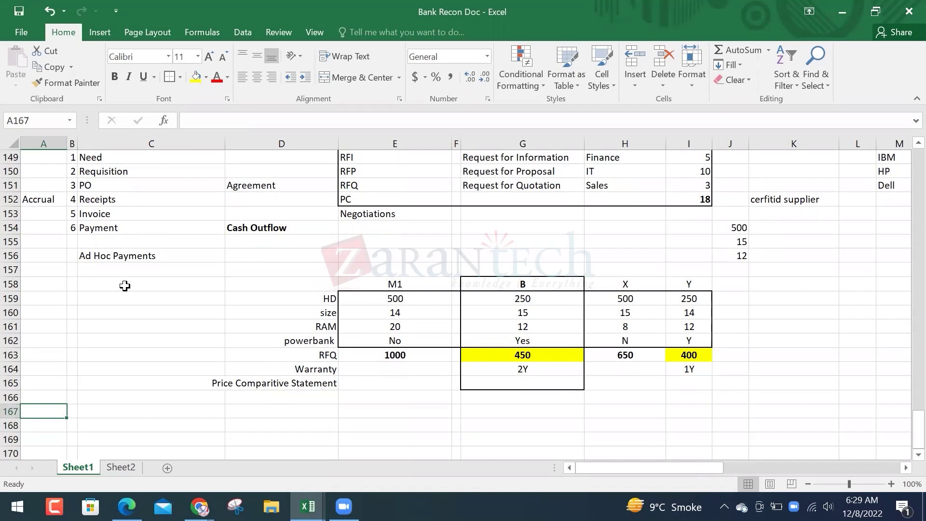
- Enter the heading "Cash Outflow" in cell A167 below the price comparison table
key("BackSpace")
type("Ou")
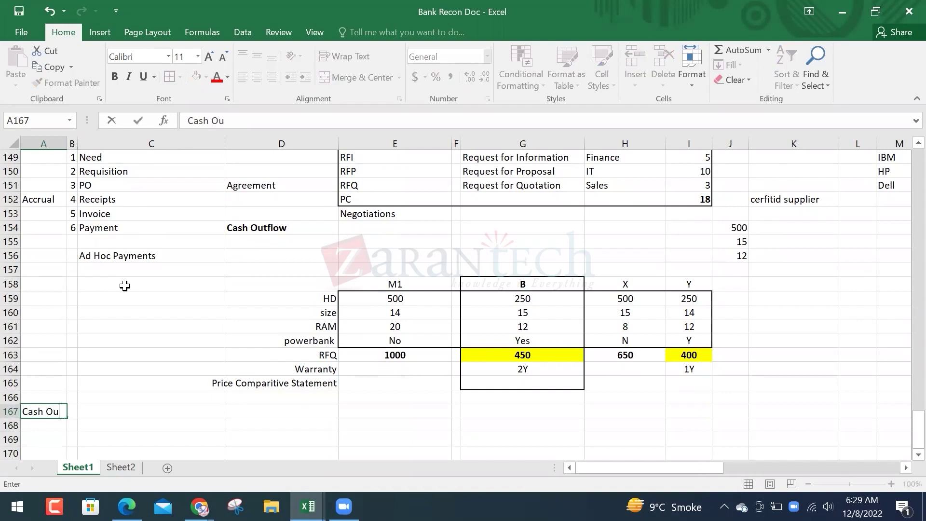
type("tflow")
key("Down")
key("Down")
key("Down")
key("Down")
key("Up")
key("Up")
key("Up")
- Enter "supplier invoices" in cell D167 and "ad hoc payments" in D168 beside the Cash Outflow heading
key("Right")
key("Right")
key("Right")
key("Up")
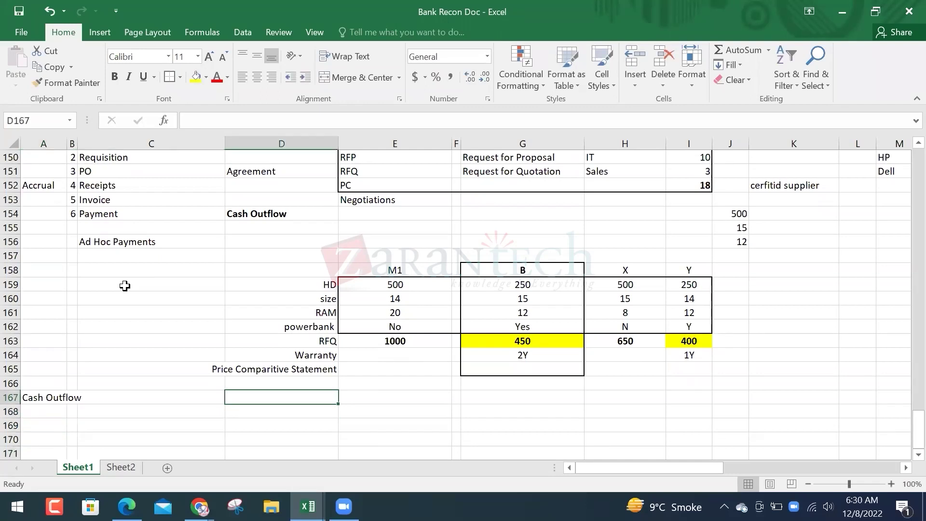
type("supp")
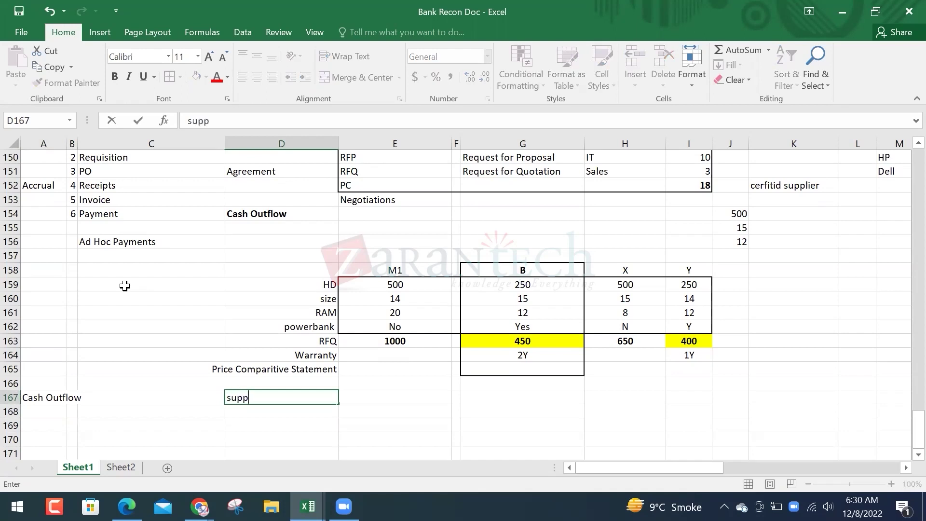
type("lier invoices")
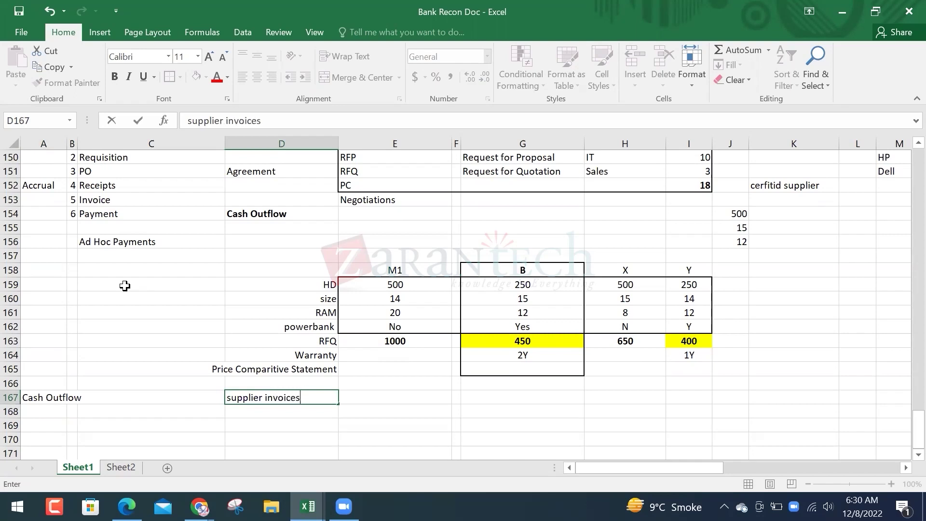
key("Return")
type("ad")
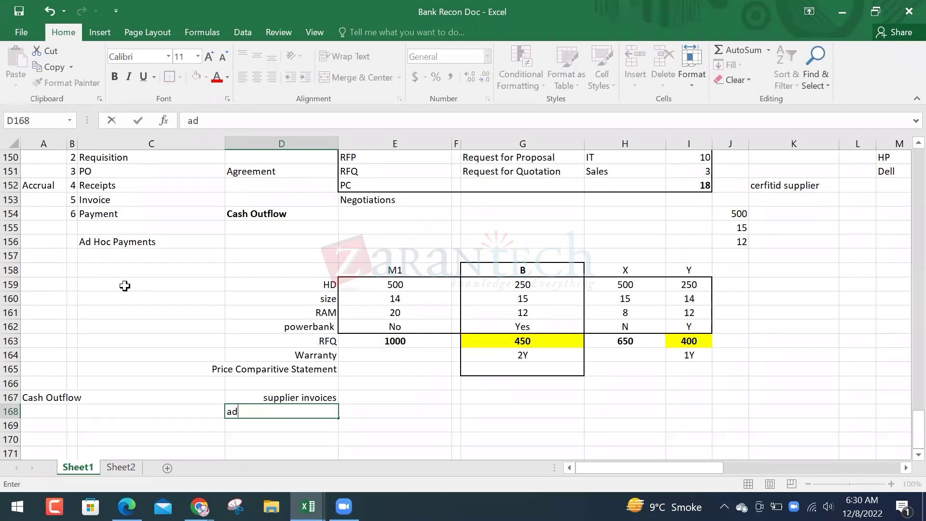
type(" hoc payments")
key("Return")
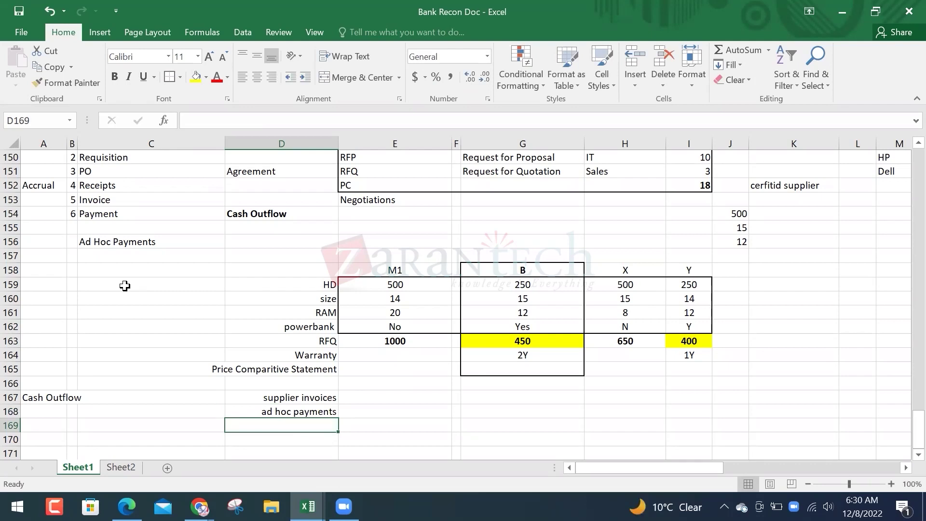
- Move the supplier invoices and ad hoc payments entries from D167:D168 to C170:C171
key("Up")
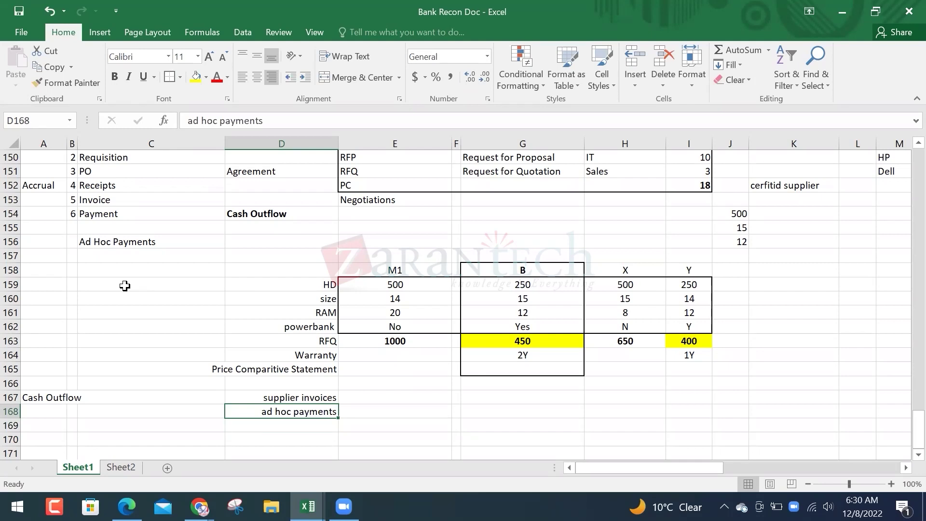
key("Right")
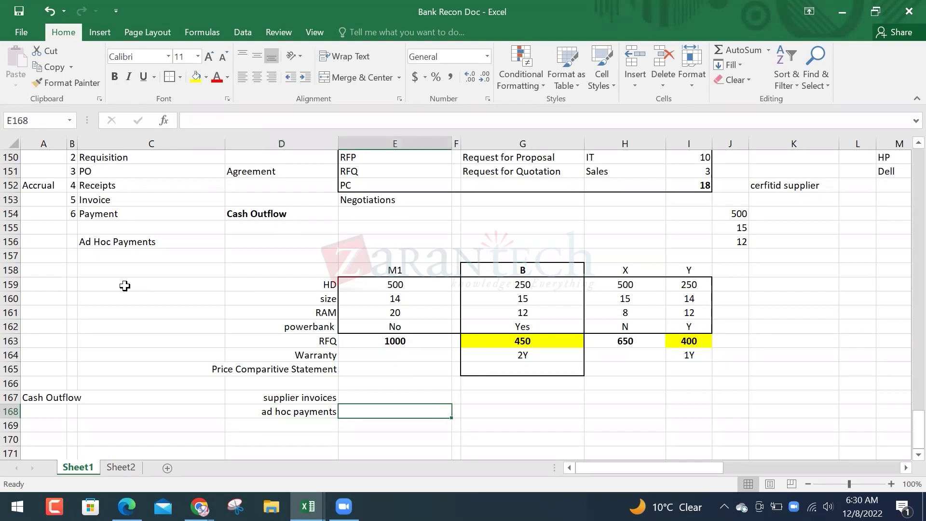
key("Left")
key("Left")
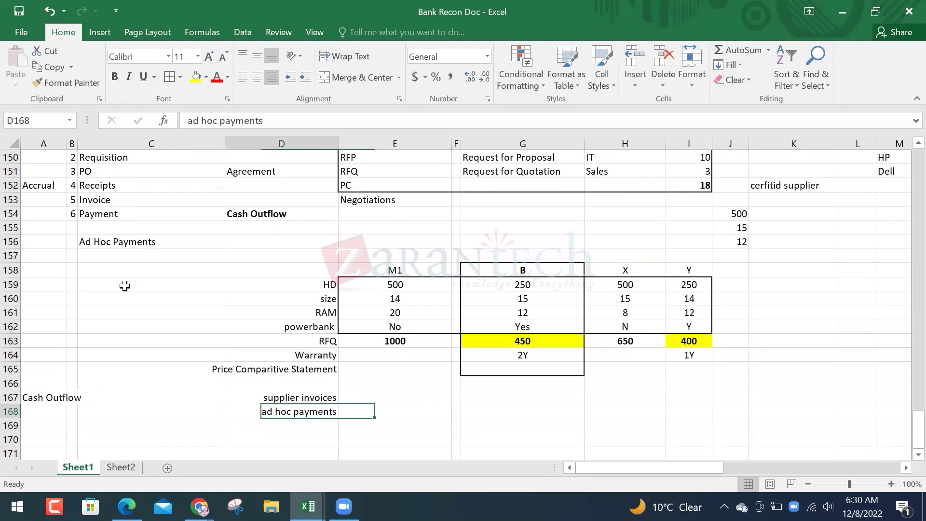
key("Up")
key("Right")
key("shift+Down")
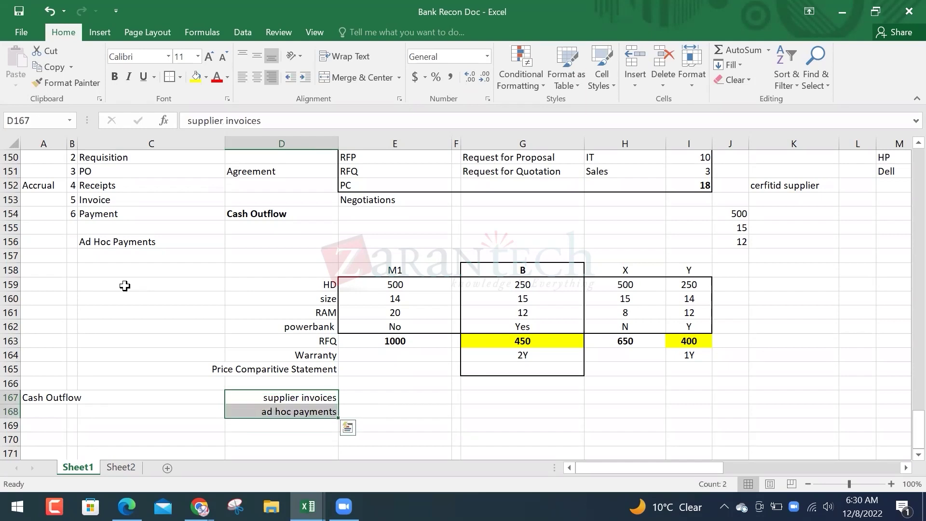
key("ctrl+c")
key("Down")
key("Down")
key("Down")
key("Left")
key("Left")
key("Right")
key("Return")
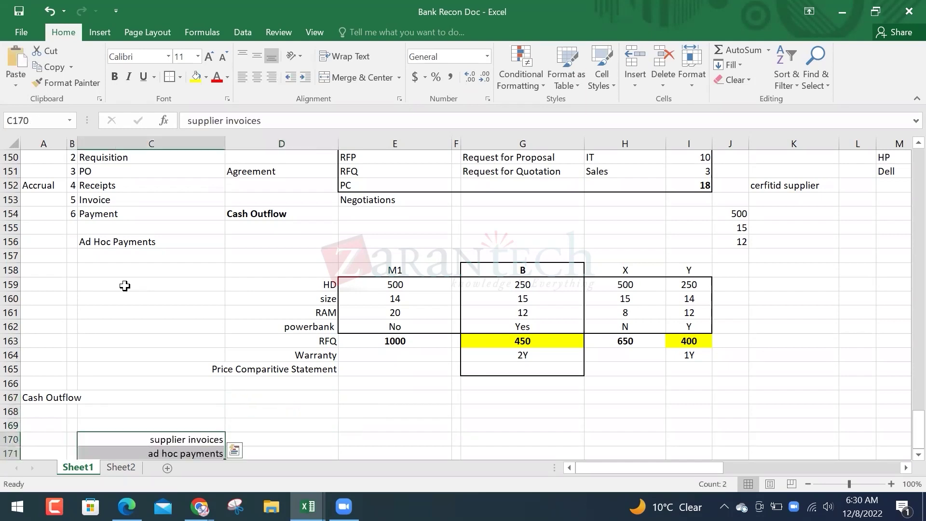
- Left-align the supplier invoices and ad hoc payments entries in C170:C171
left_click(242, 76)
scroll(252, 285, "down", 3)
scroll(232, 367, "down", 2)
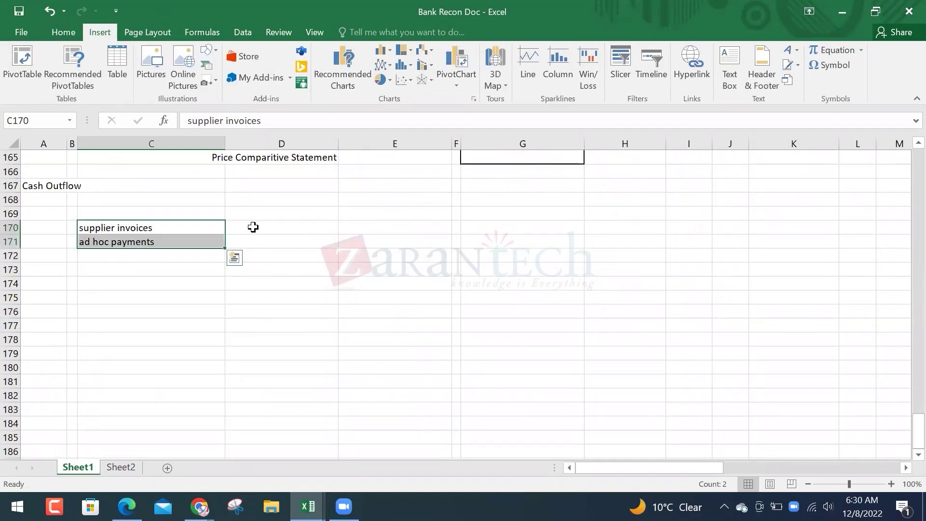
- Describe ad hoc payments in cell D171 with "bill payment of transactions which invoices are not booked"
left_click(252, 226)
left_click(268, 240)
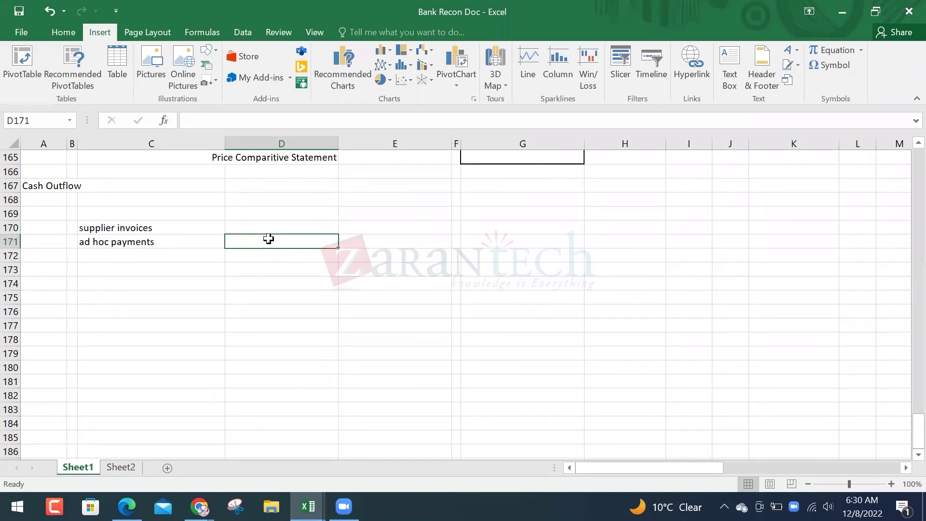
type("bill pay")
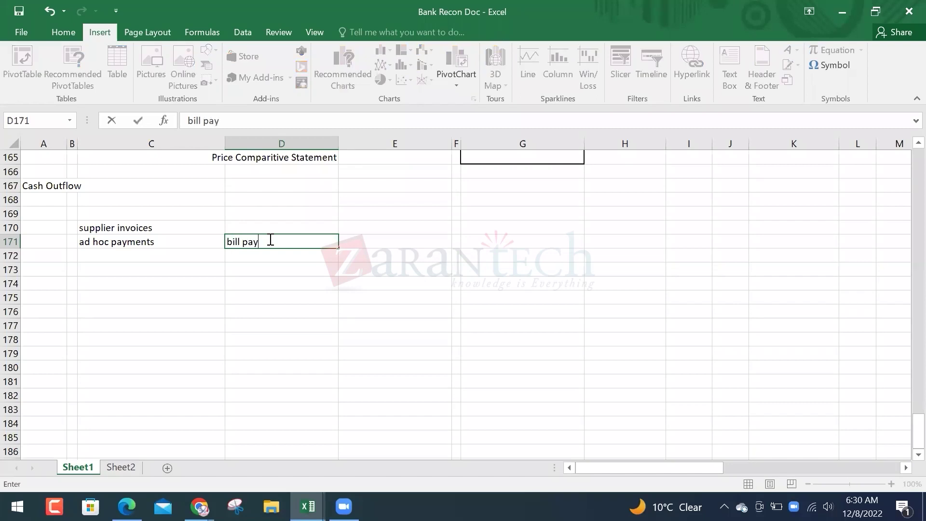
type("ment of trans")
key("BackSpace")
type("nsaction")
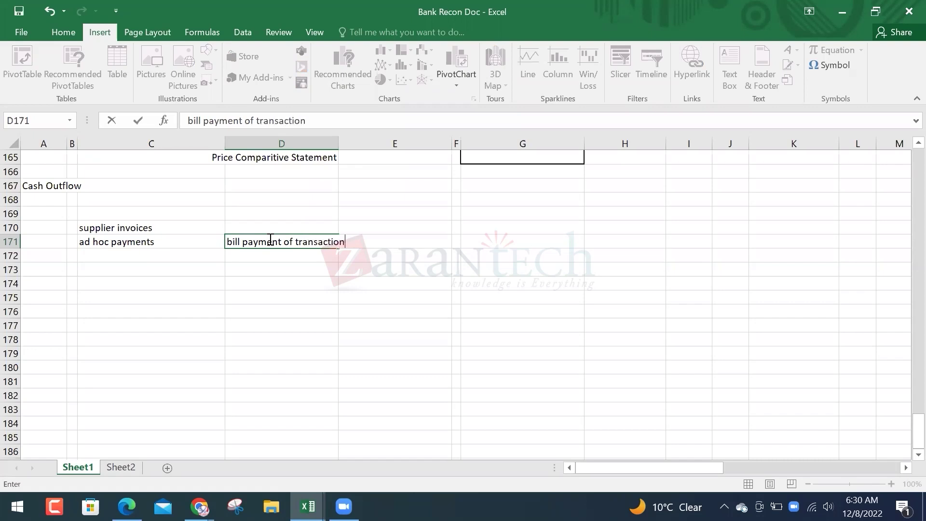
type("s which invoice")
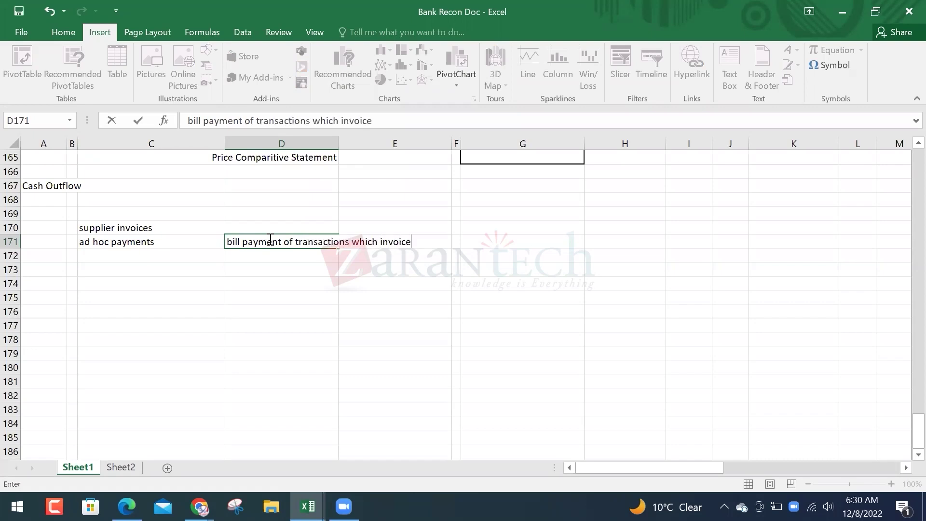
type("s are not booed")
key("BackSpace")
key("BackSpace")
type("ked")
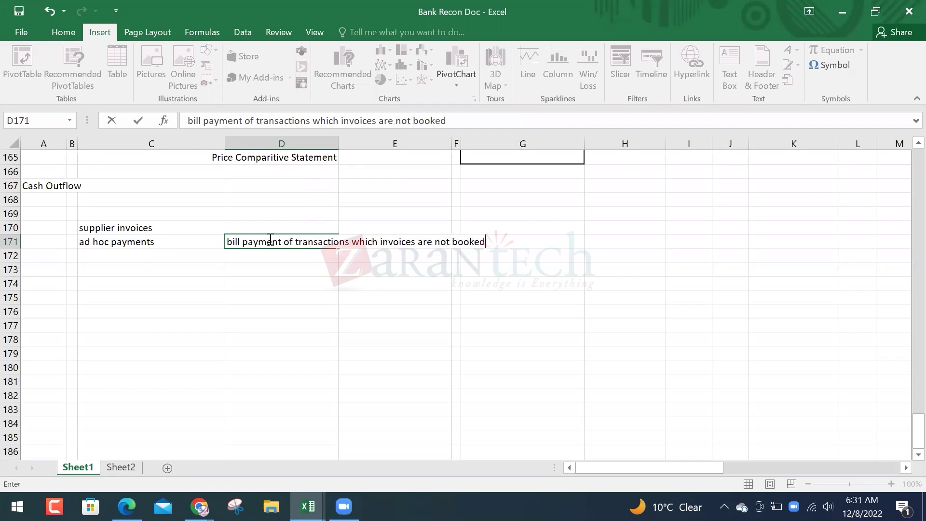
key("Return")
- Add the second description "sudden nature of expenses" in cell D172
type("suddeno")
key("BackSpace")
type("nature of exep")
key("BackSpace")
key("BackSpace")
type("penses")
key("Return")
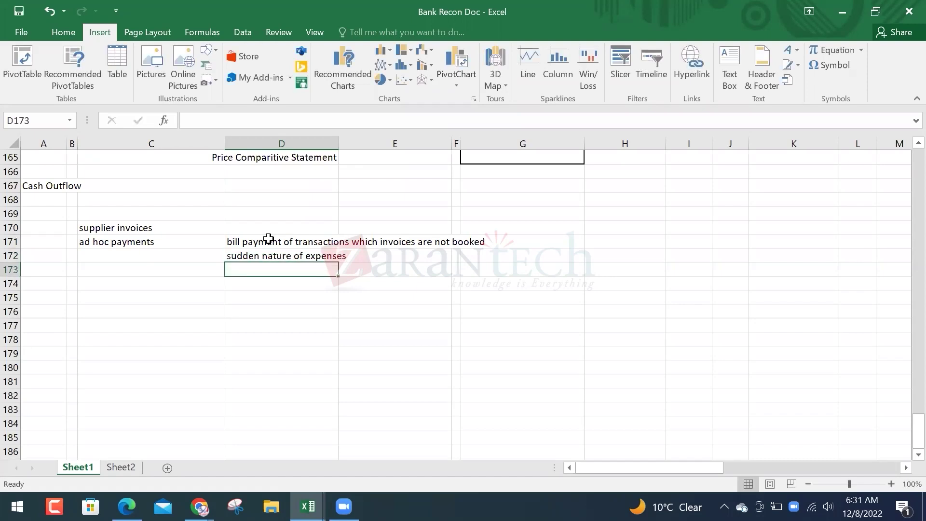
- Enter the first expense example, "bank fees", in cell E173
key("Right")
key("Right")
key("Right")
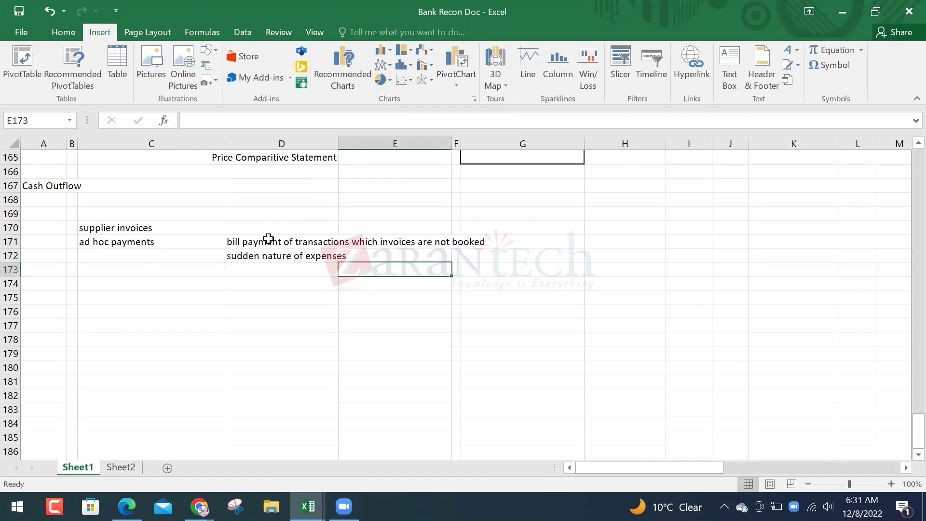
key("Left")
key("Left")
key("BackSpace")
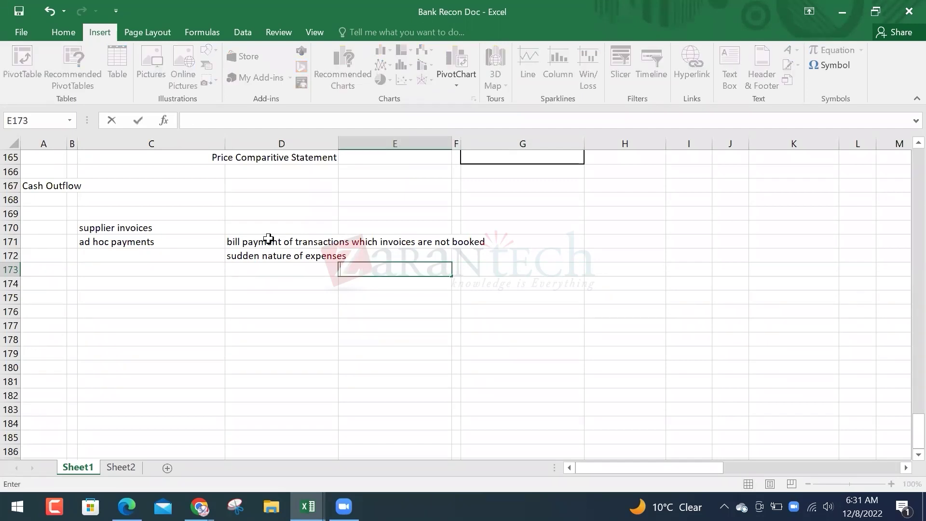
key("Return")
key("Up")
key("Up")
key("Down")
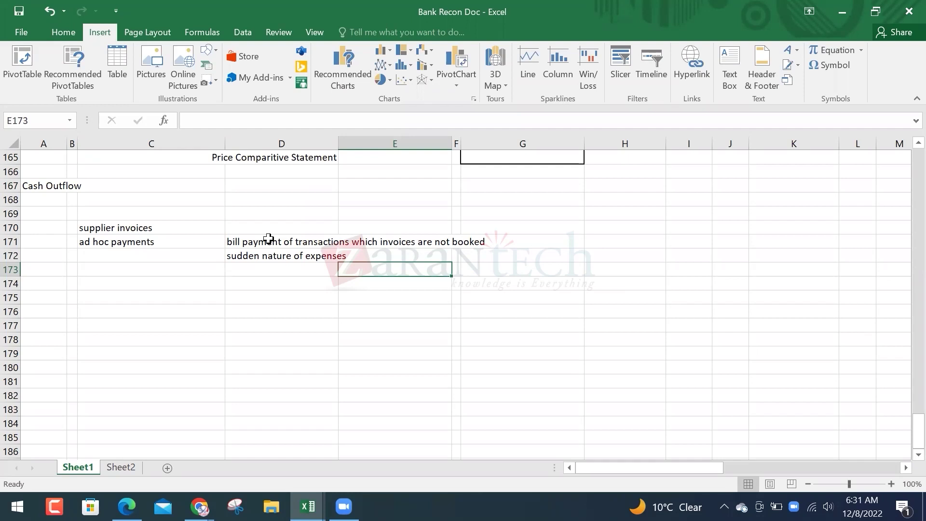
type("bank fr")
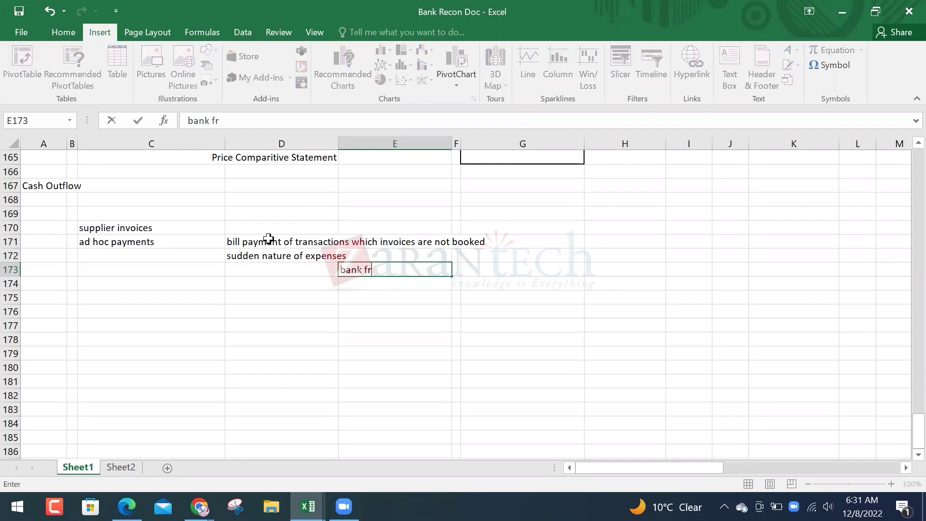
key("BackSpace")
type("ees")
key("Return")
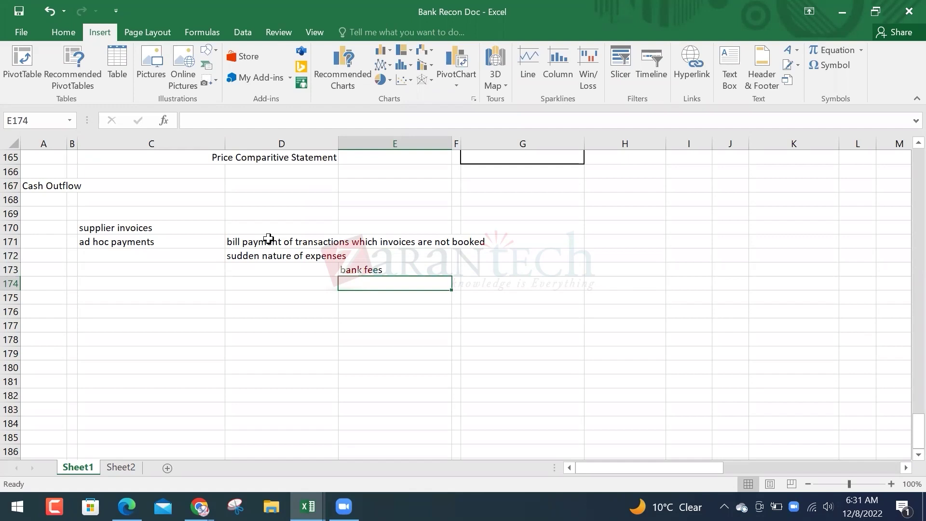
- Add the expense example "purchase snacks for office guests" in cell E174
type("purch")
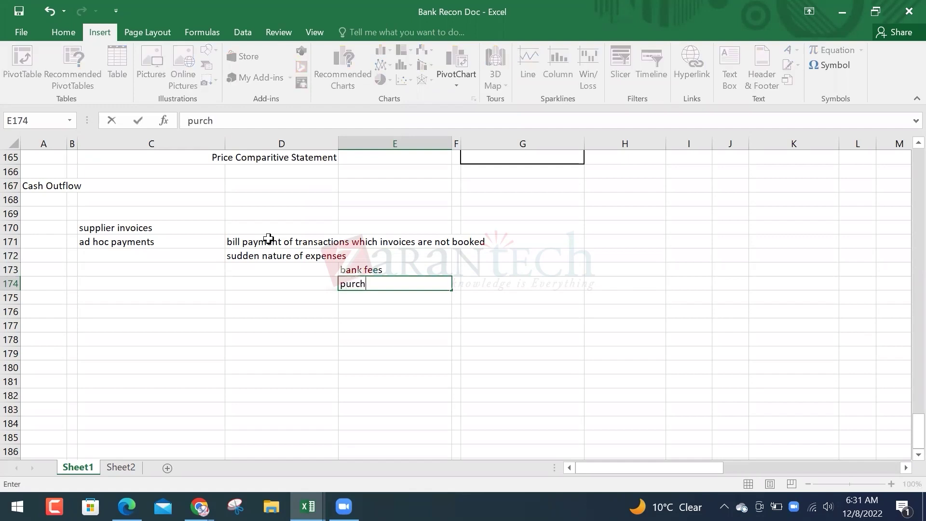
type("ase snacks for")
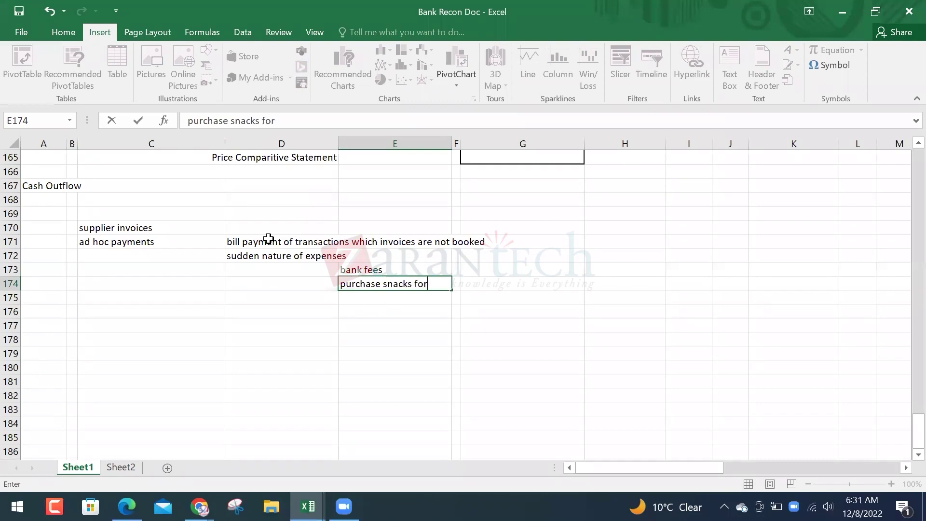
type(" office guests")
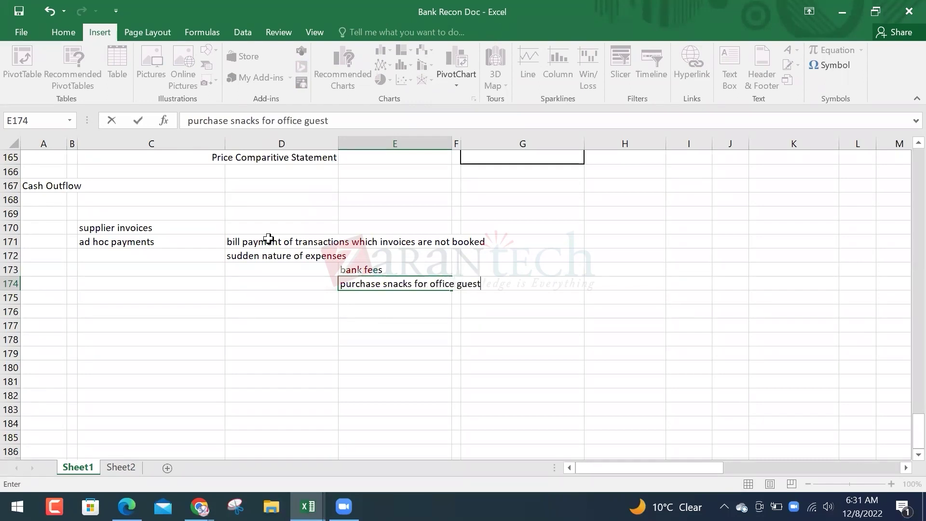
key("Return")
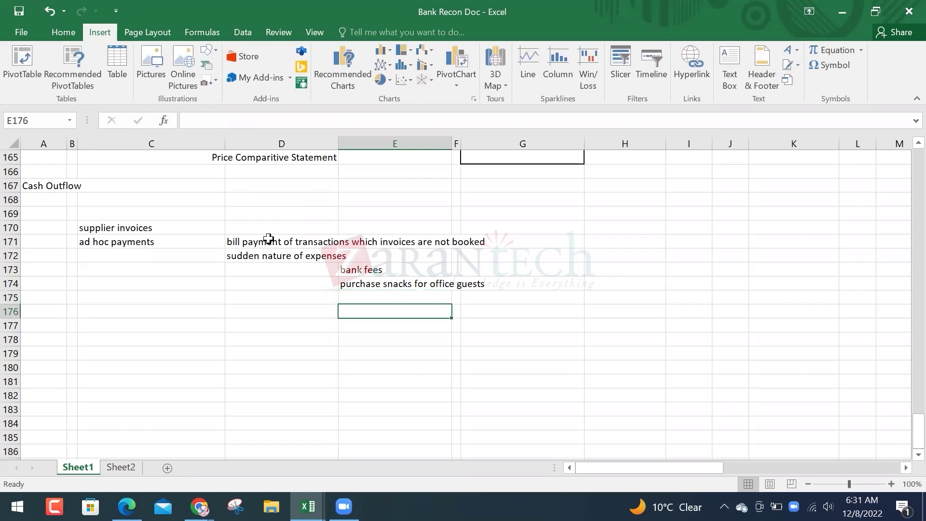
- Add the expense example "pay travel Expenses -" in cell E175
type("purchase")
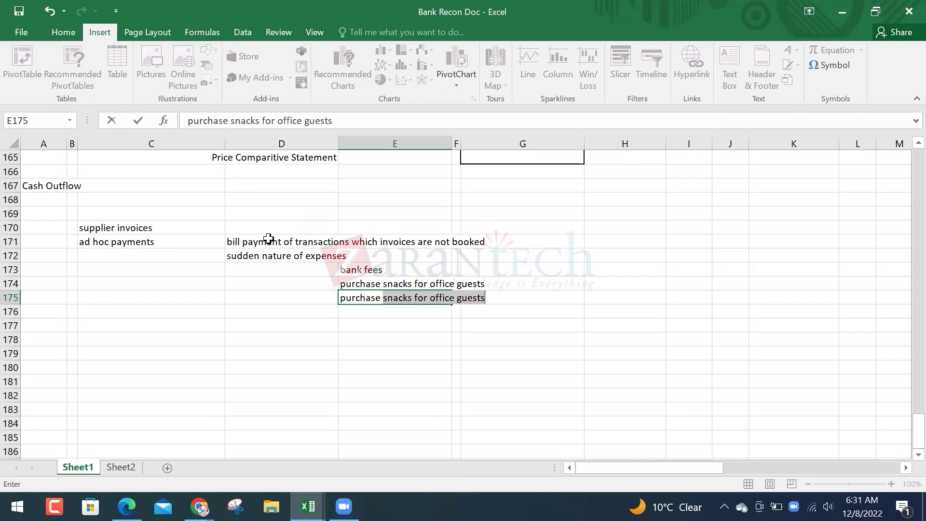
key("BackSpace")
key("BackSpace")
key("BackSpace")
key("BackSpace")
key("BackSpace")
key("BackSpace")
key("BackSpace")
key("BackSpace")
key("BackSpace")
key("BackSpace")
type("pay taxi")
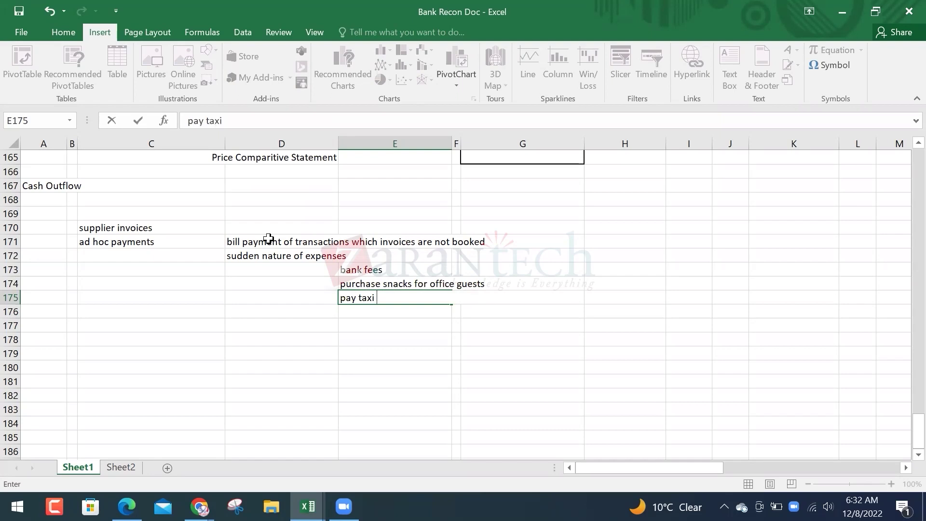
key("BackSpace")
key("BackSpace")
key("BackSpace")
type("rae")
key("BackSpace")
type("vel Expenses")
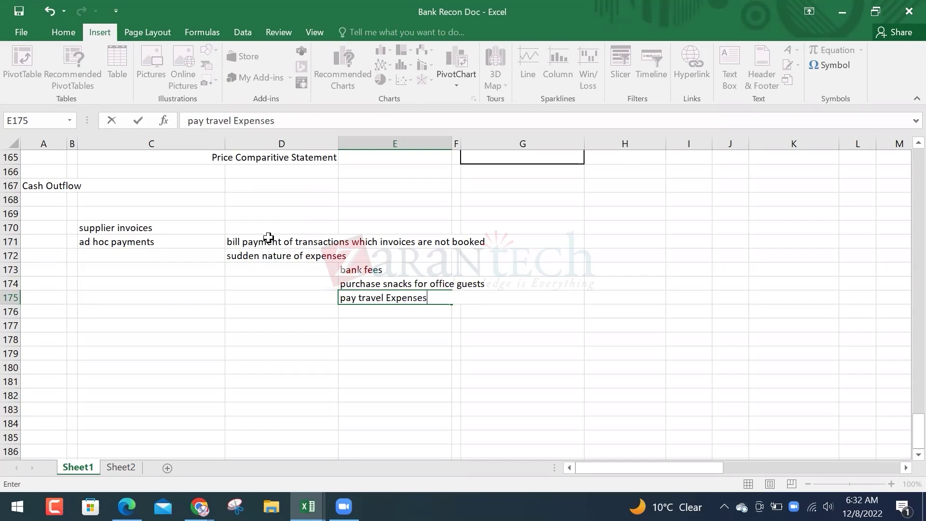
type(" -")
key("Return")
key("Up")
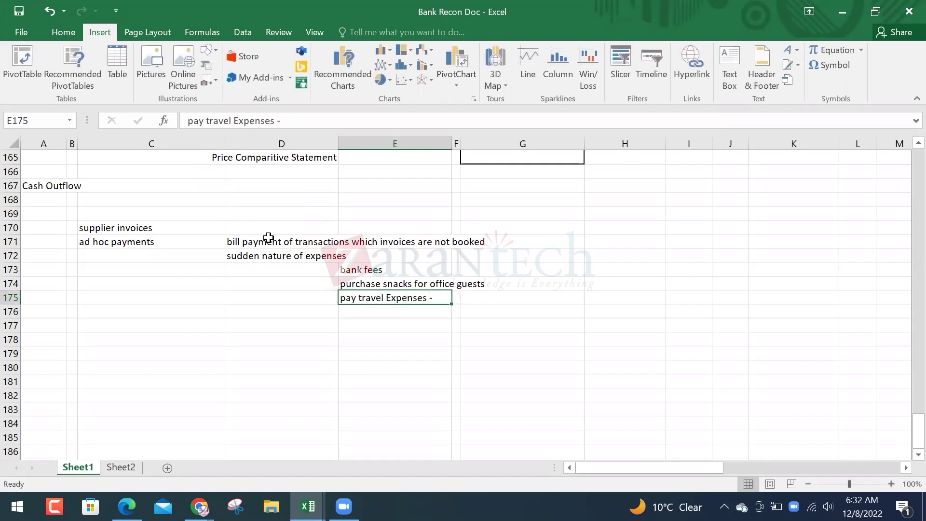
- Enter "Expense Report" in cell I175, on the same row as the travel expenses entry
key("Right")
key("Right")
key("Right")
key("Right")
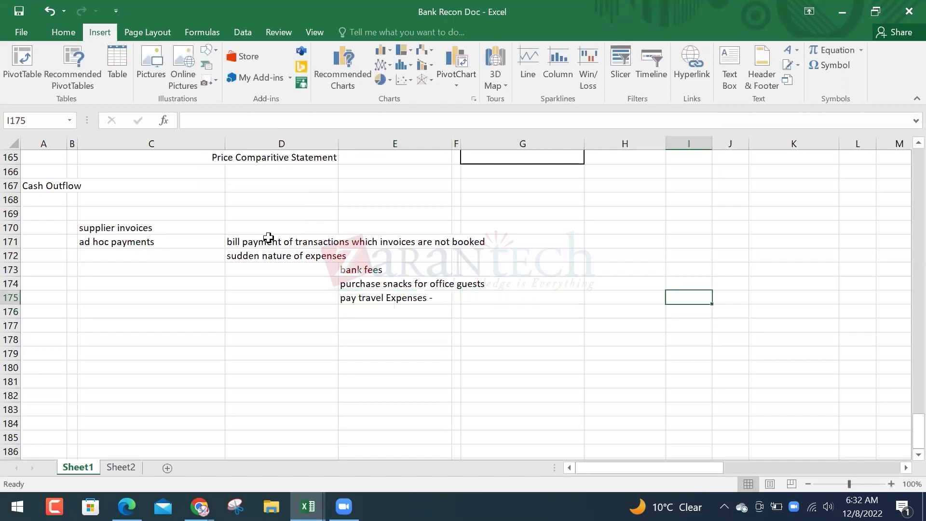
type("Expens")
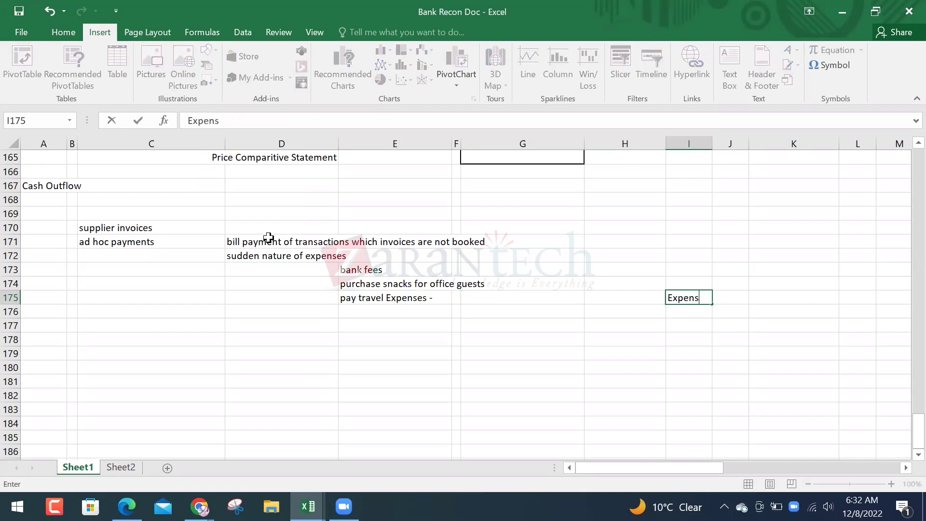
type("e Report")
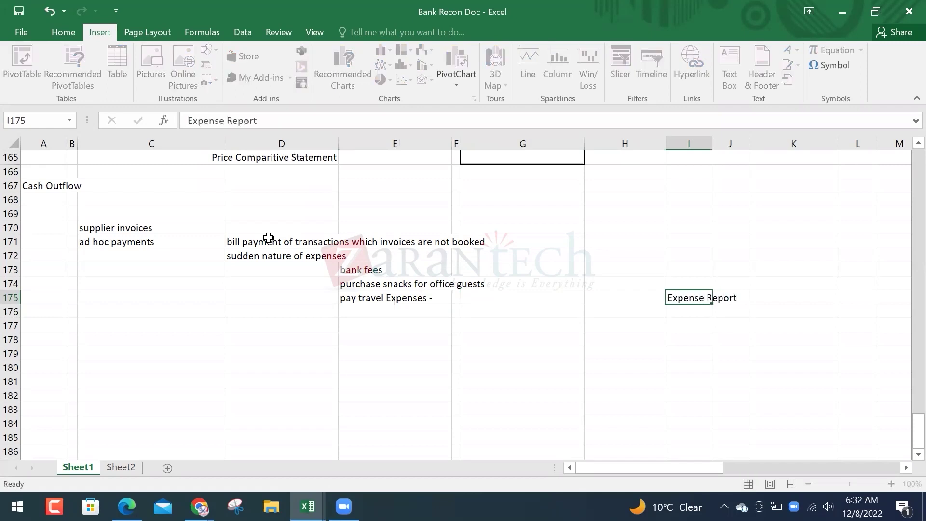
key("Return")
key("Up")
key("Left")
key("Left")
key("Left")
key("Left")
key("Up")
key("Up")
key("Up")
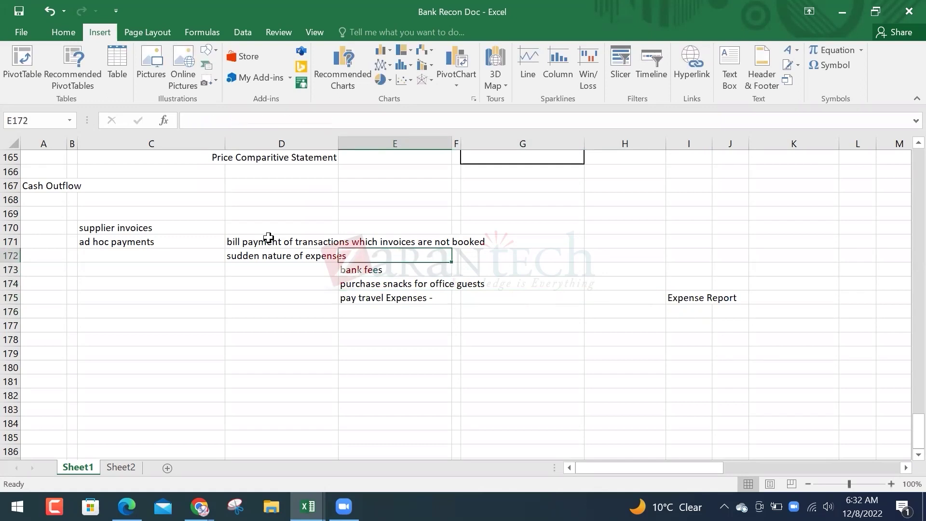
- Make the "Cash Outflow" heading in cell A167 bold and move down to the empty cell A178
key("Left")
key("Left")
key("Up")
key("Left")
key("Right")
key("Up")
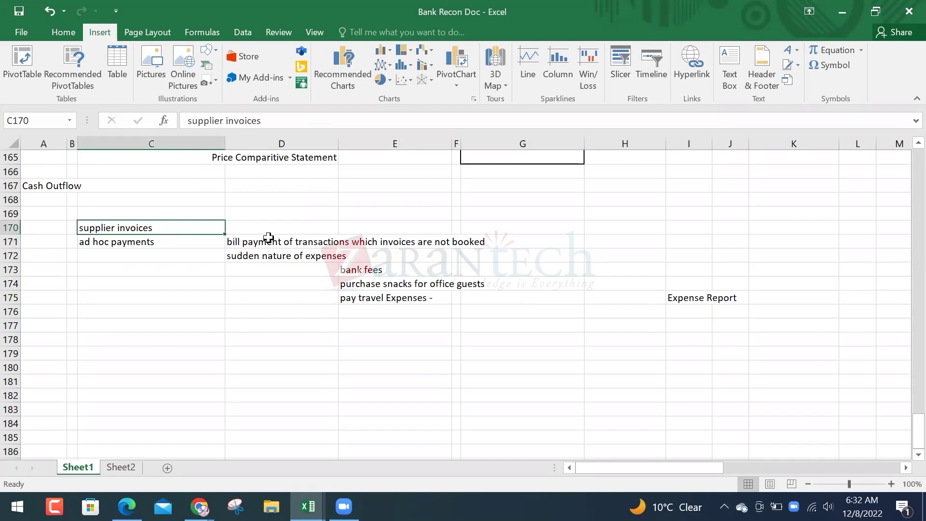
key("Up")
key("Left")
key("Up")
key("Left")
key("Up")
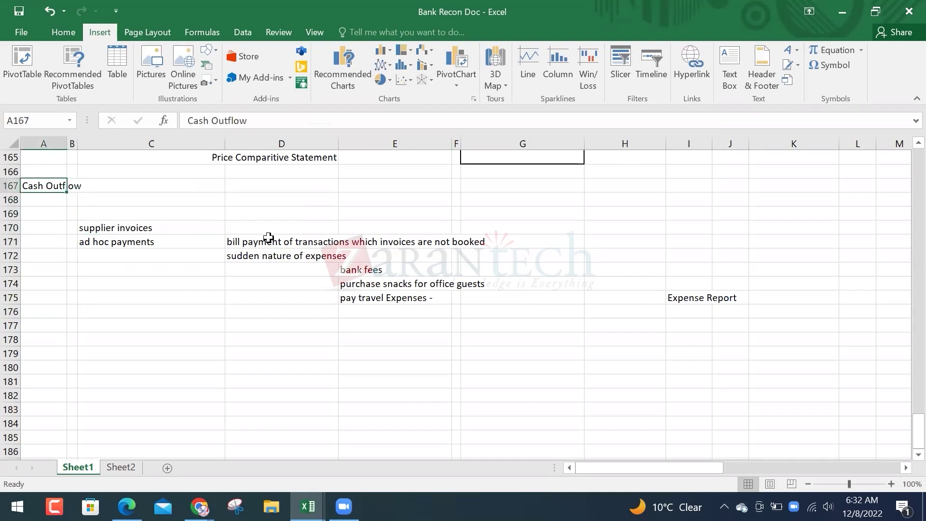
key("ctrl+b")
key("Down")
key("Down")
key("Down")
key("Down")
key("Down")
key("Down")
key("Down")
key("Down")
key("Down")
key("Down")
key("Down")
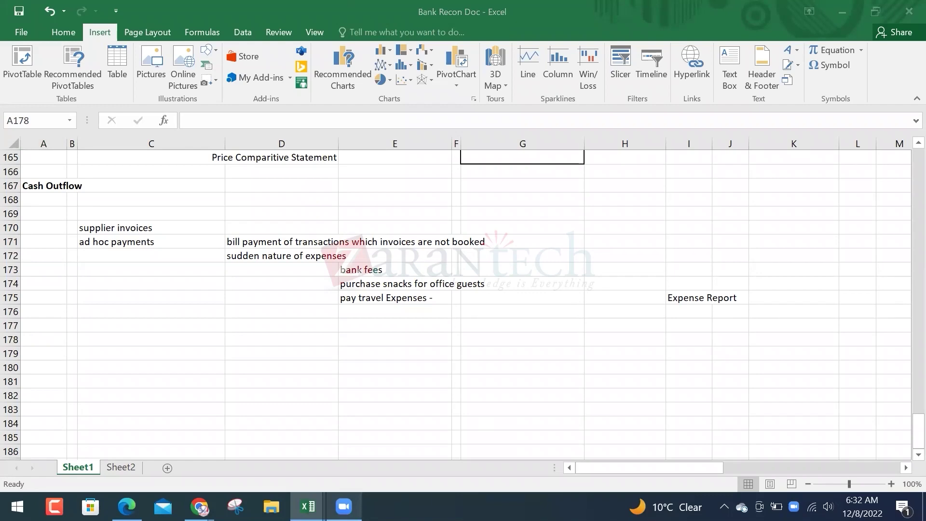
- Switch to the Workday home page in the Chrome browser
mouse_move(199, 506)
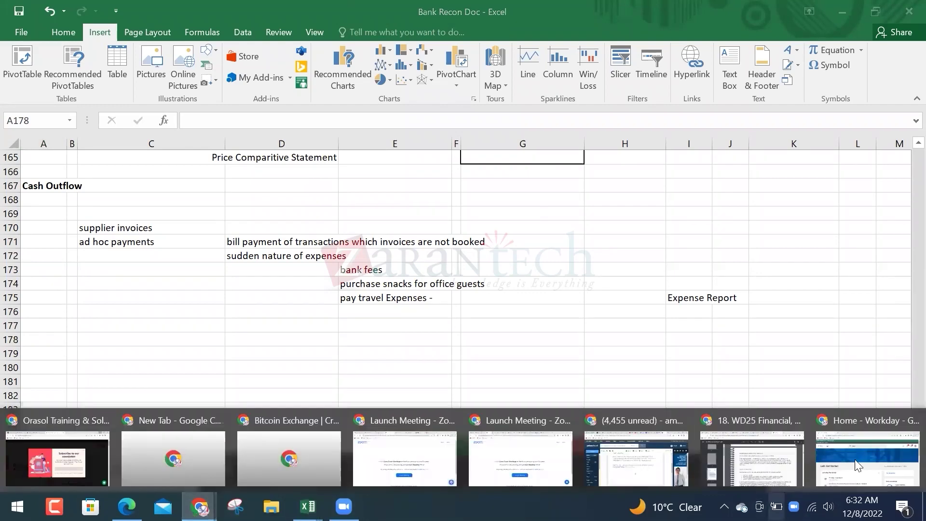
left_click(860, 465)
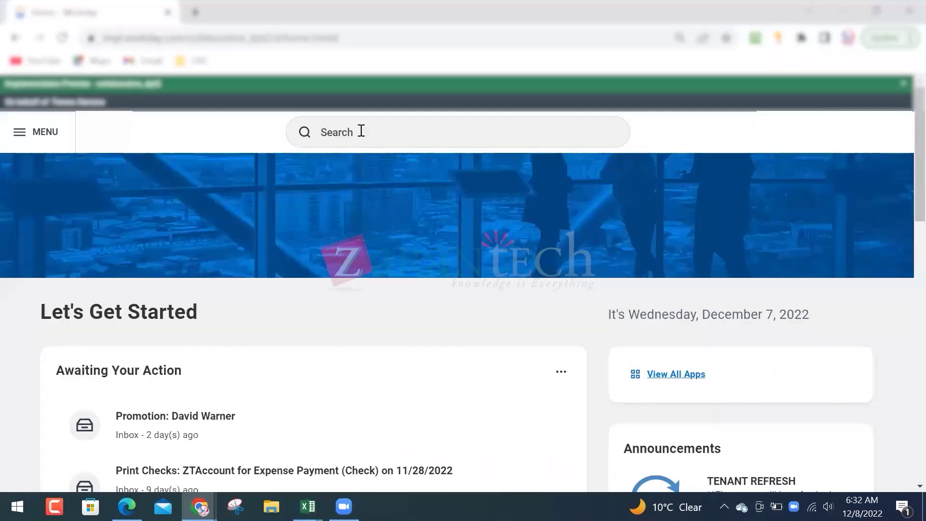
left_click(361, 131)
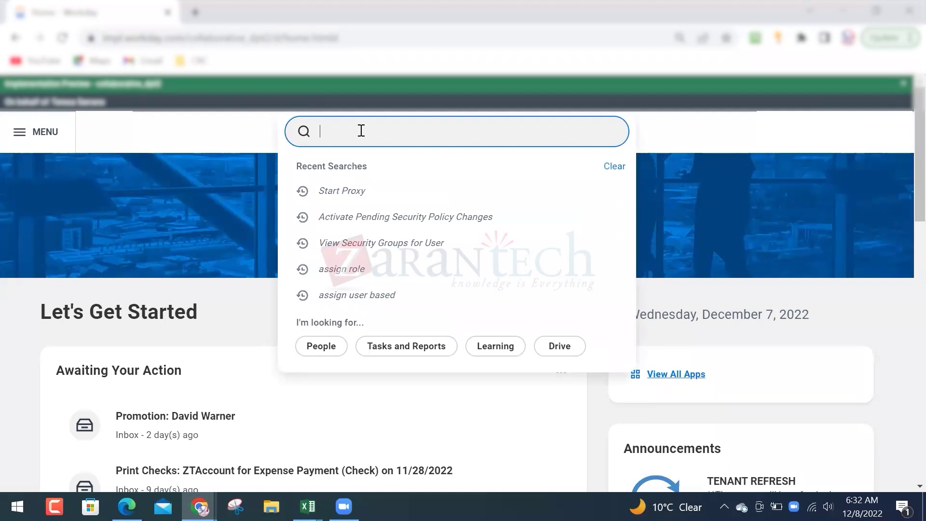
type("ad hoc payd")
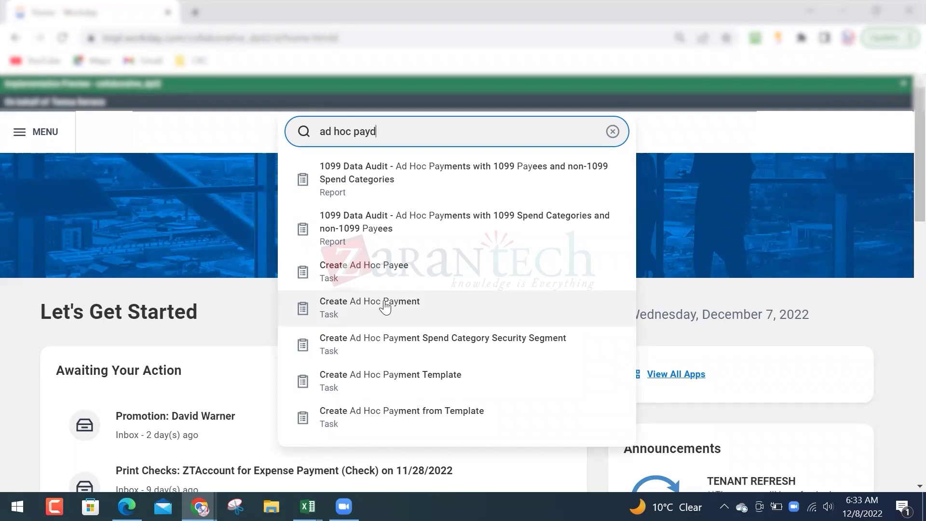
left_click(384, 304)
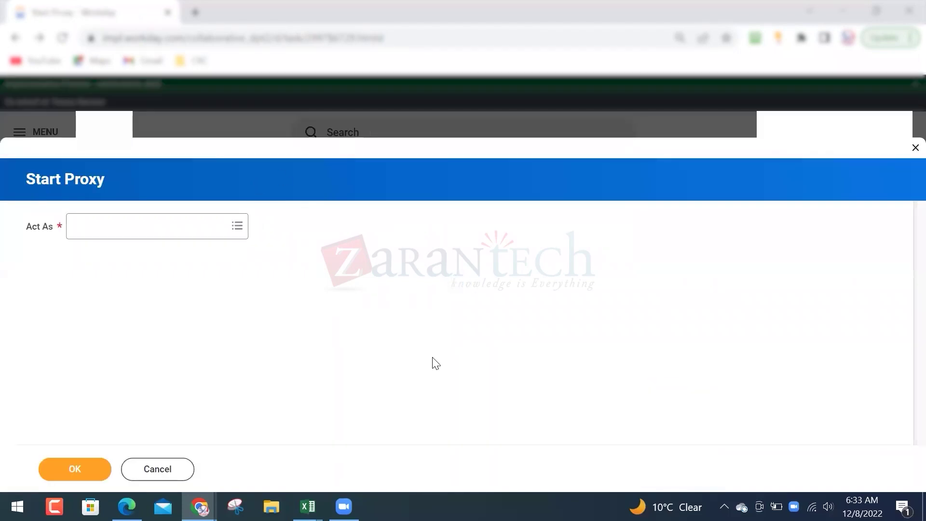
left_click(166, 470)
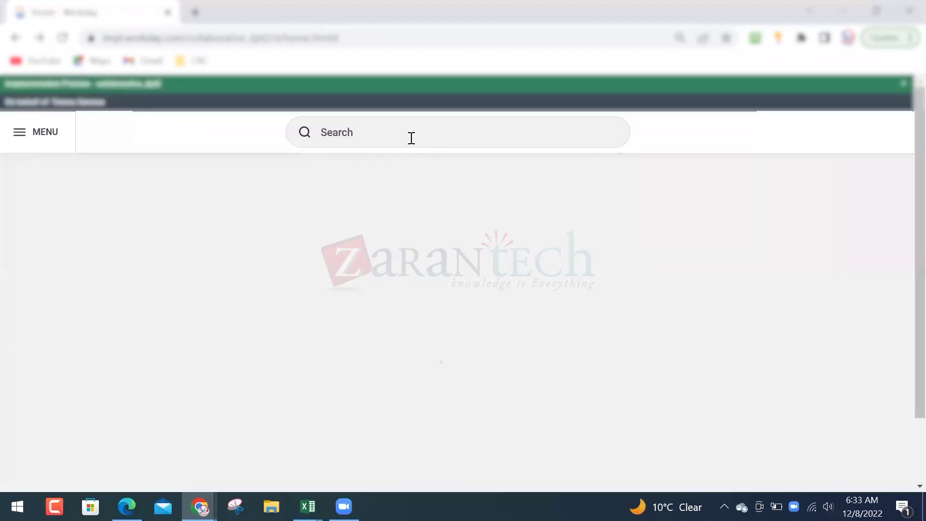
- Search for "create ad hoc pay" and open the Create Ad Hoc Payment task
left_click(414, 132)
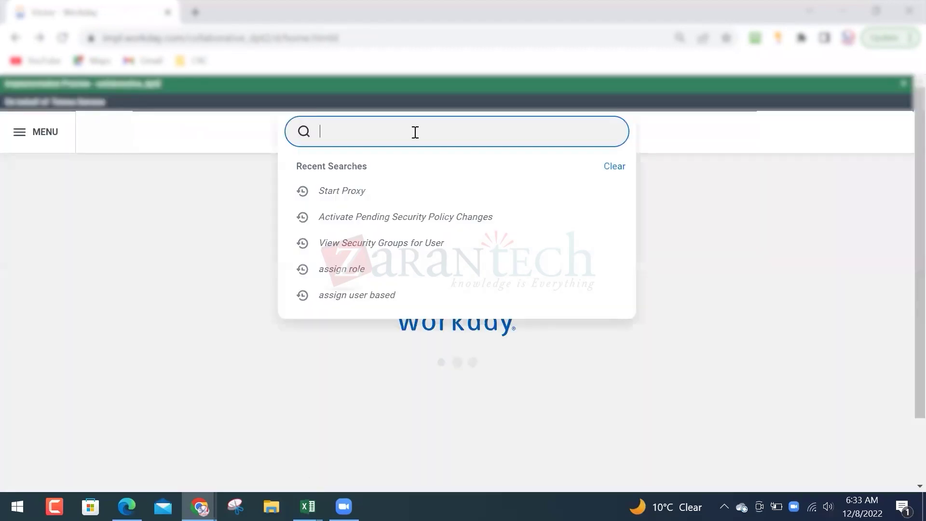
type("c")
scroll(415, 132, "down", 7)
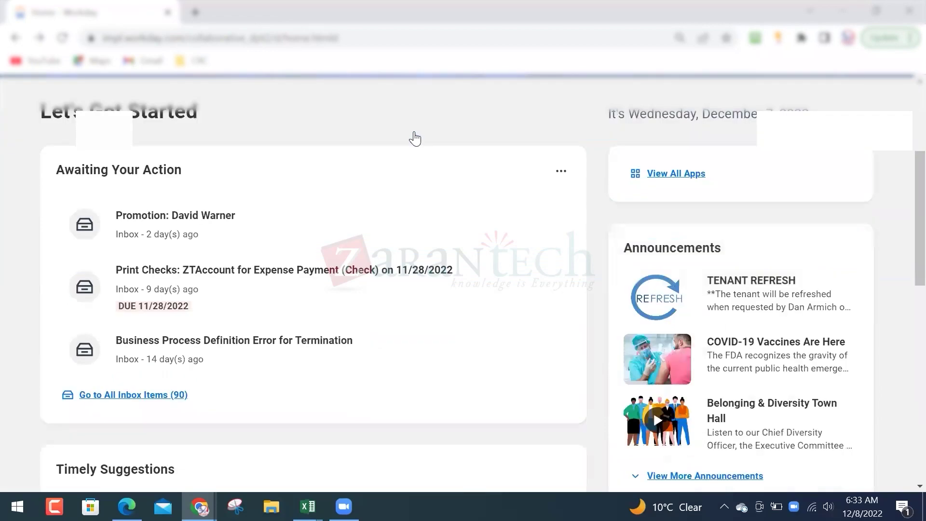
scroll(414, 133, "up", 4)
scroll(415, 132, "up", 3)
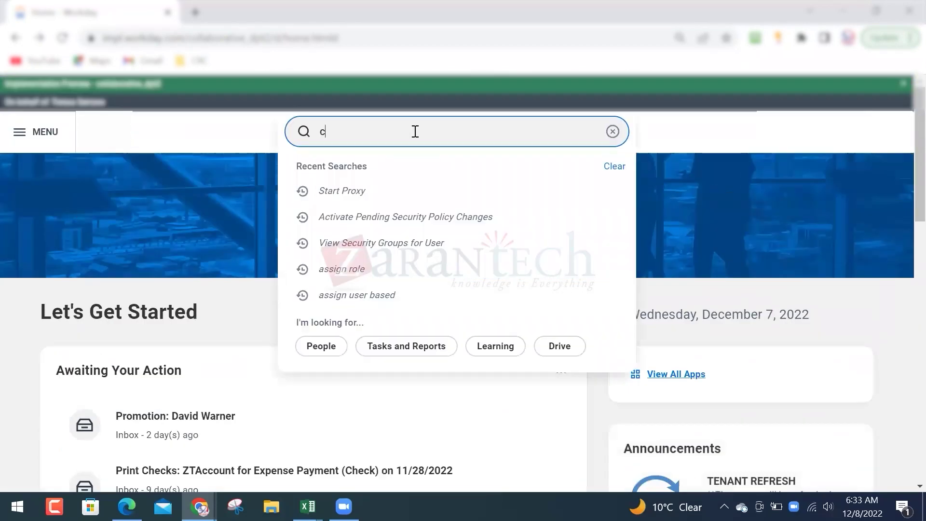
type("reate ad hoc pay")
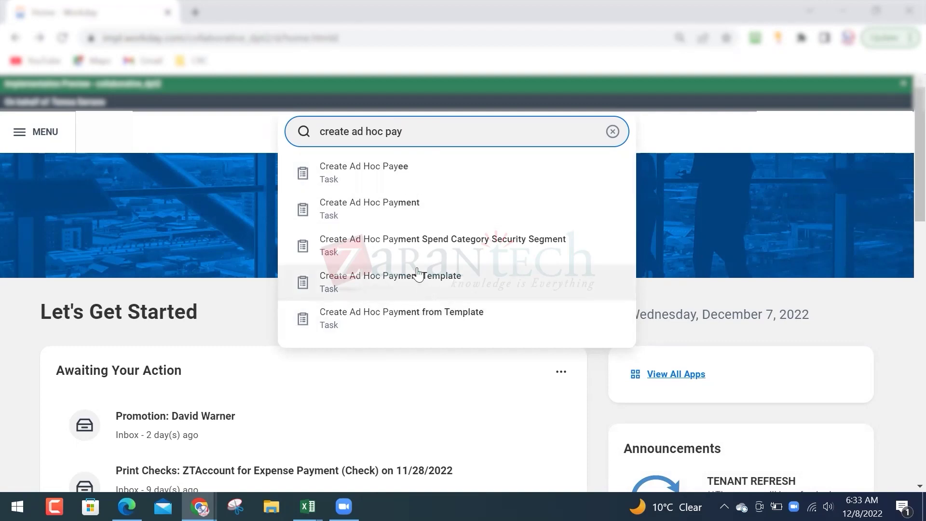
left_click(410, 203)
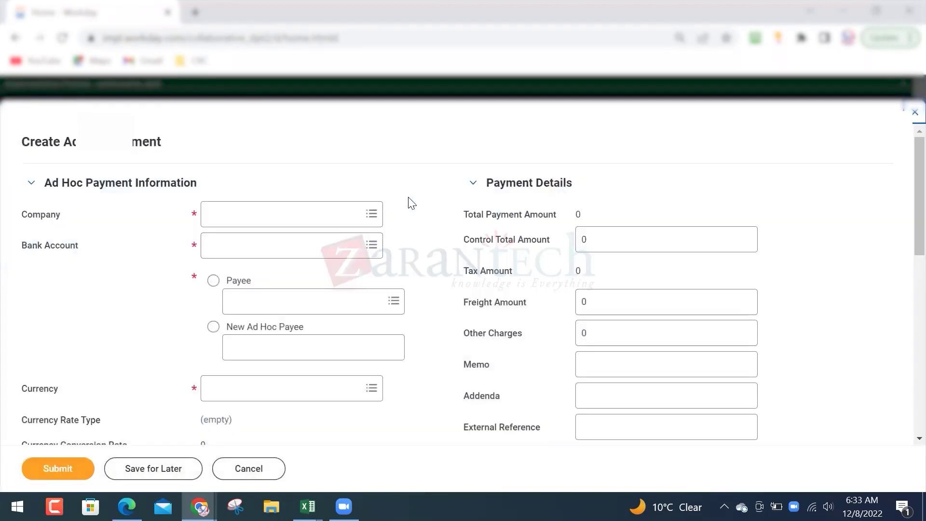
- Set the payment's company to Global Modern Services, Inc. (USA) and its bank account to BofA Checking
left_click(229, 214)
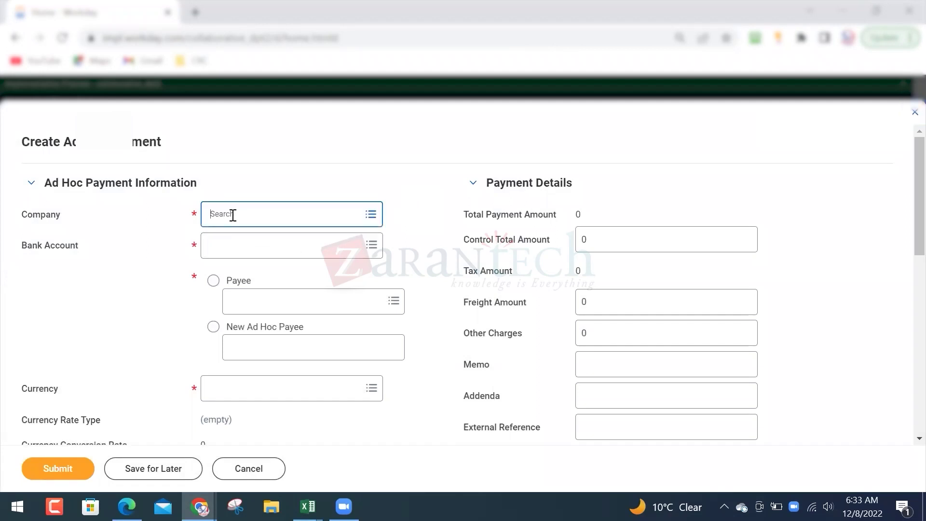
type("gms us")
key("Return")
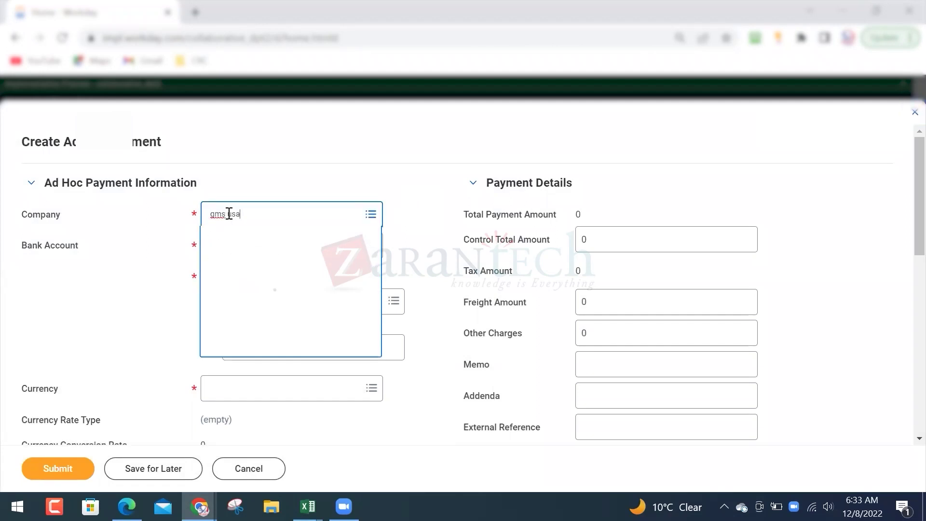
left_click(262, 263)
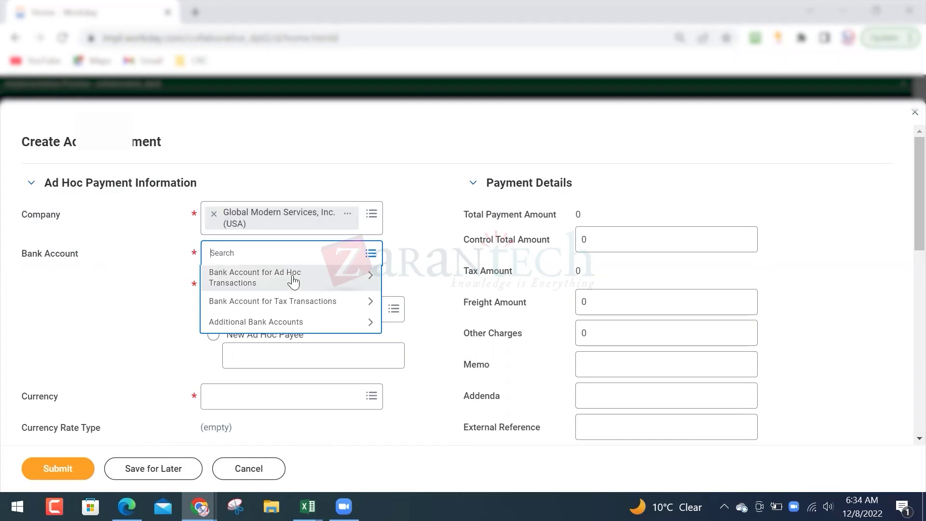
type("bofa")
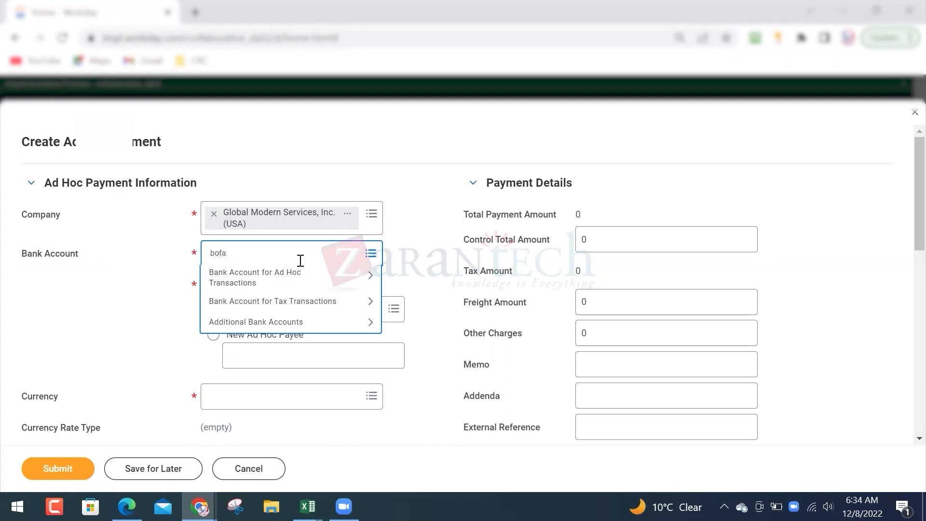
key("Return")
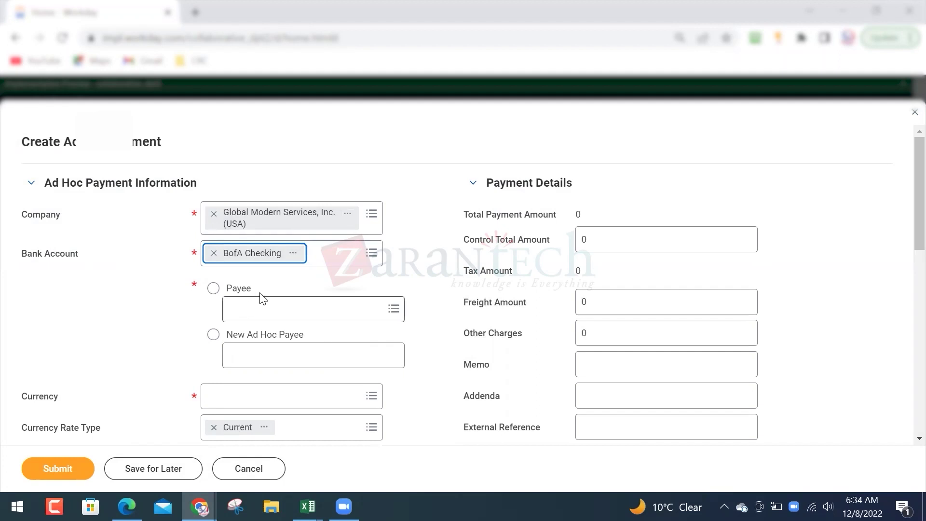
left_click(217, 289)
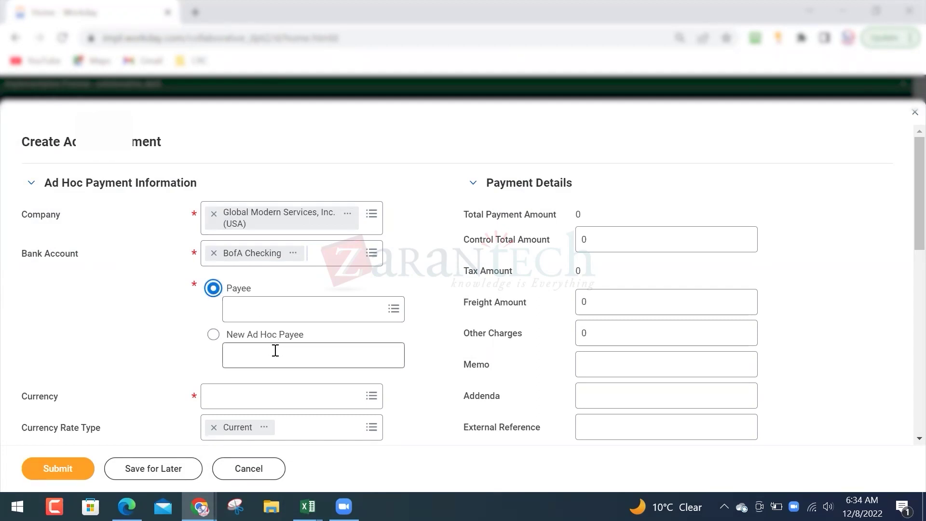
left_click(313, 305)
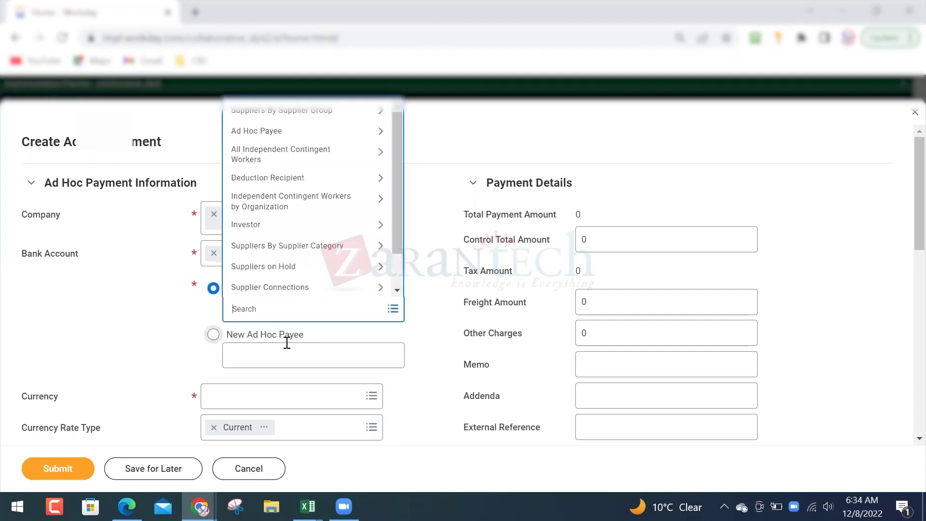
left_click(277, 358)
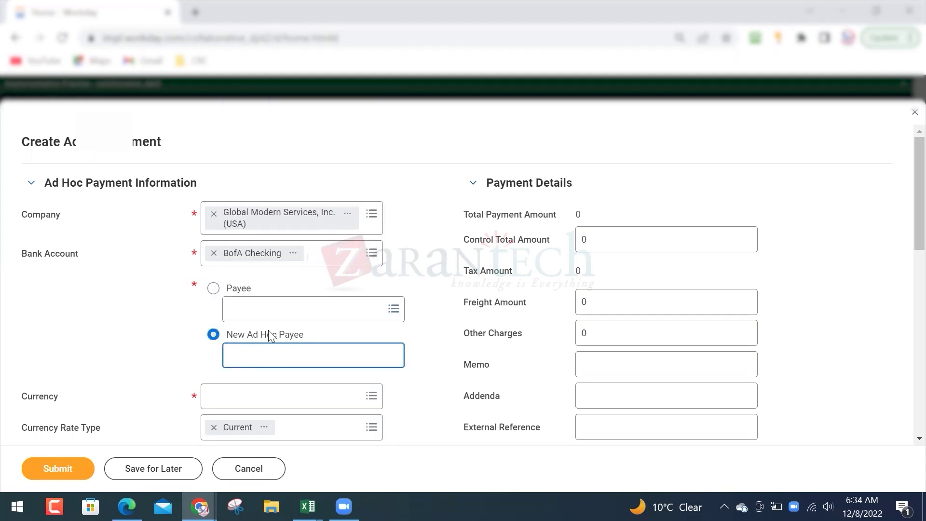
- Choose the existing Payee option and select AC Suppliers from the Arts and Crafts supplier category
left_click(214, 289)
left_click(305, 309)
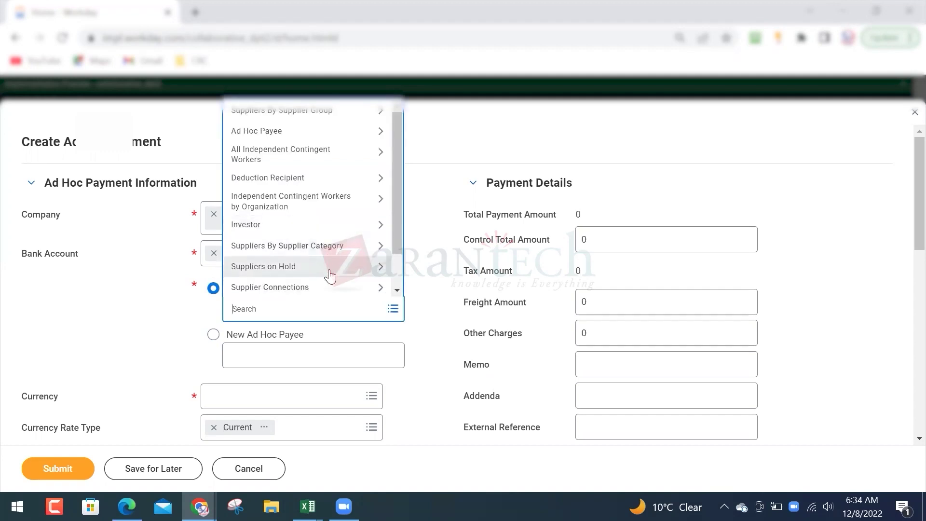
left_click(338, 250)
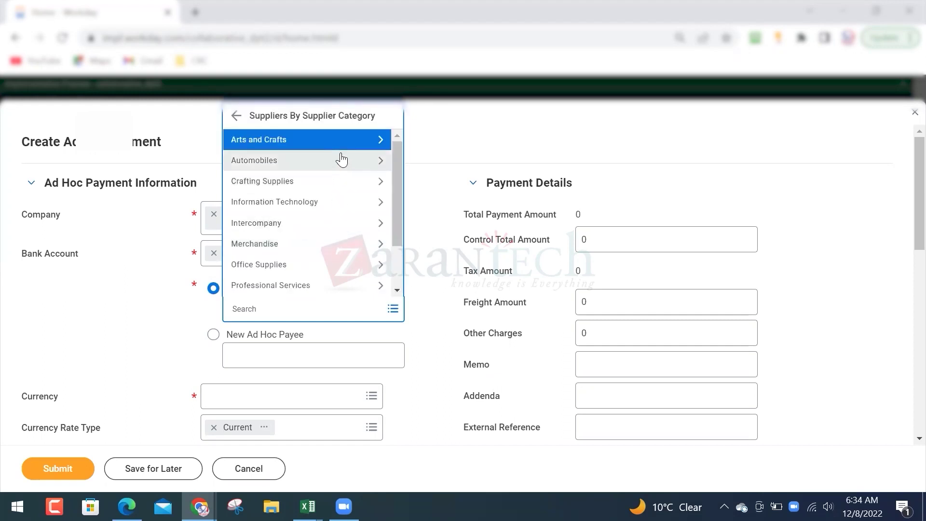
left_click(233, 113)
left_click(266, 311)
scroll(326, 280, "down", 1)
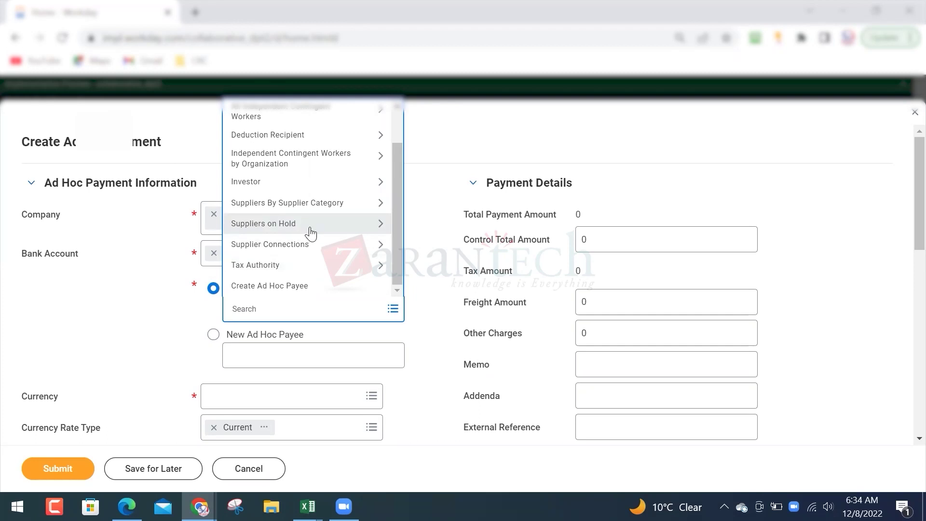
left_click(314, 212)
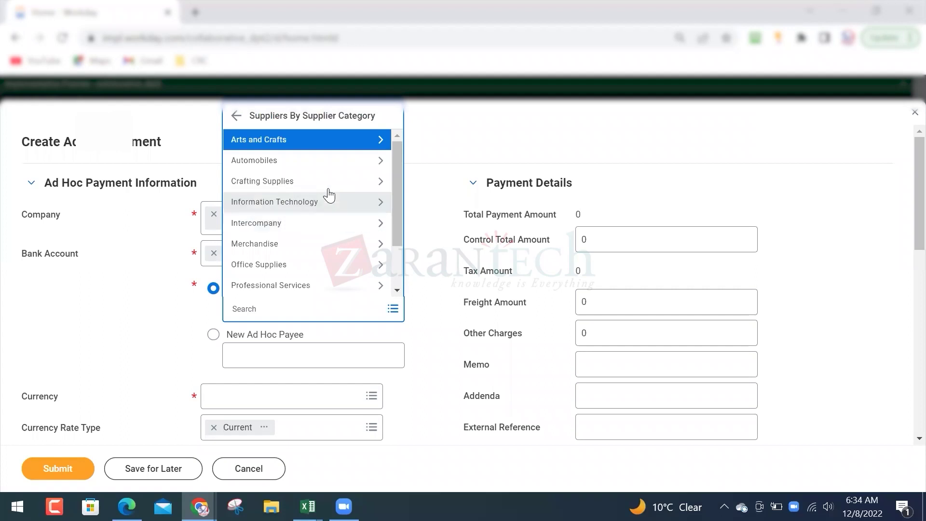
left_click(341, 143)
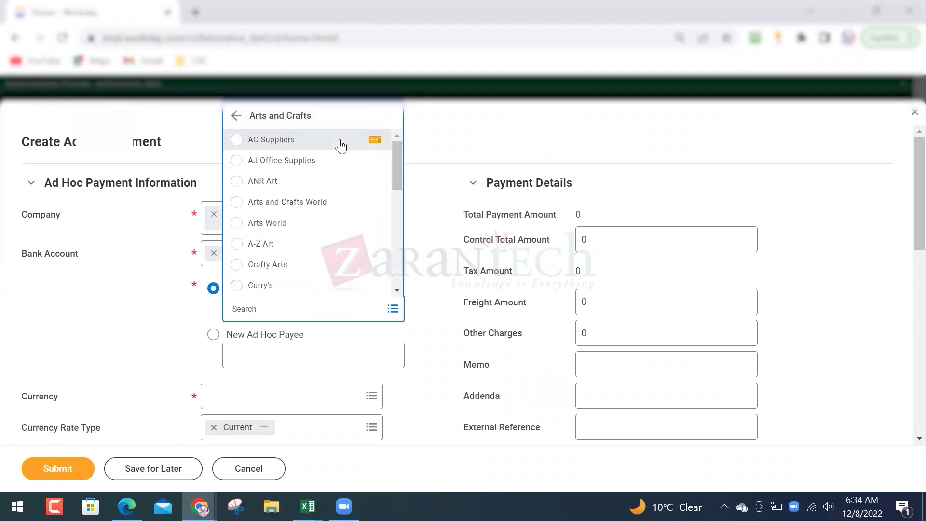
left_click(339, 144)
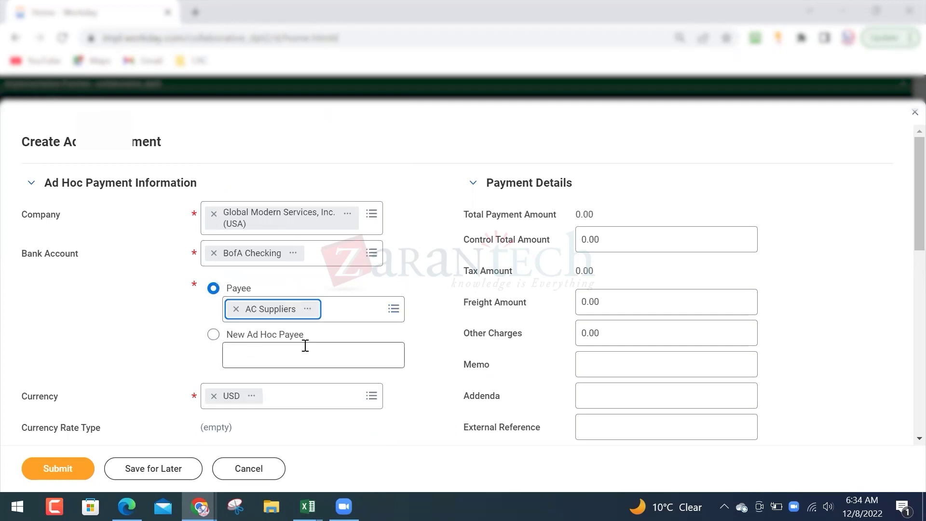
- Set the payment date to 12/08/2022 and choose Cash as the payment type
scroll(270, 338, "down", 3)
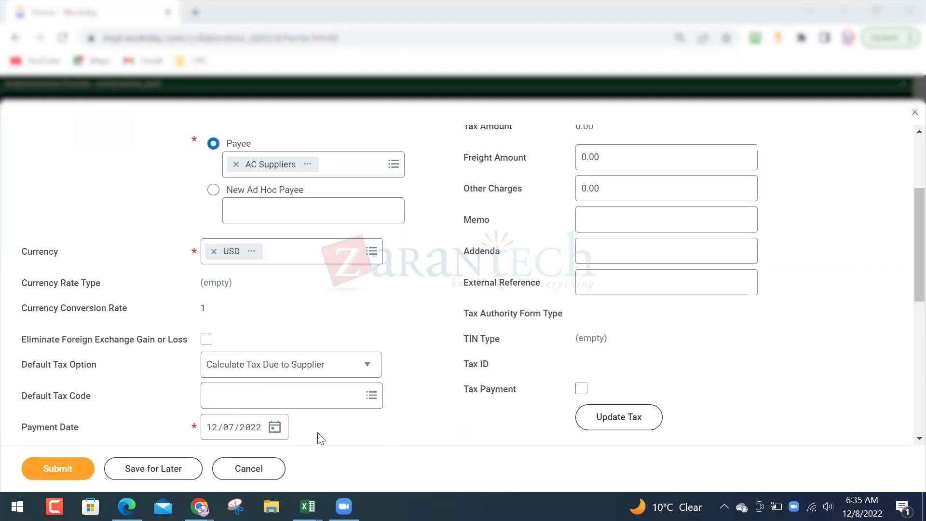
scroll(295, 430, "down", 3)
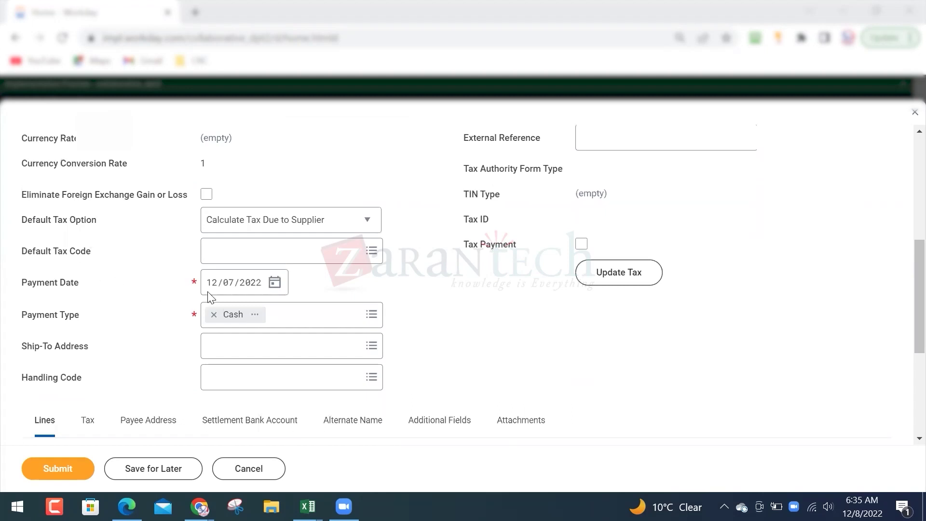
left_click(273, 289)
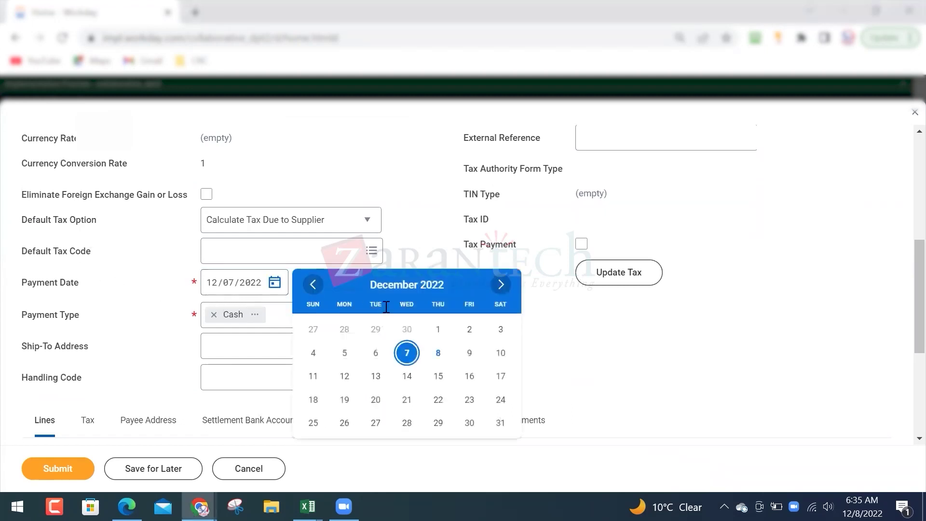
left_click(438, 354)
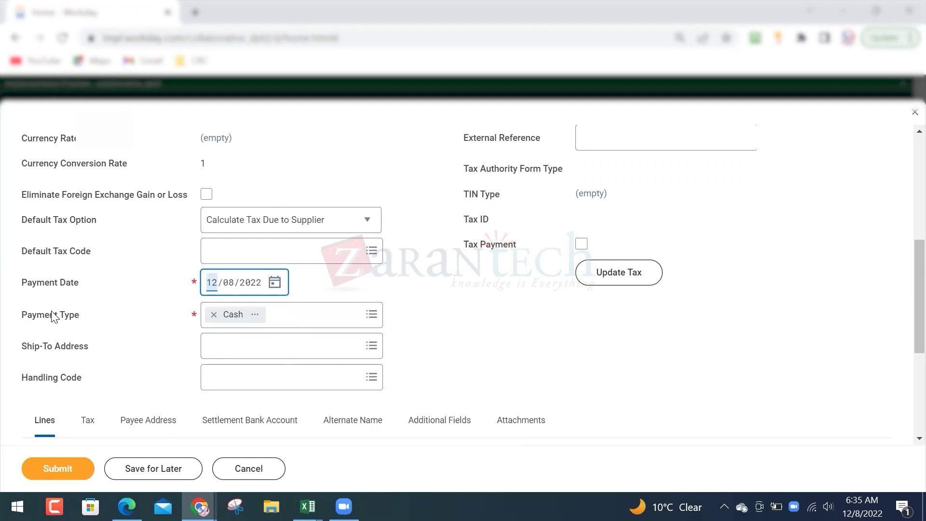
left_click(371, 315)
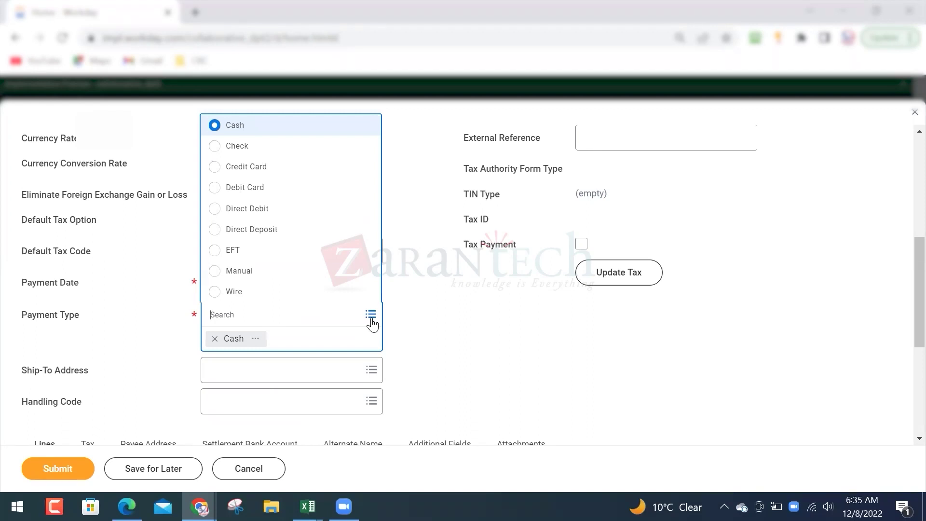
left_click(278, 127)
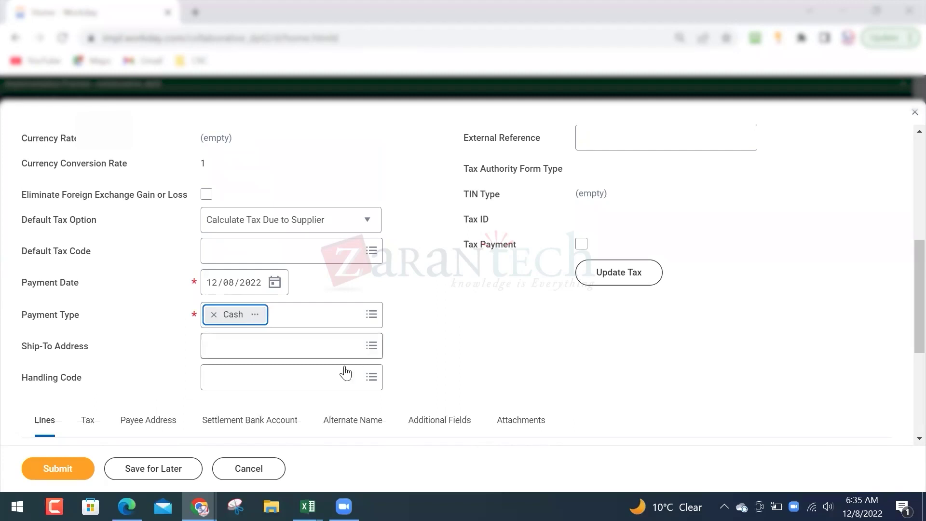
scroll(345, 373, "down", 3)
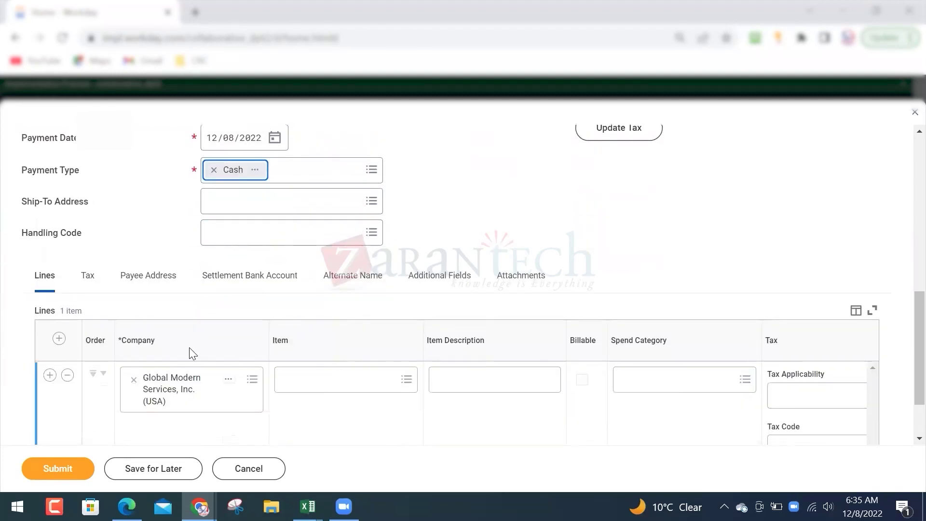
- Choose Intercompany Fees as the item on the payment line
scroll(187, 361, "down", 2)
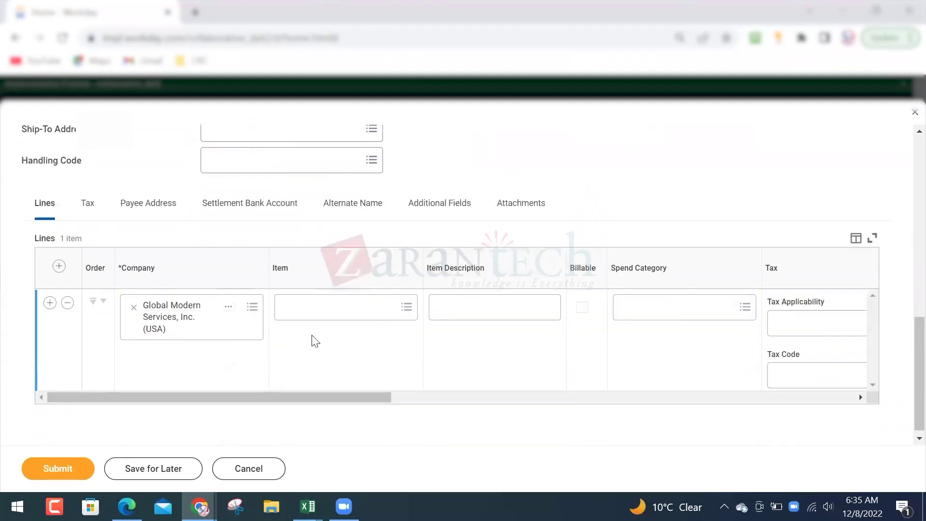
left_click(400, 308)
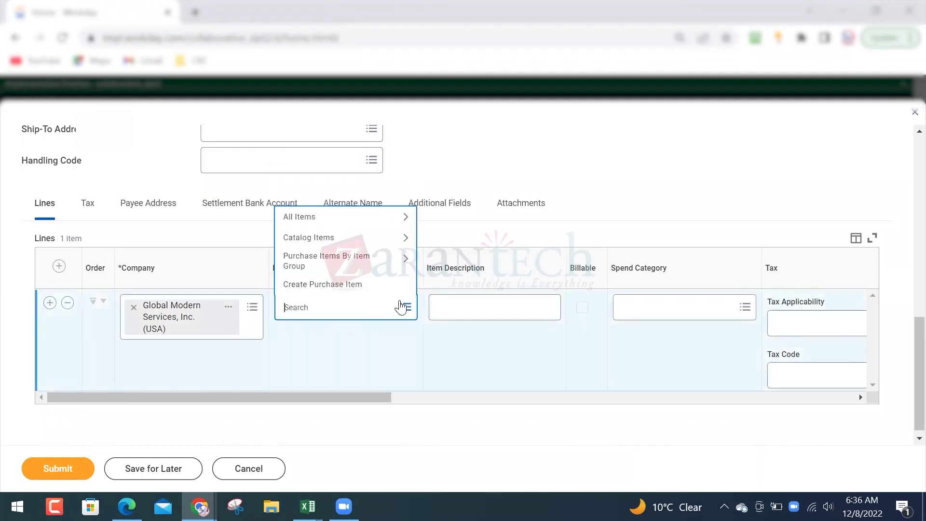
type("fee")
key("Return")
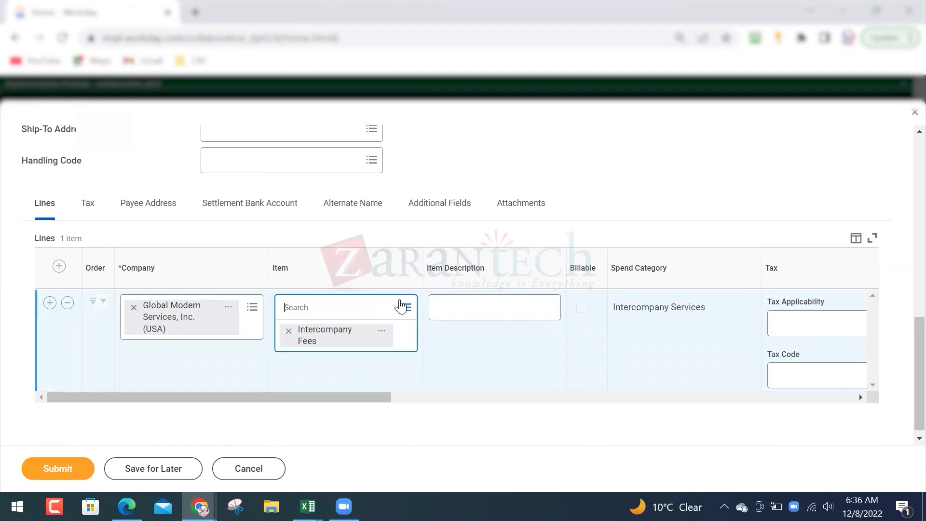
left_click(477, 159)
left_click_drag(353, 394, 433, 392)
left_click(322, 306)
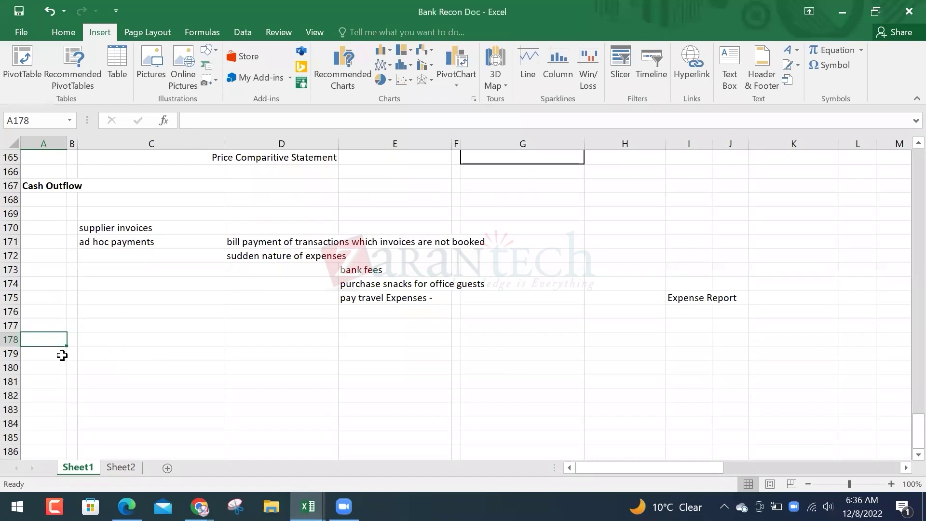
- Switch to the Excel worksheet and note Item in A178, Payment Term in A180 and "Payment Type/ Method" in A182
type("Ite")
key("Return")
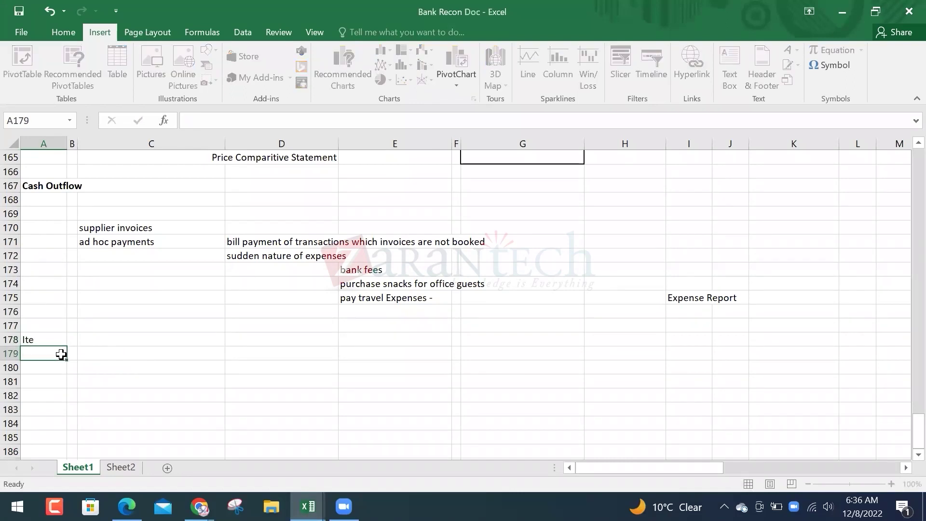
key("Return")
type("Payment Term")
key("Return")
key("Return")
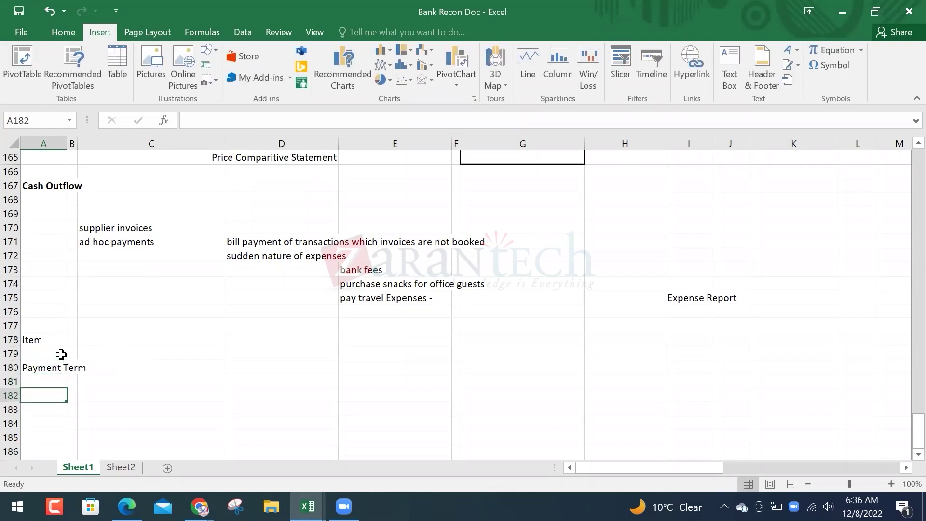
type("Payment Type/  Method")
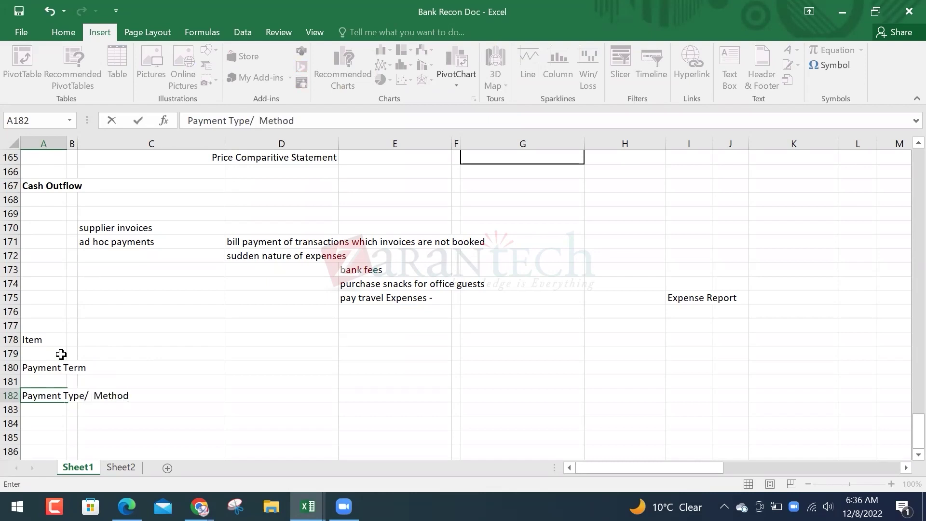
key("Return")
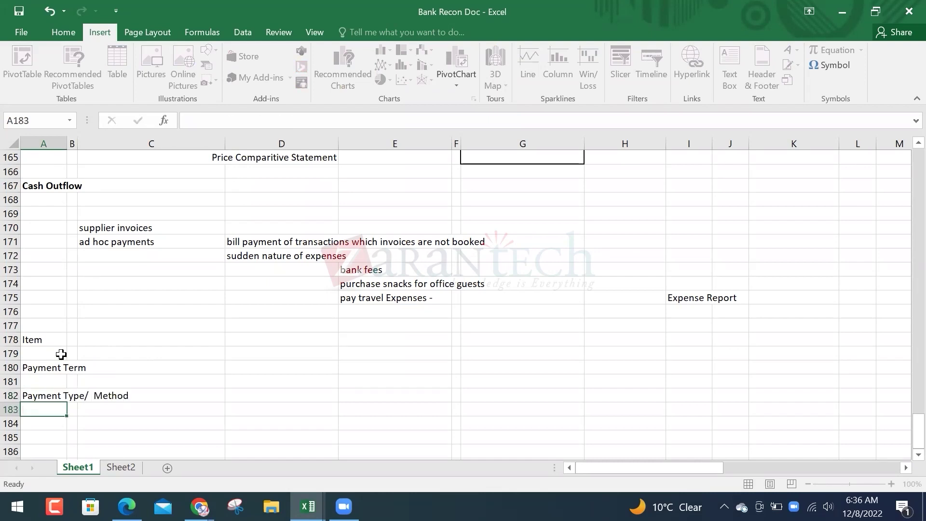
- Check the earlier fields of the Workday payment form, then add the note Bank Details in cell A185 of the Excel worksheet
key("alt+Tab")
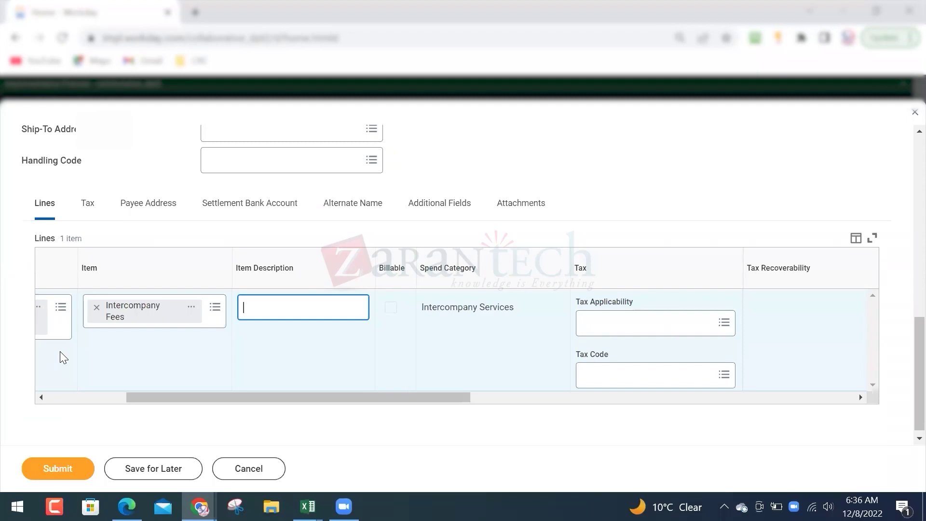
scroll(61, 355, "up", 6)
key("alt+Tab")
key("Down")
key("Down")
type("Bank")
key("Return")
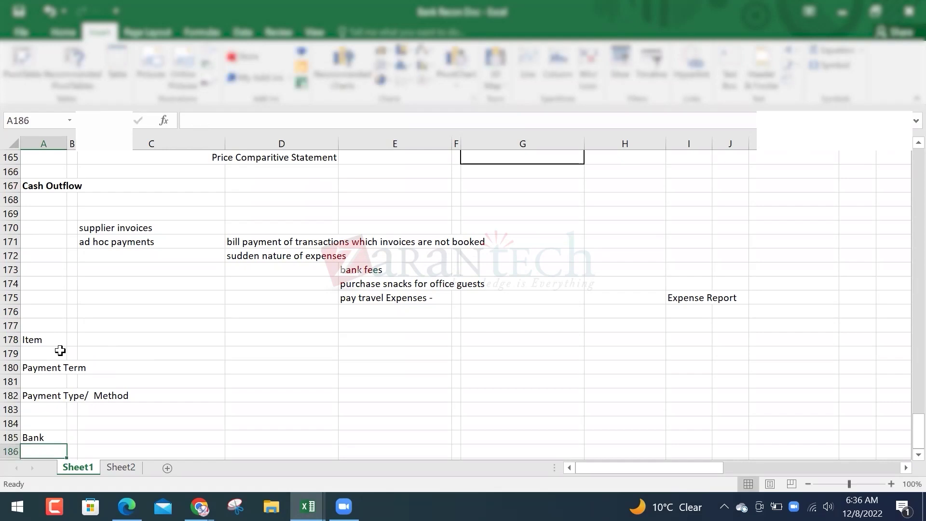
key("Up")
key("F2")
type("Details")
key("Return")
- Review the currency fields in the Workday form and add the note "Currency Conversion Rate type" in cell A188 of the Excel worksheet
key("alt+Tab")
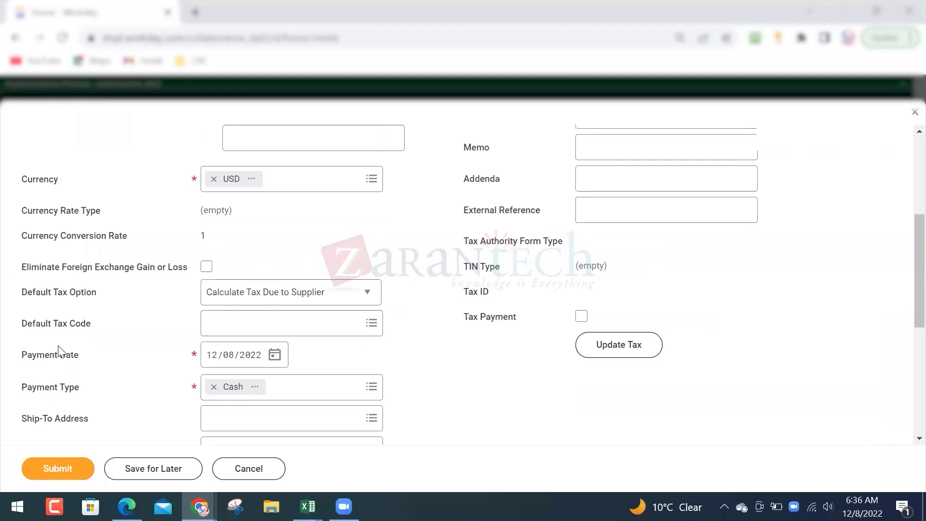
scroll(59, 351, "up", 2)
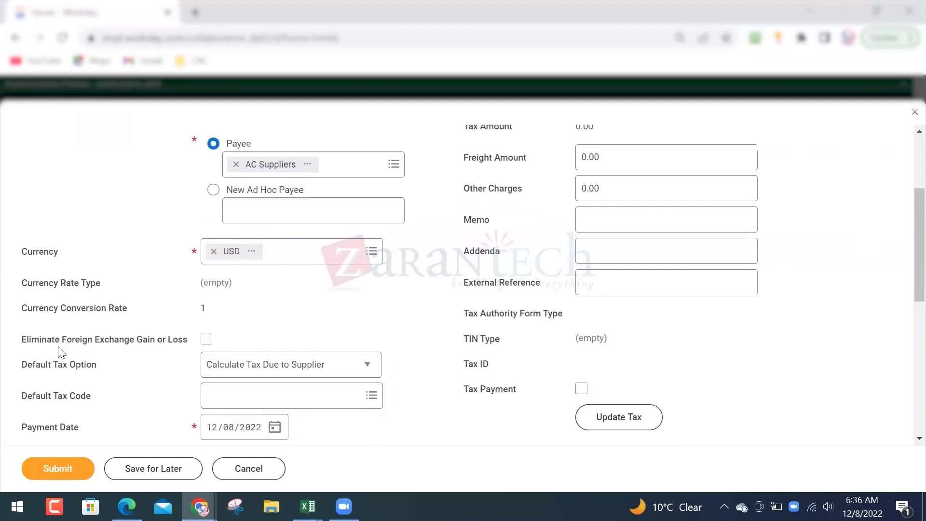
key("alt+Tab")
scroll(48, 349, "down", 1)
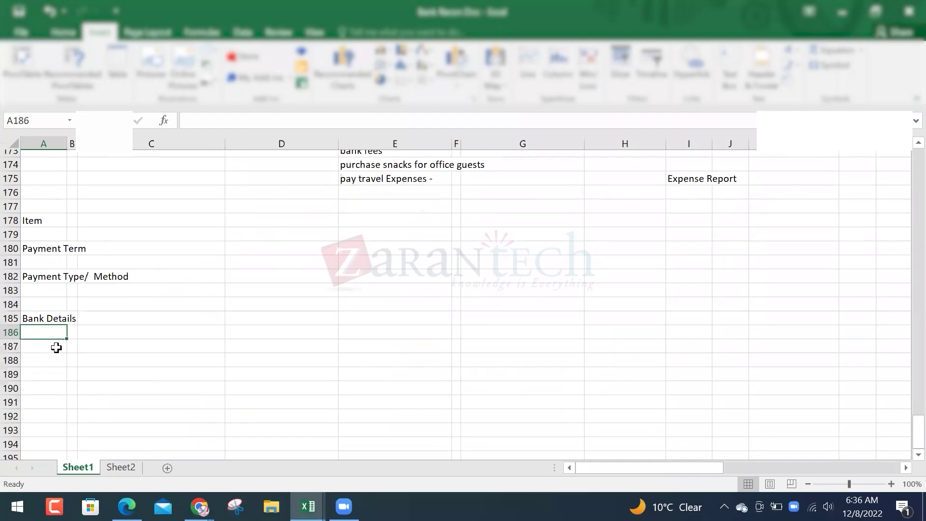
left_click(49, 350)
type("C")
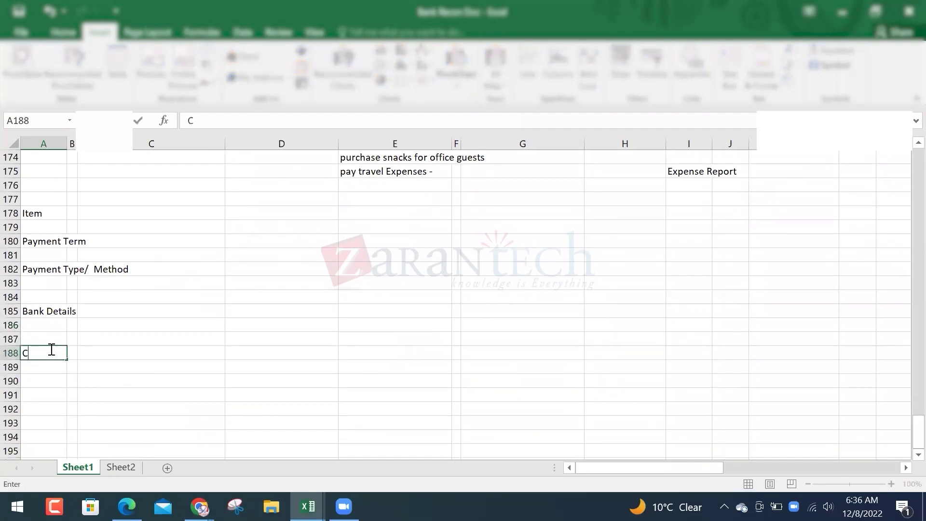
type("urrency Conversio")
type("n Rate typ")
type("e")
key("Return")
left_click(50, 351)
- Return to the Workday payment form and set the Control Total Amount to 25
key("alt+Tab")
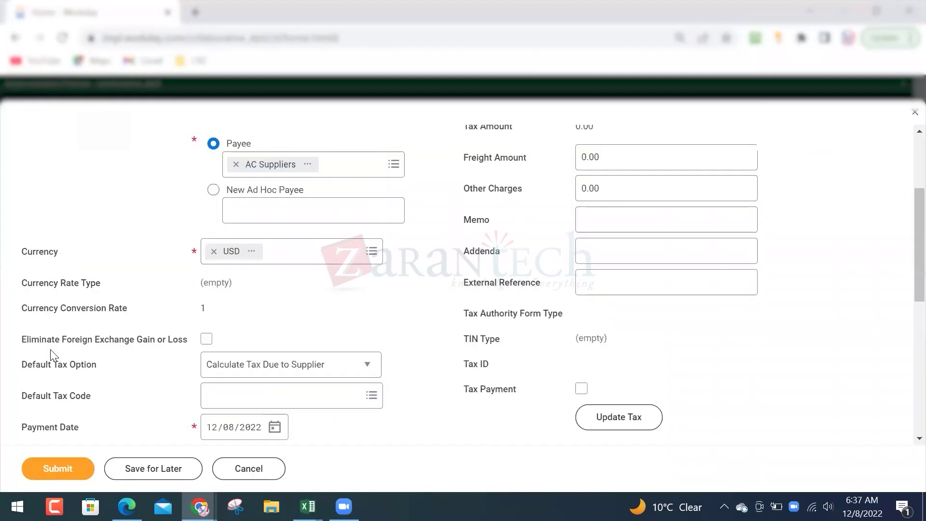
scroll(53, 354, "up", 3)
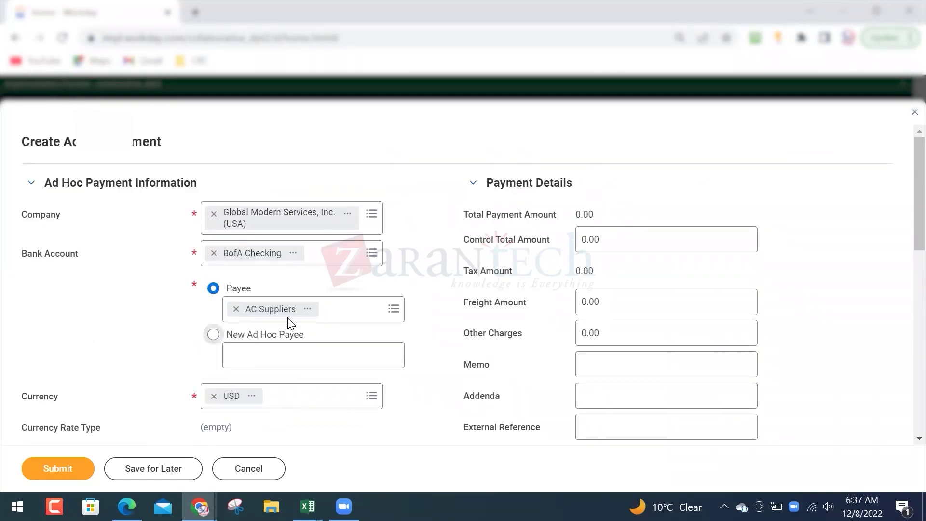
left_click(651, 242)
double_click(651, 242)
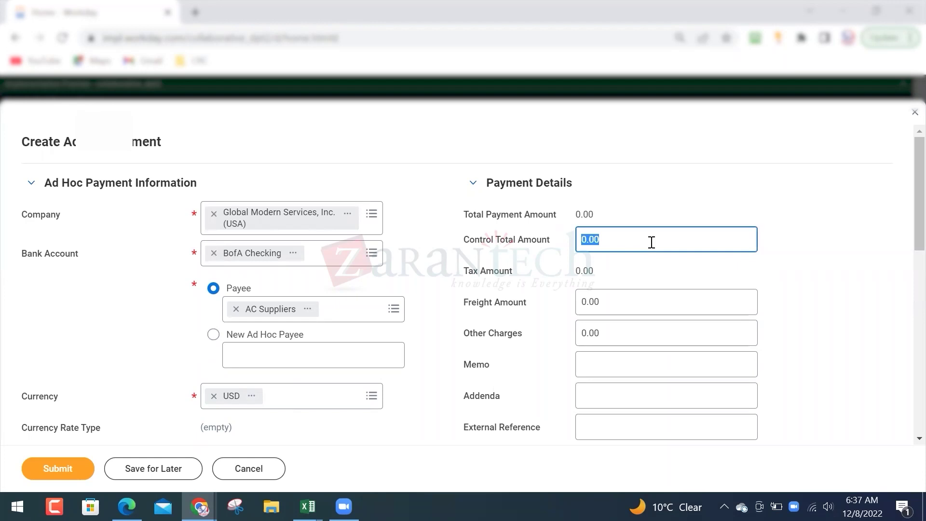
type("25")
key("Tab")
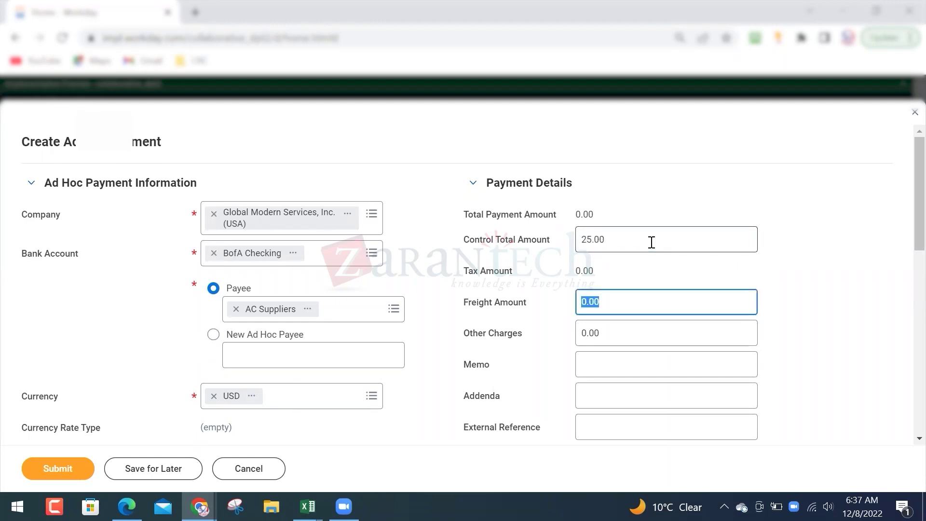
- Set the unit cost of the Intercompany Fees line to 25
scroll(347, 314, "down", 10)
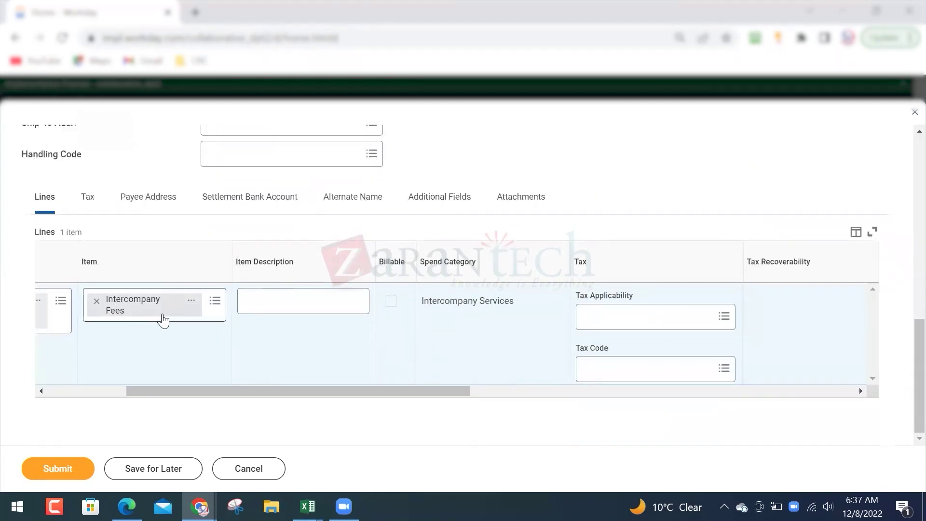
left_click_drag(204, 392, 501, 389)
left_click(531, 300)
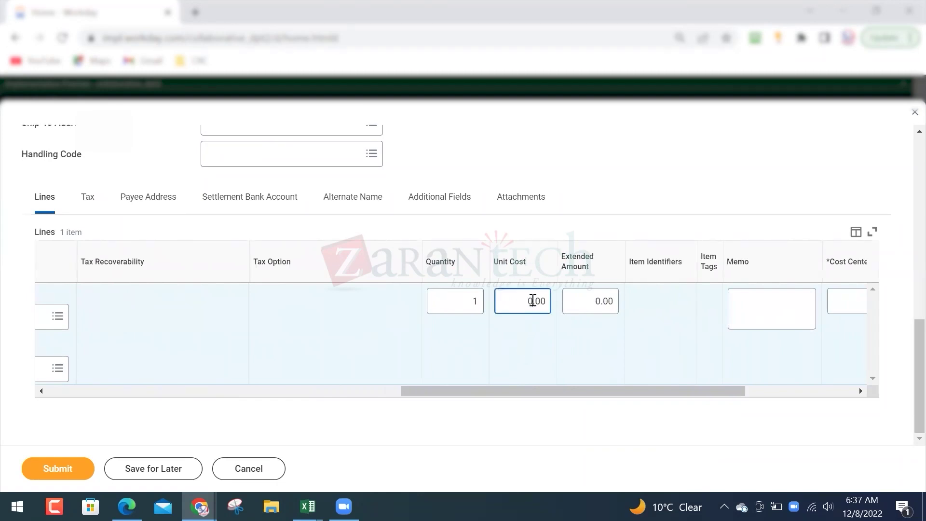
type("25")
key("Tab")
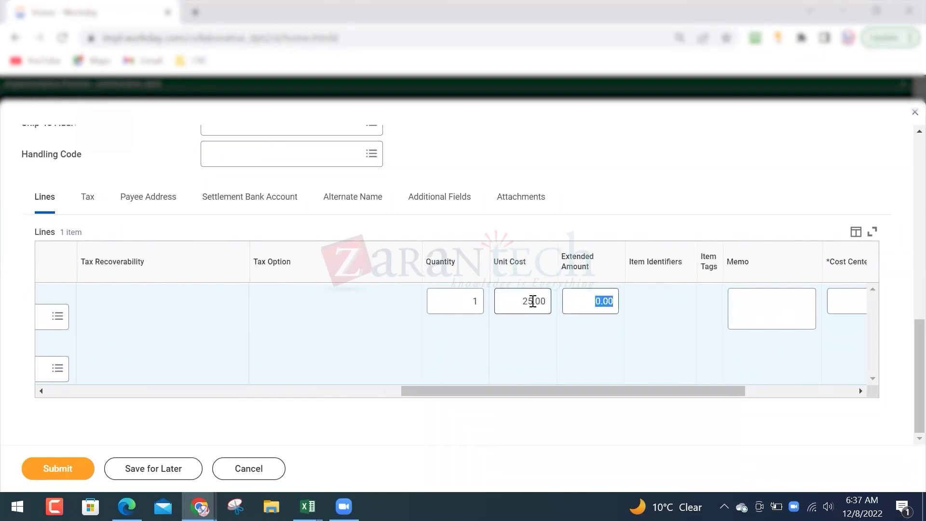
- Assign the cost center 36100 Consulting Services - North America to the payment line
left_click_drag(591, 392, 714, 374)
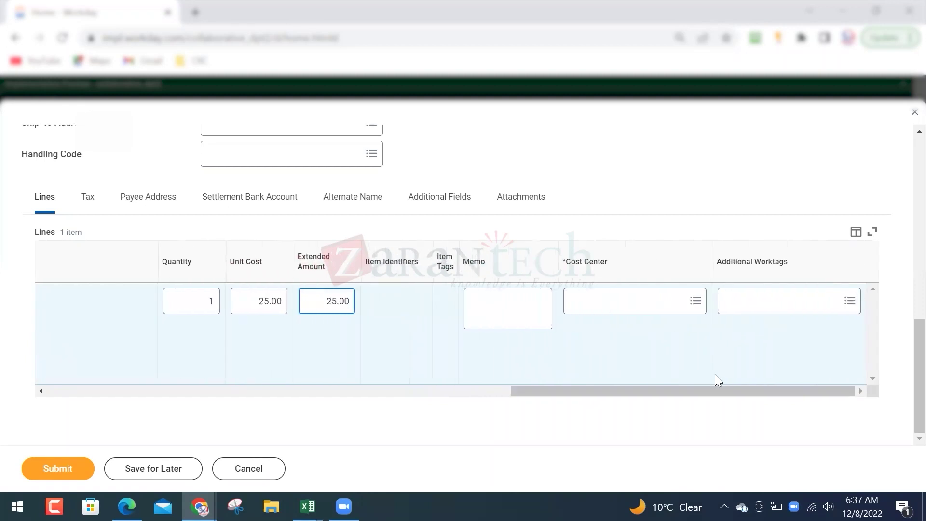
left_click(648, 303)
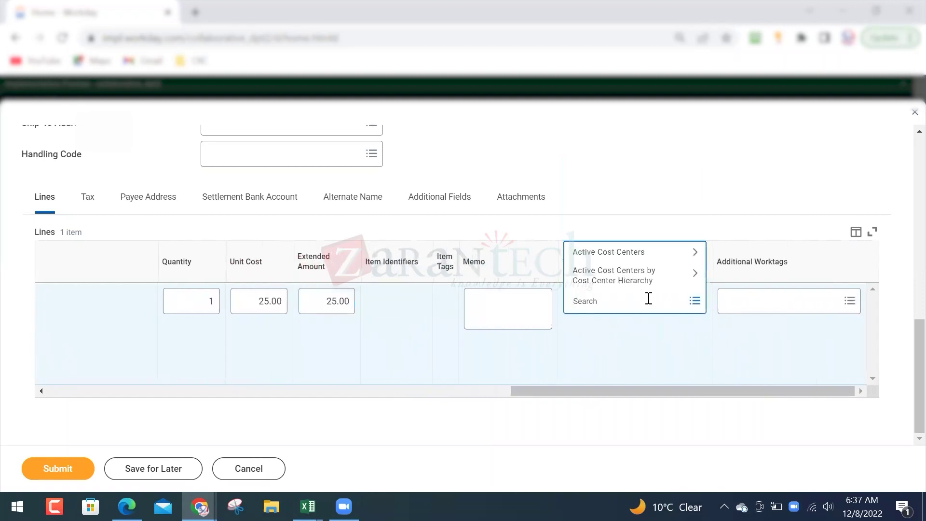
type("36100")
key("Return")
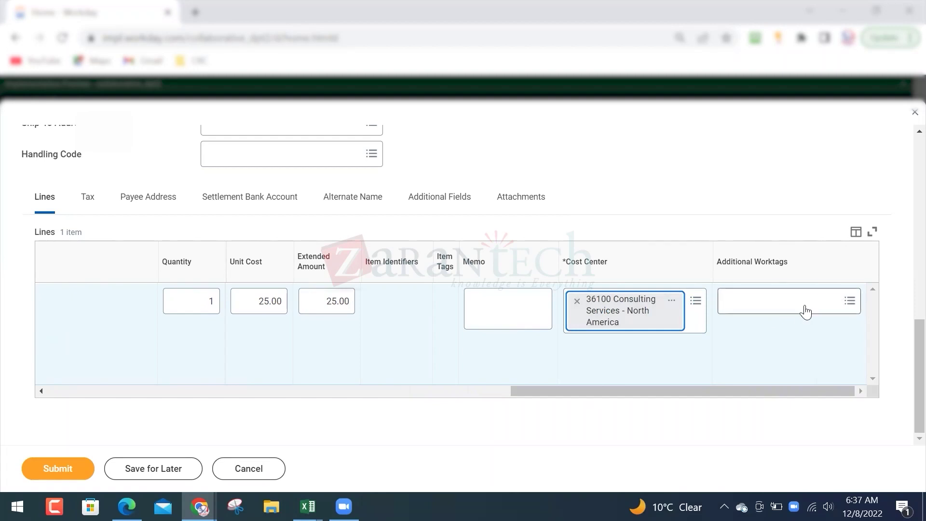
- Switch to the Excel worksheet and enter the note Worktags in cell A191
key("alt+Tab")
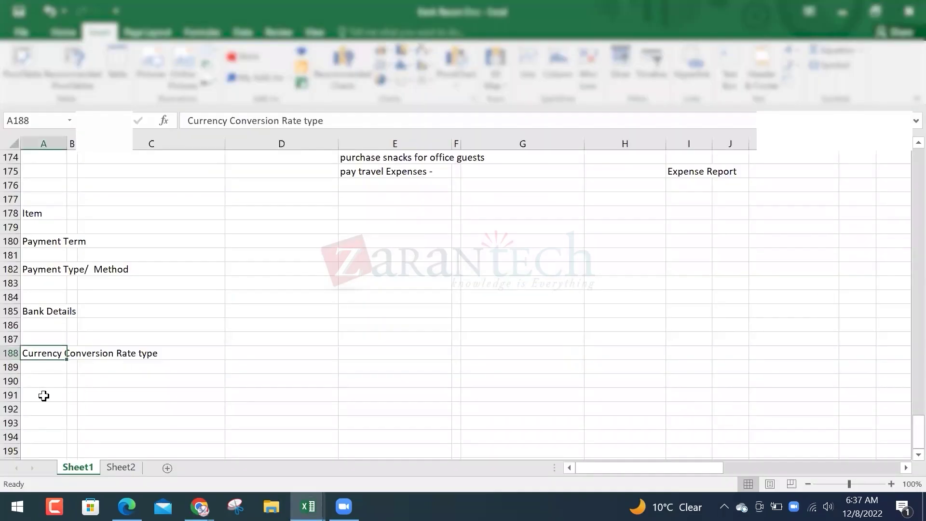
left_click(43, 394)
type("Wrok")
key("BackSpace")
key("BackSpace")
key("BackSpace")
type("orktags")
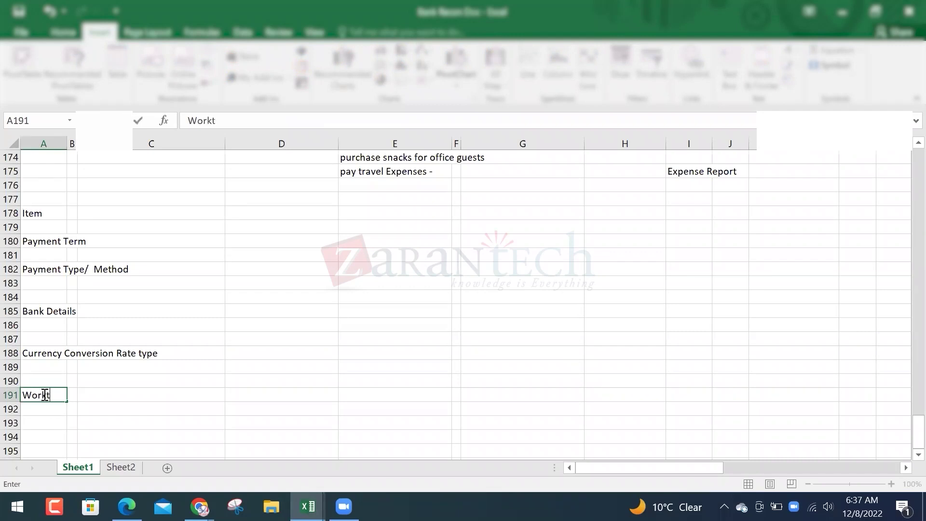
- Describe the worktags by entering Labels in C191 and Report in C192
key("Tab")
key("Tab")
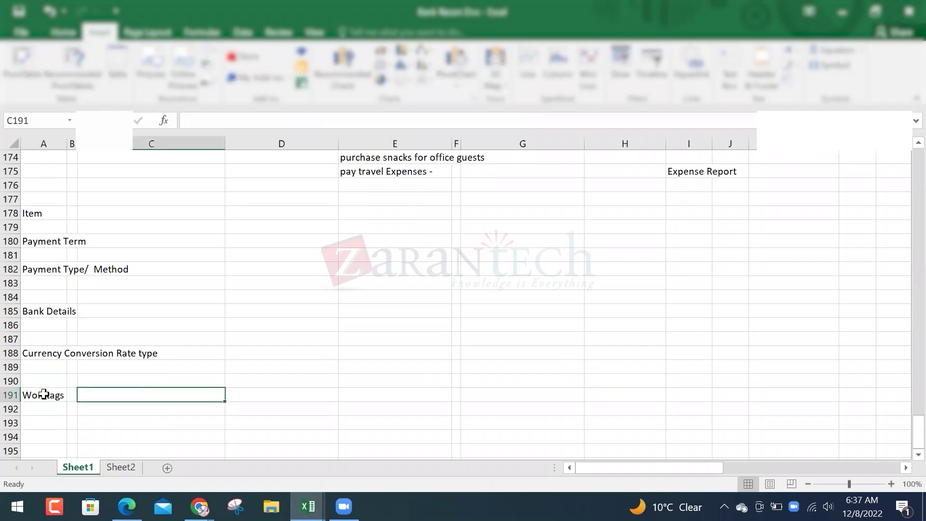
type("Labels")
key("Return")
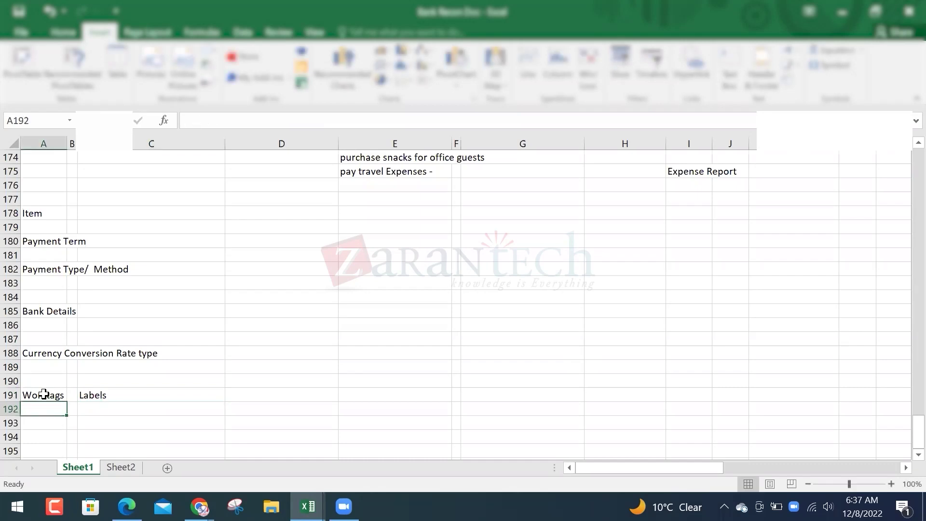
key("Tab")
key("Tab")
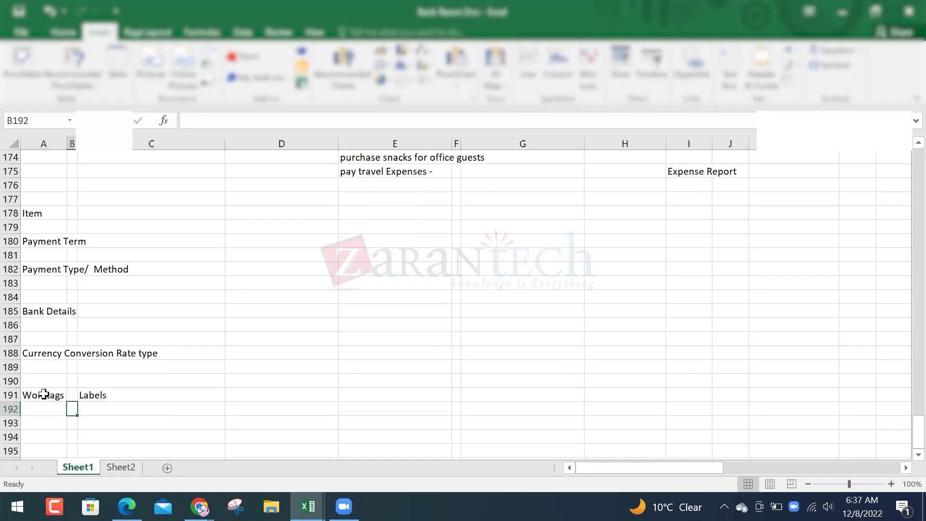
type("Report")
key("Tab")
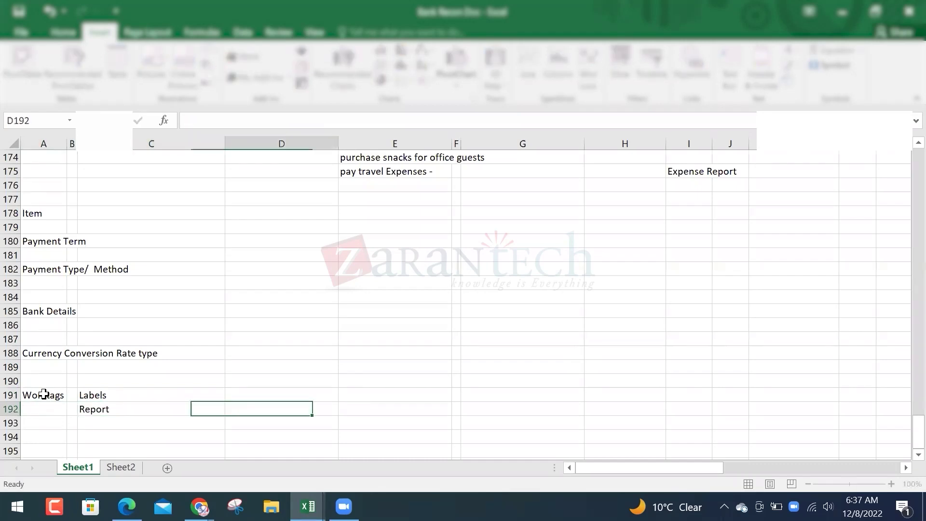
- Add the question "types of worktag?" in cell D191 beside Labels
key("Return")
key("Up")
key("Up")
key("Right")
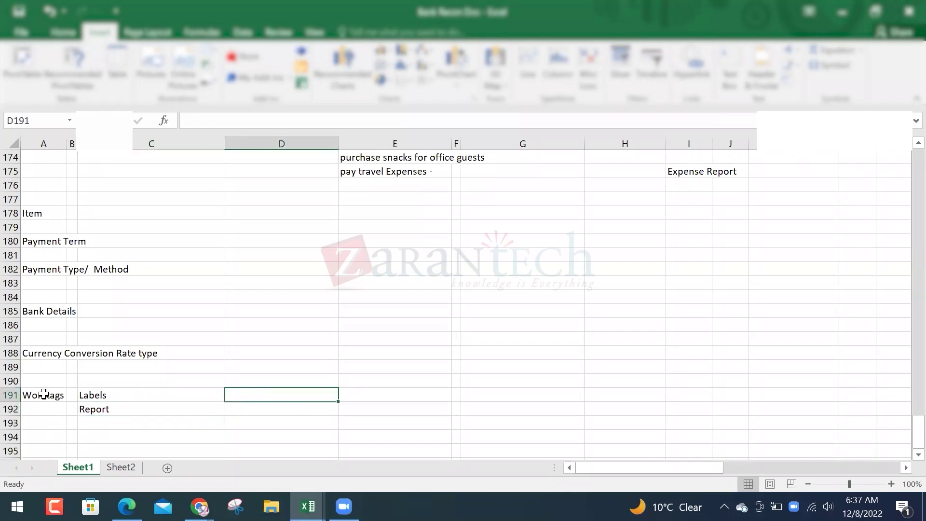
type("types of worktag")
key("Return")
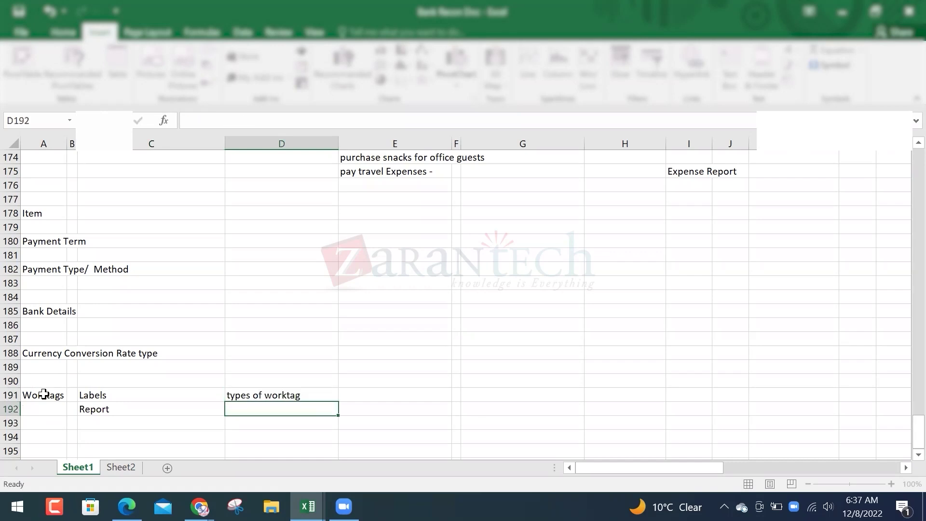
key("Up")
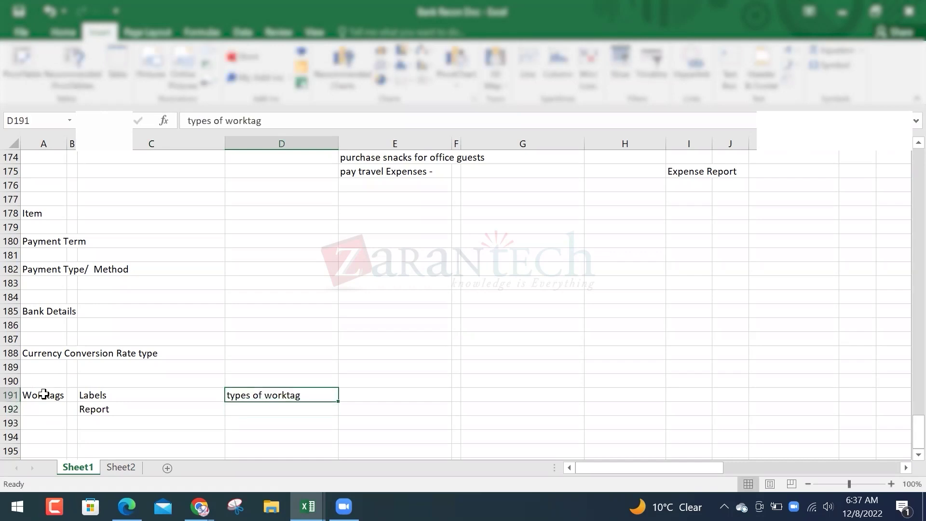
key("F2")
type("?")
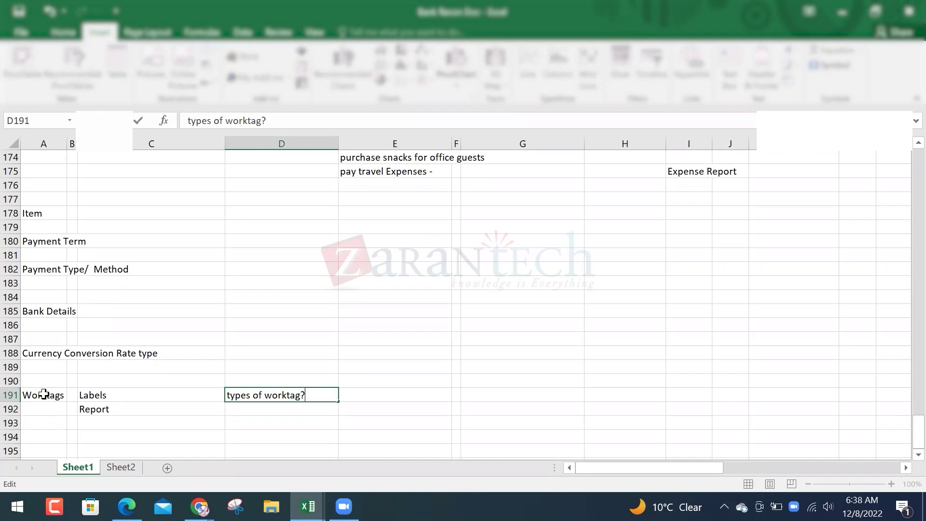
key("Return")
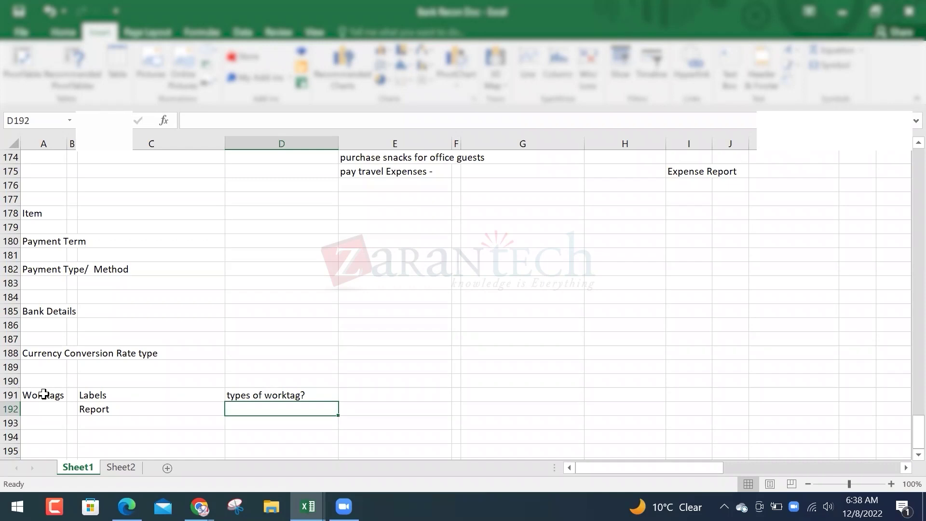
- Enter the heading purpose in cell E191 beside the types of worktag question
key("Up")
key("Right")
type("purpose")
key("Return")
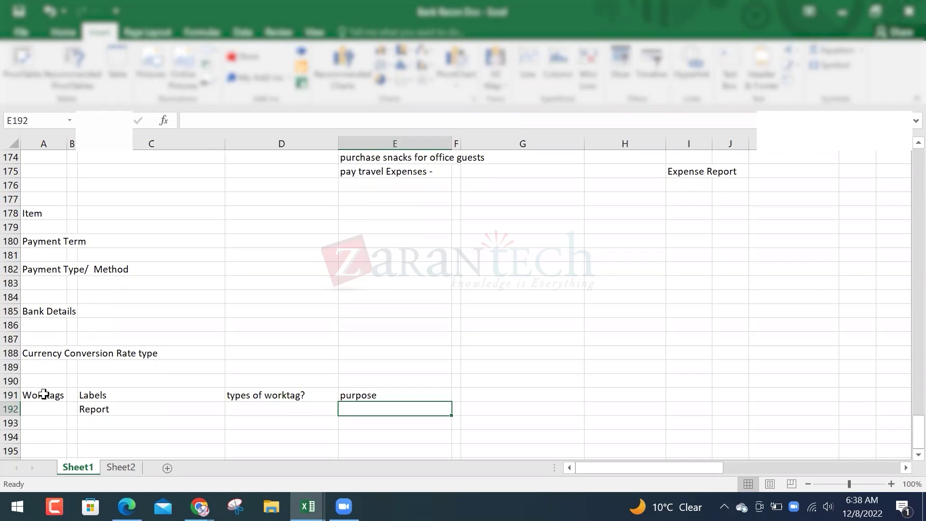
- Move Labels and Report from C191:C192 to E192:E193, directly beneath the purpose heading
key("Left")
key("Left")
key("Up")
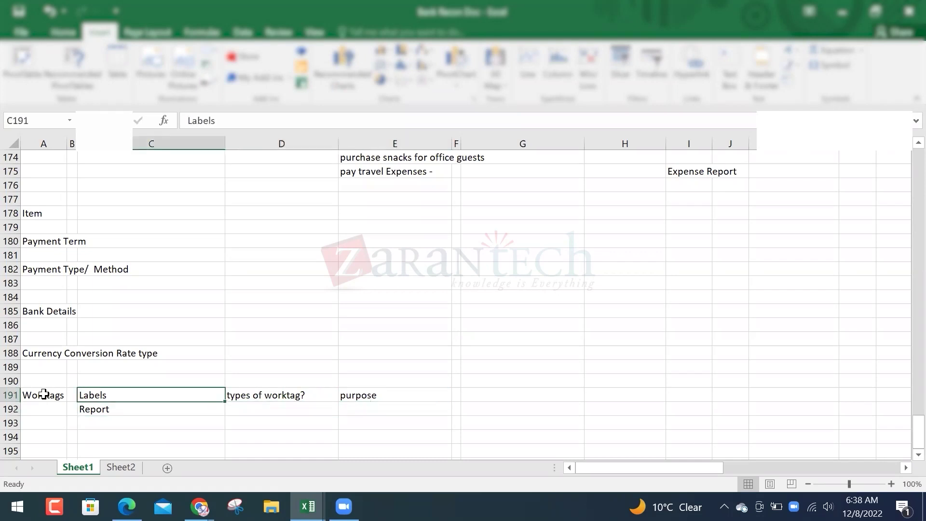
key("shift+Down")
key("ctrl+x")
key("Right")
key("Right")
key("Down")
key("ctrl+v")
- Move the purpose, Labels and Report block from E191:E193 to column C, starting at C192
key("Up")
key("Right")
key("Left")
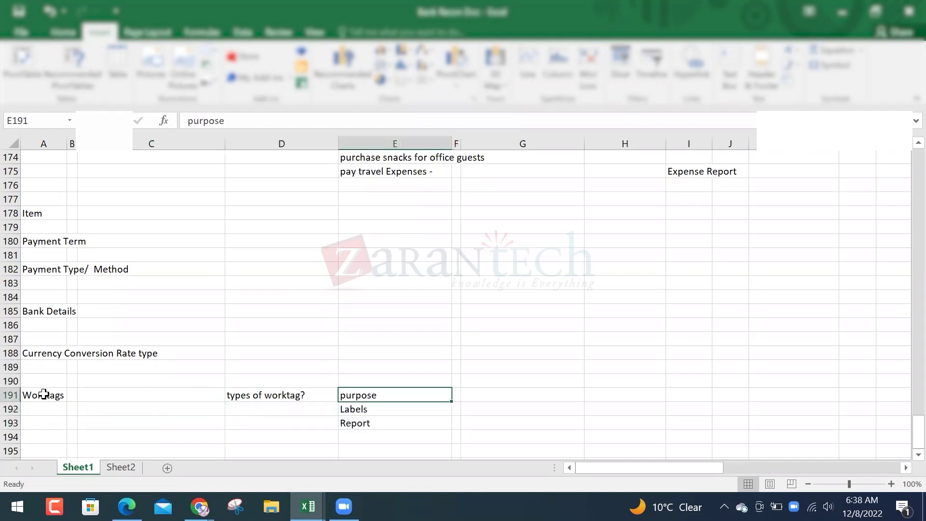
key("shift+Down")
key("shift+Down")
key("ctrl+x")
key("Left")
key("Left")
key("Down")
key("Left")
key("Right")
key("ctrl+v")
- Move the purpose, Labels and Report block up one row so it starts at C191
key("Up")
key("Down")
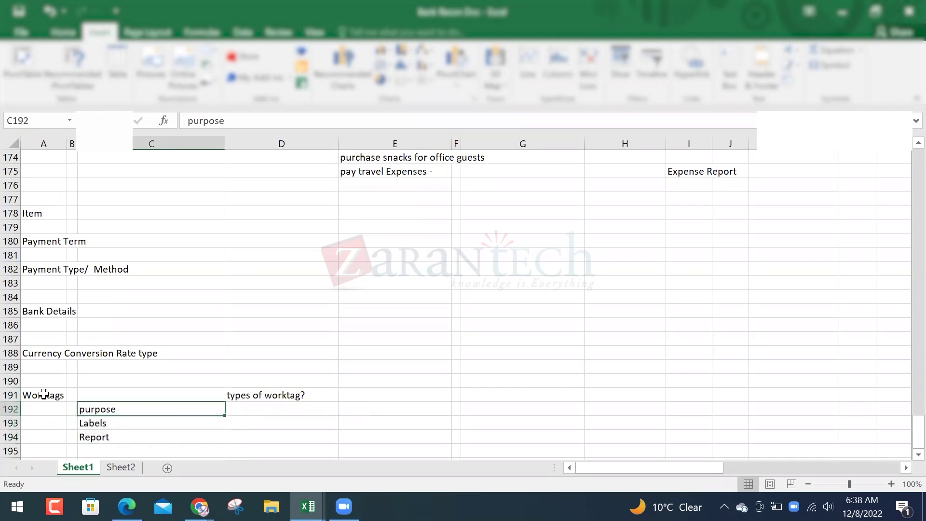
key("shift+Down")
key("shift+Down")
key("ctrl+q")
key("Escape")
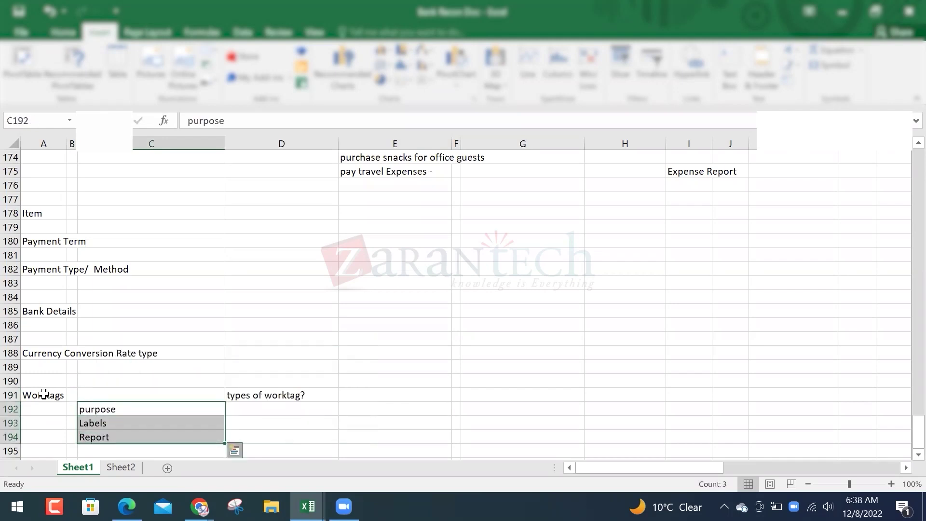
key("ctrl+x")
key("Up")
key("Return")
- Make the row 191 headings purpose, types of worktag? and Worktags bold
key("Up")
key("Down")
key("Up")
key("ctrl+b")
key("Right")
key("Right")
key("Left")
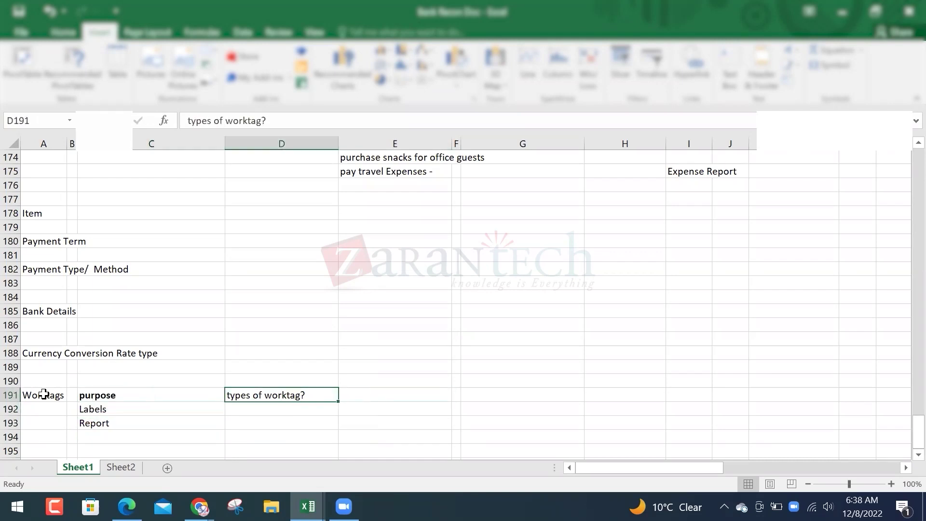
key("ctrl+b")
left_click(44, 394)
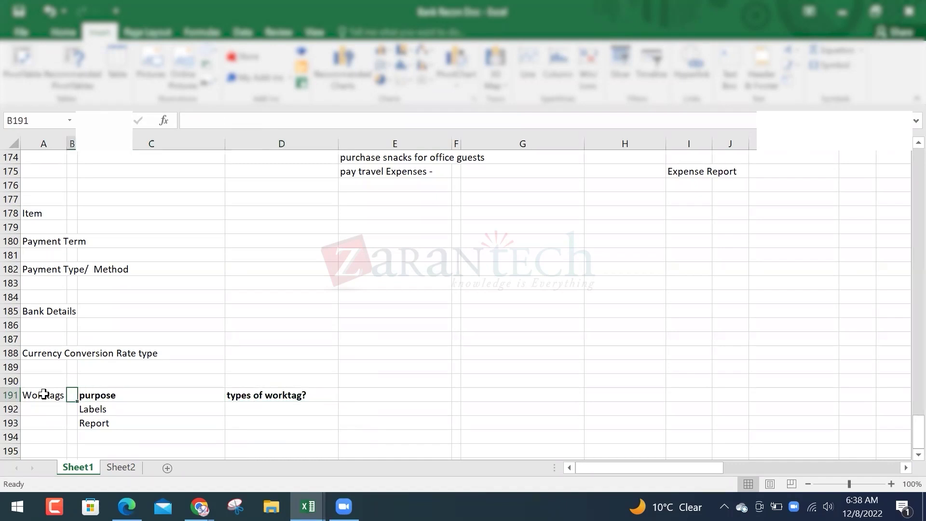
key("ctrl+b")
- Split the text in A188 by moving Conversion Rate type into C188, leaving only Currency in A188
key("Right")
key("Right")
key("Left")
key("Left")
key("Up")
key("Up")
key("Up")
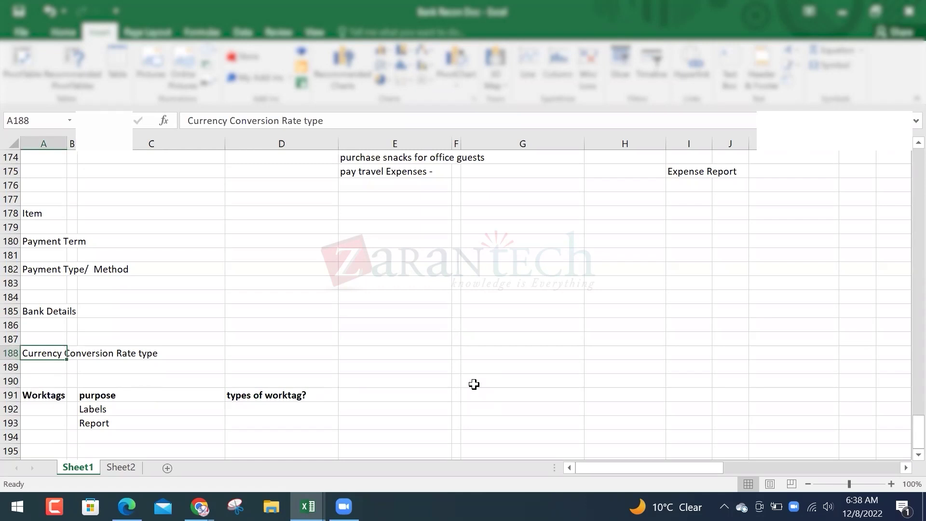
key("F2")
key("ctrl+shift+Left")
key("ctrl+shift+Left")
key("ctrl+shift+Left")
key("ctrl+shift+Left")
key("ctrl+shift+Right")
key("ctrl+x")
key("Tab")
key("Up")
key("Down")
key("Right")
key("ctrl+v")
key("Right")
key("Left")
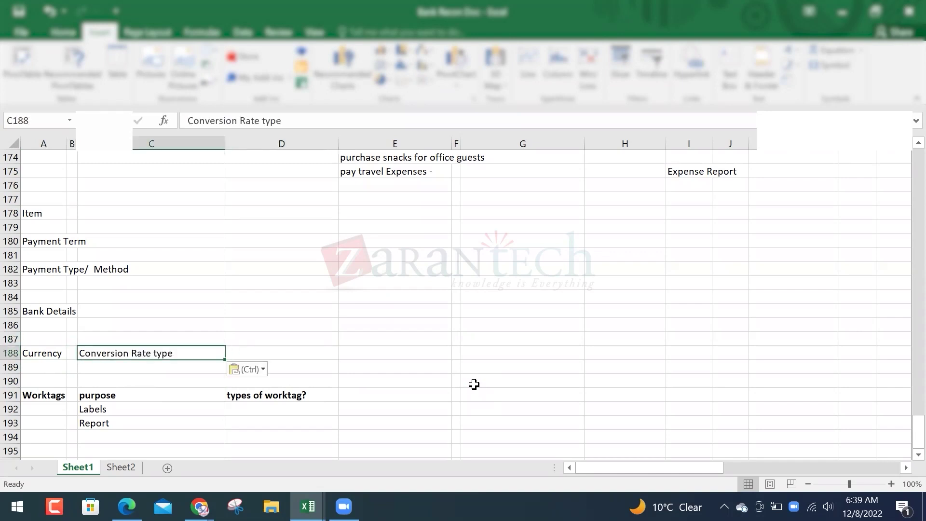
- Enter Current in D188 as the first conversion rate type
key("Up")
key("Right")
key("Down")
key("Left")
key("Right")
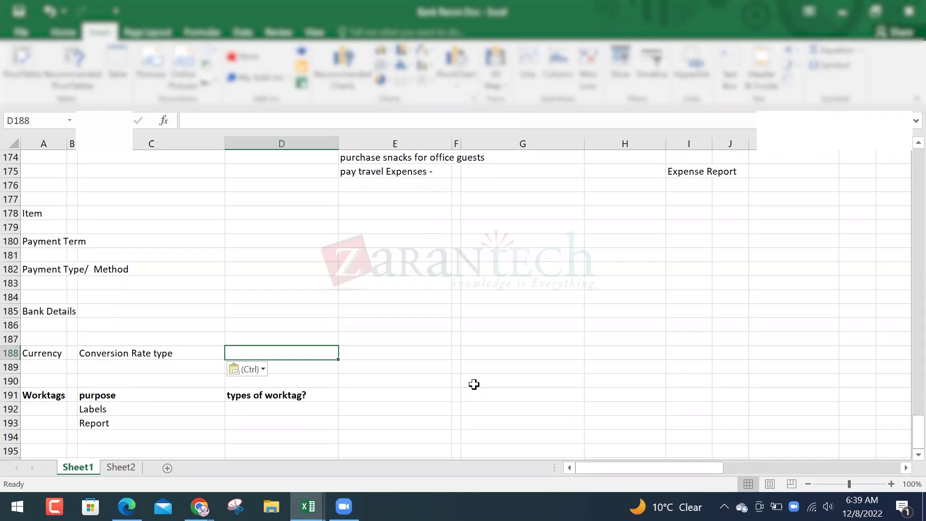
key("Left")
key("Right")
type("Current")
key("Return")
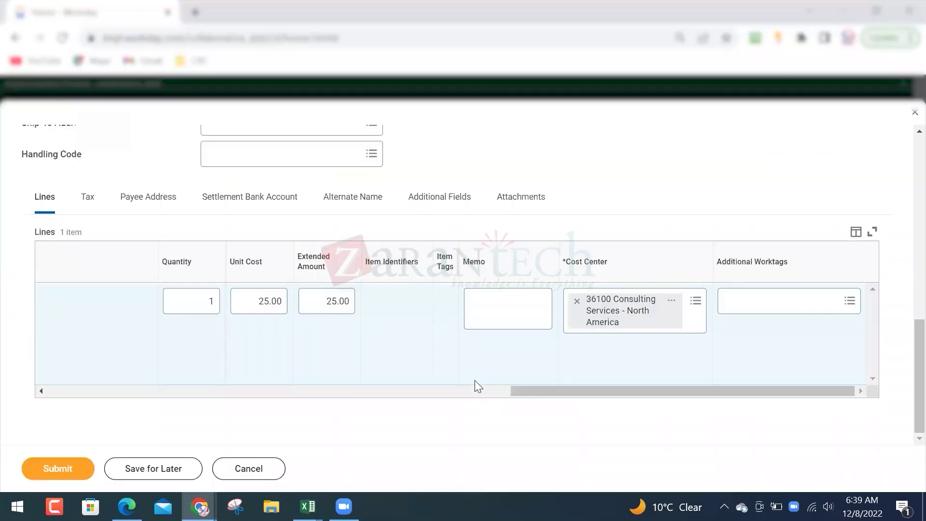
- Add the conversion rate types Inverse in D189 and Anchor in D190, and highlight the D188:D190 list
key("alt+Tab")
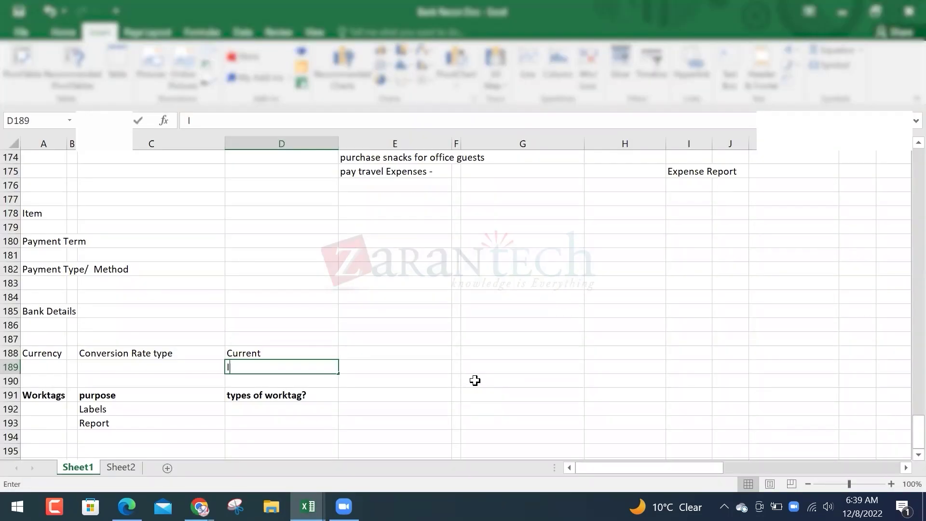
type("Inverse")
key("Return")
type("Anchor")
key("Return")
key("Up")
key("Up")
key("Up")
key("ctrl+shift+Down")
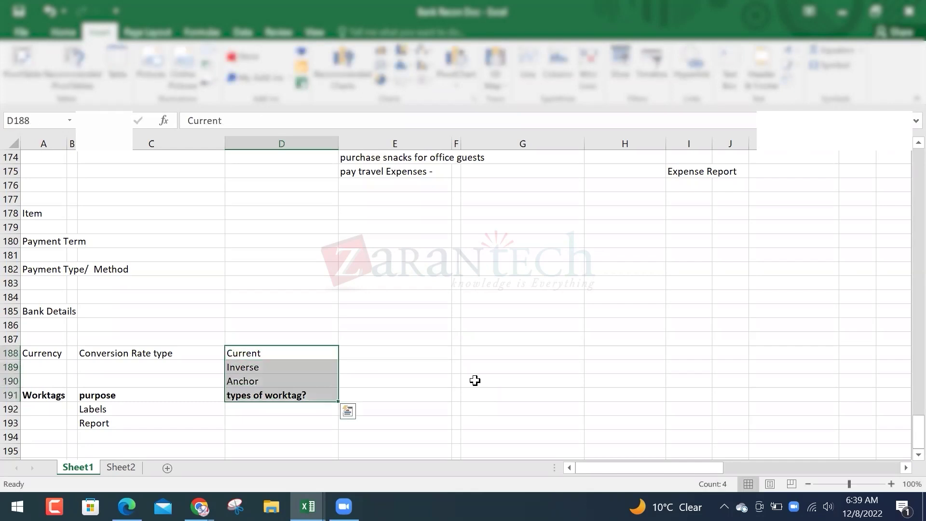
key("shift+Up")
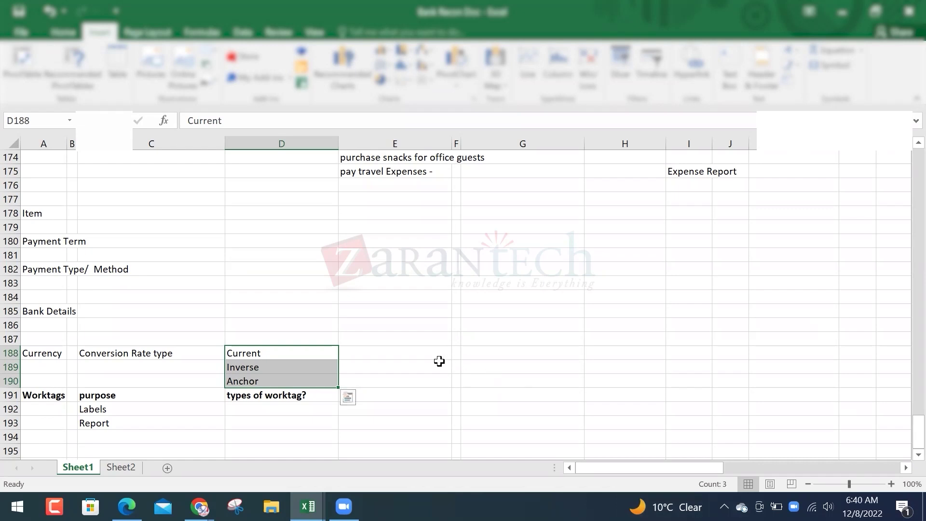
left_click(413, 351)
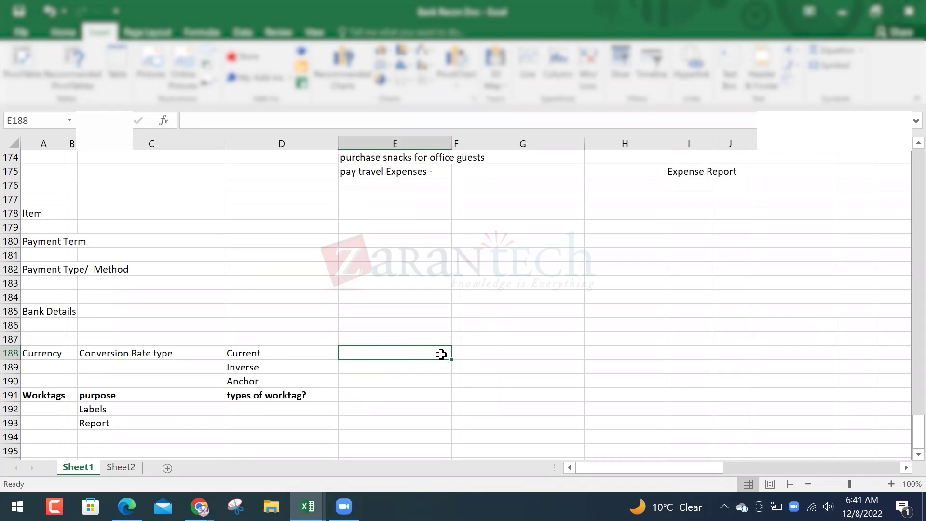
- Enter the note Finance Training in cell C177 above the Item row
key("Left")
key("Down")
key("Up")
key("Up")
key("Left")
key("Right")
key("Left")
key("Left")
key("Left")
key("Up")
key("Up")
key("Up")
key("Up")
key("Up")
key("Up")
key("Up")
key("Up")
key("Up")
key("Up")
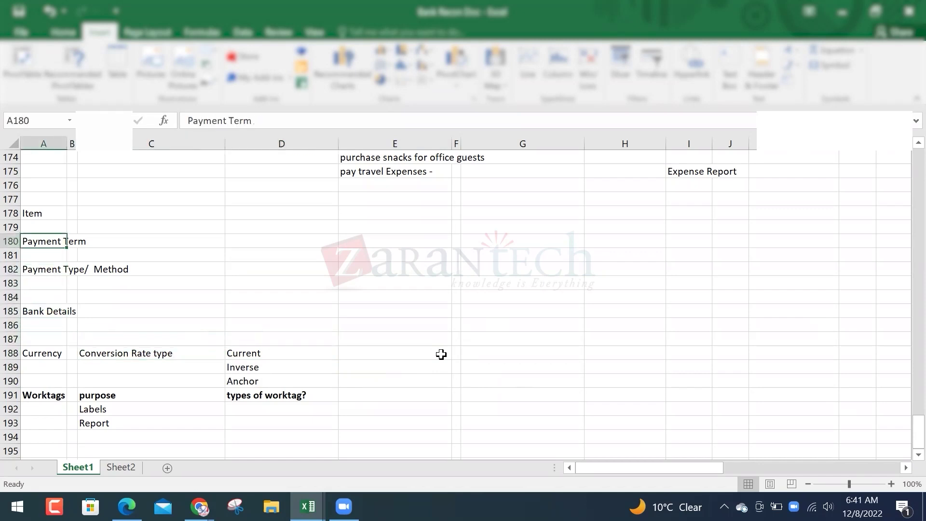
key("Right")
key("Right")
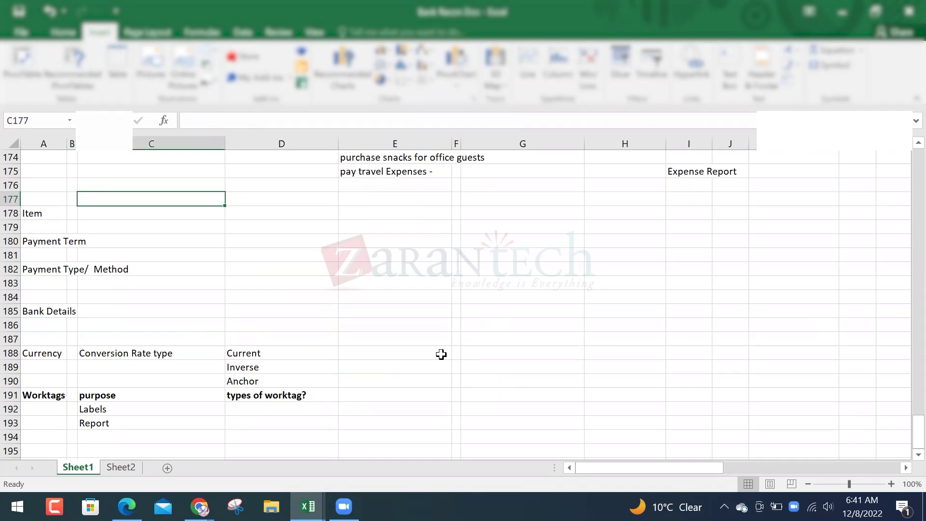
type("Finance ")
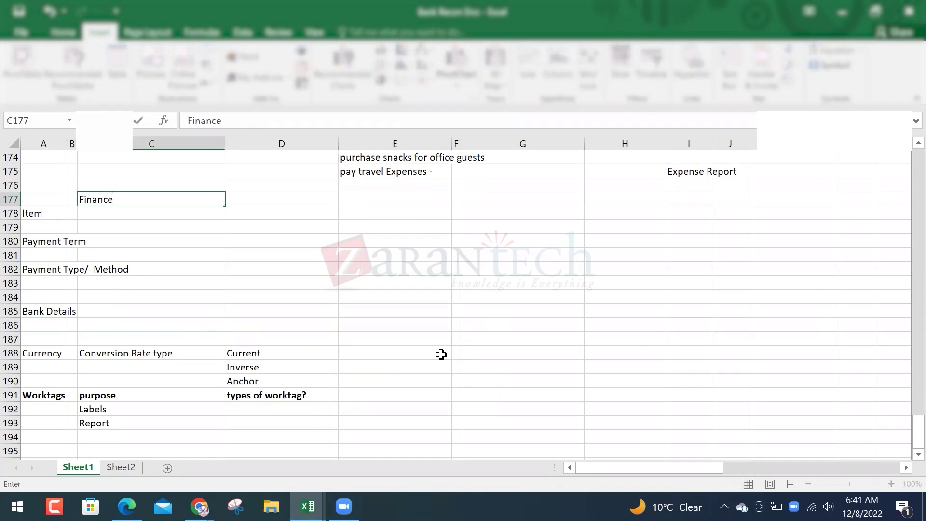
type("Training")
key("Return")
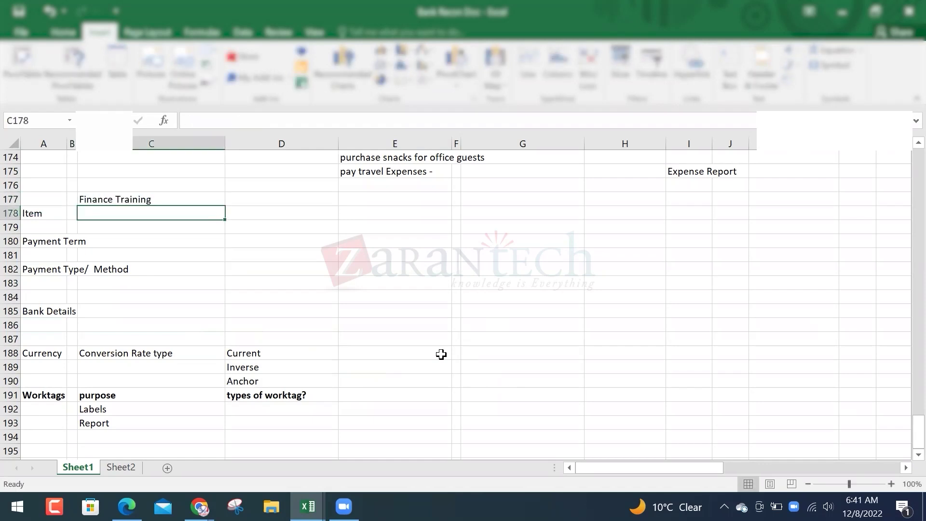
key("Up")
key("Up")
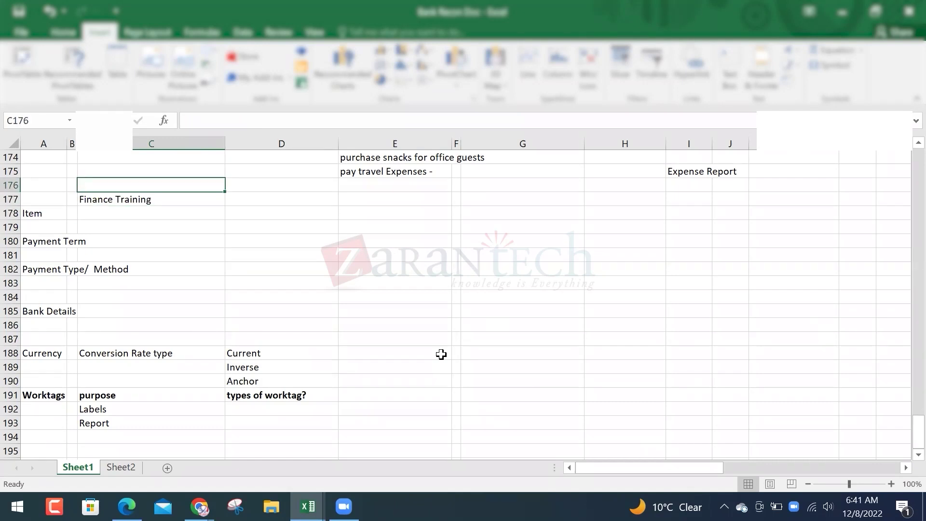
key("Down")
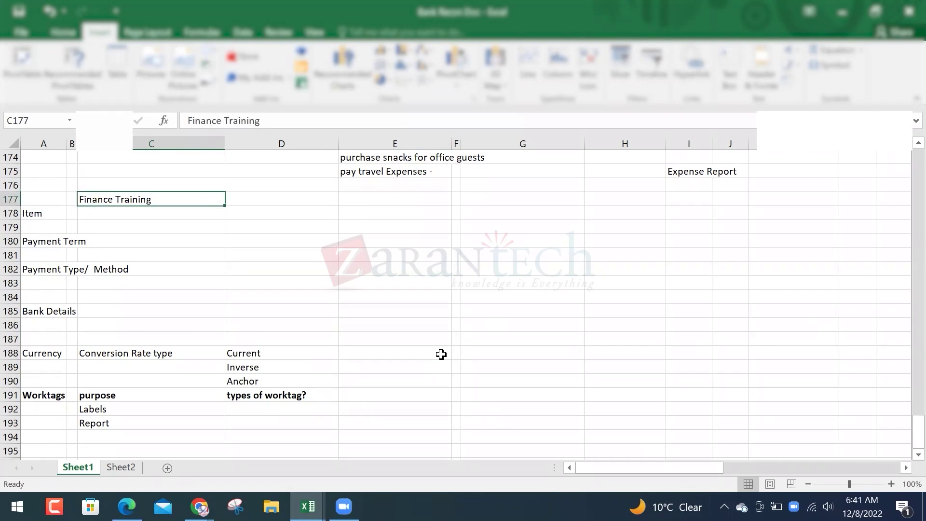
- Put an outside border around the currency notes in A188:D190
key("Down")
key("Right")
key("Down")
key("ctrl+Down")
key("Left")
key("Left")
key("Left")
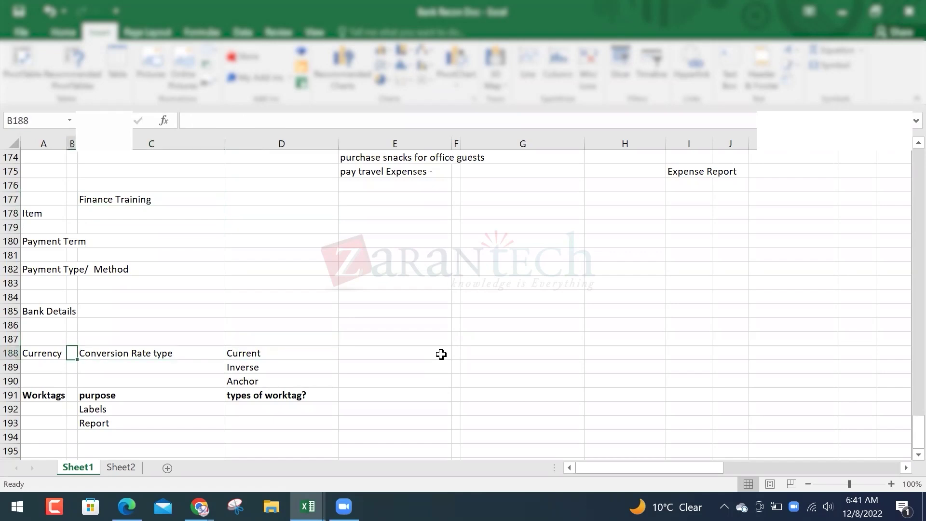
key("shift+Down")
key("shift+Down")
key("shift+Right")
key("shift+Right")
key("shift+Right")
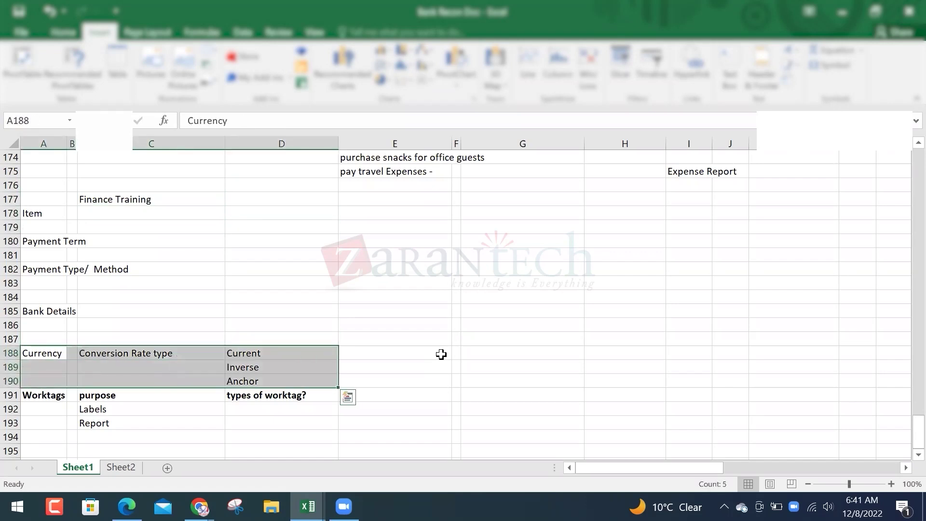
left_click(62, 31)
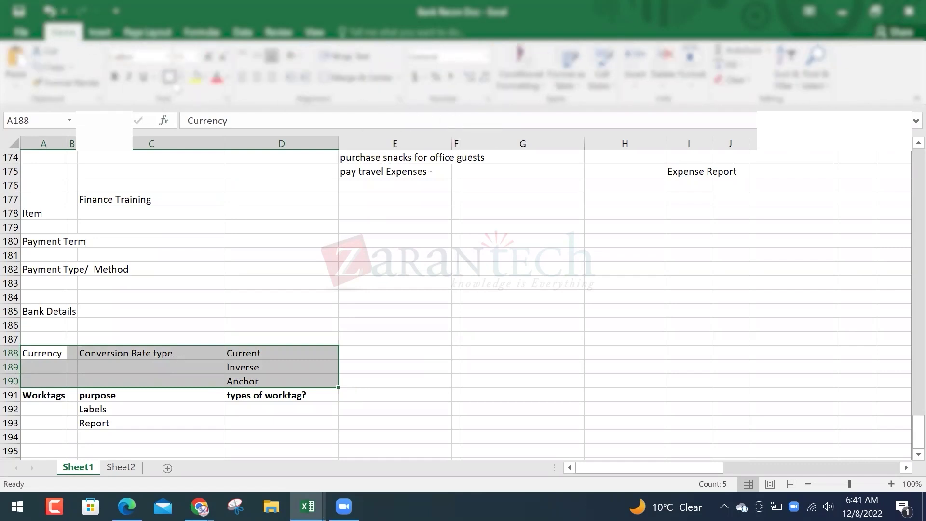
left_click(169, 78)
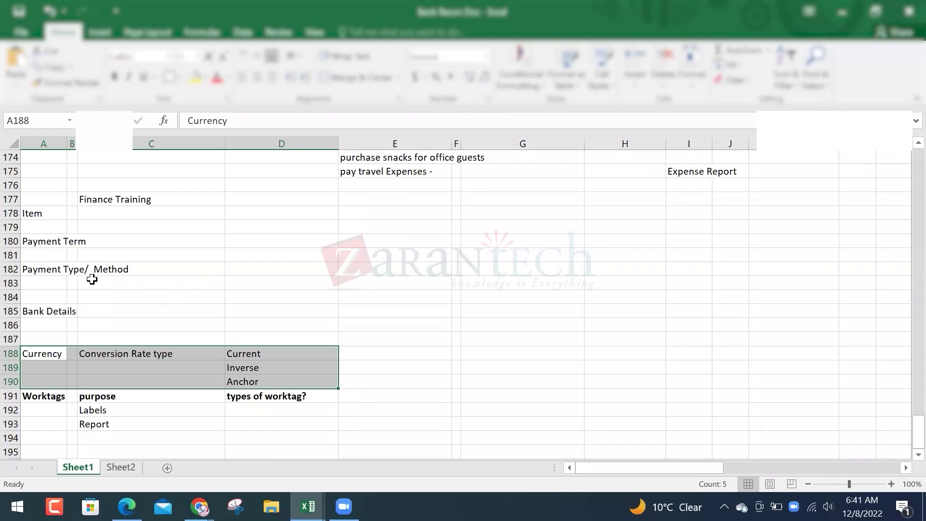
- Clear the Finance Training note from cell C177
left_click(124, 199)
key("Delete")
key("Left")
key("Left")
key("Down")
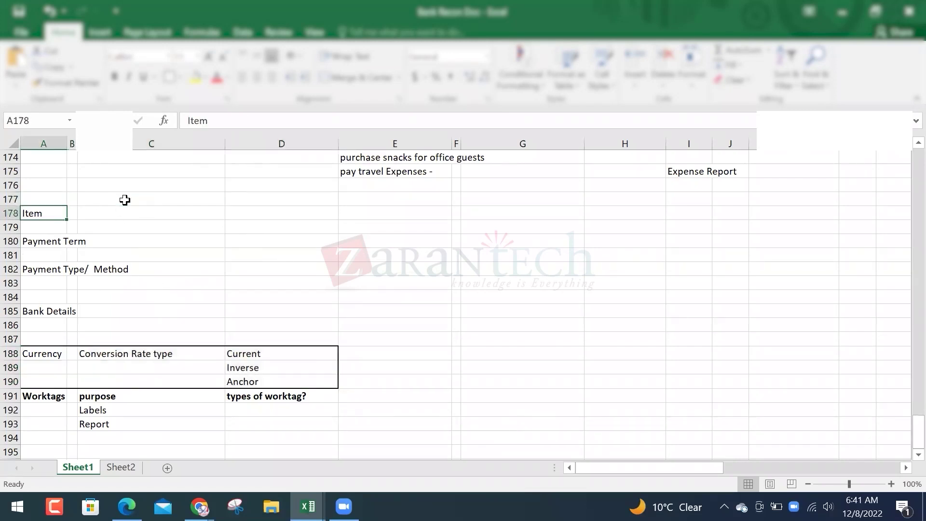
- Switch to Workday, try to submit the ad hoc payment and read the error details
key("alt+Tab")
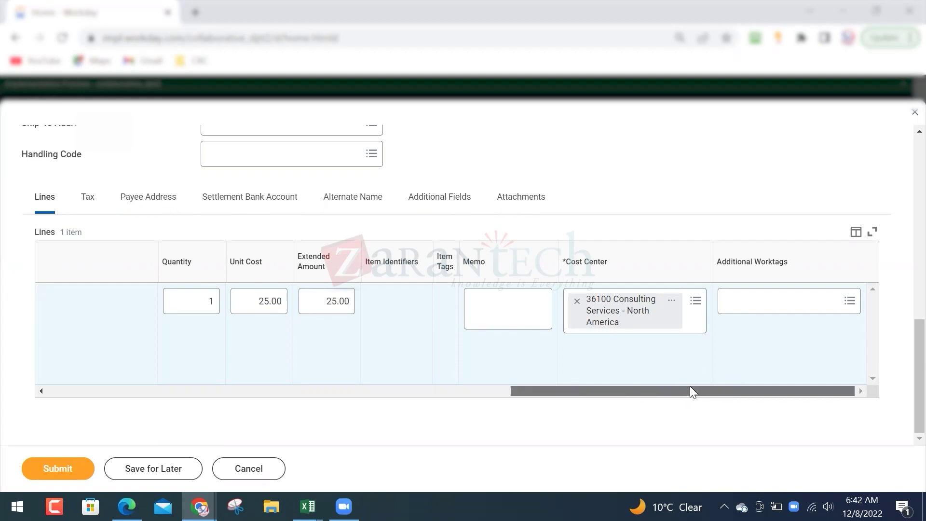
left_click(54, 466)
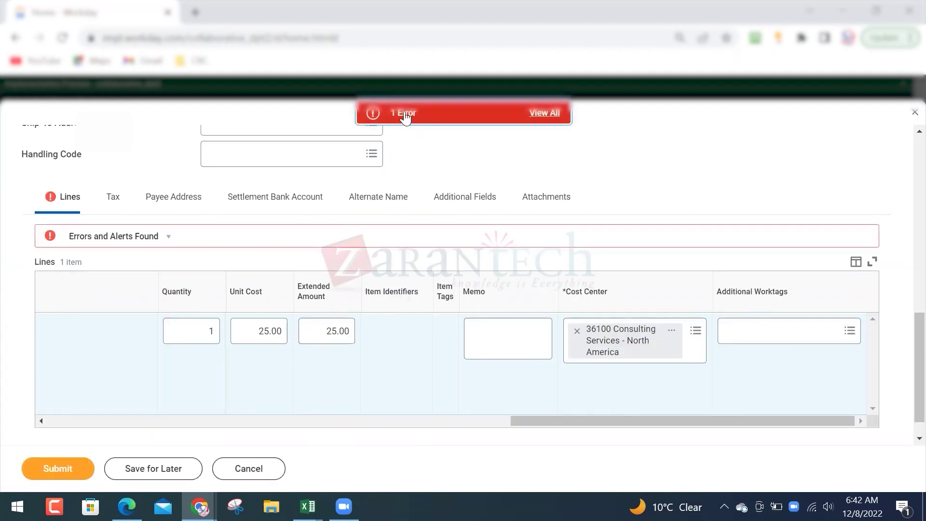
left_click(404, 114)
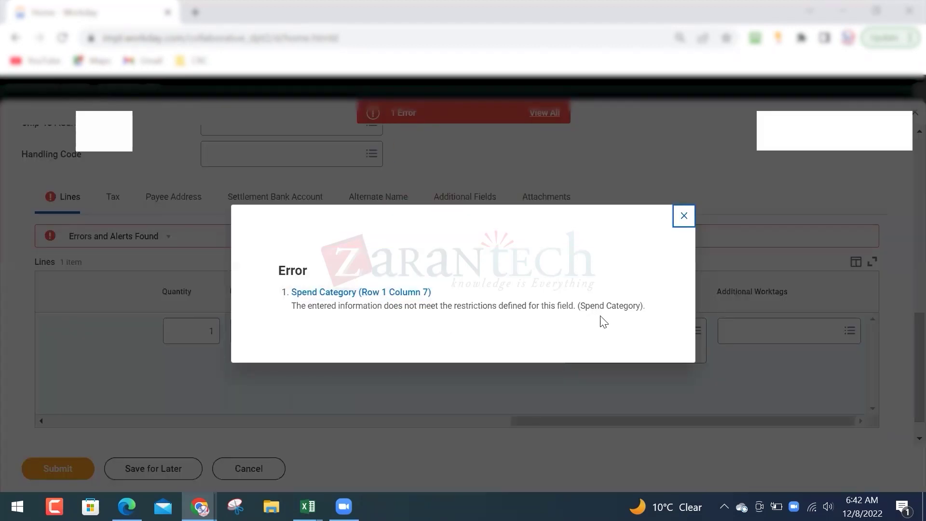
left_click(686, 220)
- Examine the payment line's item and spend category, and recheck the spend category error details
scroll(554, 414, "left", 2)
scroll(523, 404, "left", 10)
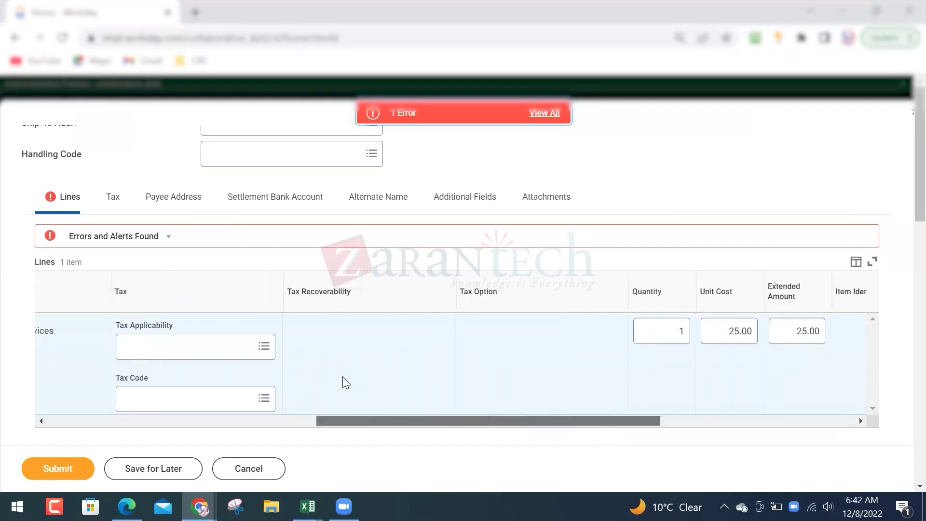
left_click_drag(233, 357, 233, 357)
left_click(420, 111)
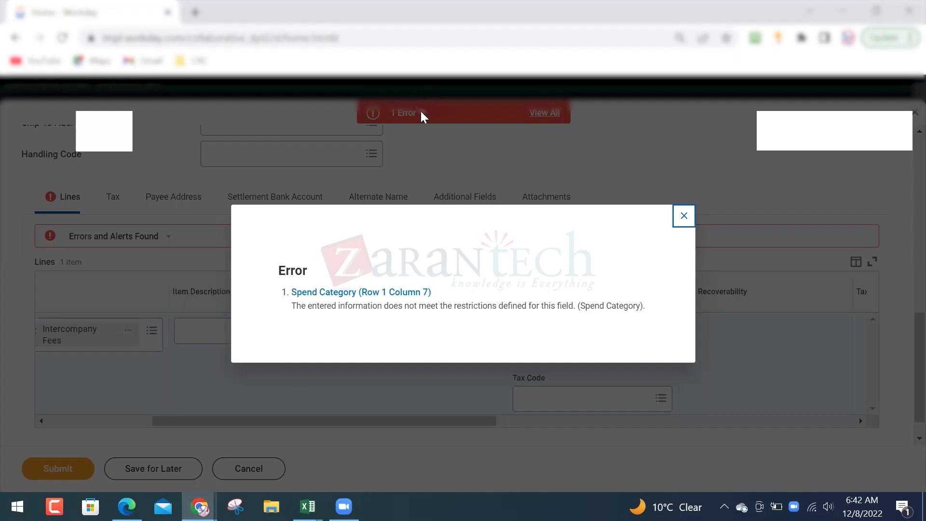
left_click(683, 216)
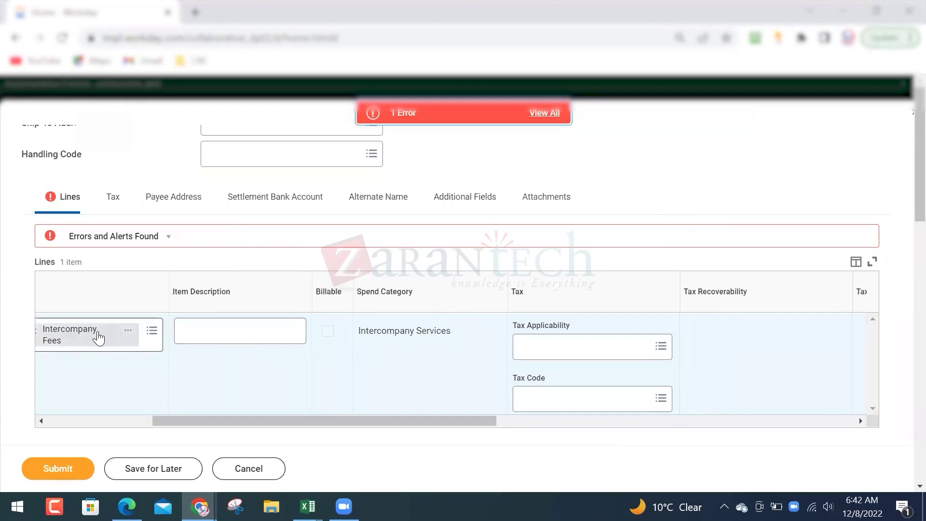
- Remove the item Intercompany Fees from the payment line to free its spend category for editing
left_click_drag(223, 421, 86, 419)
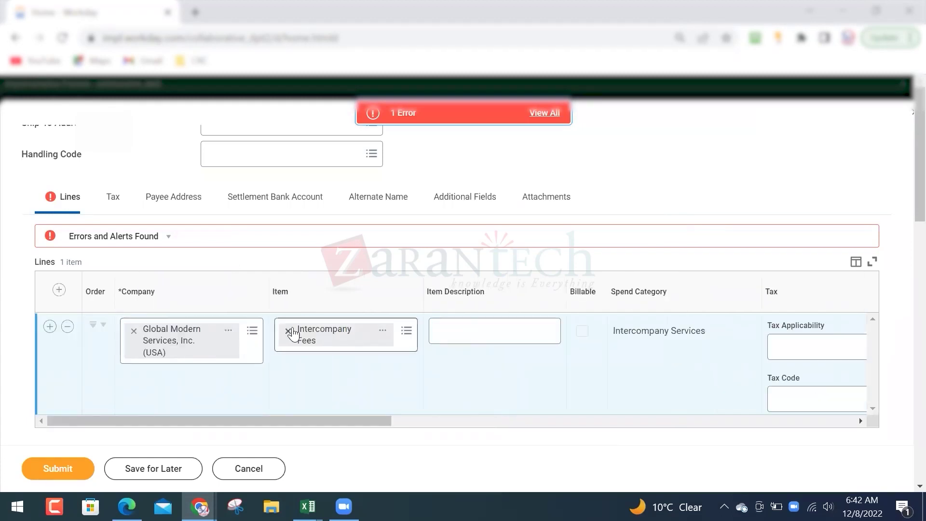
left_click(288, 331)
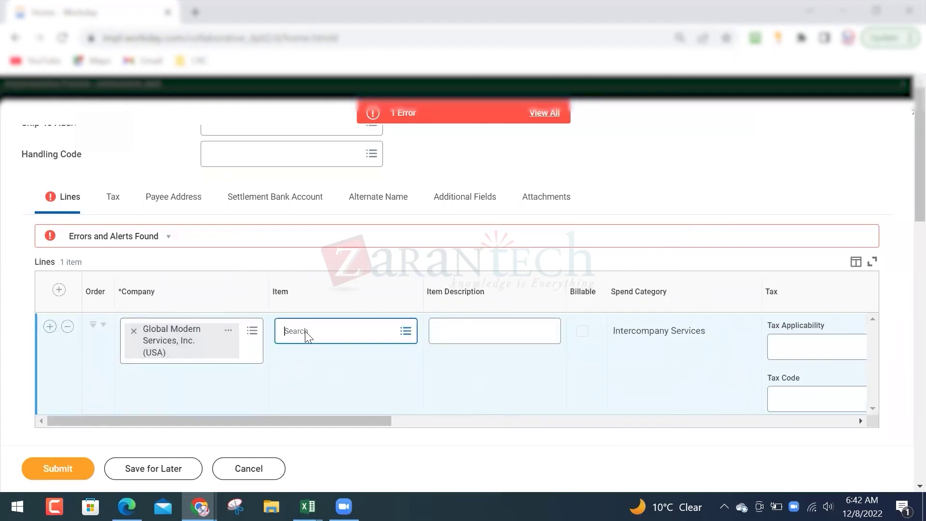
left_click(615, 336)
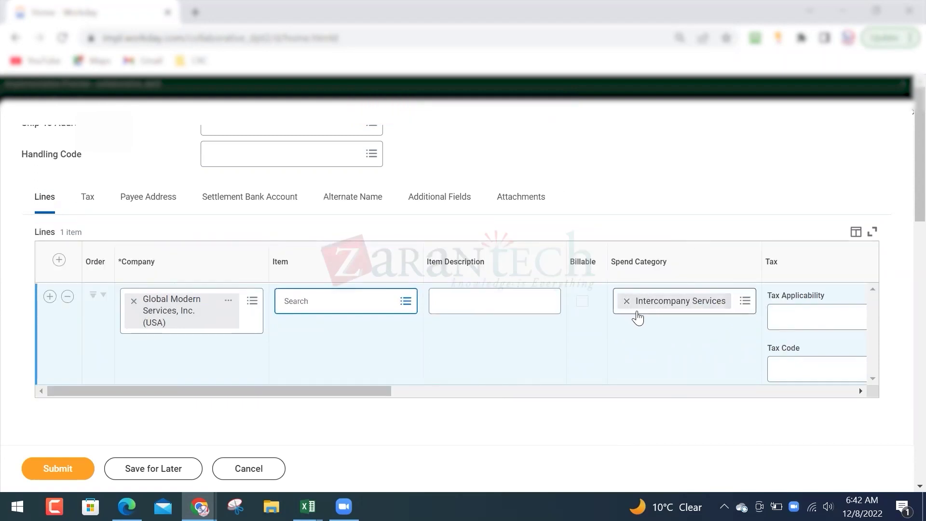
- Replace the payment line's spend category with Legal & Auditing Fees, searching the categories for "fee"
left_click(626, 301)
left_click(659, 298)
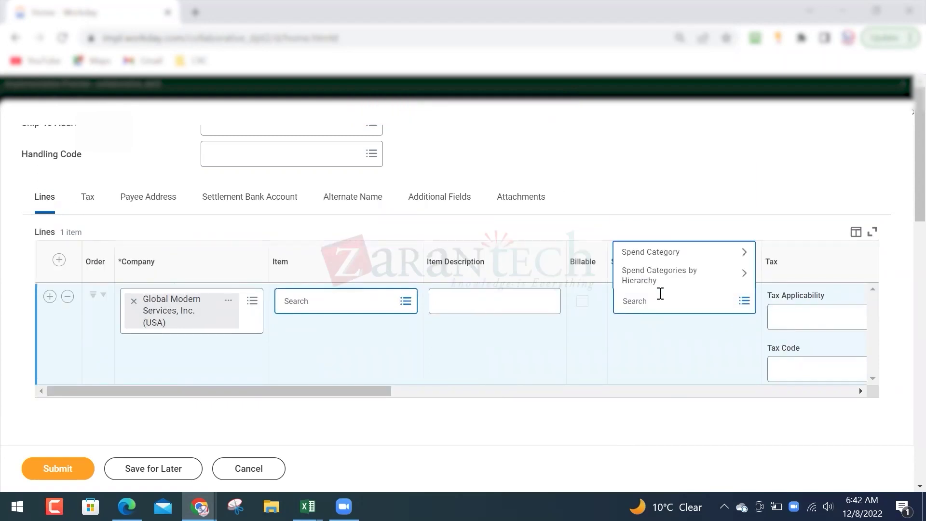
left_click(668, 253)
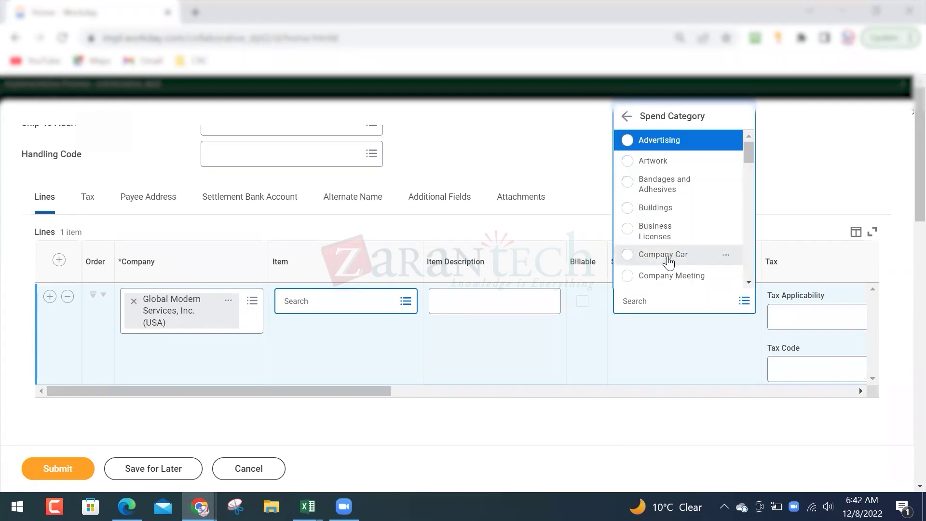
scroll(680, 250, "down", 3)
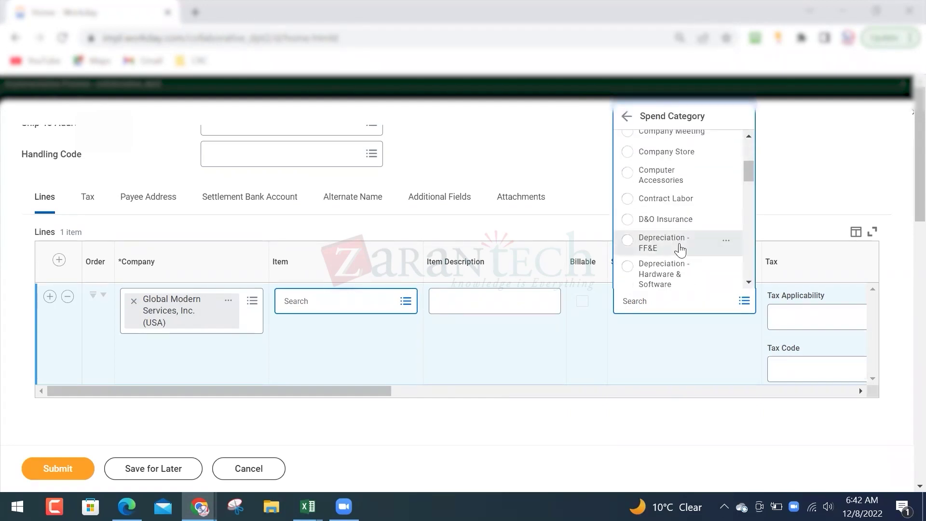
left_click(654, 298)
type("fee")
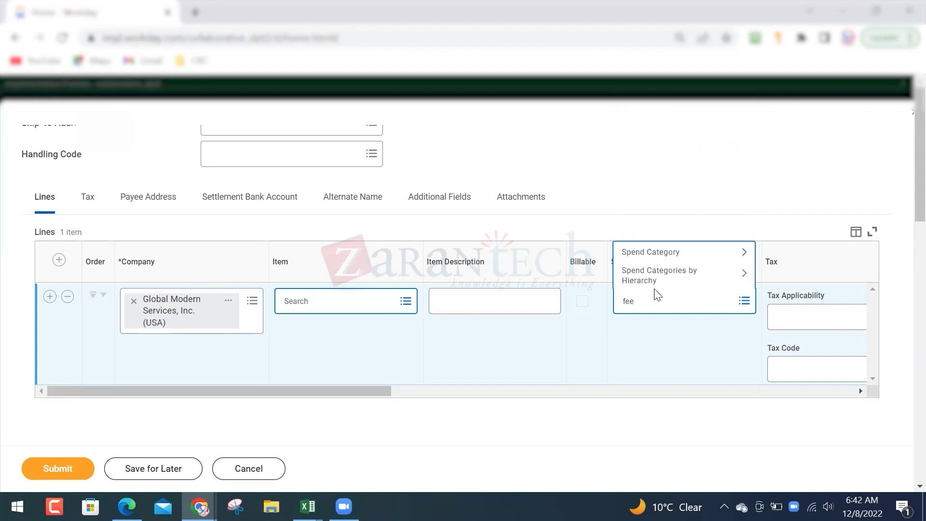
key("Return")
- Set the payment line's quantity to 1 and unit cost to 25.00, and submit the ad hoc payment
left_click_drag(339, 389, 639, 361)
left_click(631, 303)
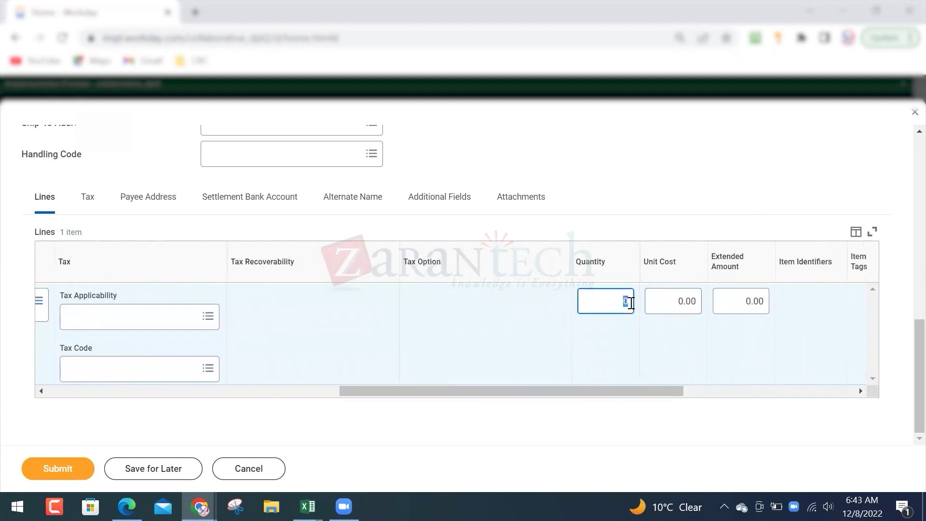
type("1")
key("Tab")
type("25")
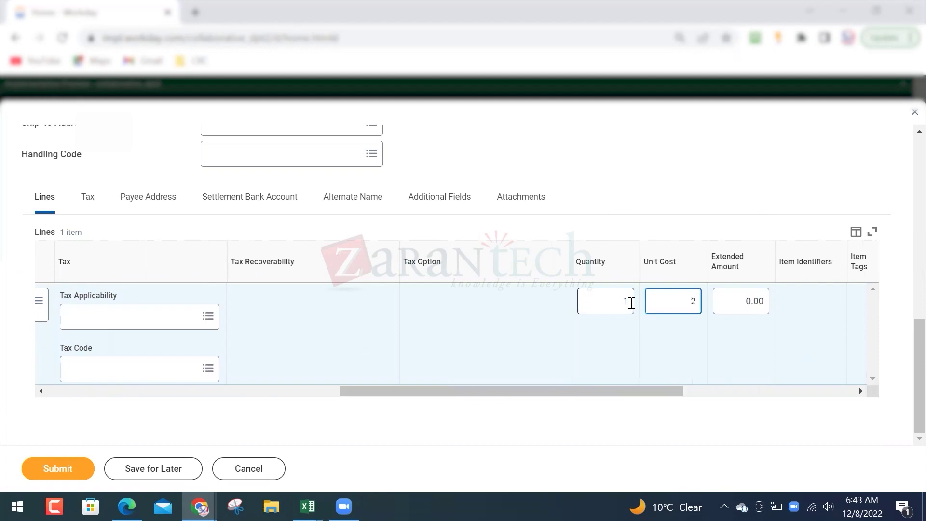
key("Tab")
key("Tab")
key("Tab")
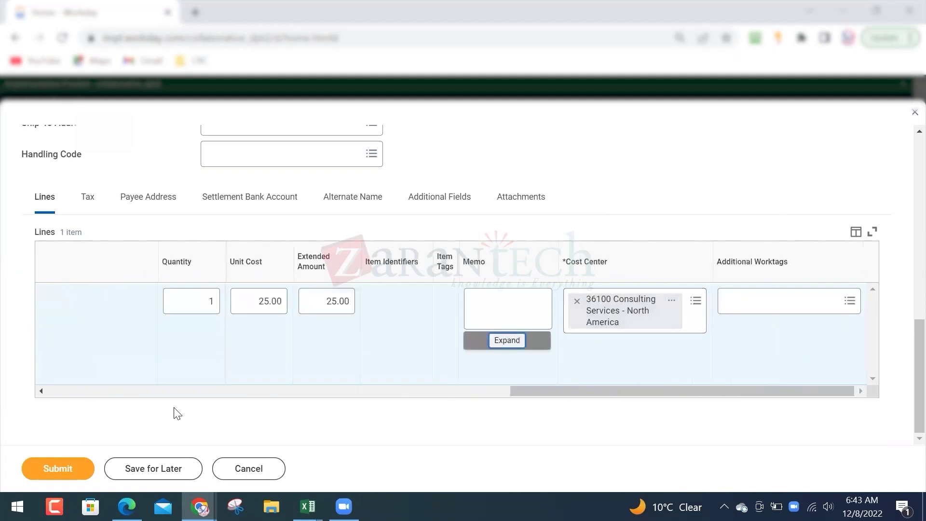
left_click(53, 470)
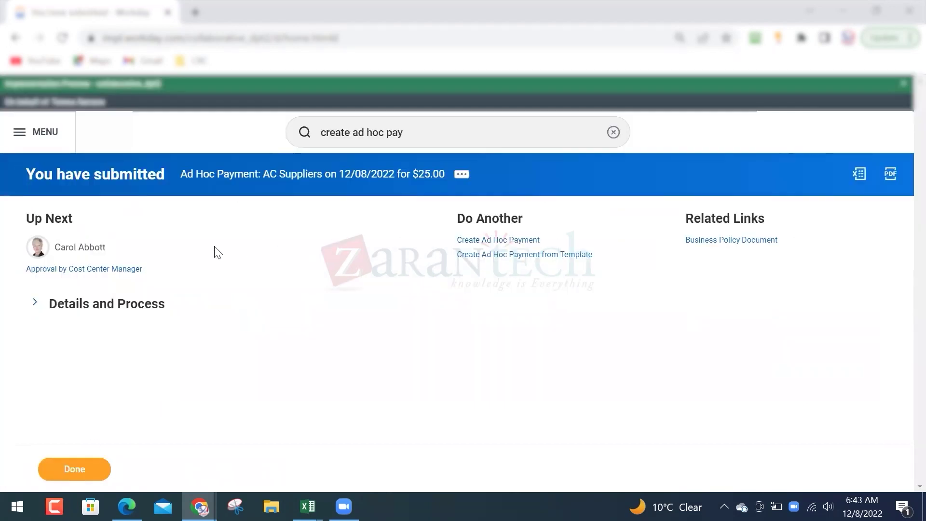
- Expand the submitted payment's details and process, and open its overall process event
left_click(35, 303)
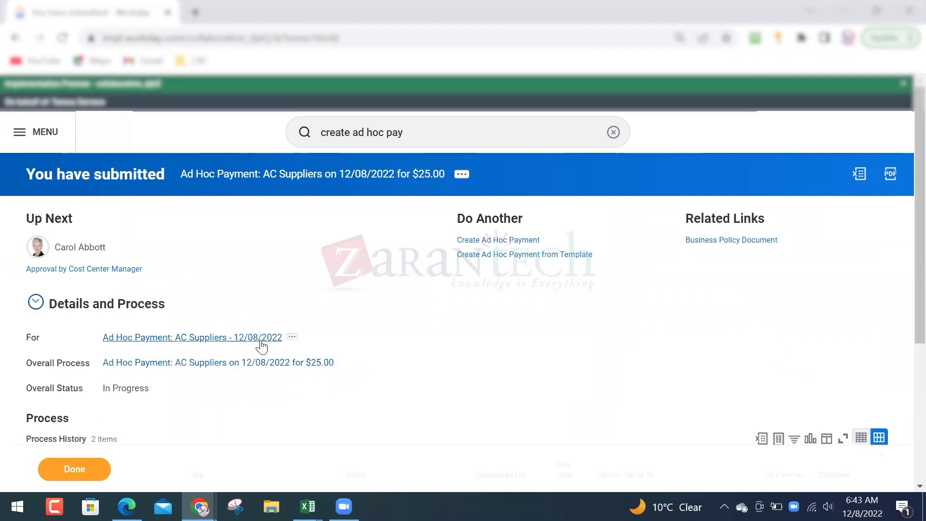
scroll(365, 312, "down", 3)
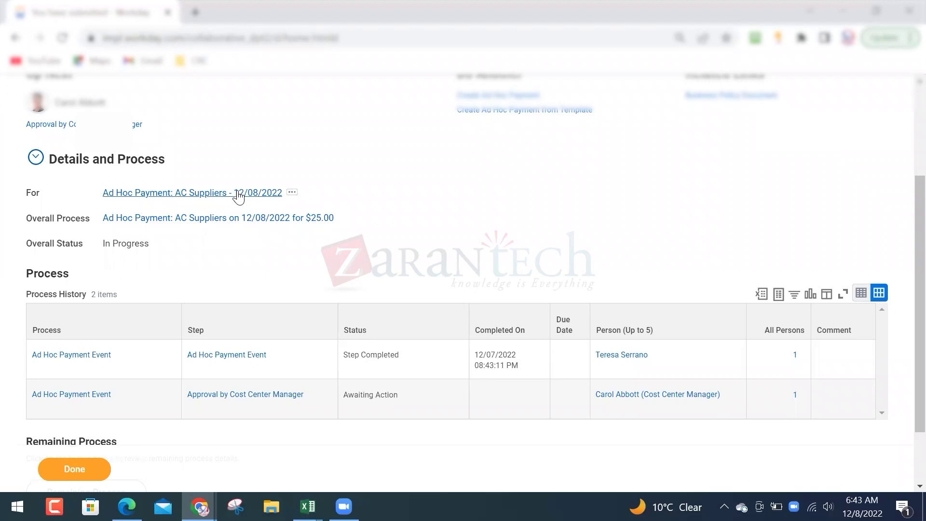
left_click(209, 218)
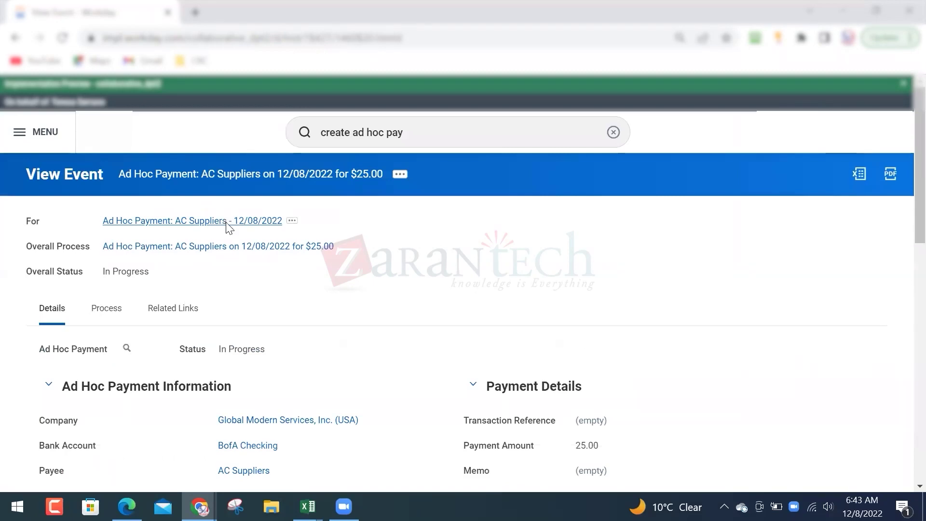
- Examine the payment event's details, including its status, payment information, line and alternate names
scroll(229, 226, "down", 3)
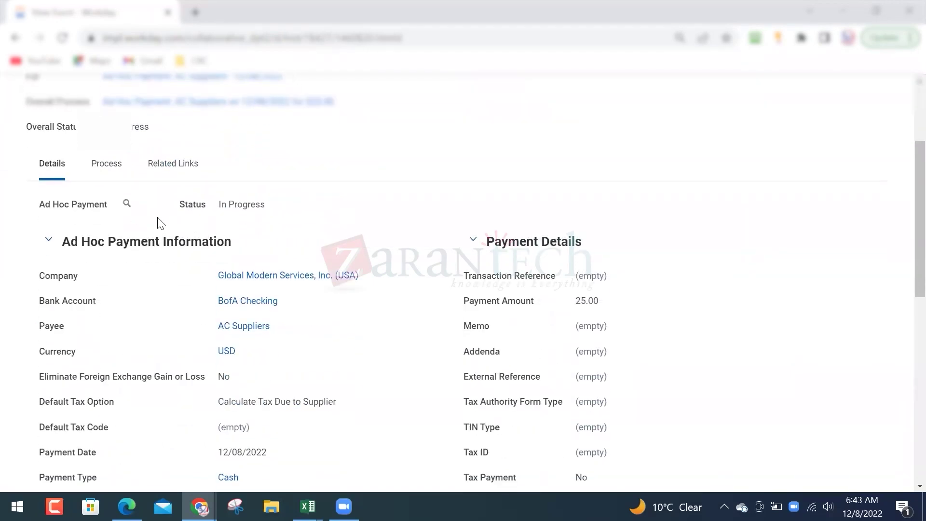
scroll(159, 221, "down", 9)
scroll(160, 223, "up", 2)
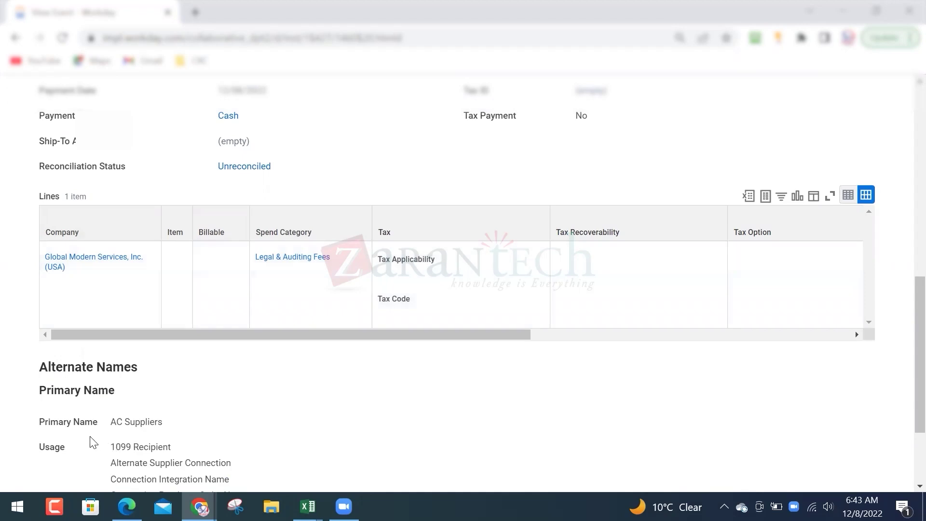
left_click_drag(110, 418, 169, 420)
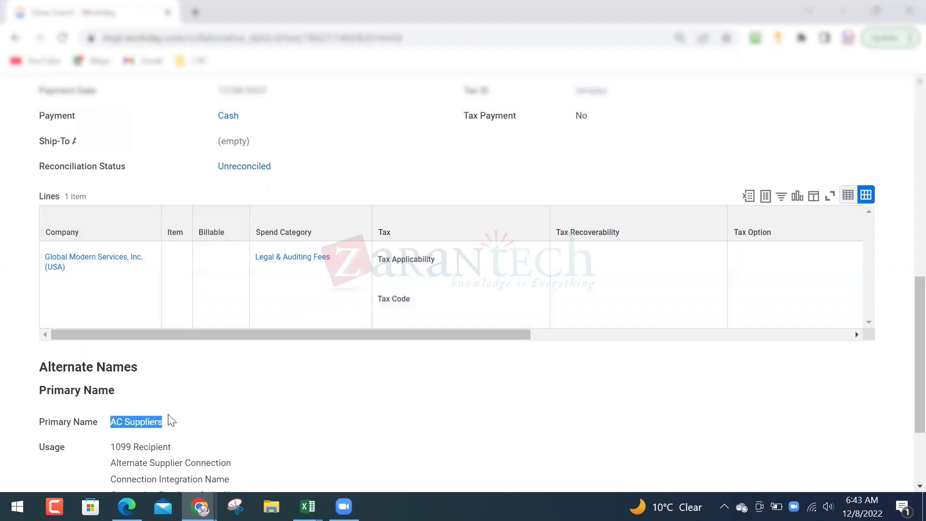
scroll(170, 200, "up", 6)
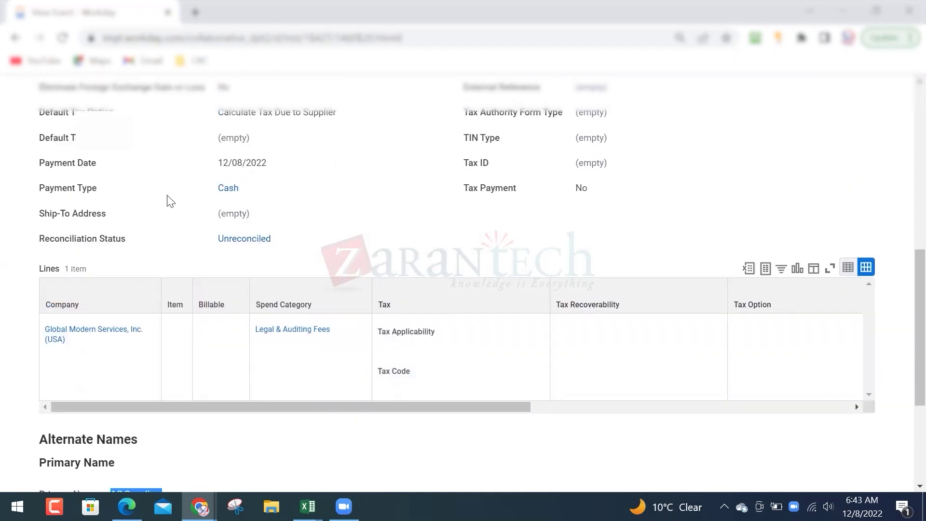
scroll(160, 129, "up", 2)
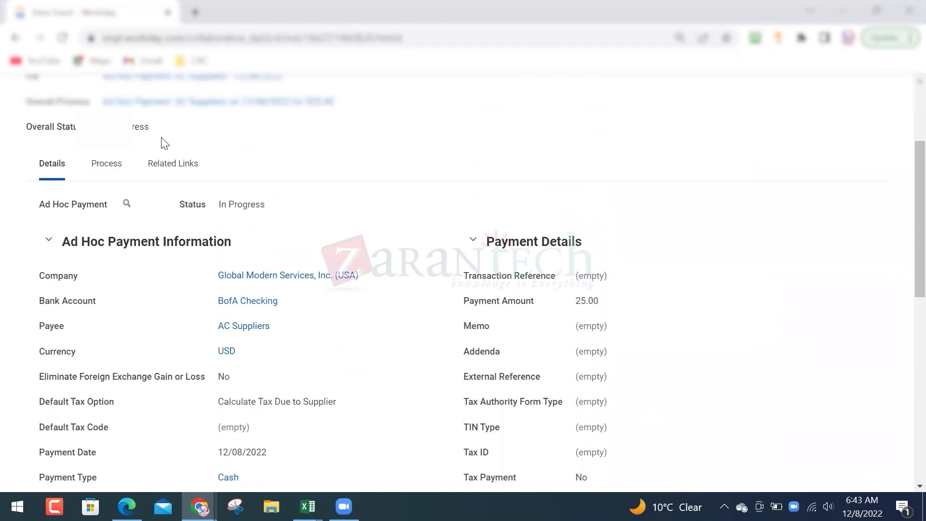
left_click_drag(222, 203, 260, 204)
scroll(262, 217, "down", 7)
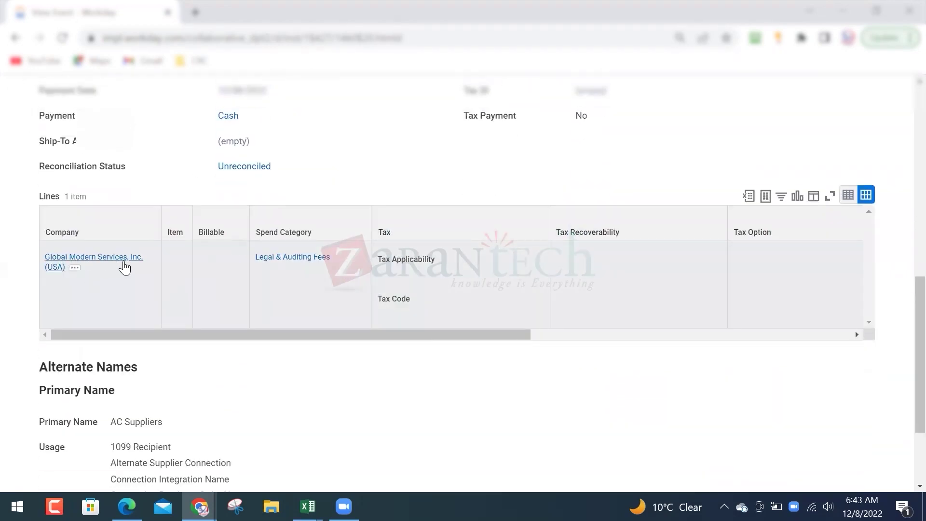
scroll(134, 262, "up", 6)
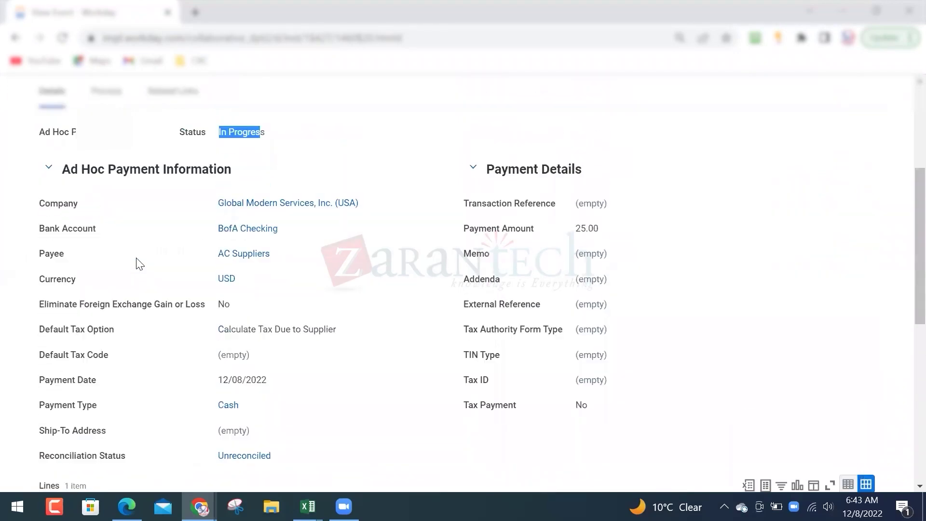
- Show the event's process history and start a proxy session as the cost center manager awaiting action
left_click(123, 91)
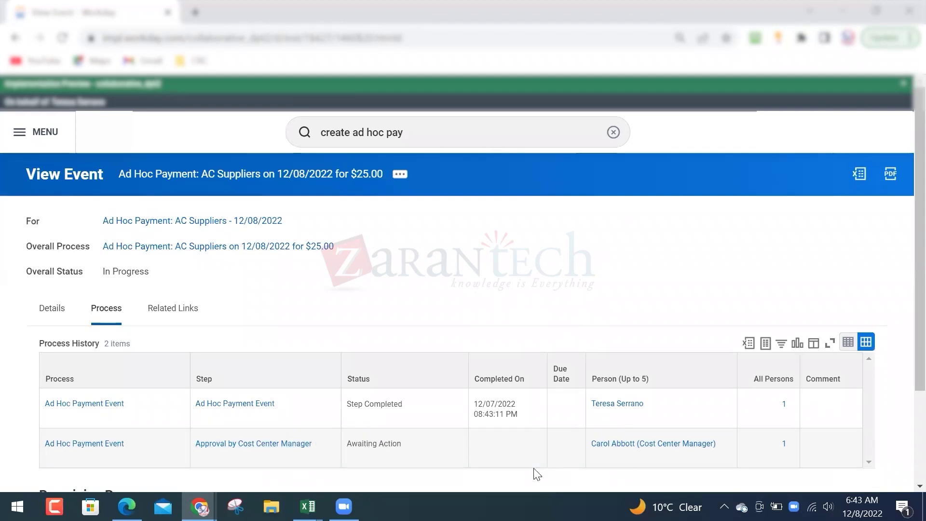
left_click(696, 448)
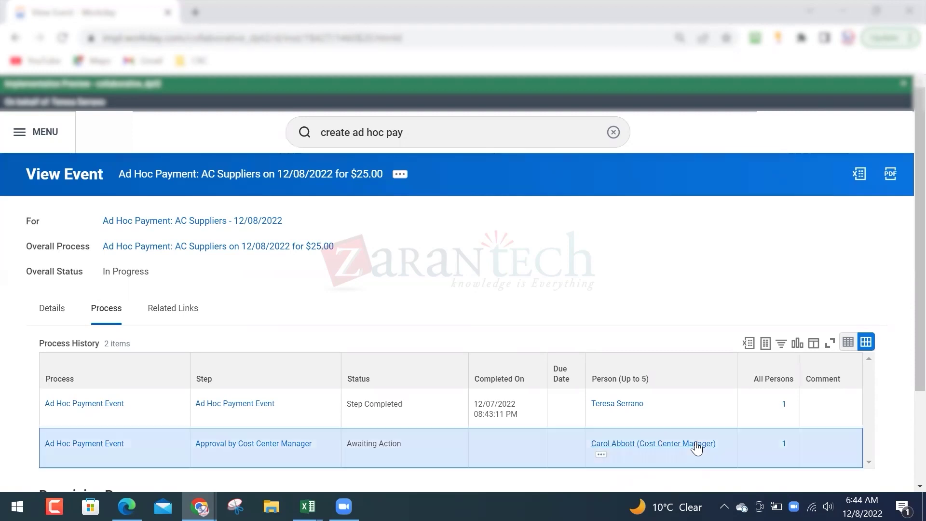
left_click(695, 448)
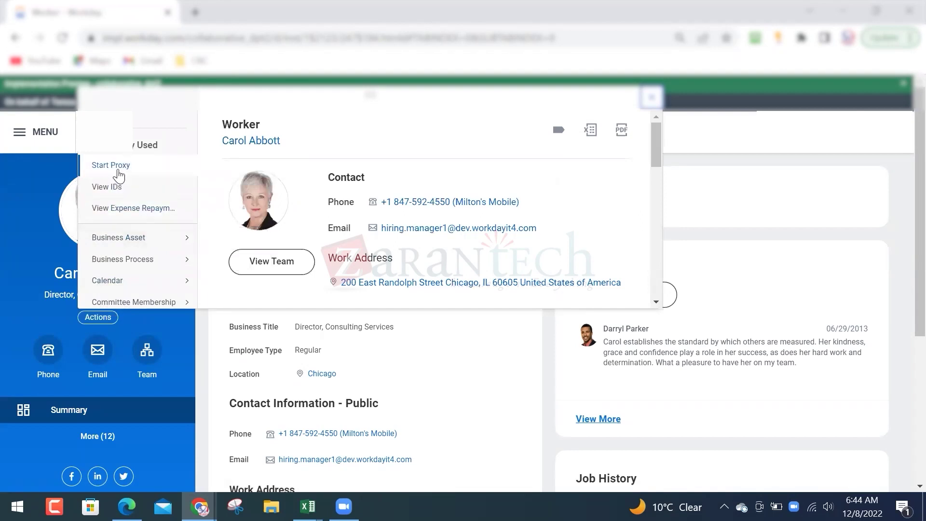
left_click(117, 169)
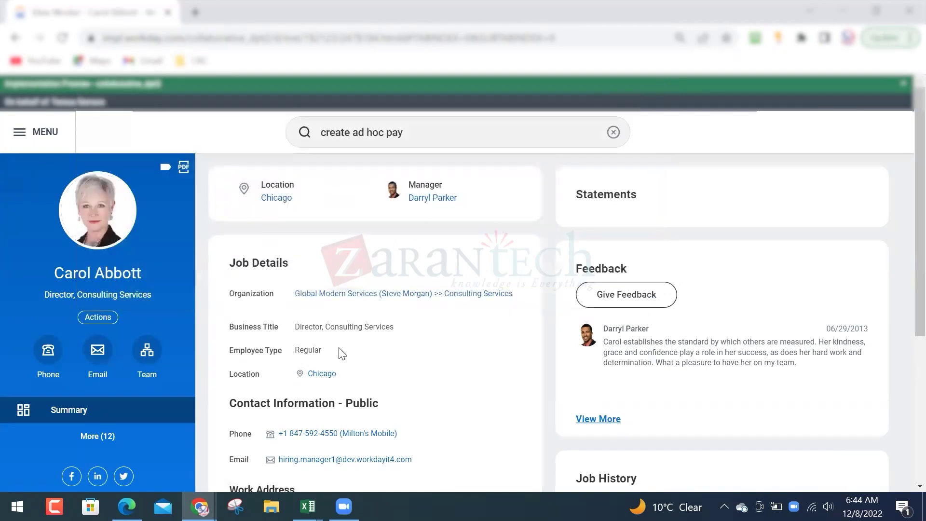
left_click(83, 469)
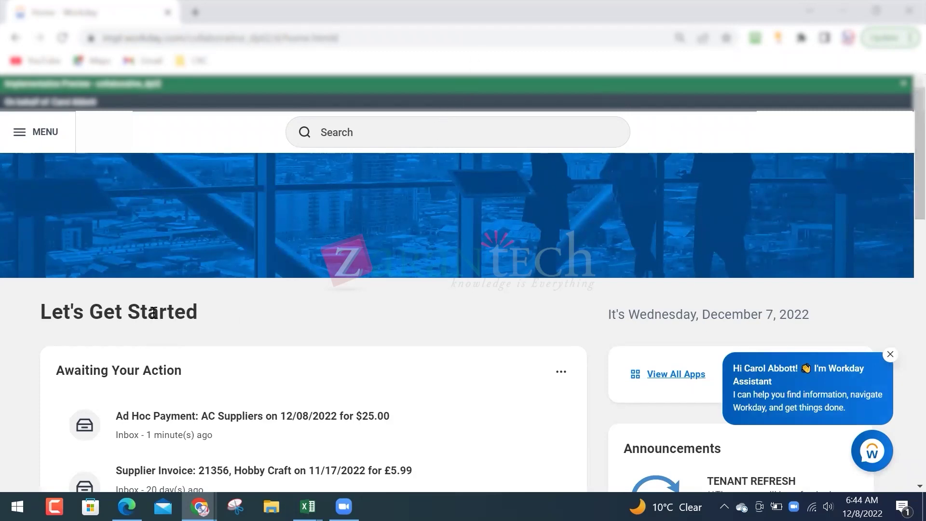
- Open the AC Suppliers ad hoc payment for $25.00 awaiting action and review its details
scroll(486, 284, "down", 1)
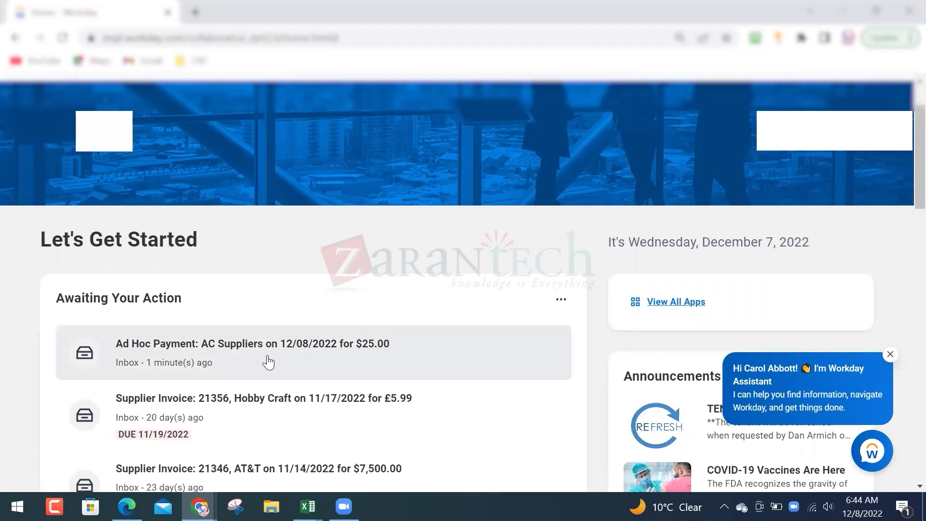
left_click(352, 372)
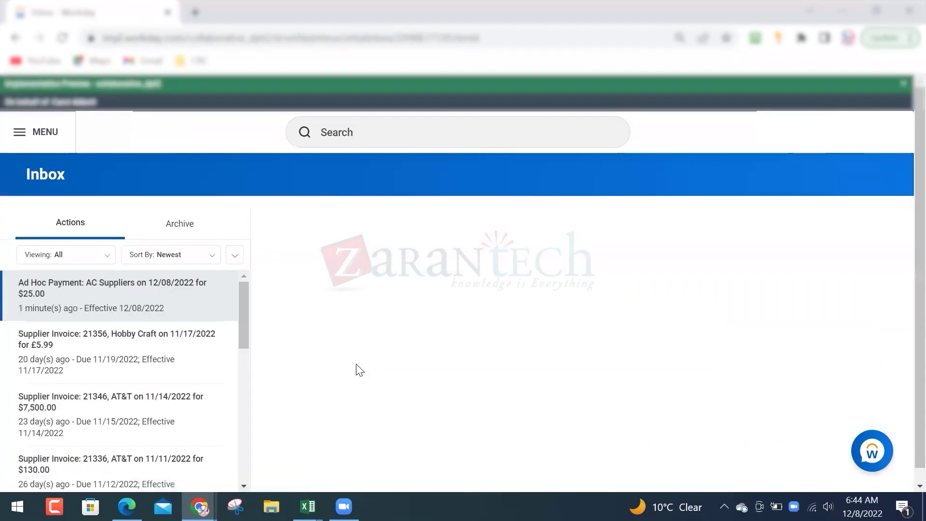
left_click(148, 315)
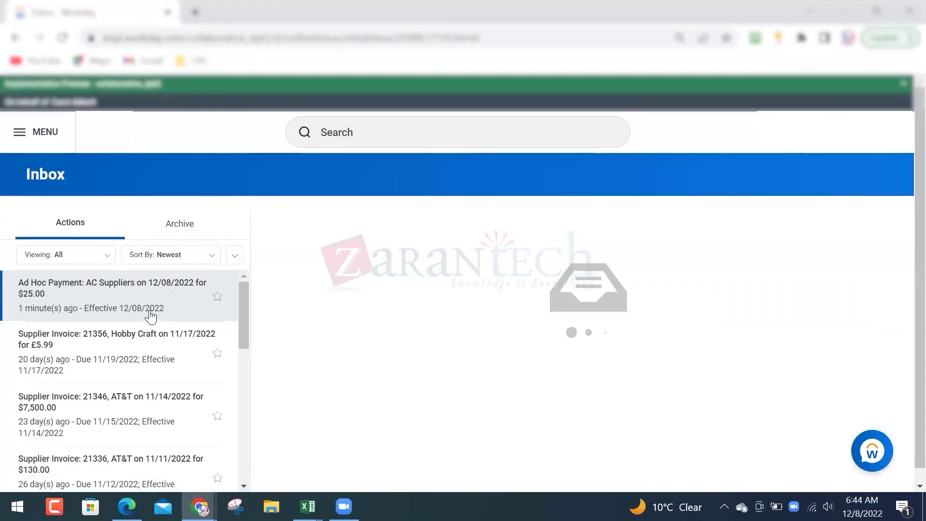
scroll(571, 384, "down", 5)
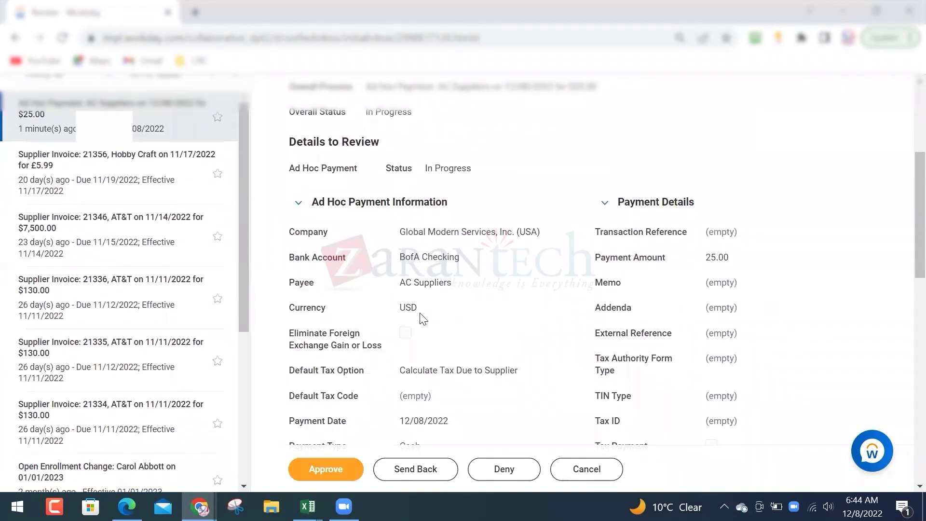
scroll(421, 308, "down", 3)
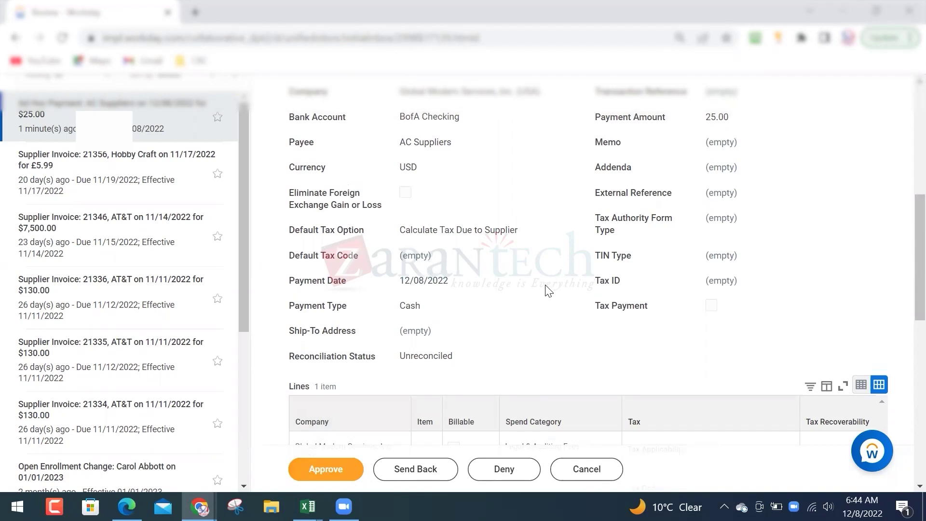
scroll(547, 289, "up", 5)
scroll(548, 289, "up", 3)
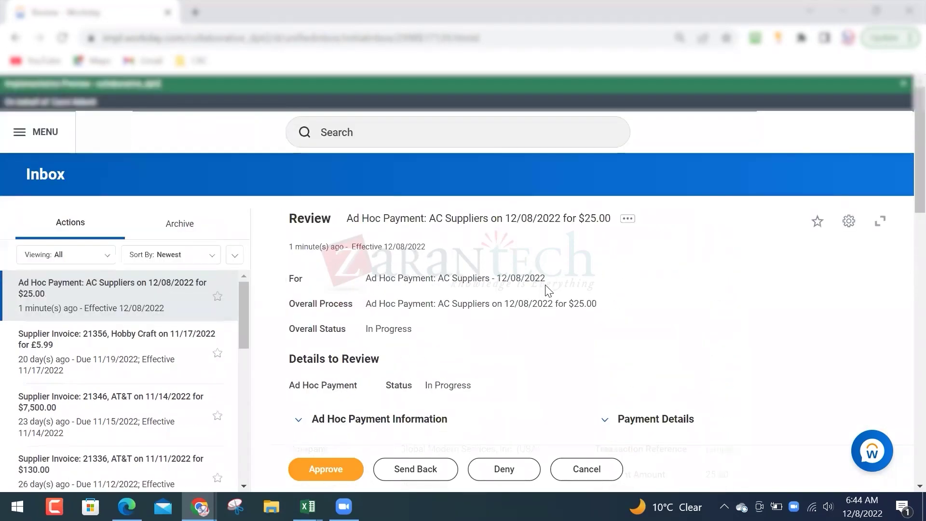
- Approve the AC Suppliers ad hoc payment for $25.00 and dismiss the confirmation
left_click_drag(439, 218, 584, 226)
left_click(328, 470)
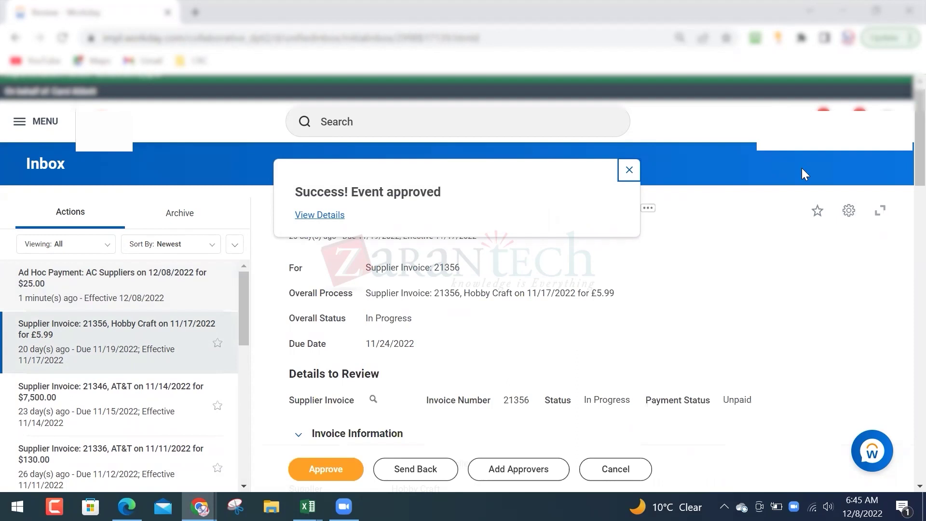
left_click(630, 169)
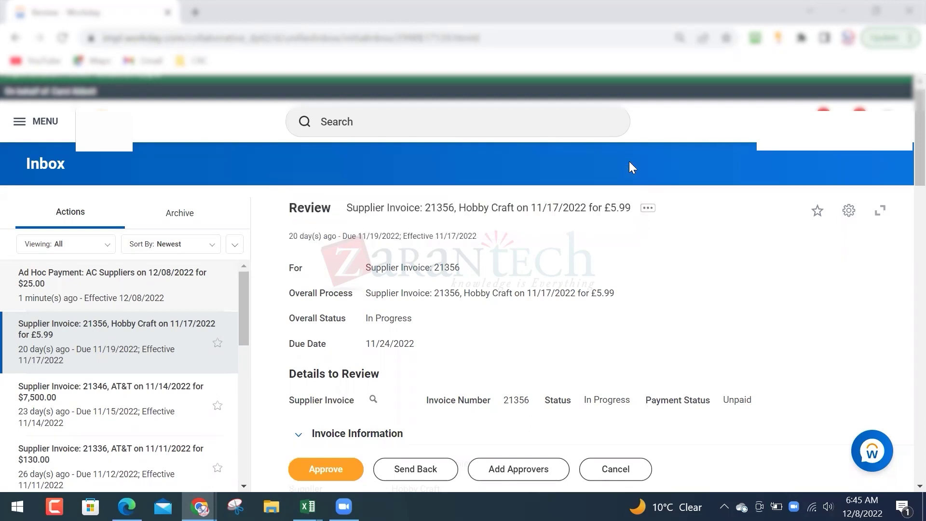
left_click(536, 122)
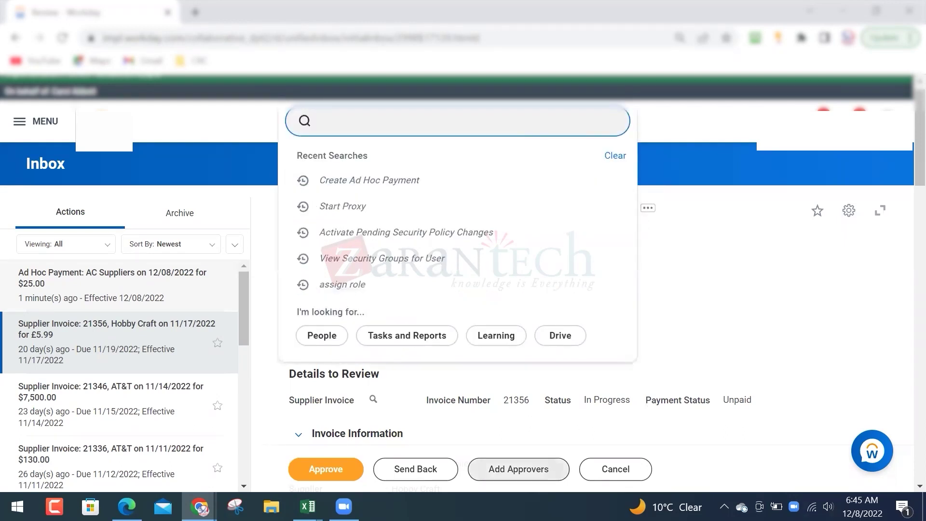
- Switch to the Excel worksheet and enter Proxy in cell A176
key("alt+Tab")
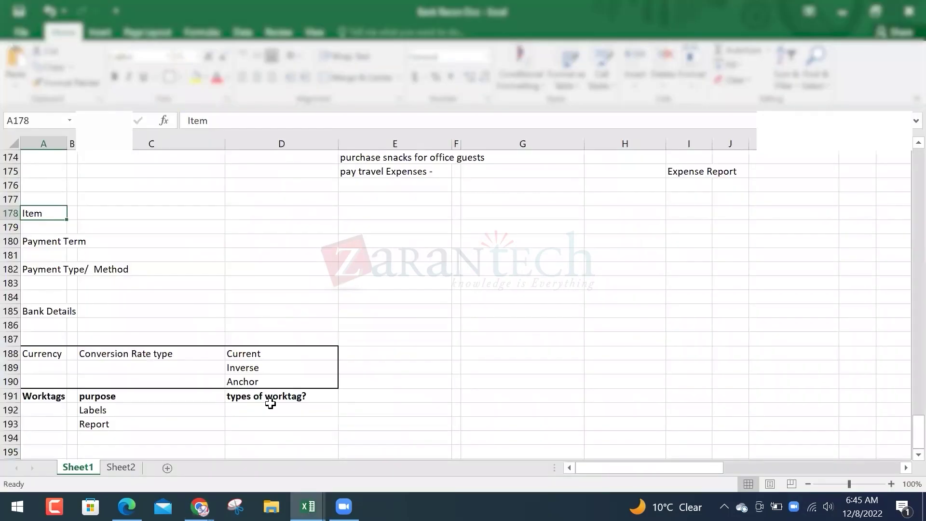
left_click(42, 186)
type("Proxy")
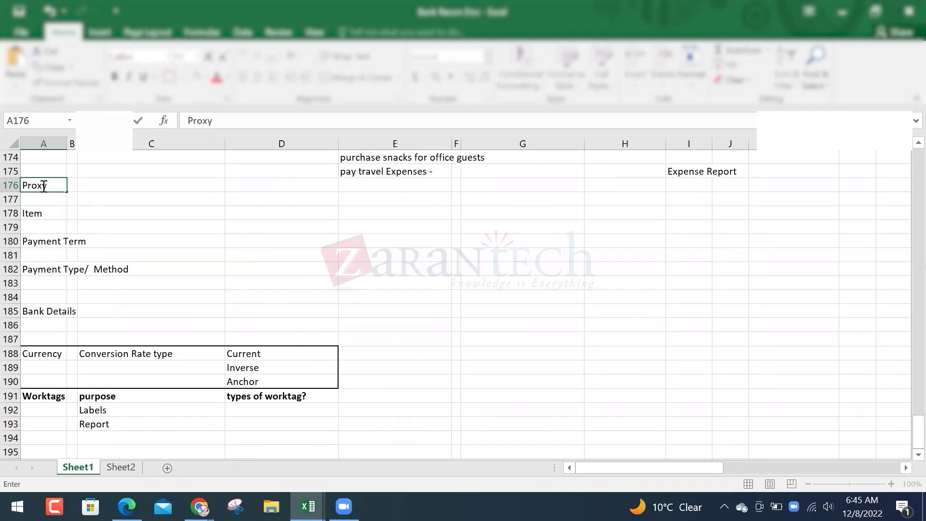
key("Return")
left_click(43, 185)
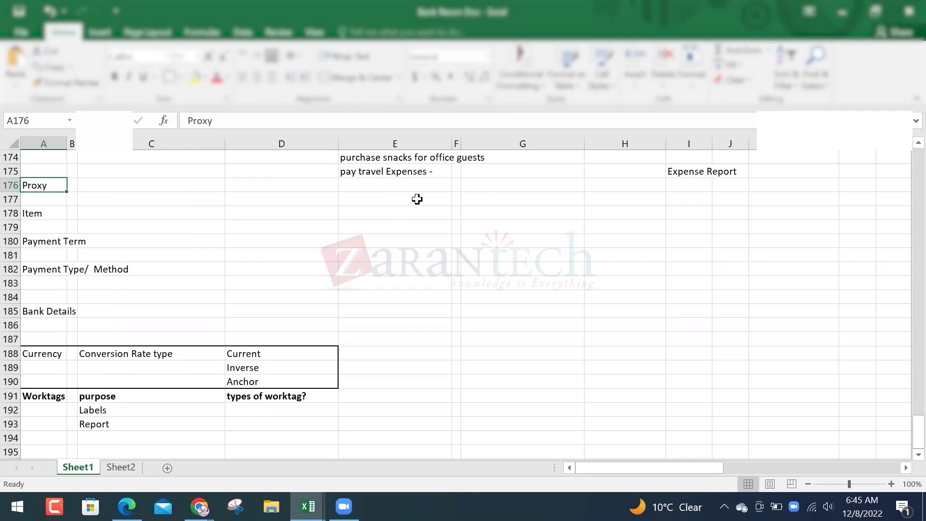
- Switch back to Workday and start a proxy session, entering the name of the worker to act as
key("alt+Tab")
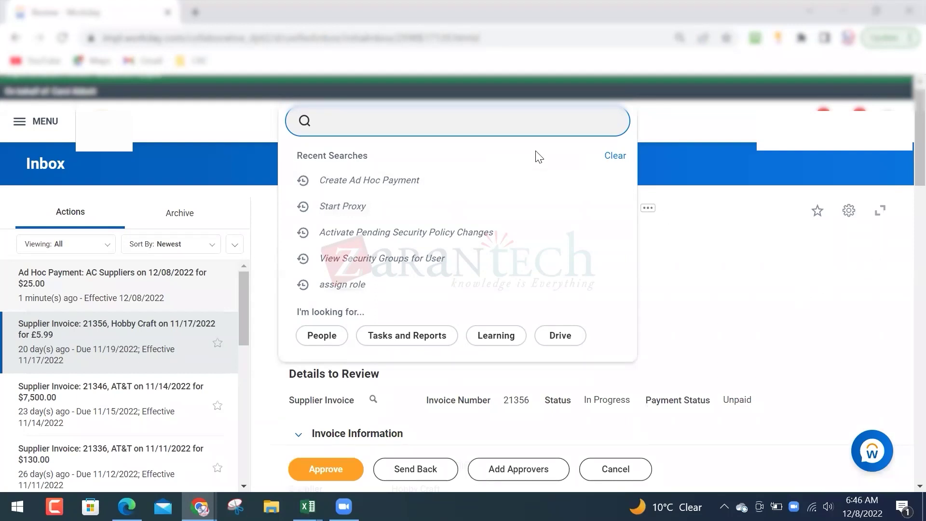
left_click(351, 205)
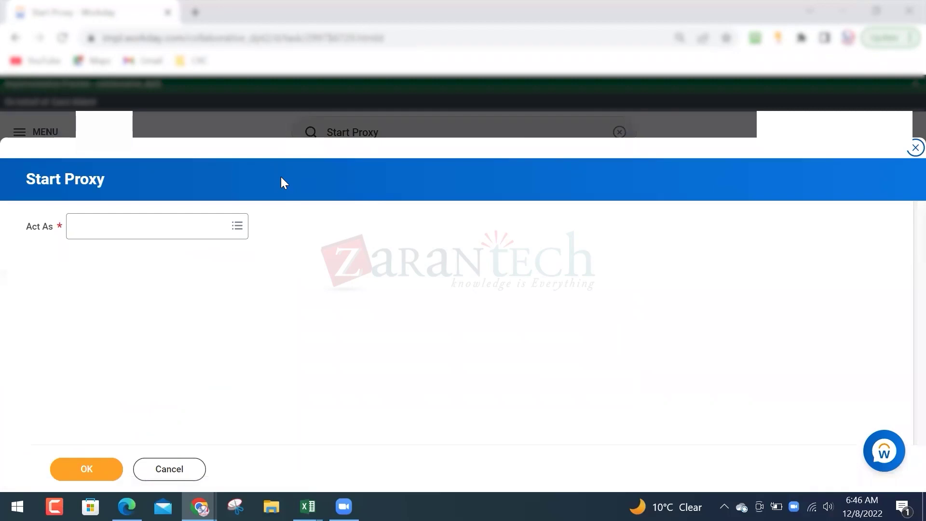
left_click(170, 227)
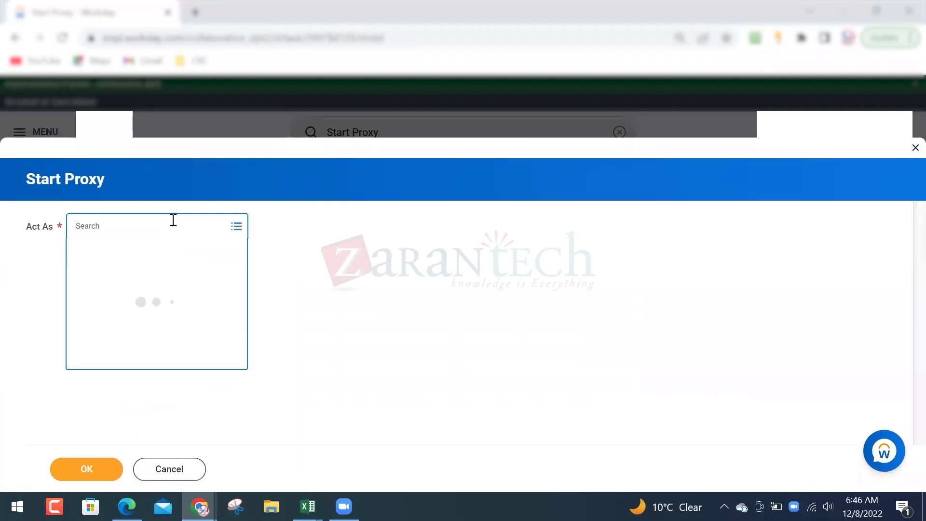
type("terea")
key("BackSpace")
type("sa")
key("Return")
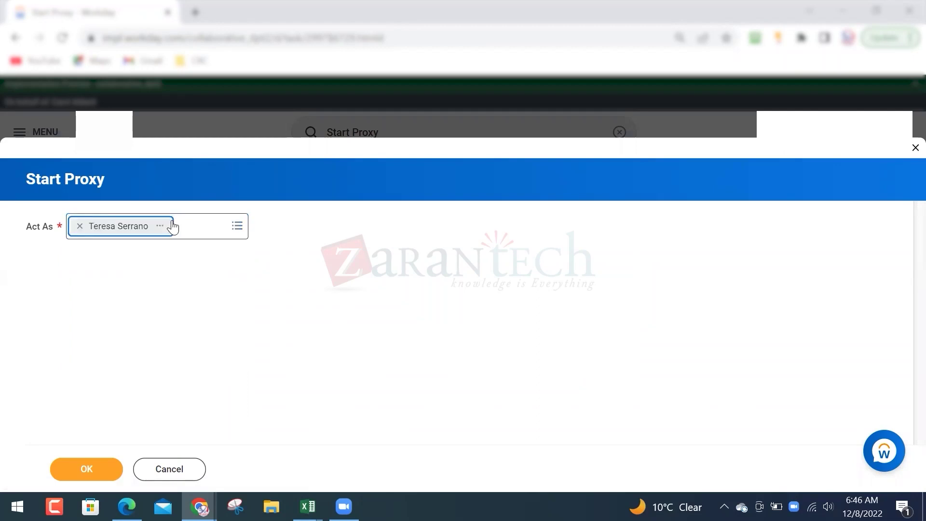
left_click(101, 465)
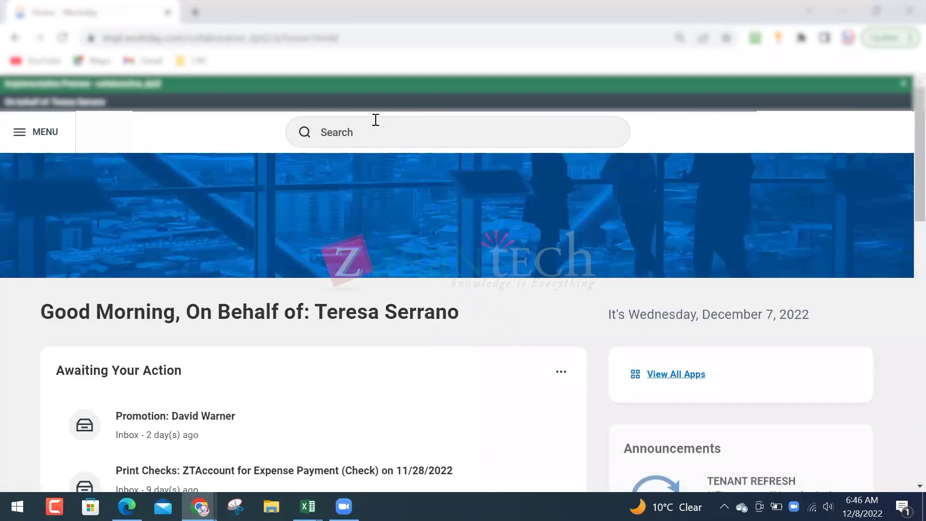
- Search for "fin ad hoc", change the search to "view ad hoc" and open the View Ad Hoc Payee report
left_click(376, 120)
type("fin")
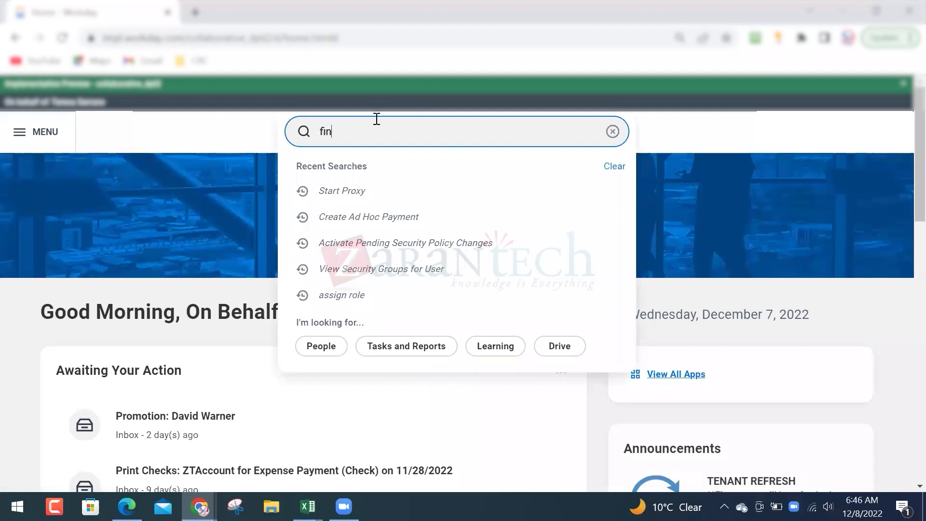
type(" ad hoc")
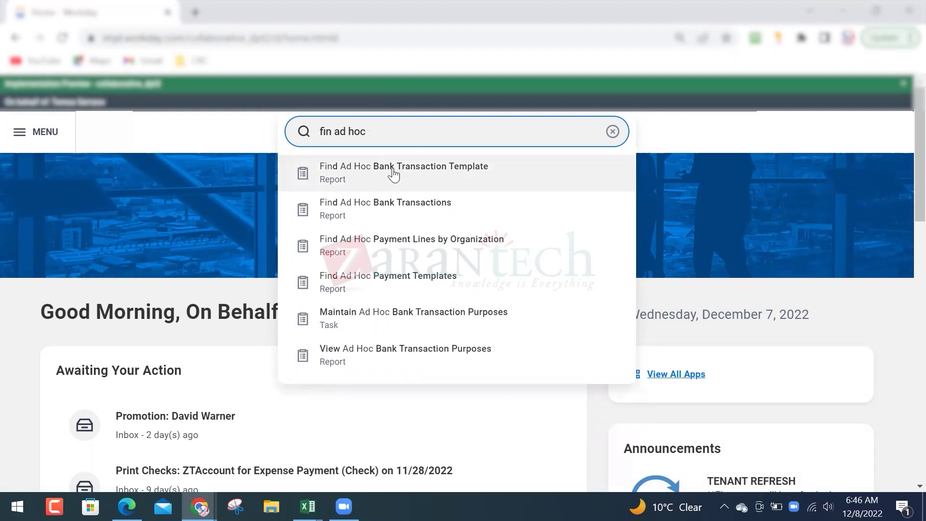
key("Delete")
key("Delete")
key("Delete")
type("vo")
key("BackSpace")
type("iew")
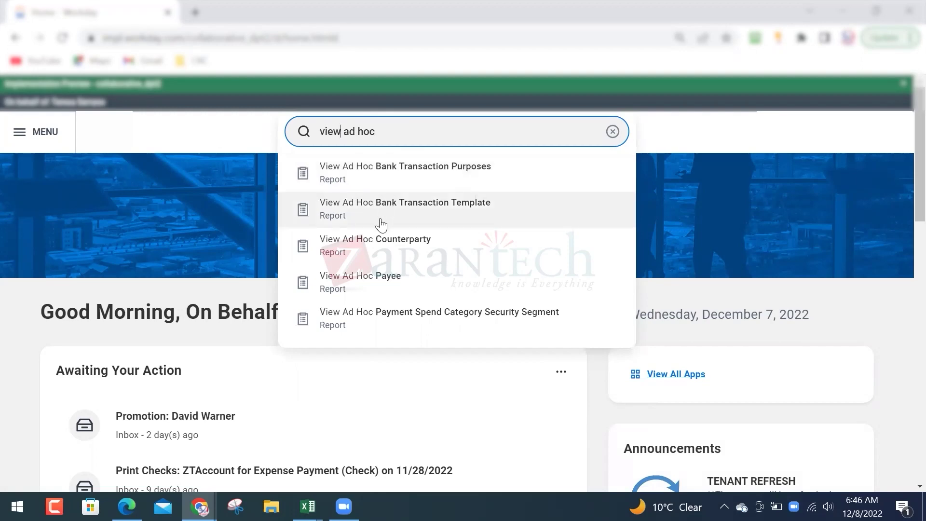
left_click(378, 287)
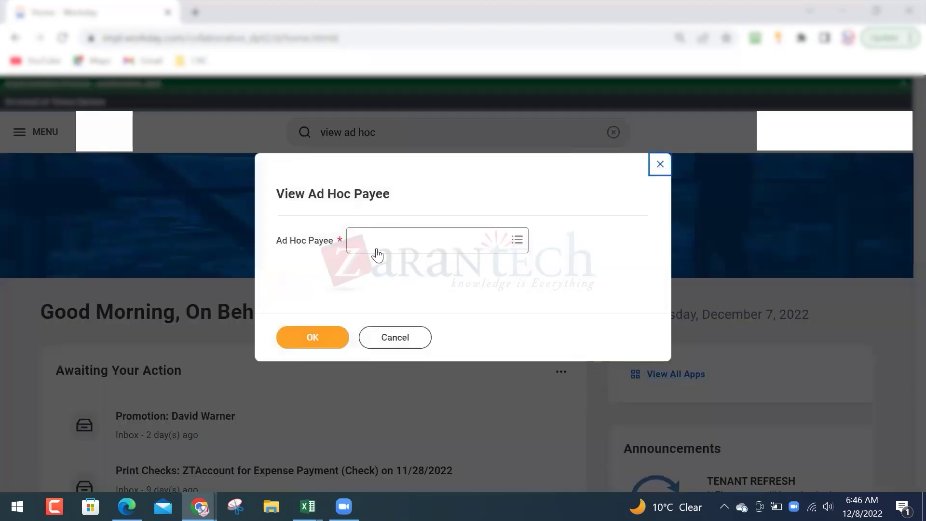
- Search the ad hoc payees for AC Suppliers, browse the list of all payees and cancel the report prompt
left_click(380, 241)
type("AC")
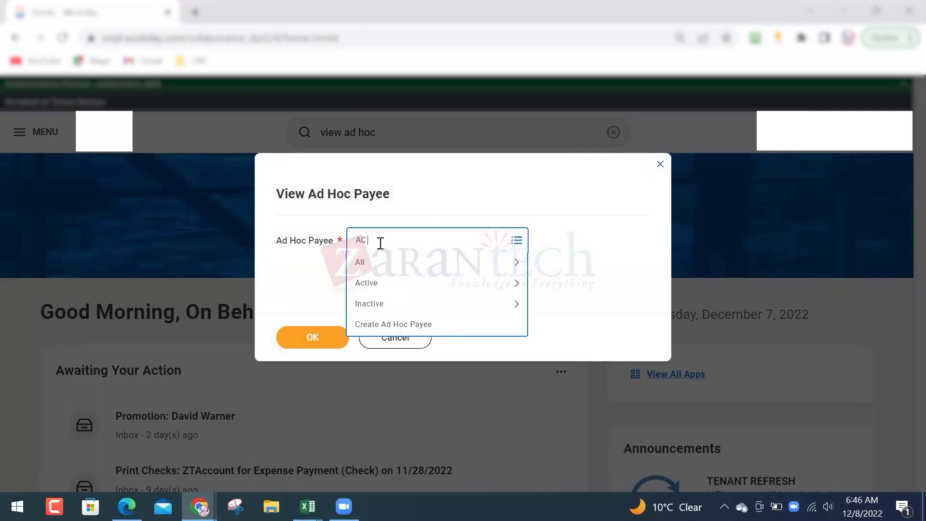
type(" Suppliers")
key("Return")
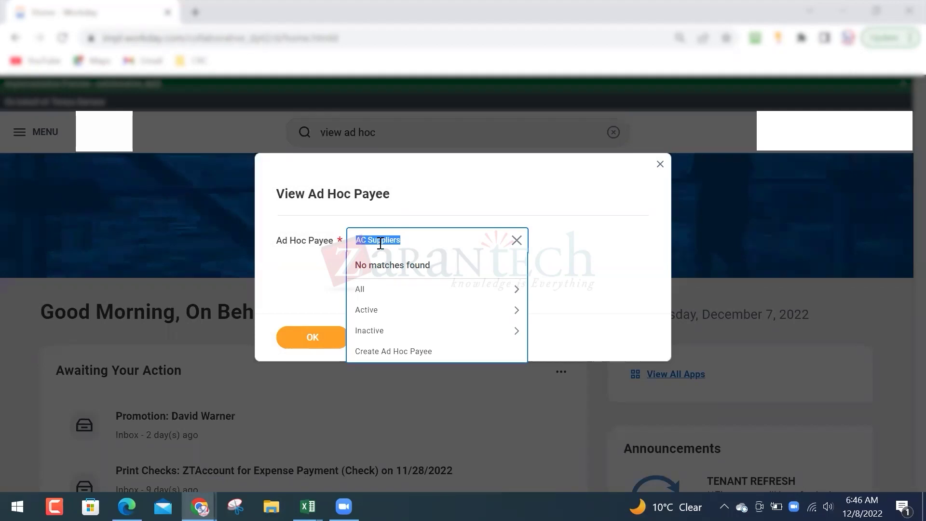
key("Right")
key("BackSpace")
key("Return")
left_click(409, 294)
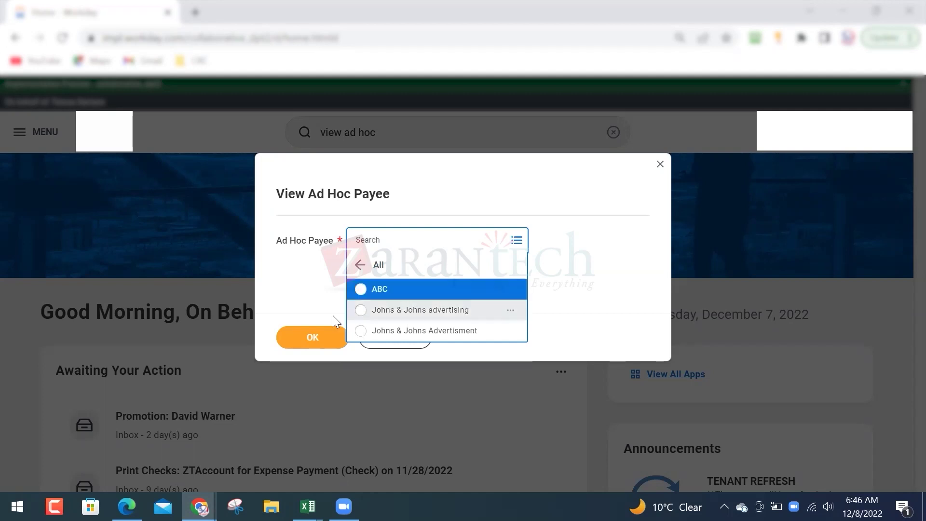
left_click(290, 285)
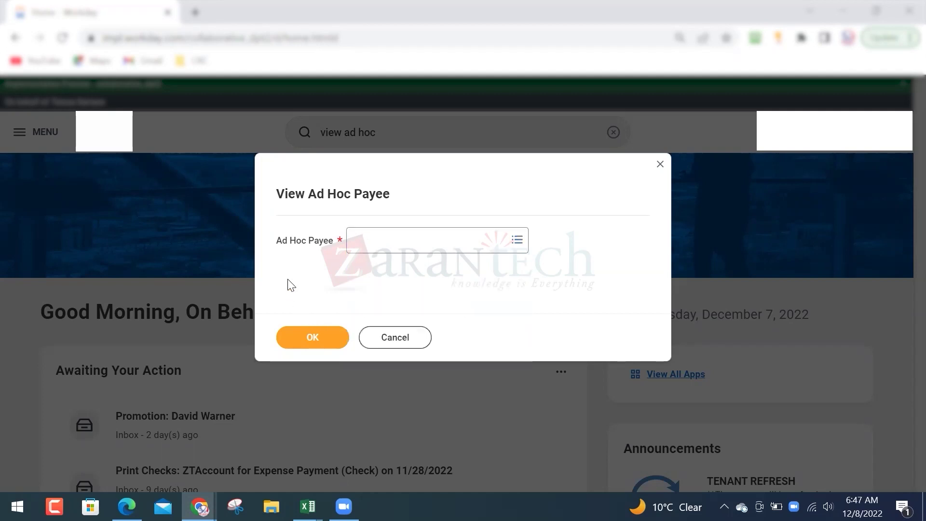
left_click(393, 331)
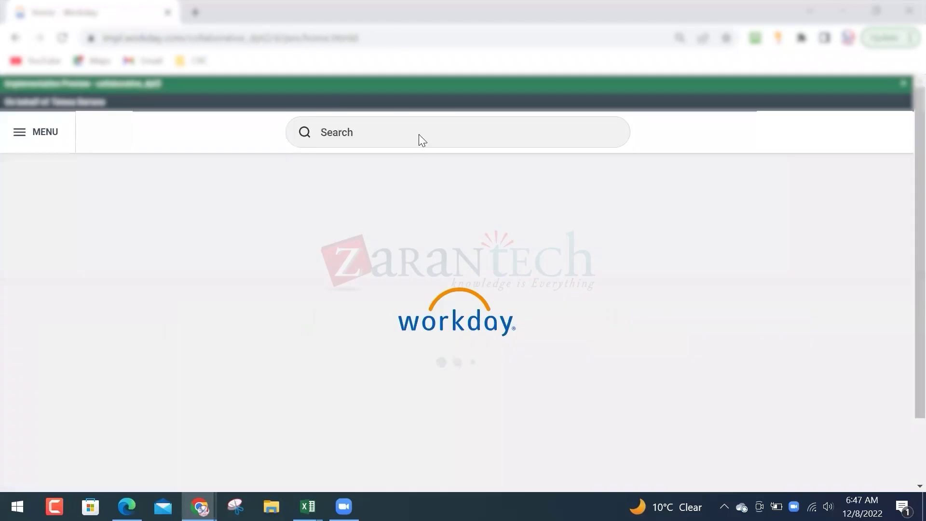
- Search for "create ad hoc payment" and open the Create Ad Hoc Payment task
left_click(418, 134)
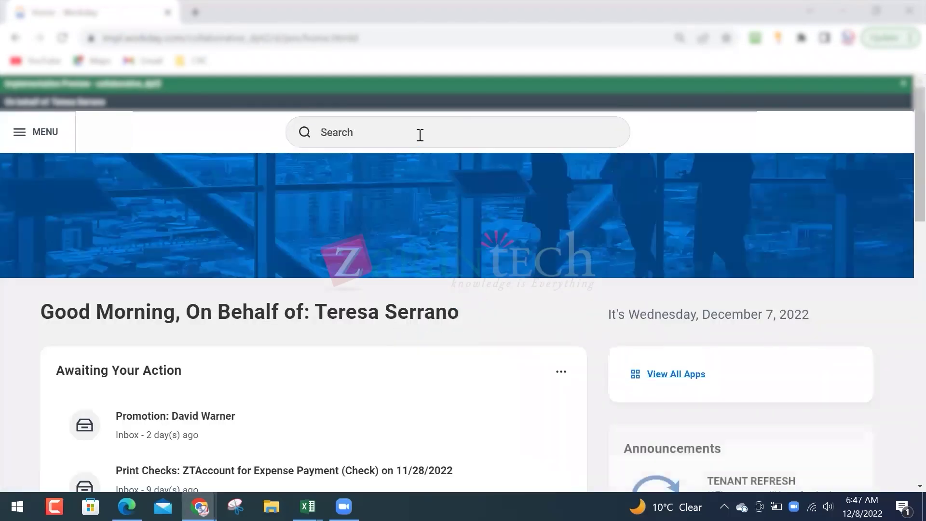
left_click(415, 130)
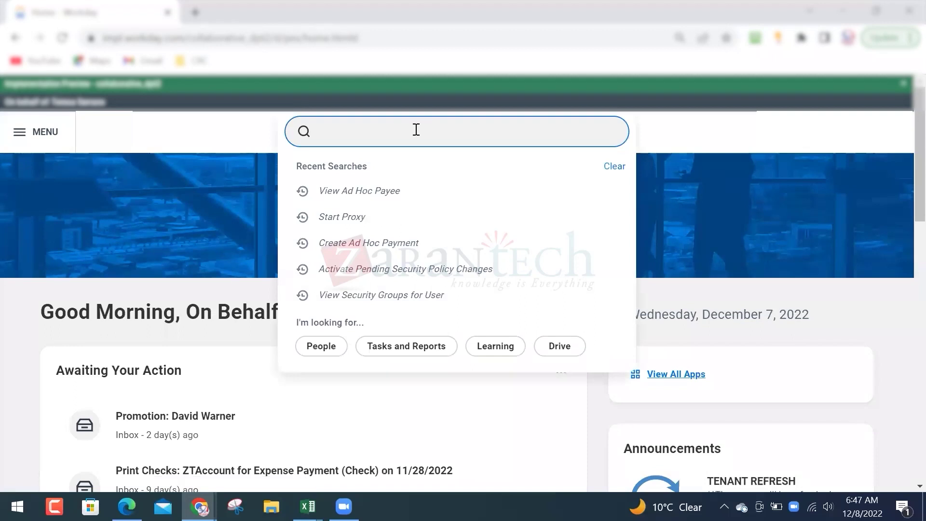
type("create ad hoc payment")
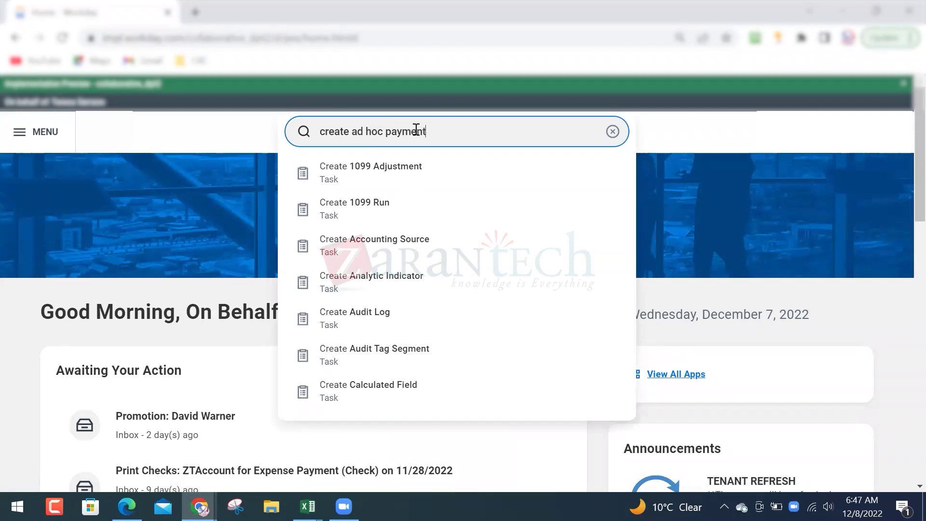
left_click(413, 174)
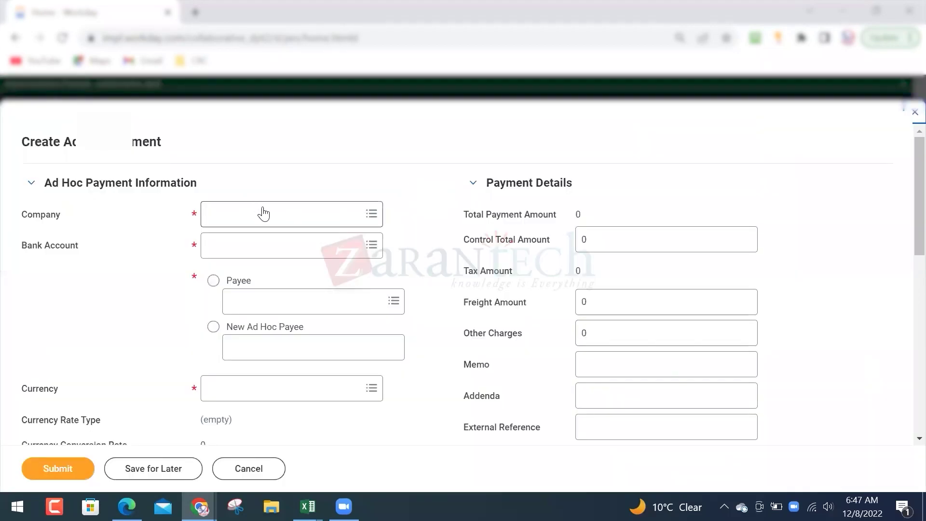
- Set the payment's company to Global Modern Services, Inc. (USA) and its bank account to BofA Checking
left_click(278, 208)
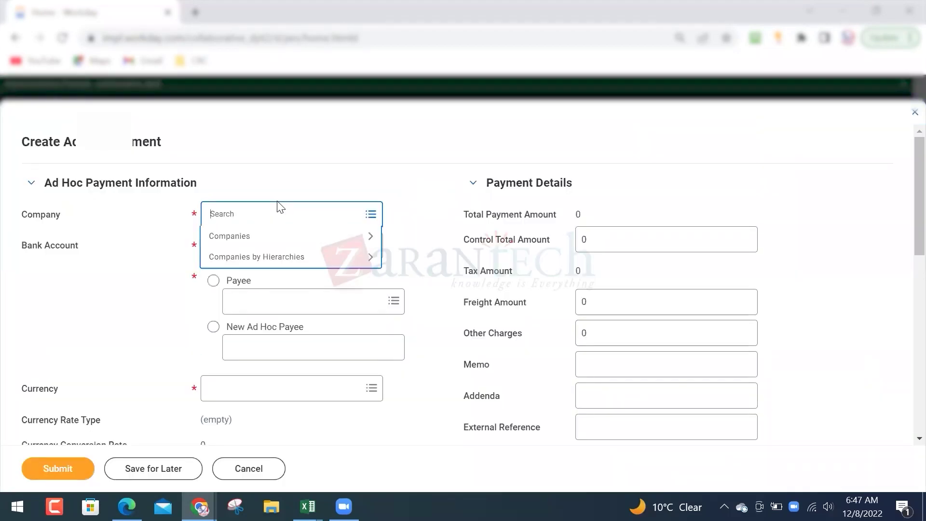
type("gms usa")
key("Return")
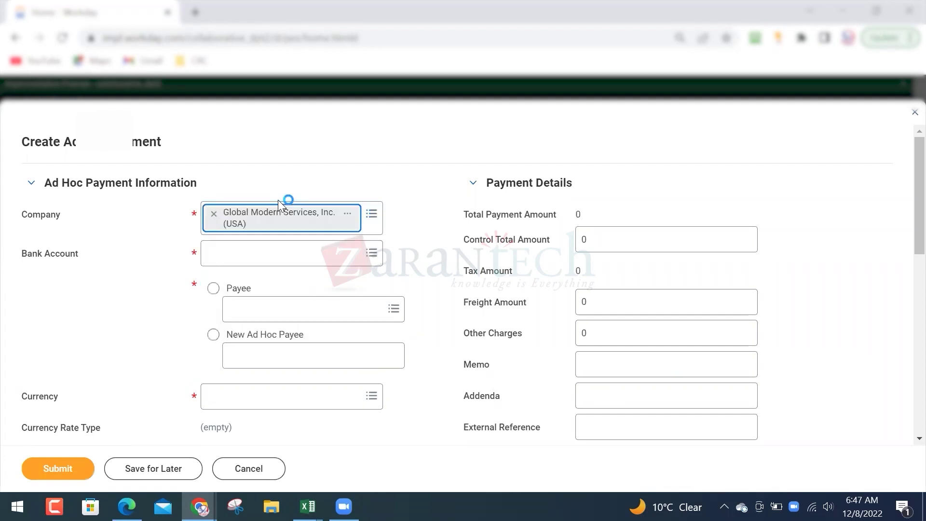
left_click(251, 246)
type("bofa")
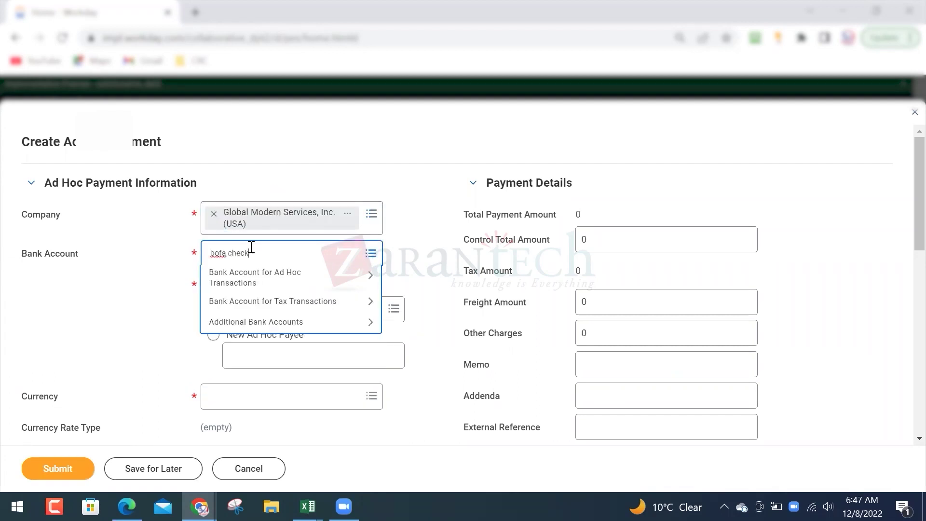
type(" check")
key("Return")
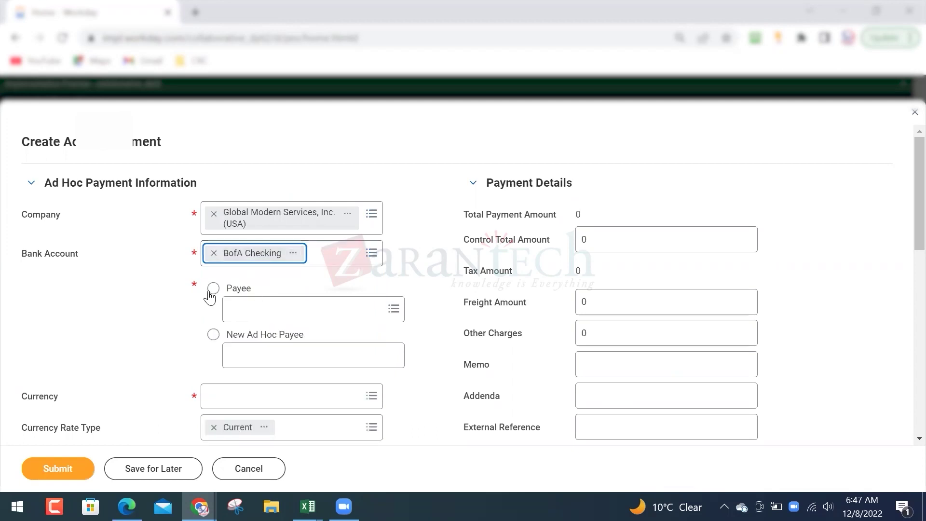
- Select the existing payee AC Suppliers, open its details in a separate page and return to the payment form
left_click(213, 288)
left_click(278, 310)
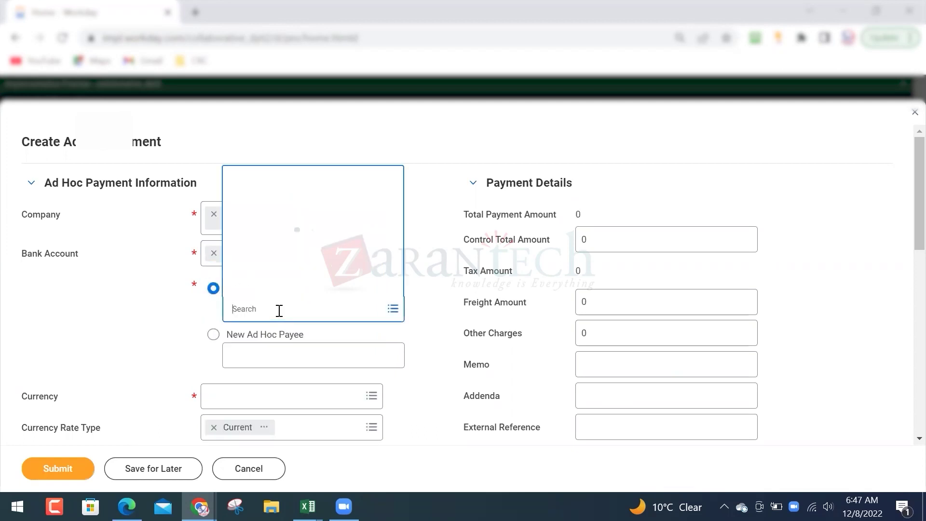
type("AC")
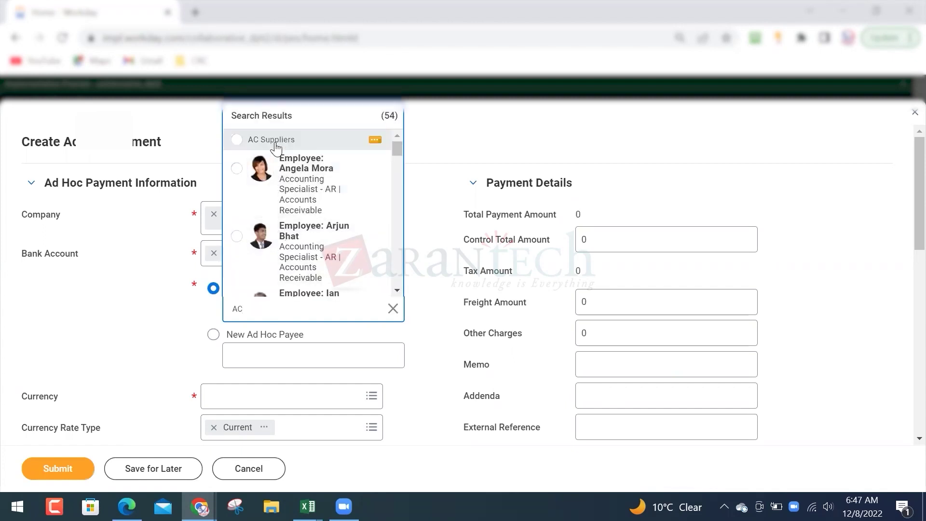
left_click(277, 140)
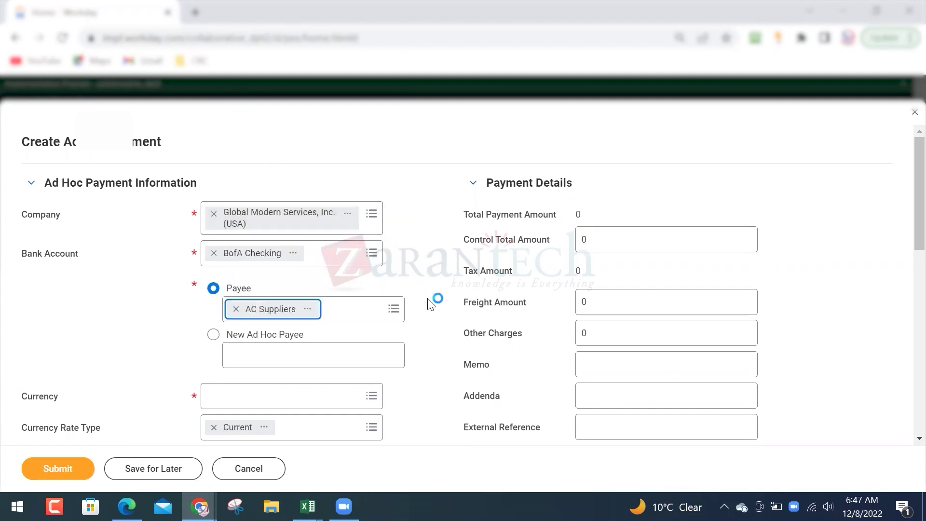
left_click(310, 308)
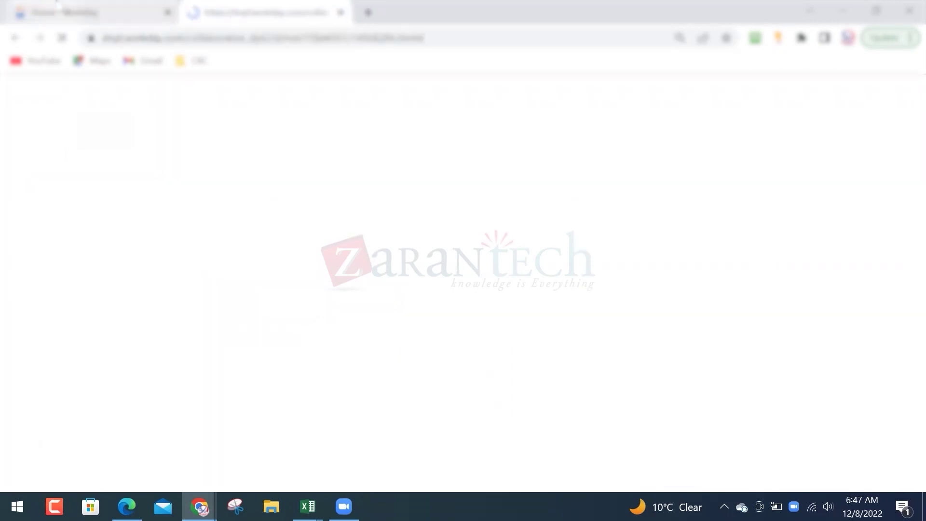
left_click(113, 13)
- Set the ad hoc payment's date to 12/08/2022
scroll(192, 324, "down", 6)
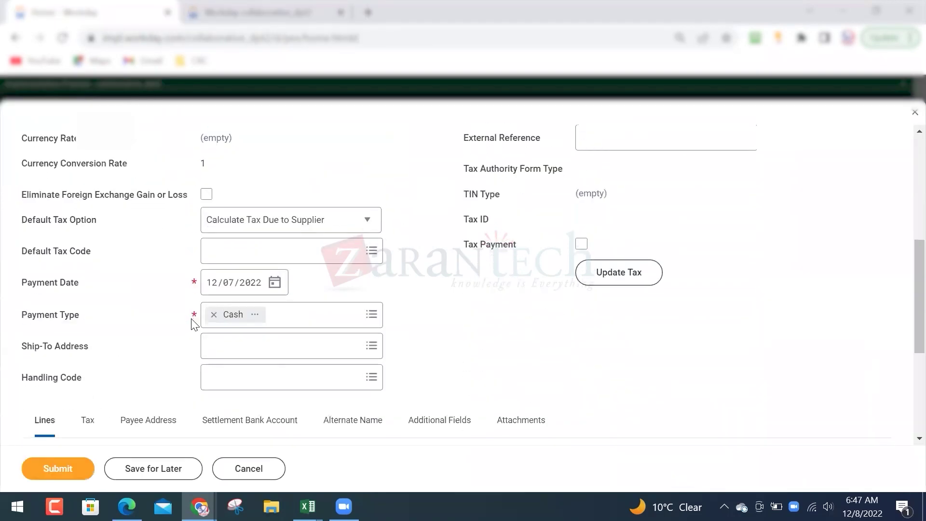
left_click(275, 283)
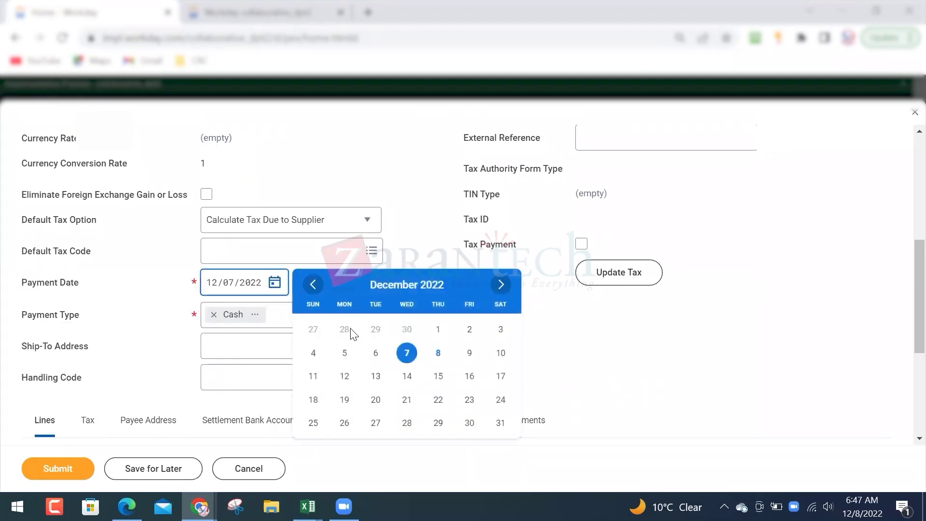
left_click(438, 352)
- Enter 20 as the control total amount in the payment details
scroll(399, 279, "up", 2)
scroll(399, 279, "up", 4)
left_click(623, 241)
type("2")
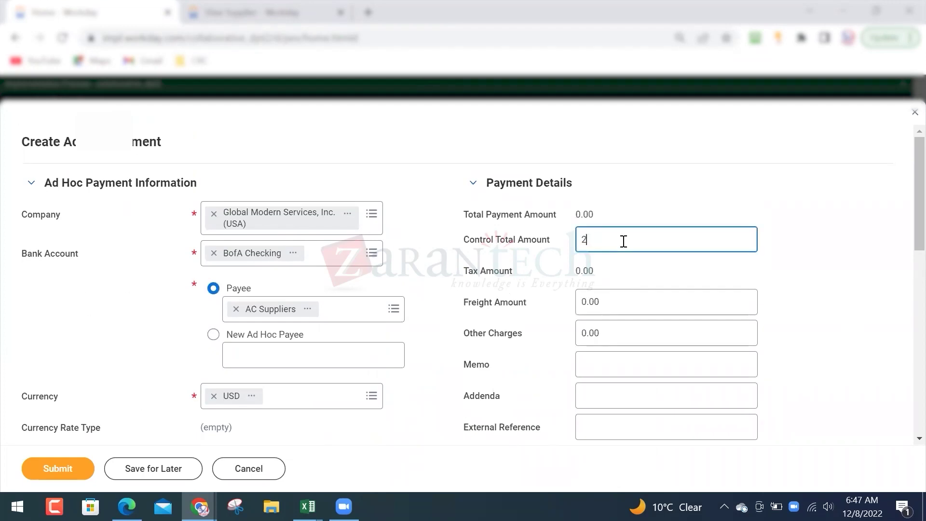
type("0")
key("Tab")
- Set the payment line's spend category to Legal & Auditing Fees
scroll(530, 270, "down", 10)
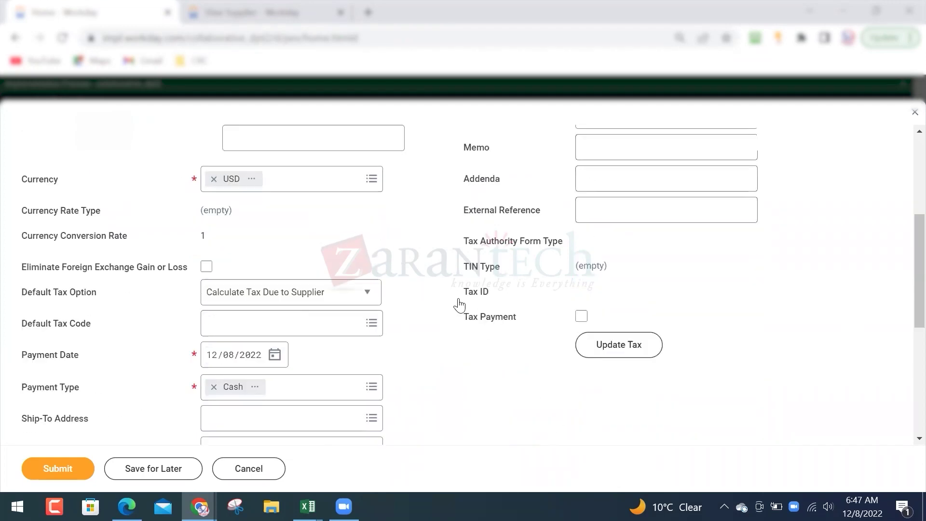
left_click(649, 306)
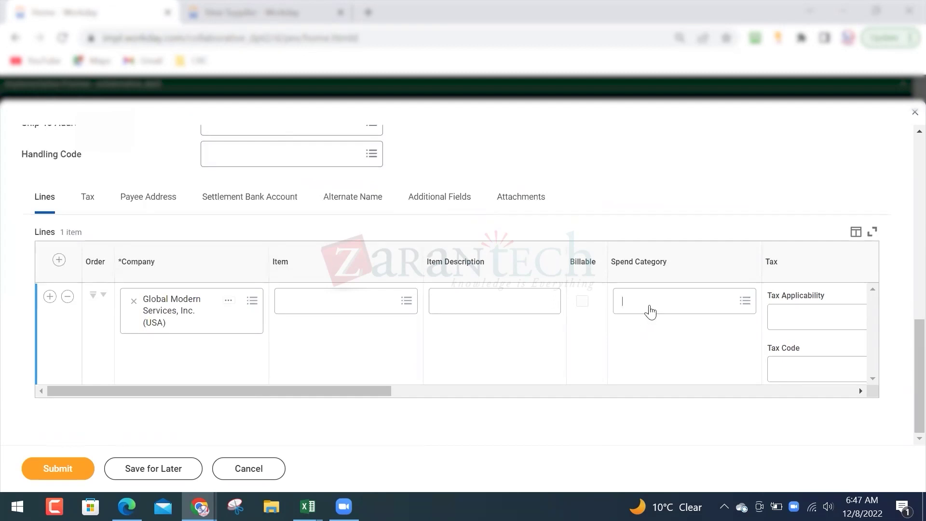
type("legal")
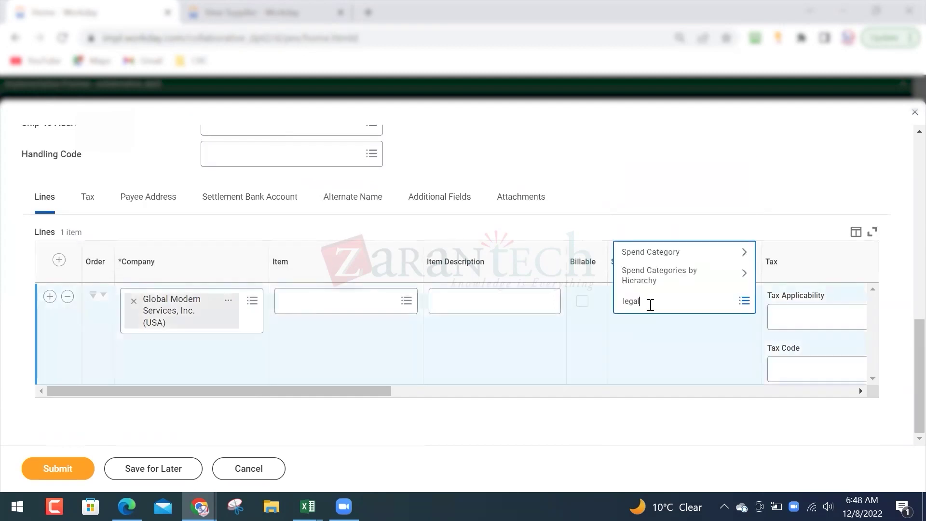
key("Return")
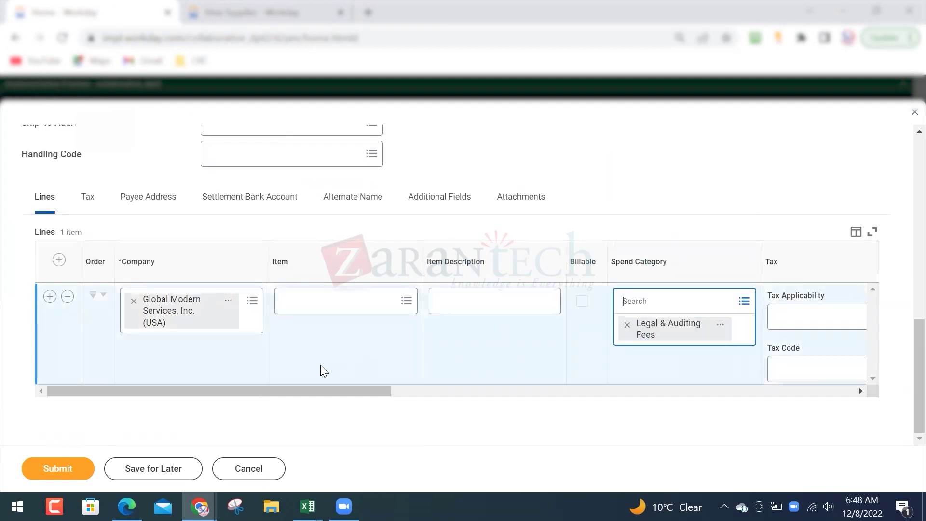
- Enter a quantity of 1 and a unit cost of 20 on the payment line
left_click_drag(364, 391, 645, 354)
left_click(576, 303)
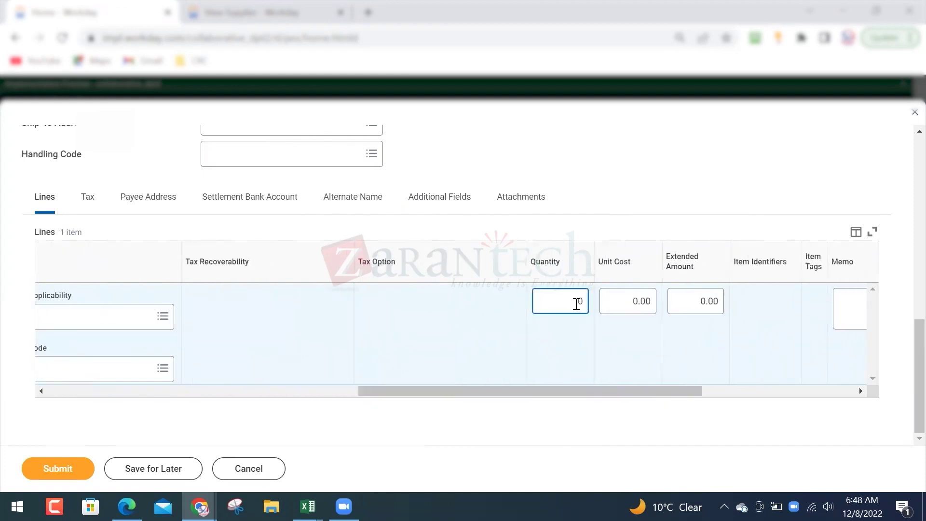
type("1")
key("Tab")
type("20")
key("Tab")
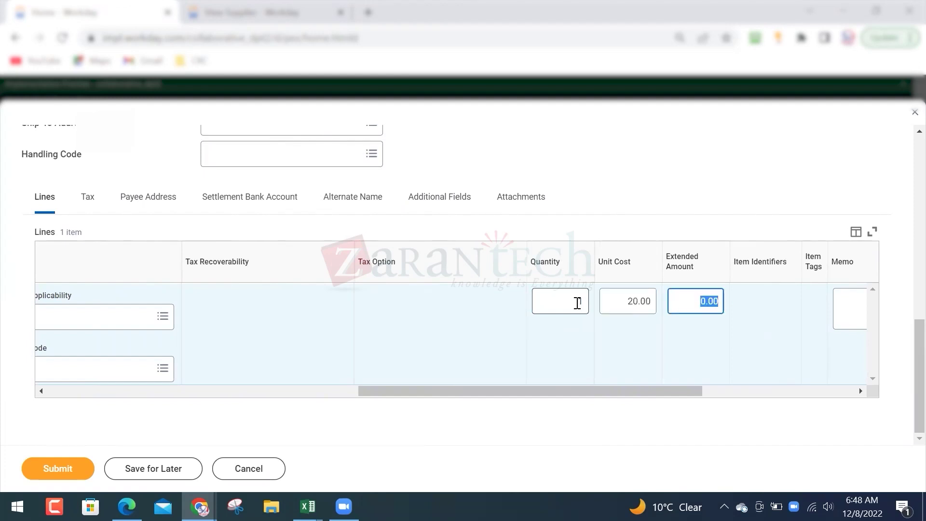
- Set the payment line's cost center to 36100 Consulting Services - North America and submit the ad hoc payment
left_click_drag(565, 389, 795, 391)
left_click(666, 300)
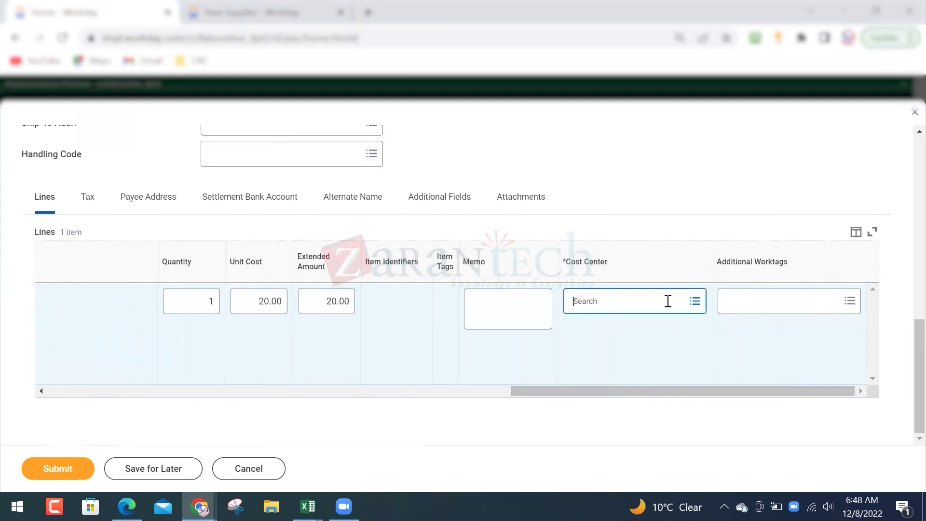
type("361")
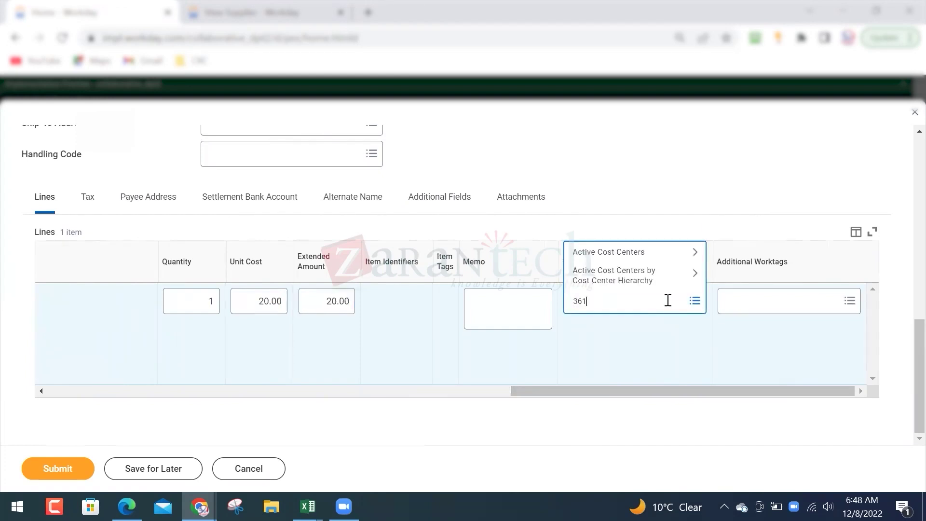
type("00")
key("Return")
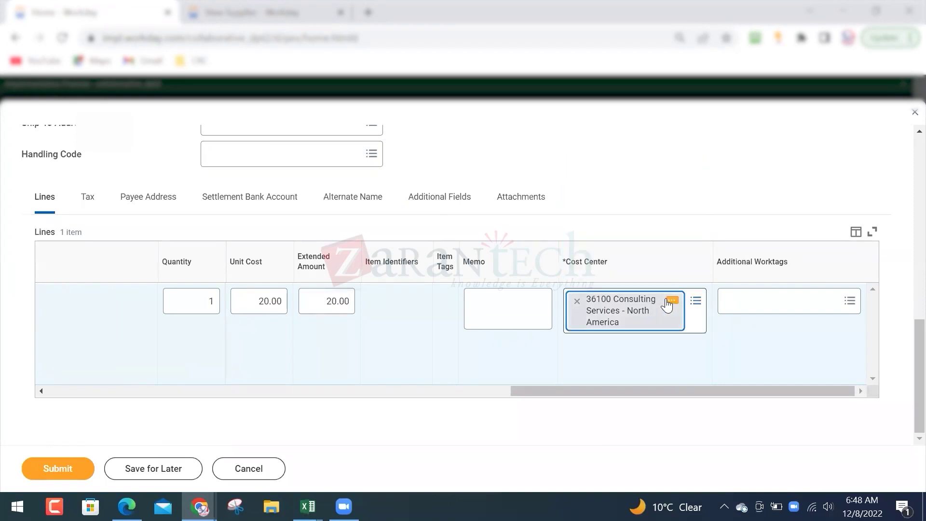
left_click_drag(646, 390, 85, 255)
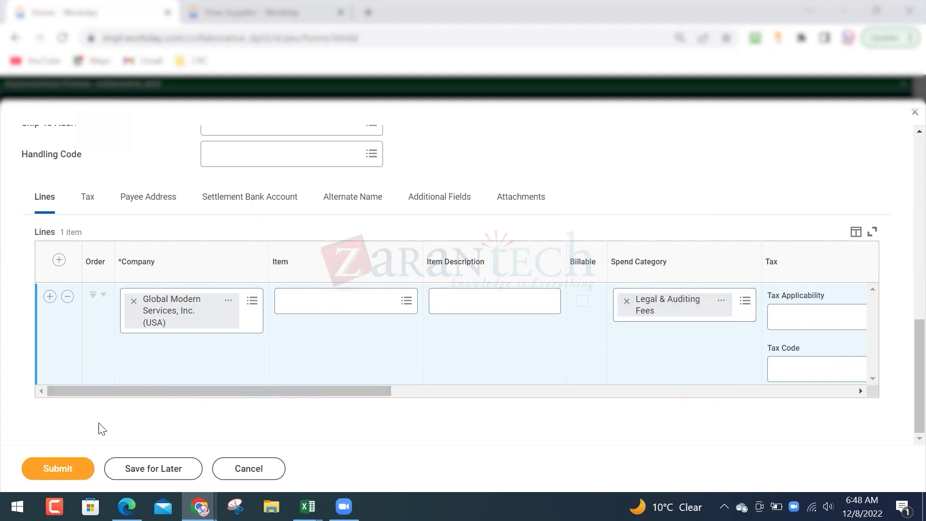
left_click(70, 470)
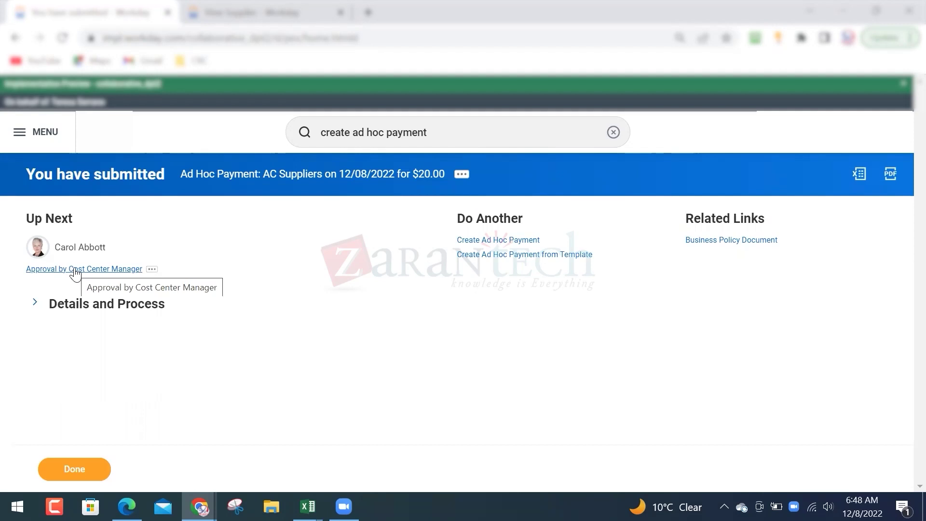
- Review the submitted payment's process history and the available actions for the next approver
left_click(35, 303)
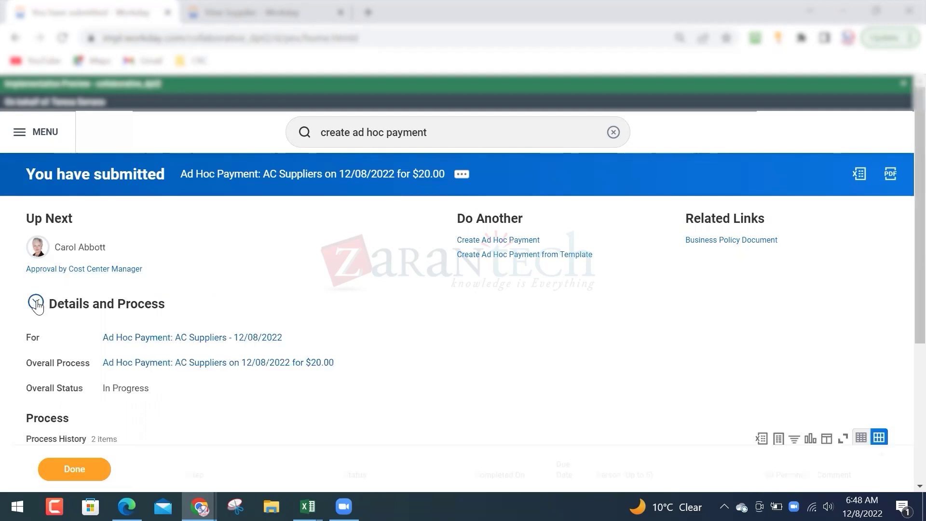
scroll(198, 342, "down", 3)
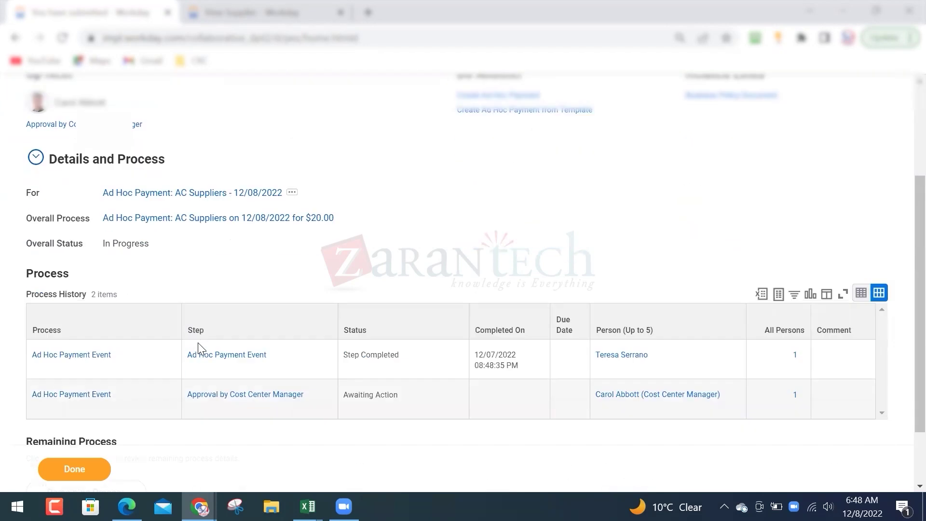
scroll(173, 317, "down", 2)
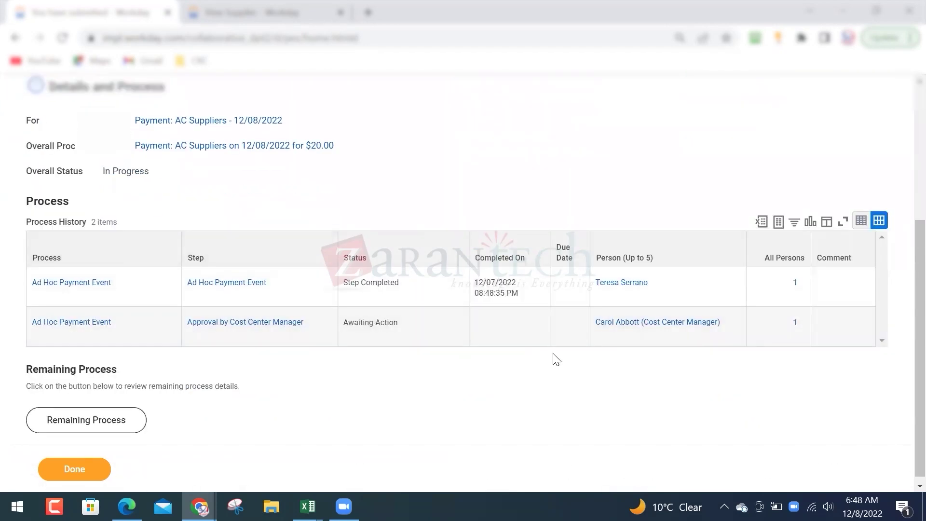
left_click_drag(343, 321, 403, 322)
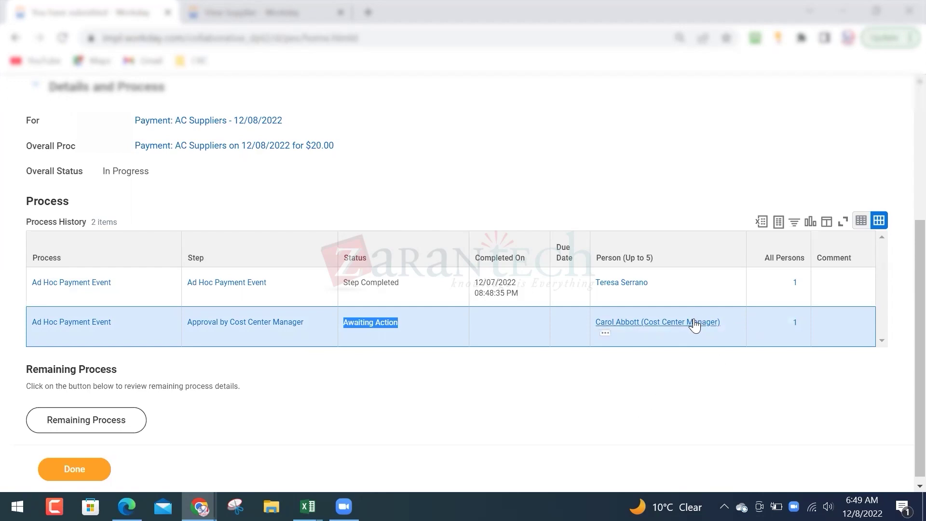
scroll(197, 195, "up", 5)
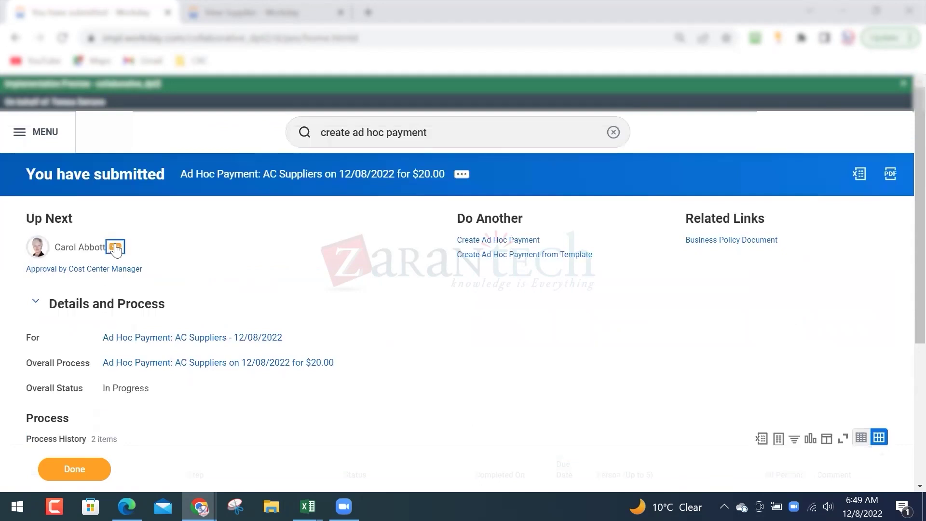
left_click(115, 247)
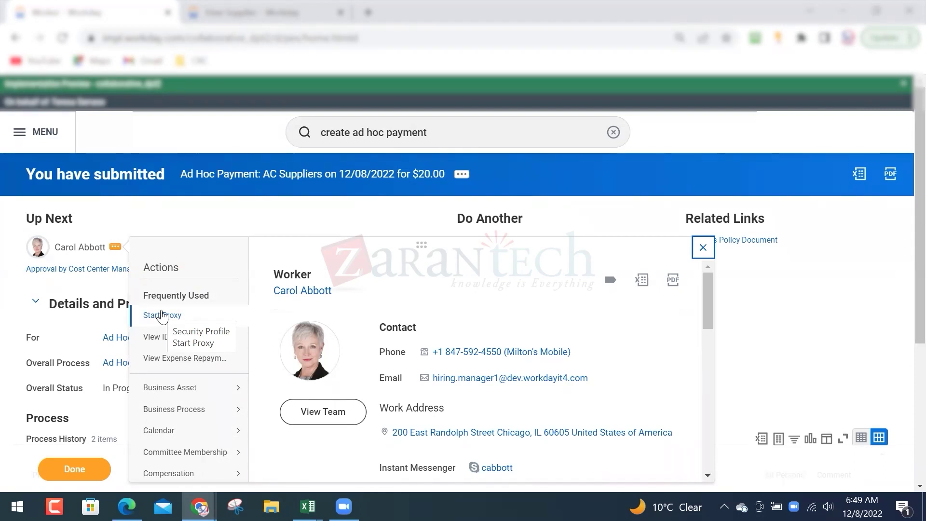
left_click(233, 212)
- Open the submitted AC Suppliers ad hoc payment in a new tab and examine its details, lines and reconciliation status
scroll(224, 219, "down", 3)
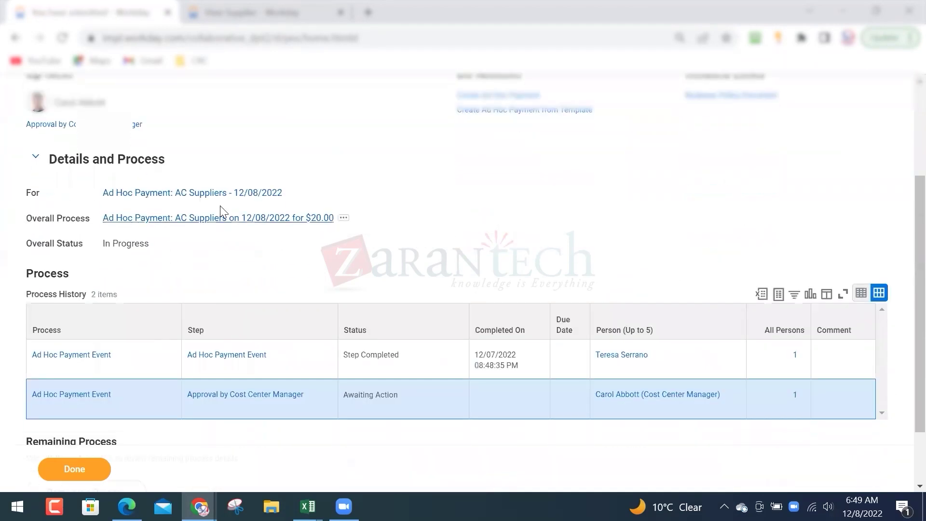
left_click(220, 196)
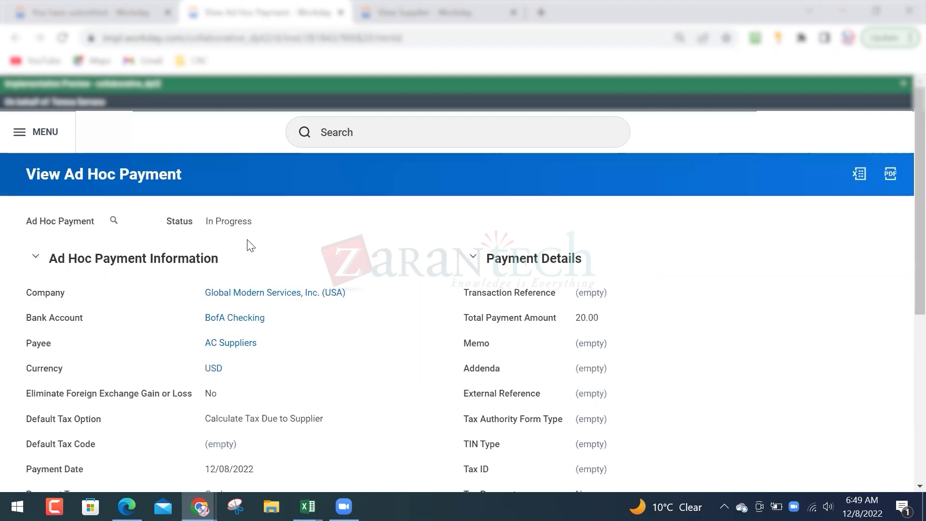
scroll(249, 248, "down", 2)
scroll(249, 254, "down", 5)
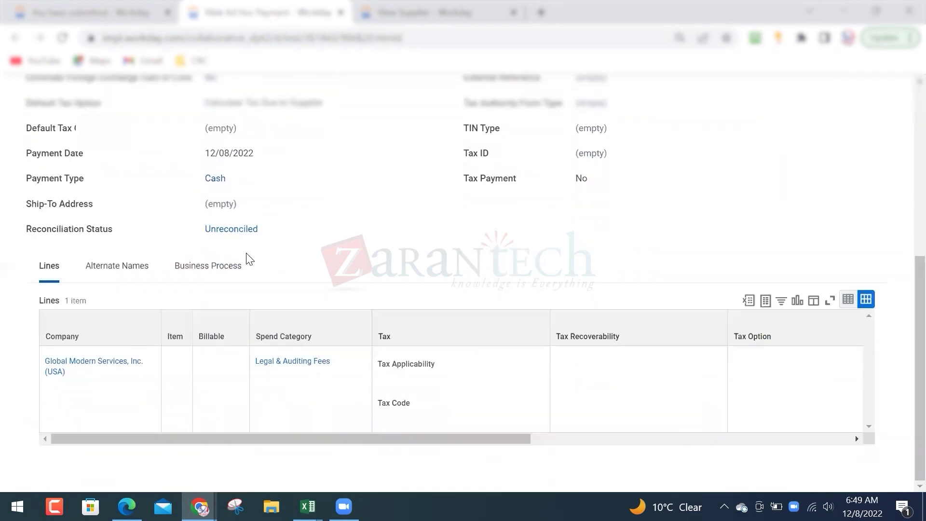
scroll(249, 260, "up", 1)
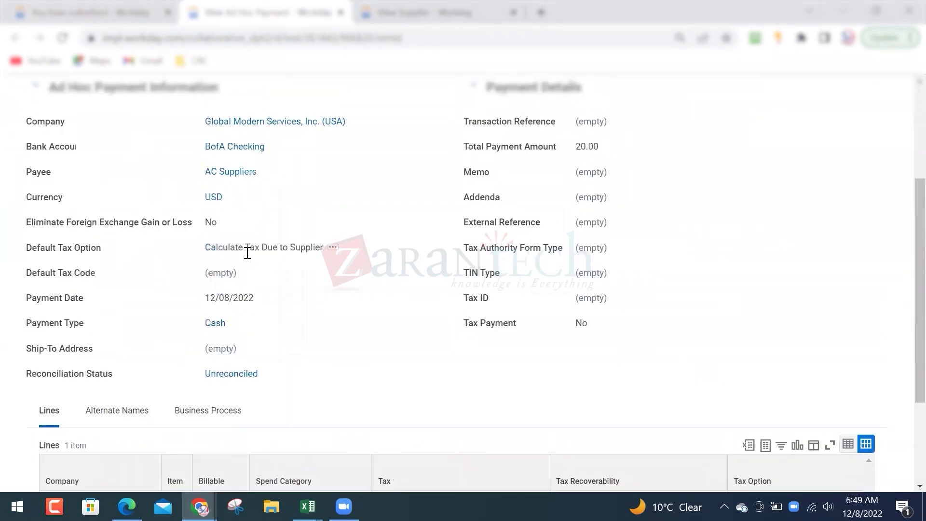
scroll(247, 252, "down", 2)
scroll(248, 259, "down", 2)
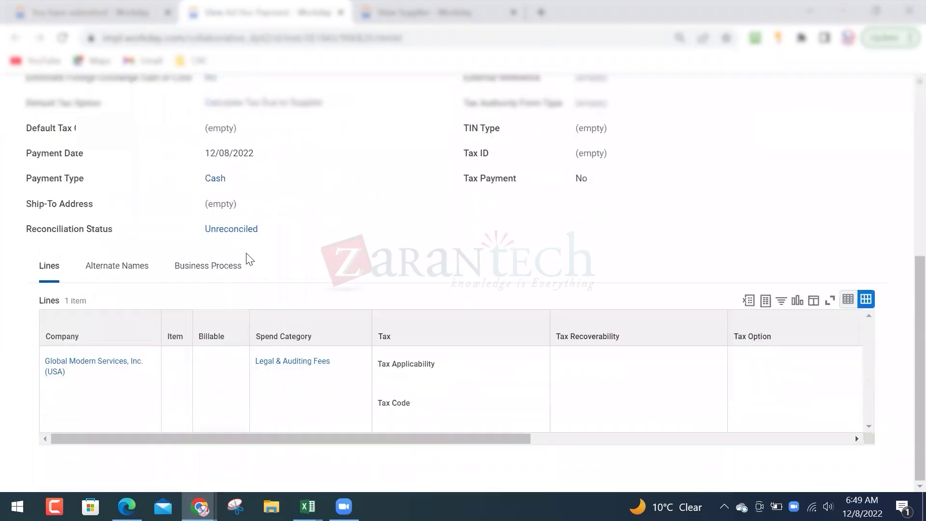
left_click_drag(30, 235, 123, 234)
left_click_drag(209, 239, 261, 236)
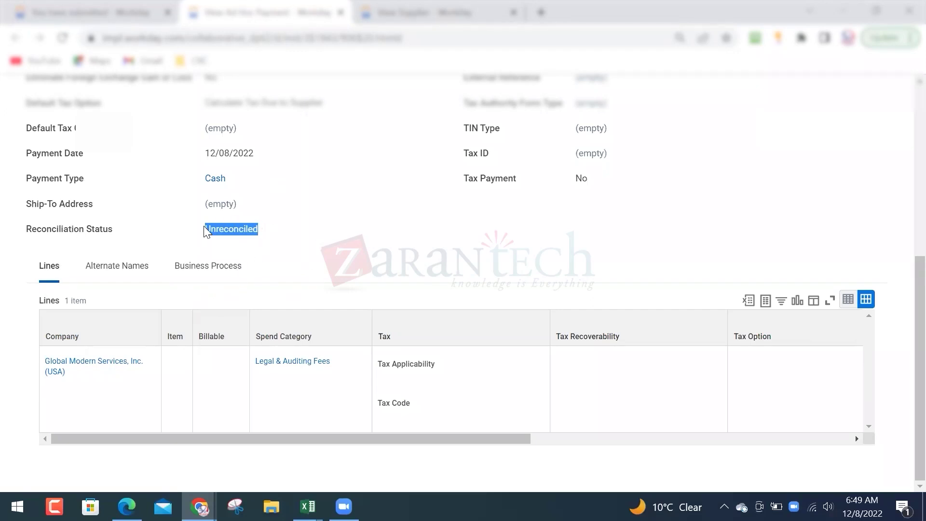
scroll(203, 229, "up", 7)
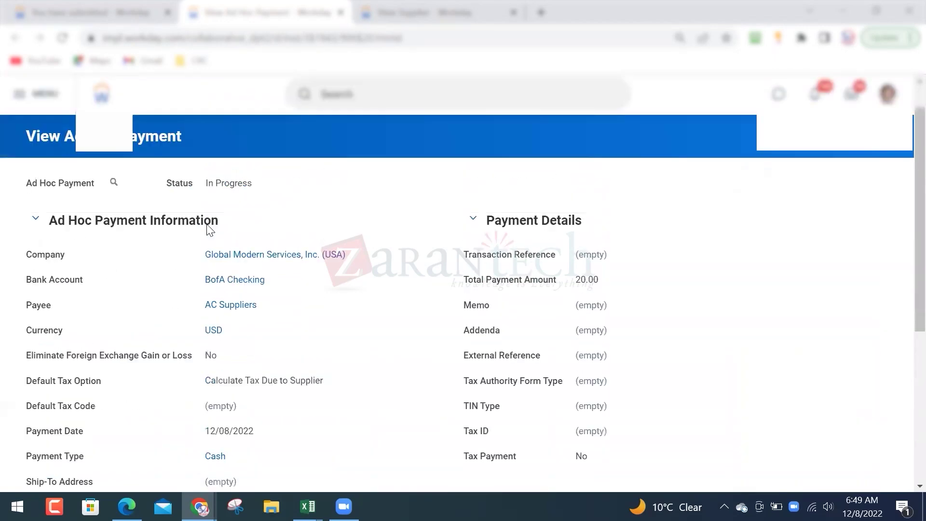
- Switch to the AC Suppliers record and examine its overview and its recent invoices
left_click(386, 19)
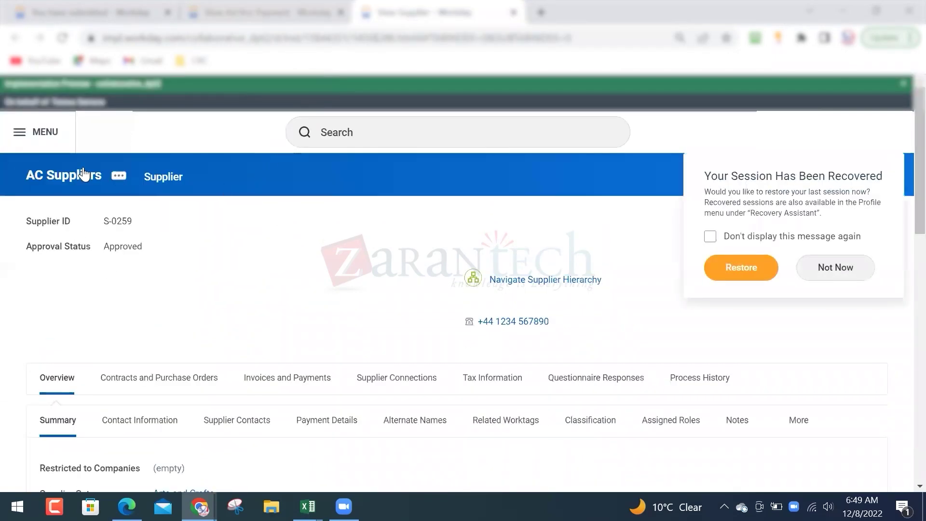
left_click(40, 182)
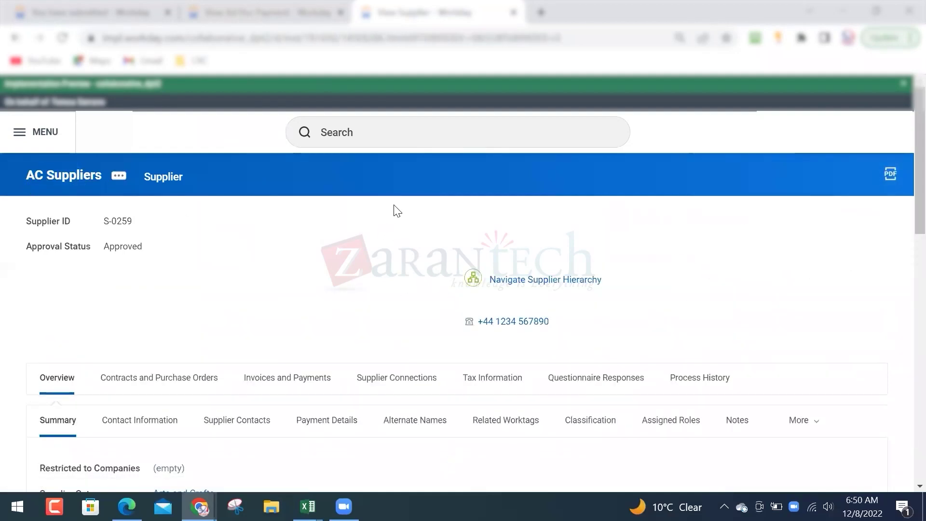
scroll(169, 202, "down", 5)
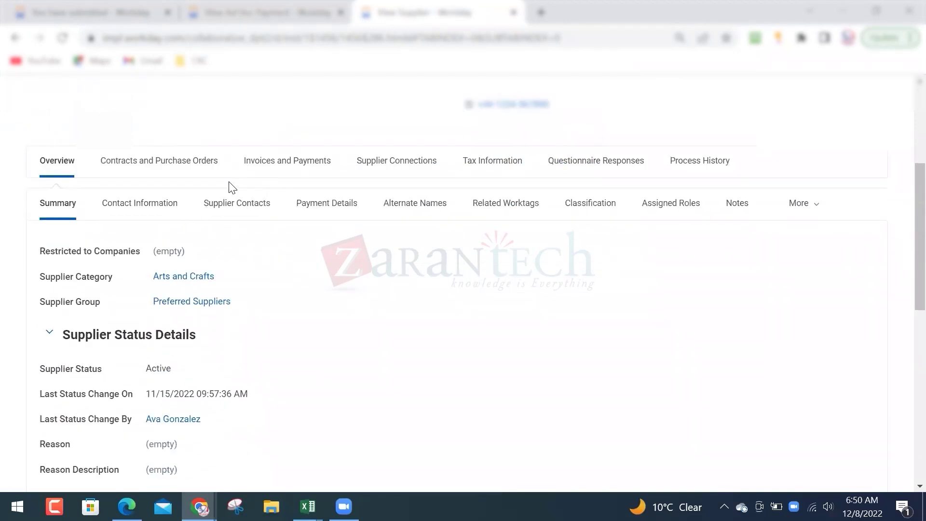
left_click(303, 165)
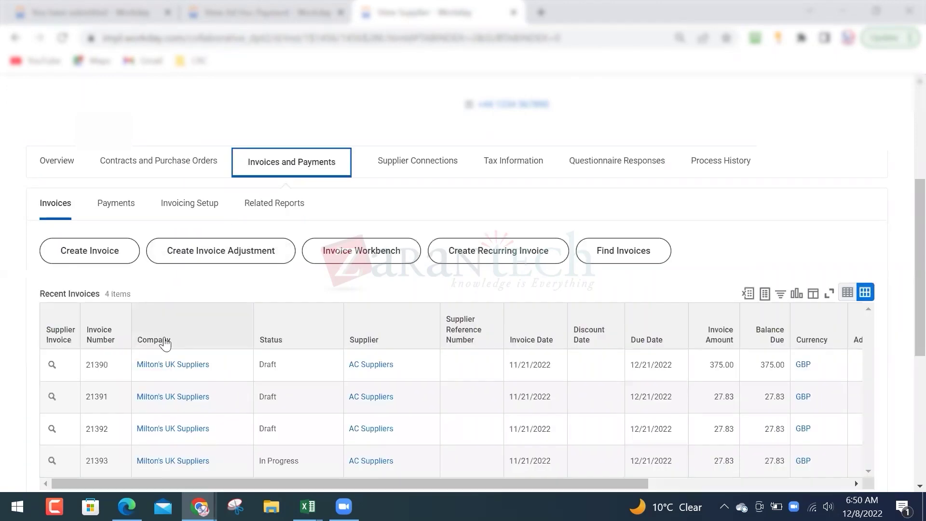
scroll(217, 357, "down", 3)
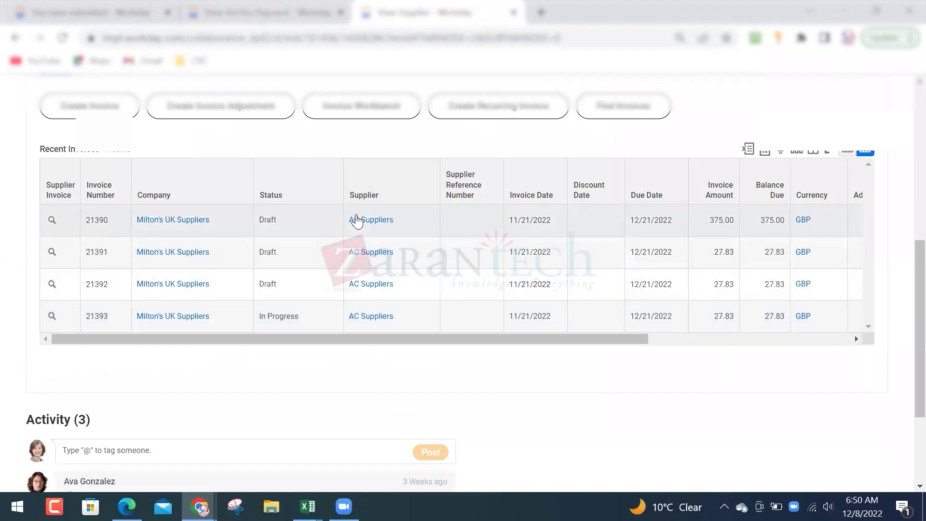
scroll(423, 253, "down", 3)
scroll(427, 258, "up", 5)
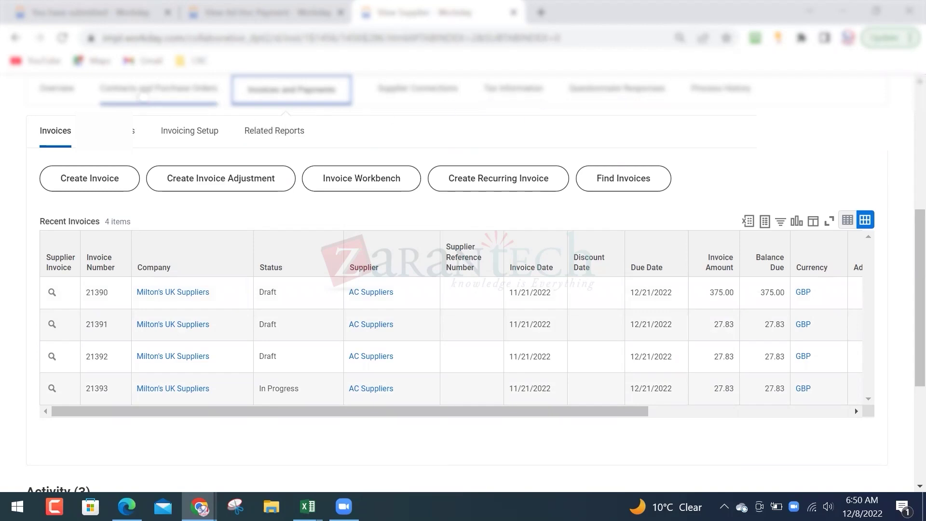
left_click(53, 91)
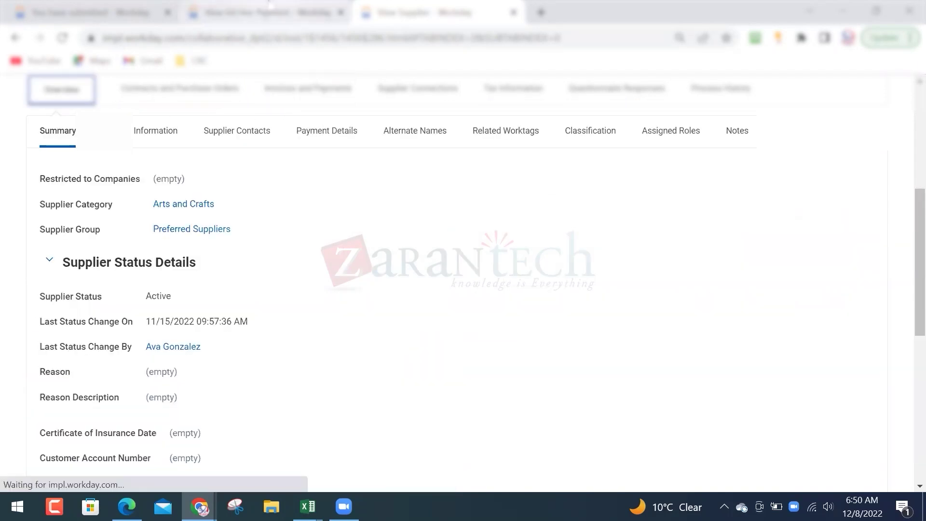
- Return to the ad hoc payment record and check its payment information again
left_click(268, 7)
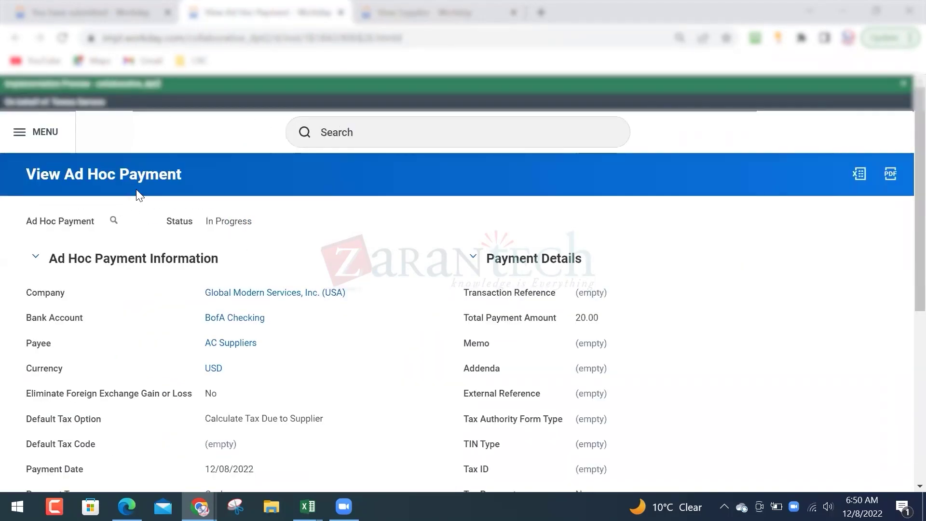
scroll(136, 191, "down", 2)
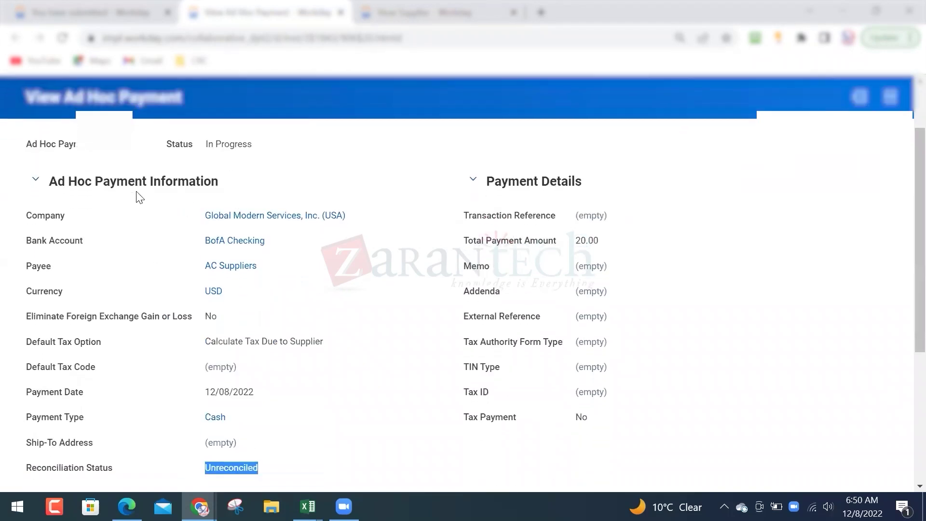
scroll(136, 191, "down", 3)
scroll(138, 196, "up", 3)
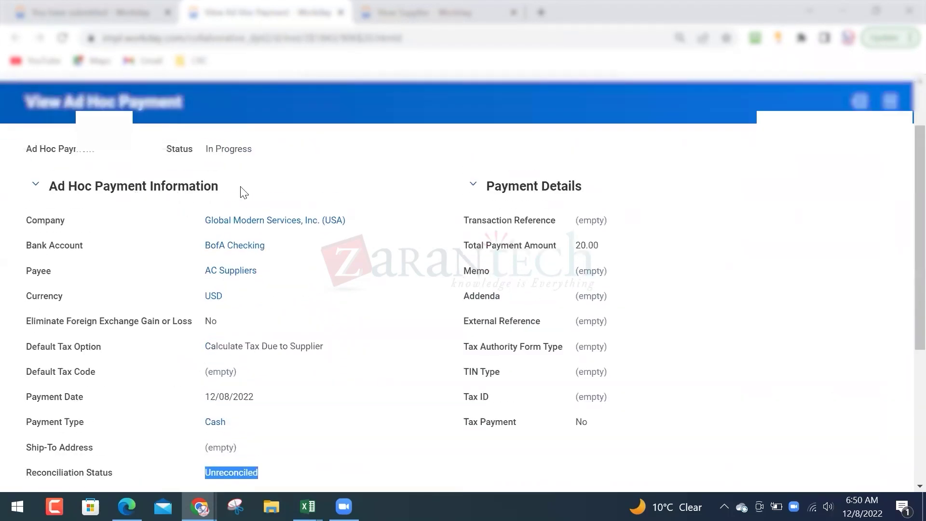
scroll(309, 149, "up", 2)
- Search for "create ad hoc pay", view the Create Ad Hoc Payee task in a new tab, and return to the payment record
left_click(394, 134)
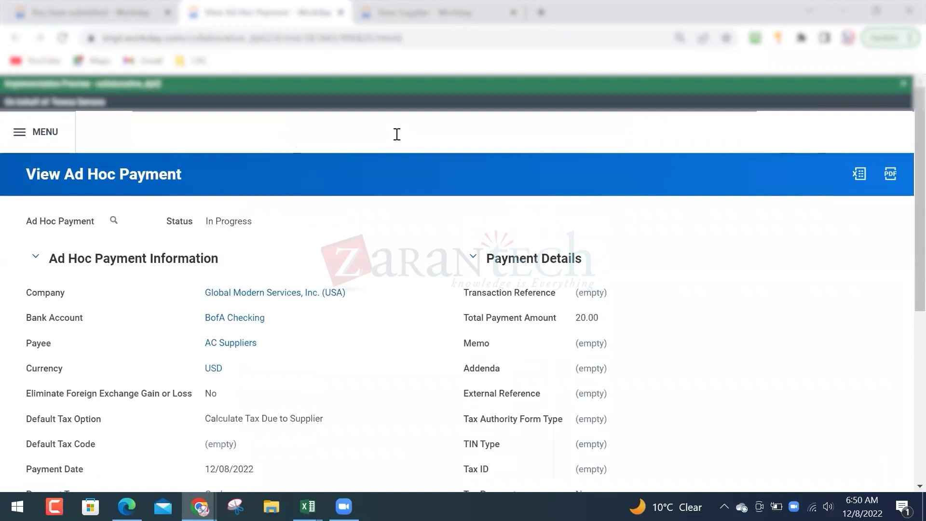
type("create")
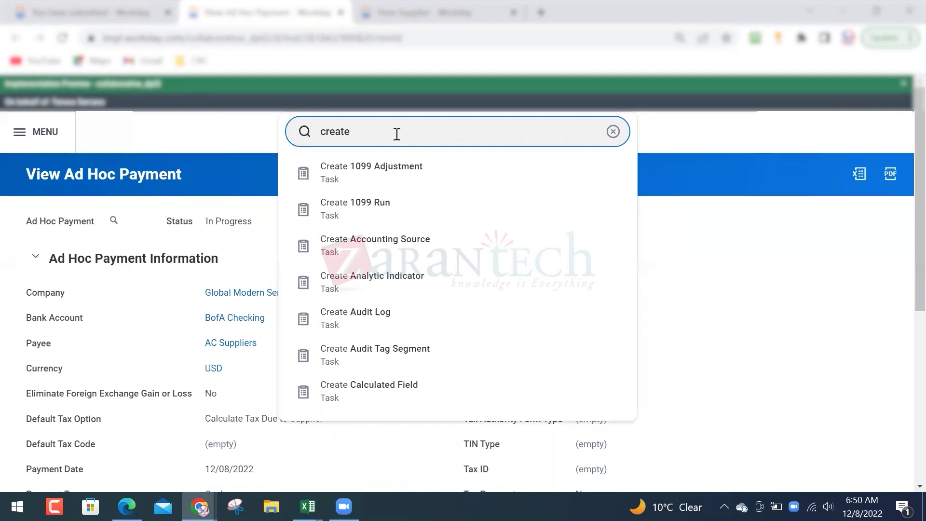
type("ad hoc pay")
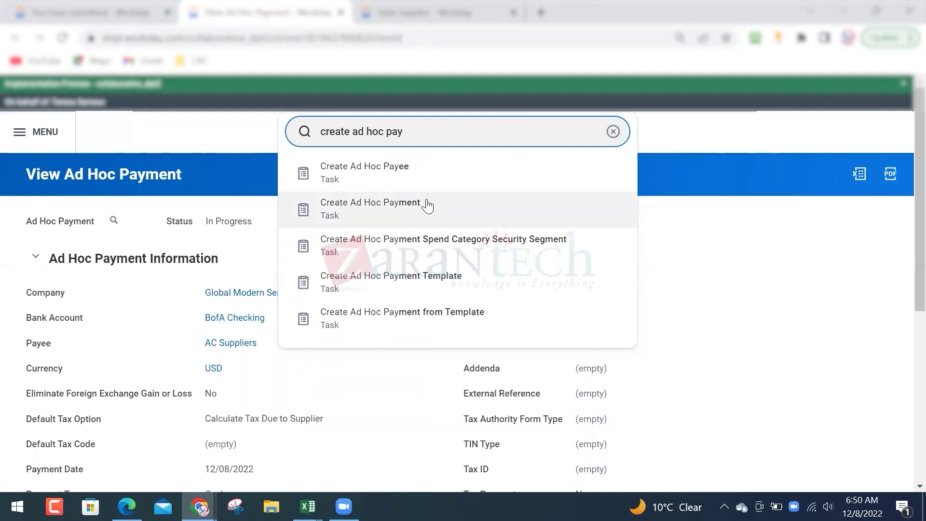
middle_click(432, 181)
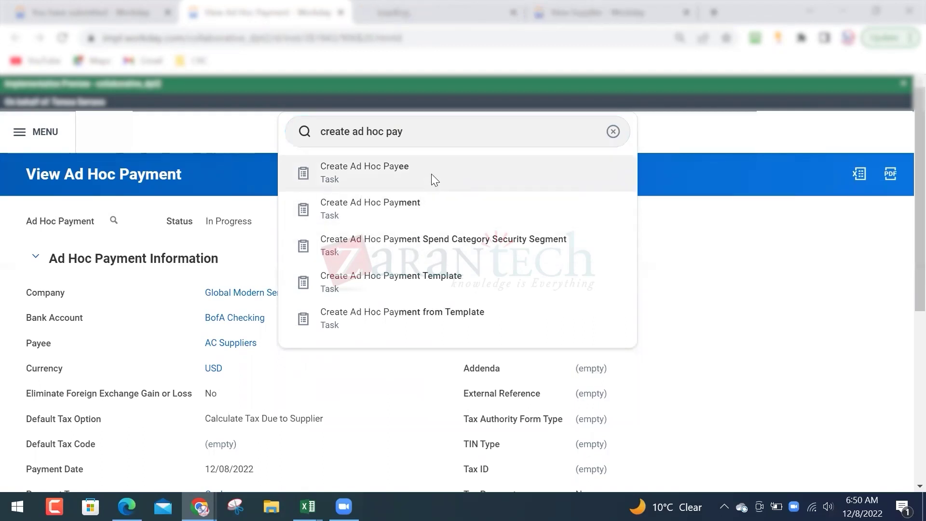
left_click(428, 15)
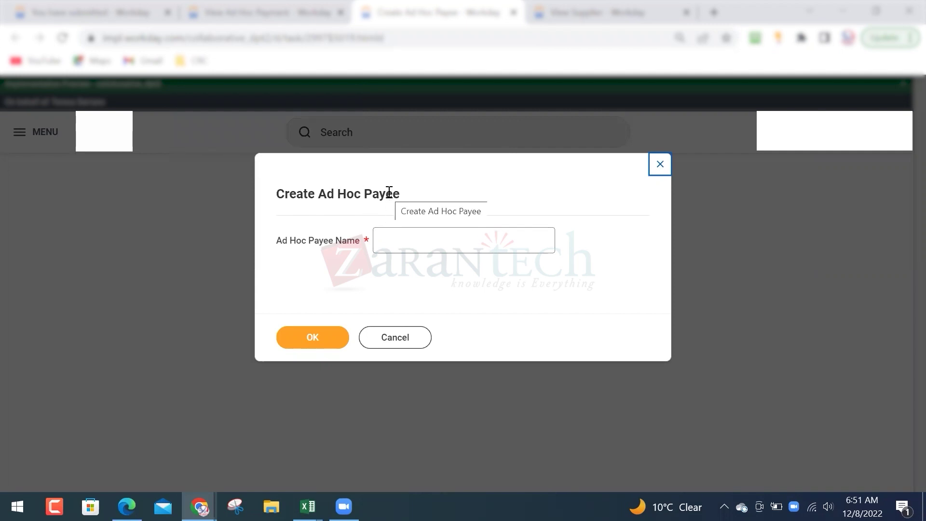
left_click(400, 235)
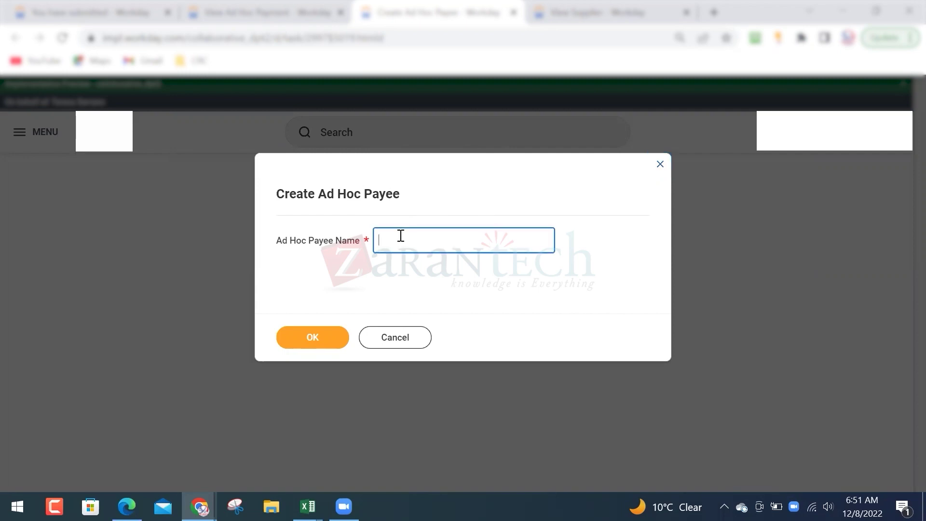
left_click(265, 12)
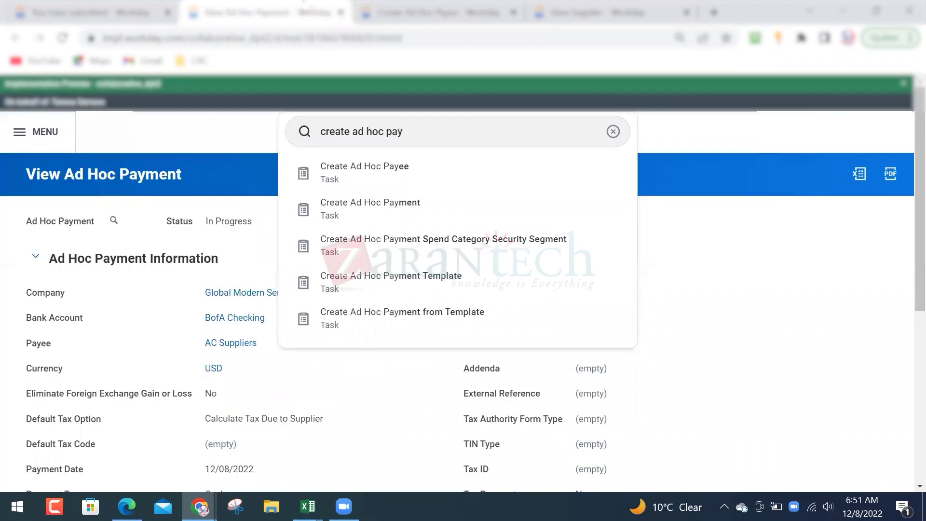
- Switch back to the AC Suppliers record and check the supplier name in its header
left_click(622, 13)
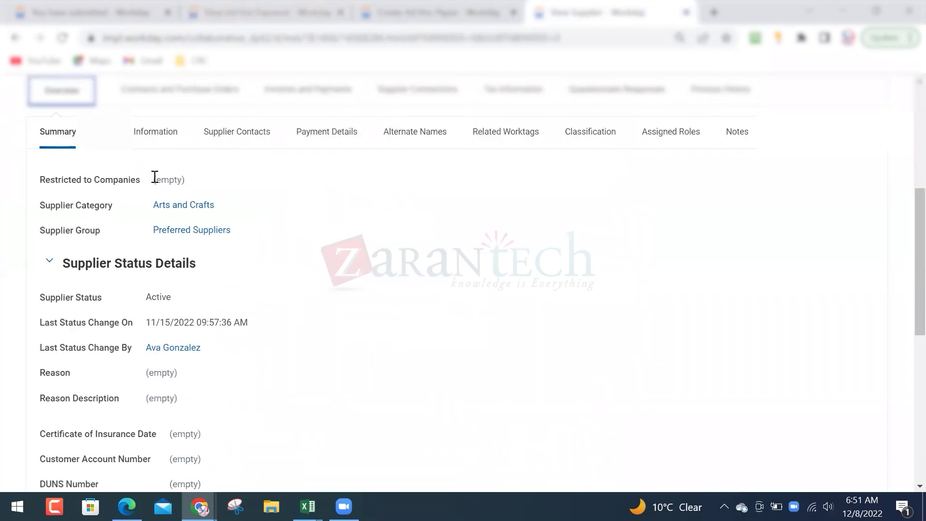
scroll(154, 178, "up", 4)
left_click_drag(29, 187, 85, 190)
- Start creating an ad hoc payee named "VZ payee" and look over its entry form
left_click(447, 7)
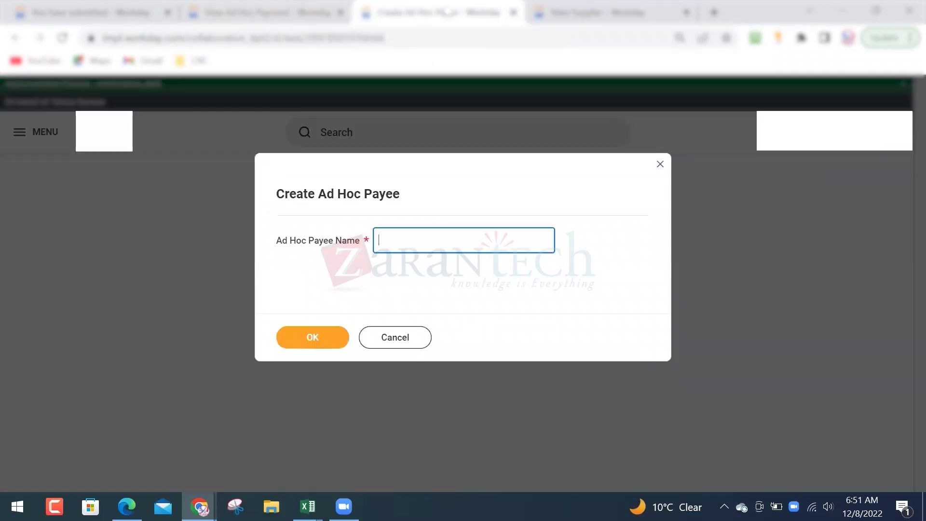
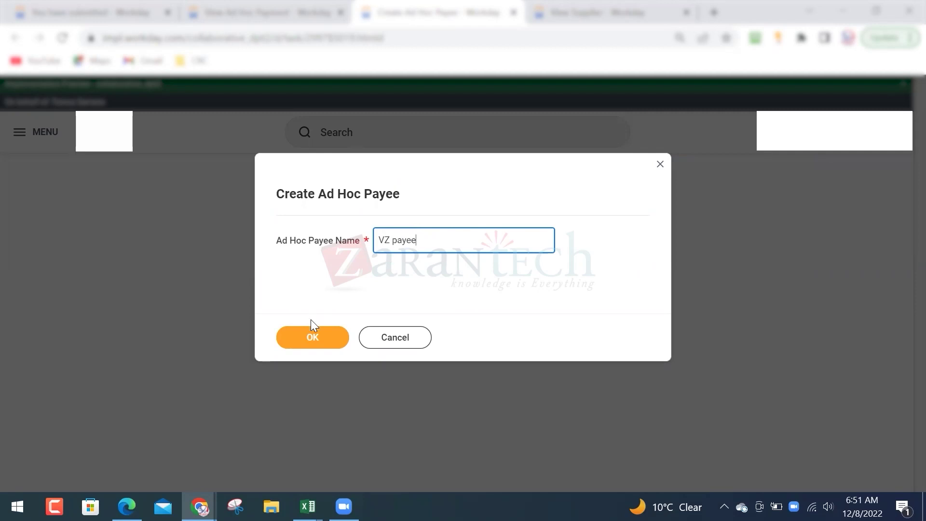
left_click(322, 333)
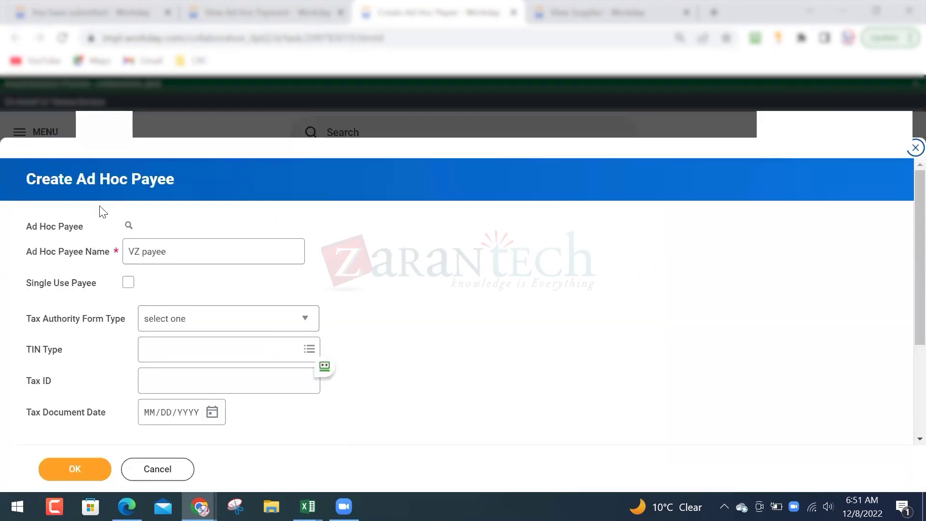
scroll(102, 212, "down", 3)
scroll(101, 210, "up", 2)
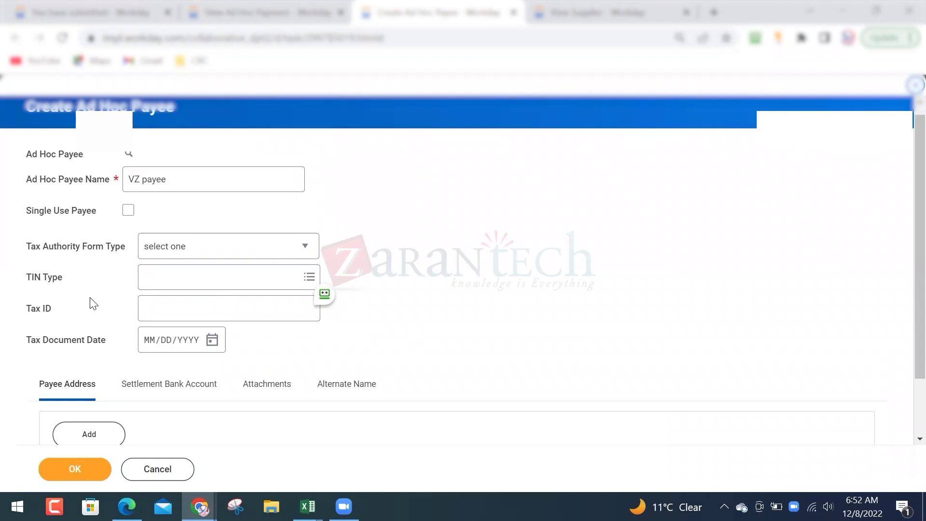
- View the available Tax Authority Form Type options for the payee without choosing one
left_click_drag(167, 181, 114, 181)
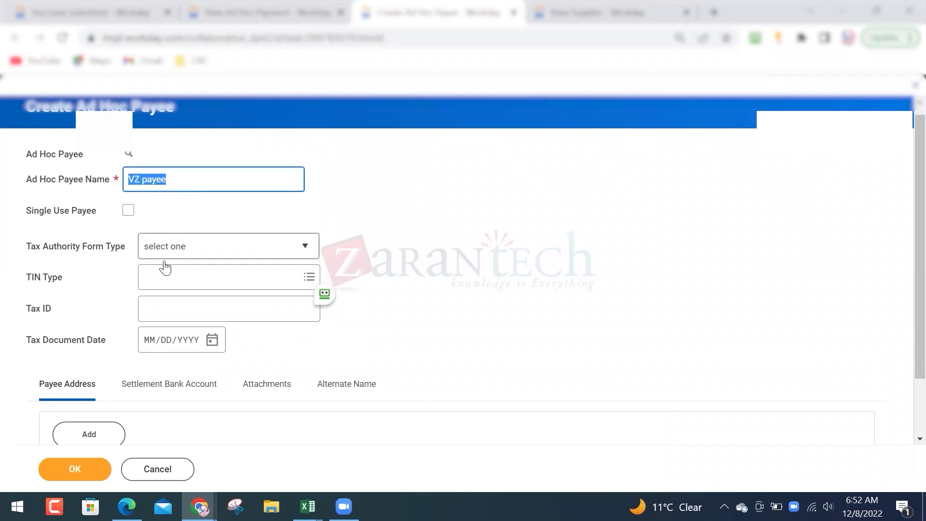
left_click(183, 245)
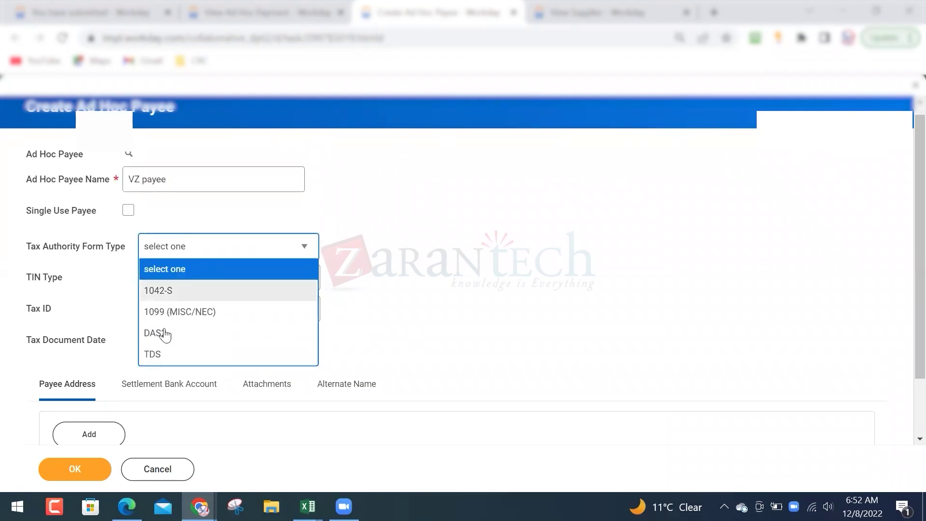
left_click(99, 295)
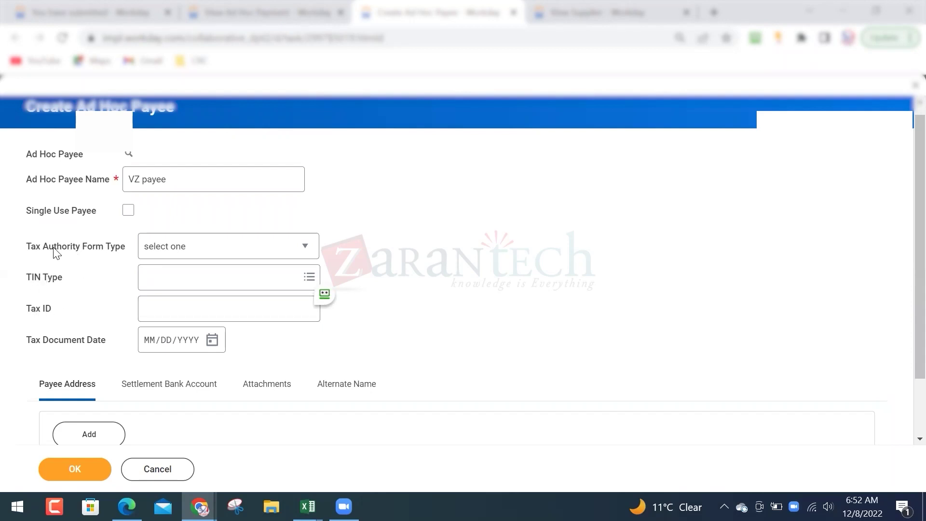
- Add a payee address and fill in its first address line, leaving the second line empty
scroll(52, 250, "down", 1)
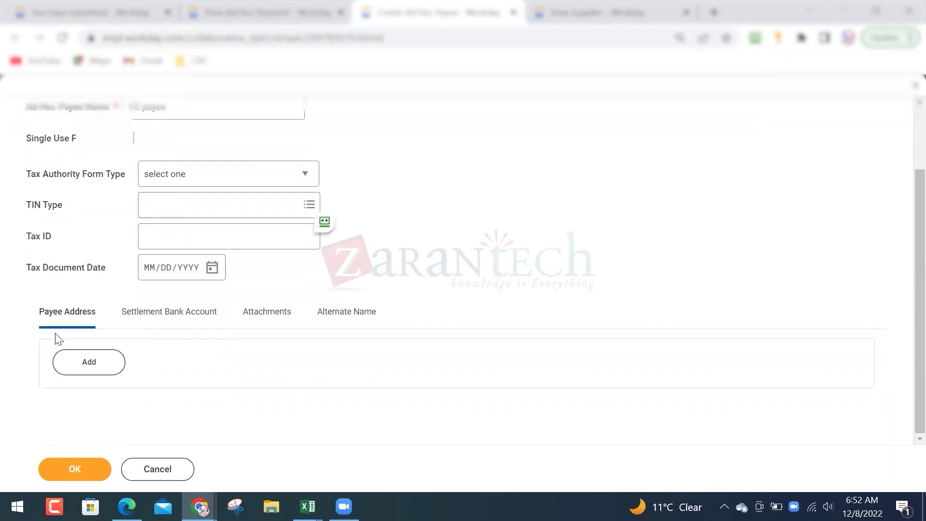
left_click(110, 365)
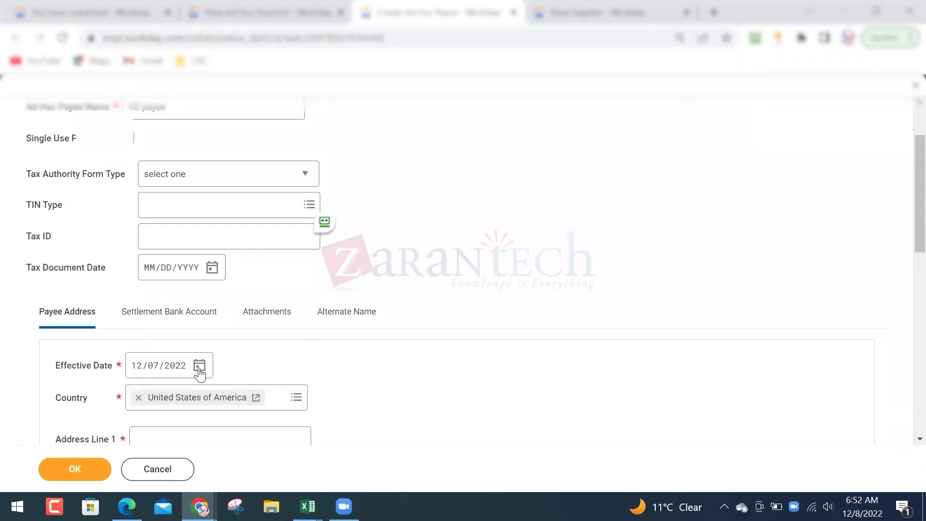
scroll(203, 374, "down", 2)
scroll(187, 343, "down", 1)
left_click(176, 218)
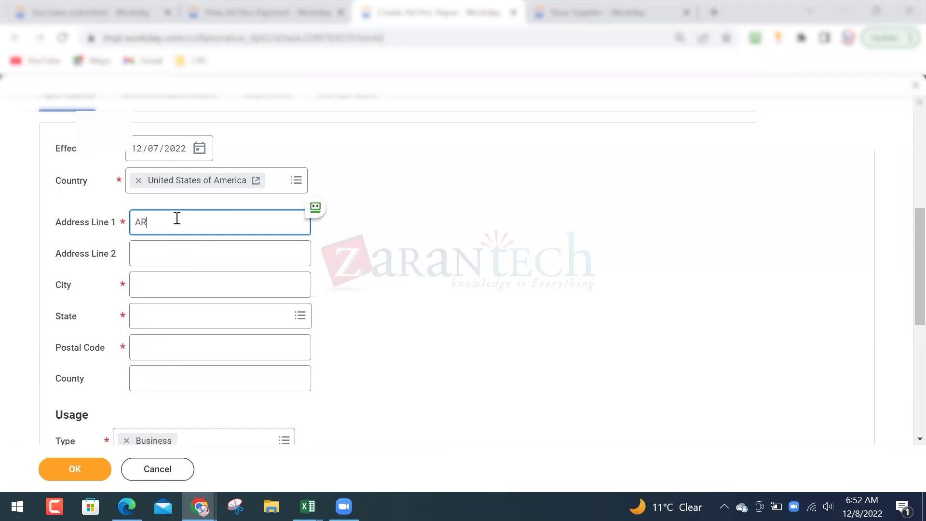
key("Tab")
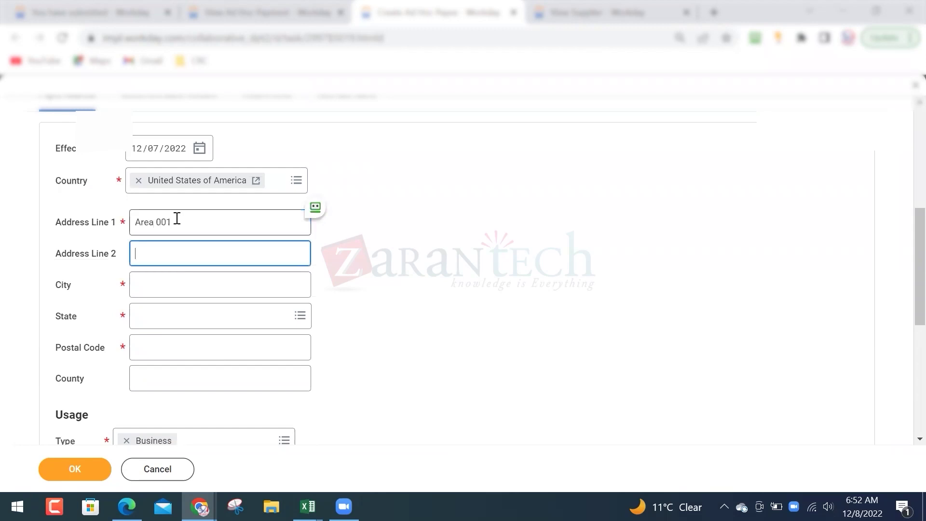
key("Tab")
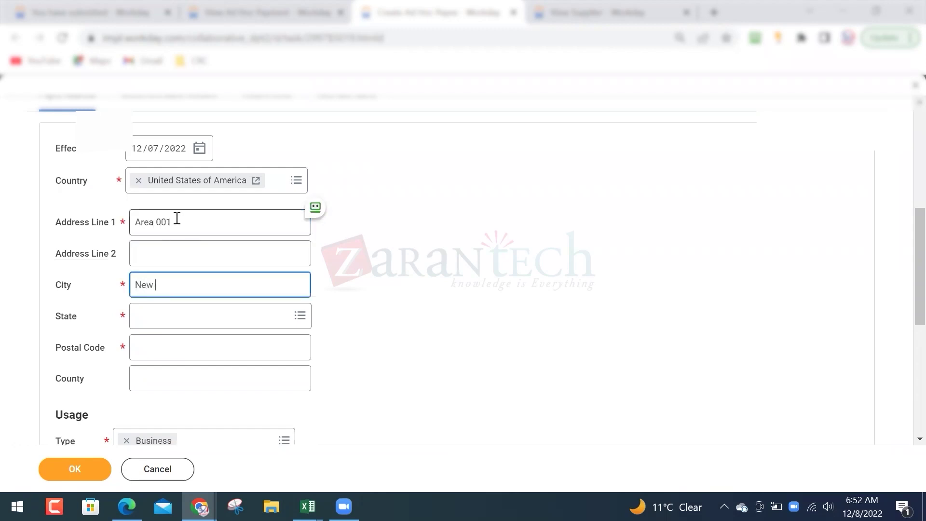
- Fill in the city, state and postal code of the payee address, leaving the county empty
type("New York")
key("Tab")
type("N")
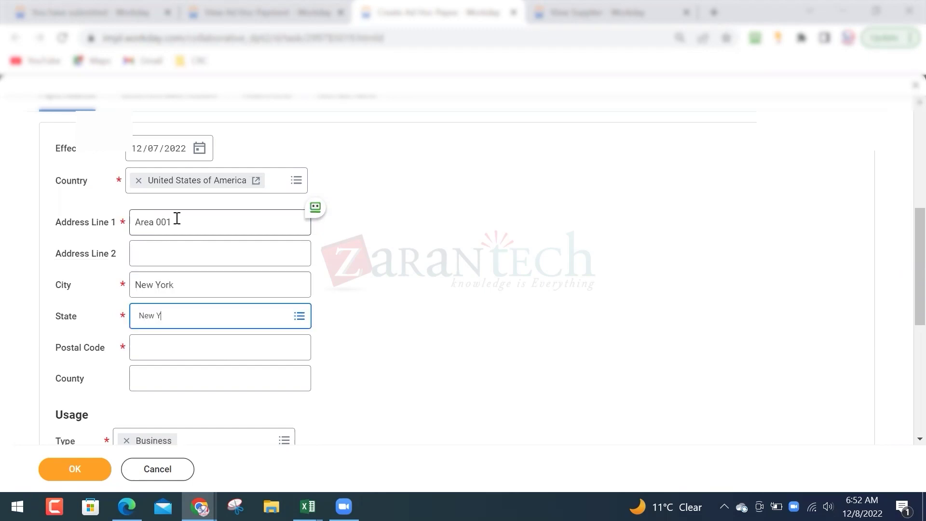
key("Tab")
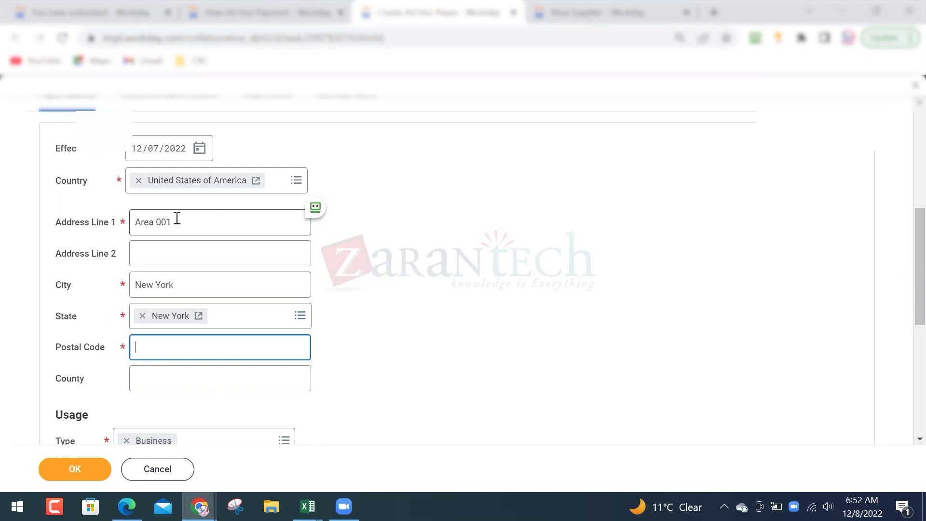
key("Tab")
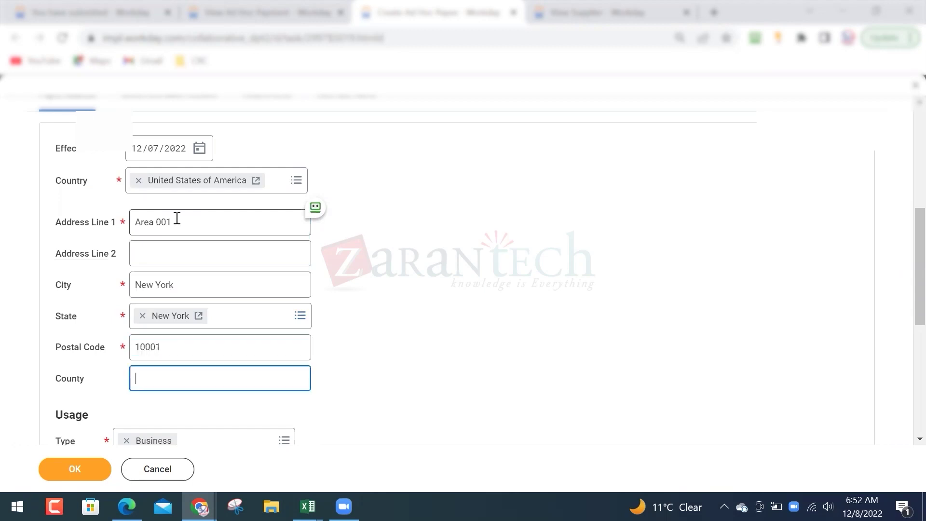
key("Tab")
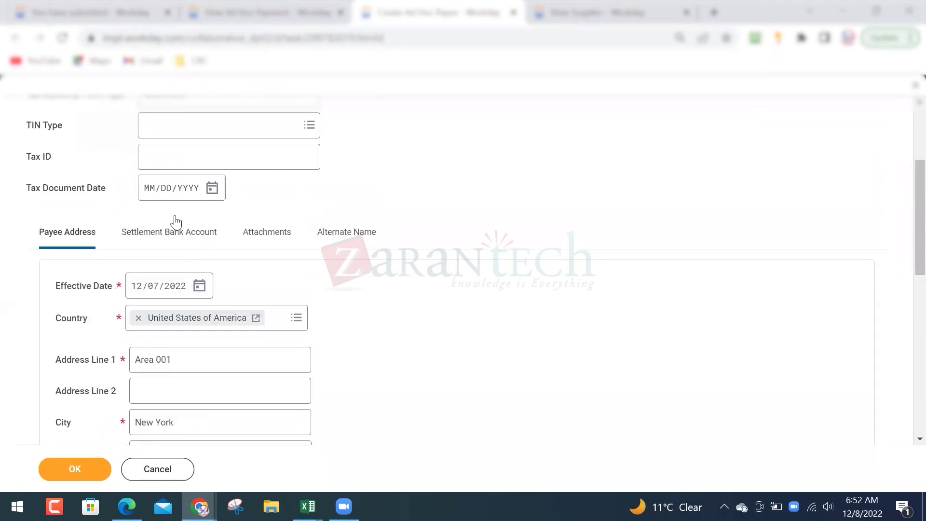
- Check the usage settings of the payee address and open the payee's settlement bank account section
left_click(453, 238)
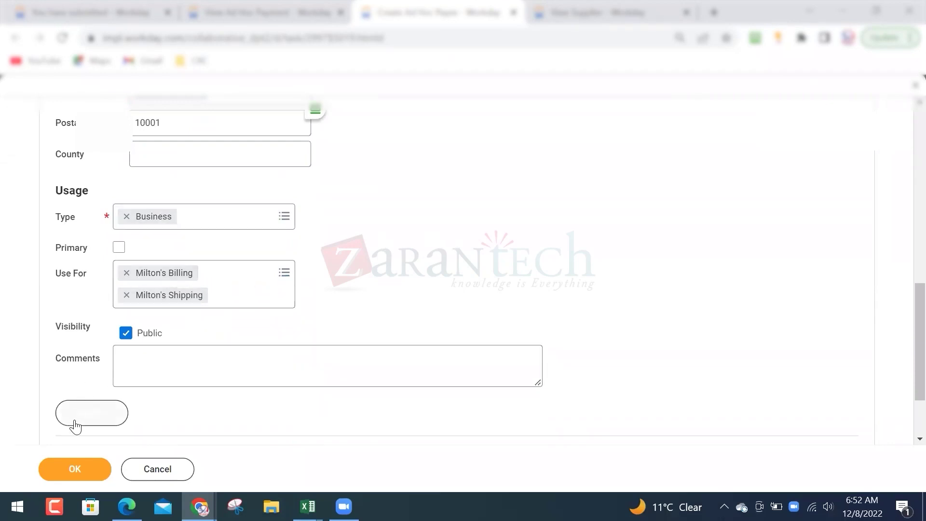
scroll(133, 267, "up", 3)
scroll(134, 261, "up", 3)
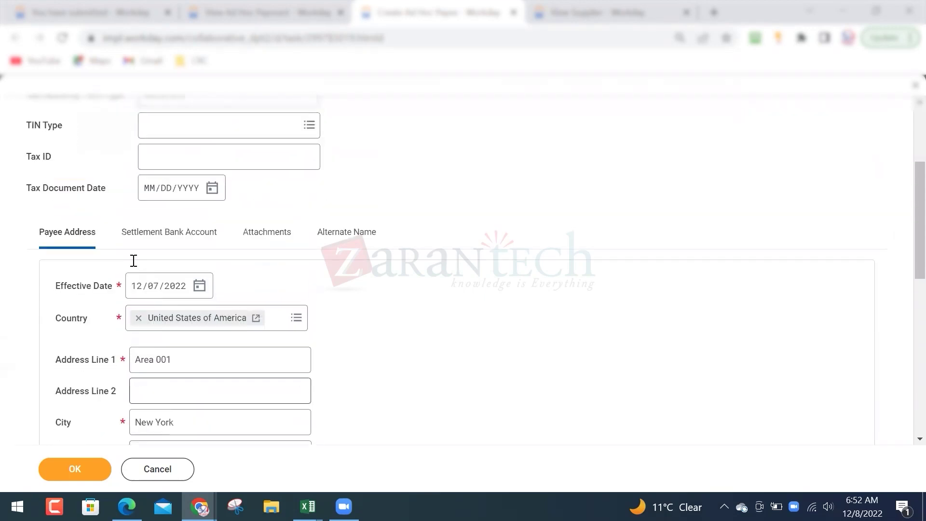
left_click(169, 235)
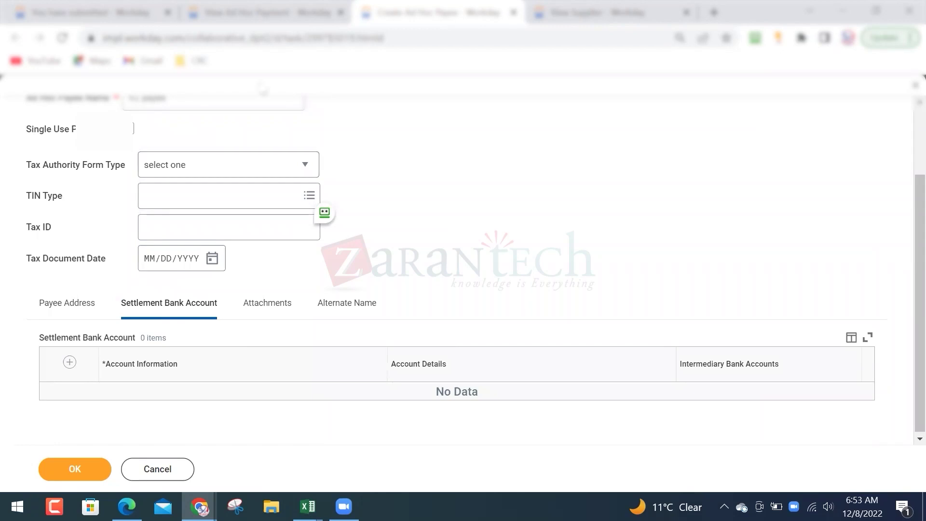
- Switch to the Excel notes workbook and replace the text in cell A185 with "Bank Management"
key("alt+Tab")
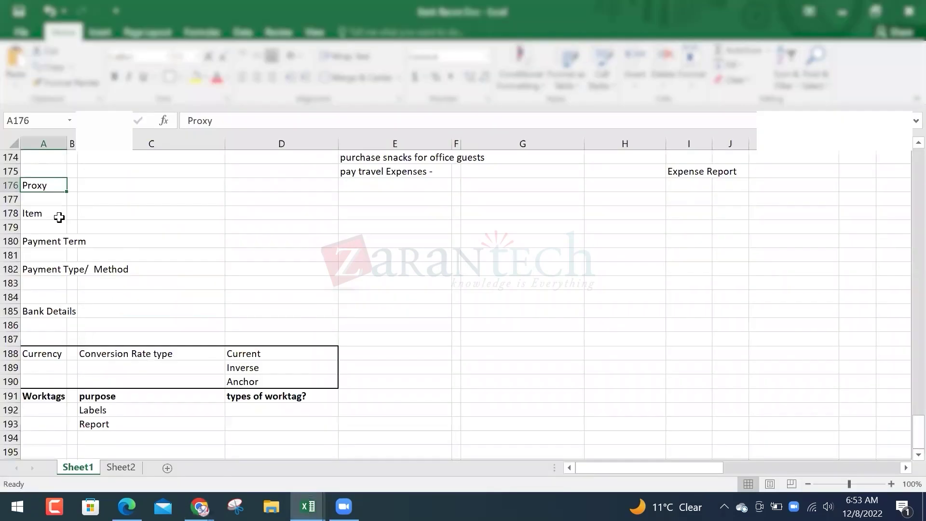
left_click(61, 258)
left_click(53, 308)
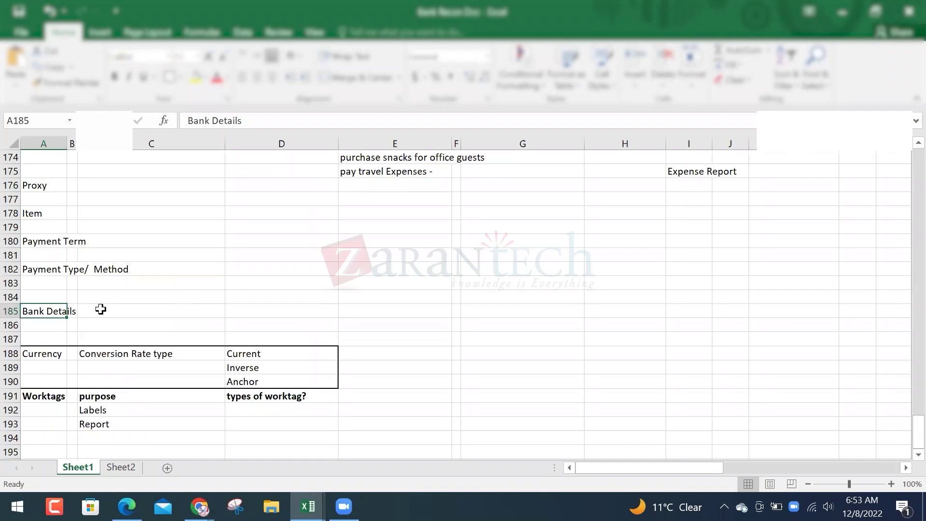
type("Bank Management")
- Enter "Types of Banks" in cell G185, on the Bank Management row
key("Right")
key("Right")
key("Right")
key("Right")
key("Right")
key("Right")
type("Typ")
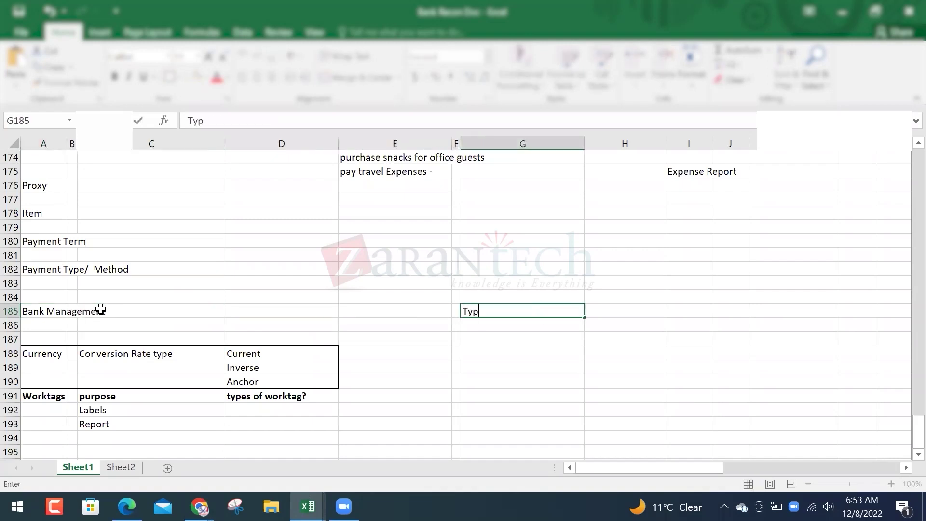
type("es of Banks")
key("ctrl+Return")
- Enter "Type of Account" in cell H185, beside "Types of Banks"
key("Down")
key("Home")
key("Right")
key("Right")
key("Right")
key("Right")
key("Right")
key("Right")
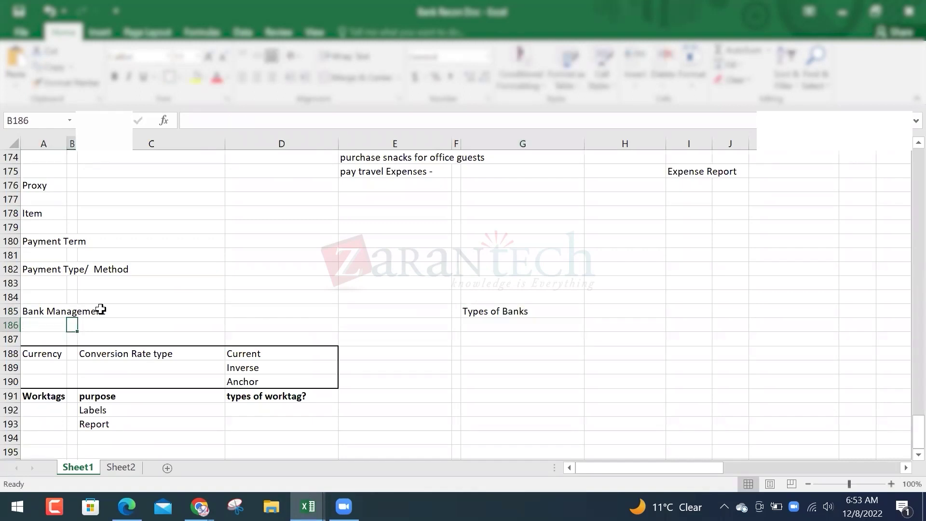
key("Up")
key("Right")
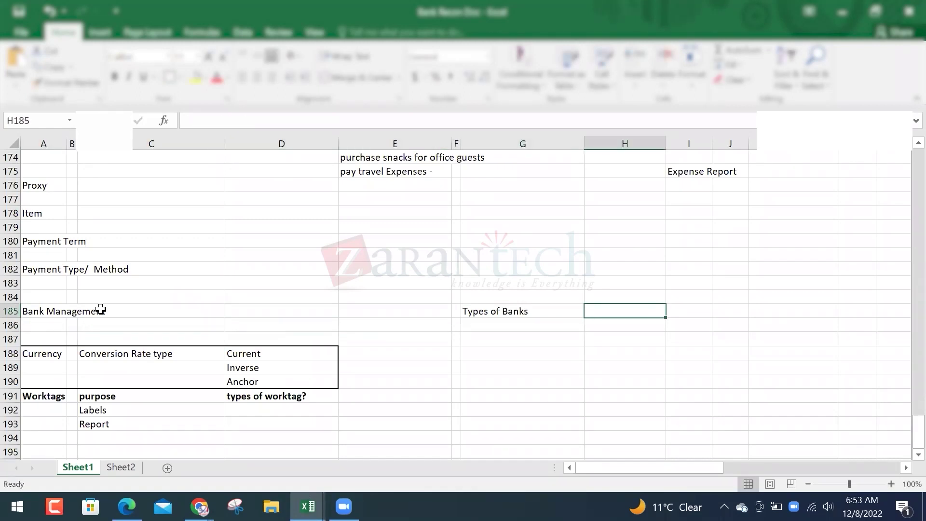
type("Ty")
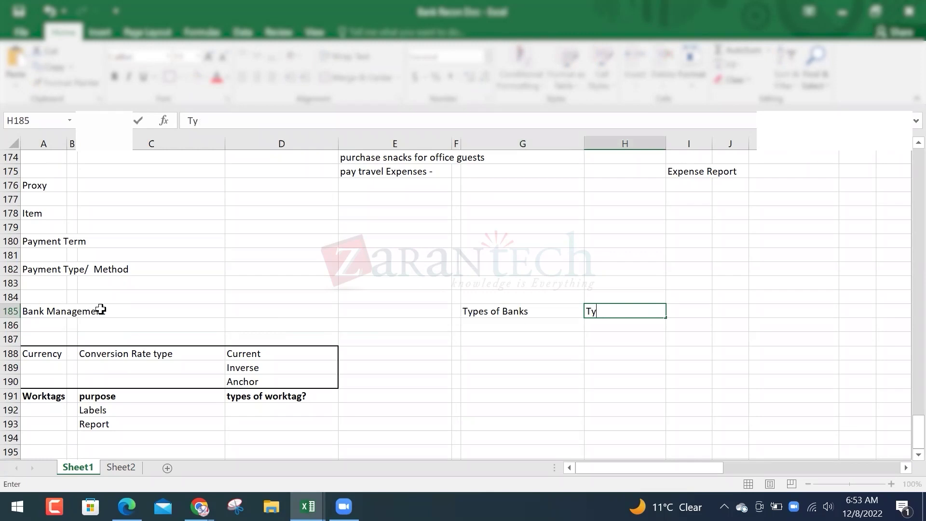
type("pe of Account")
key("Return")
- Switch back to Workday, check the payee's Alternate Name section and save the new ad hoc payee
key("alt+Tab")
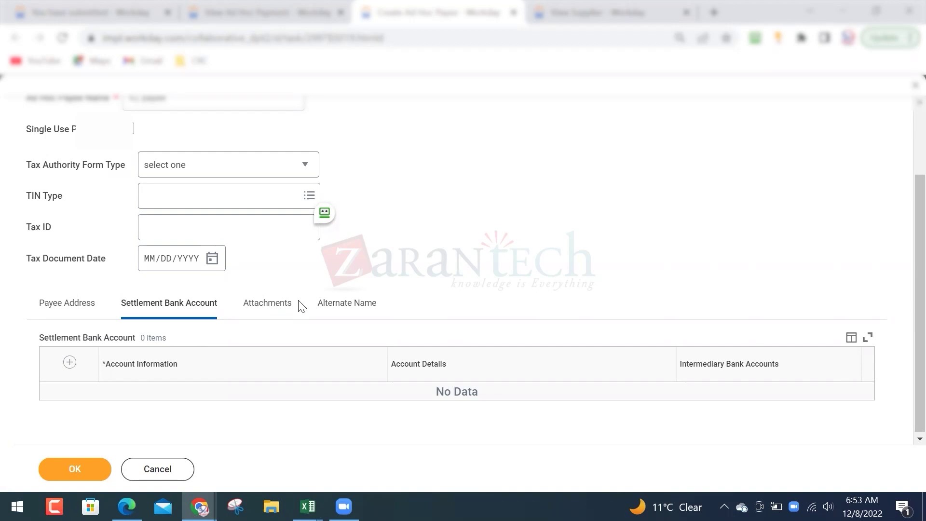
left_click(357, 304)
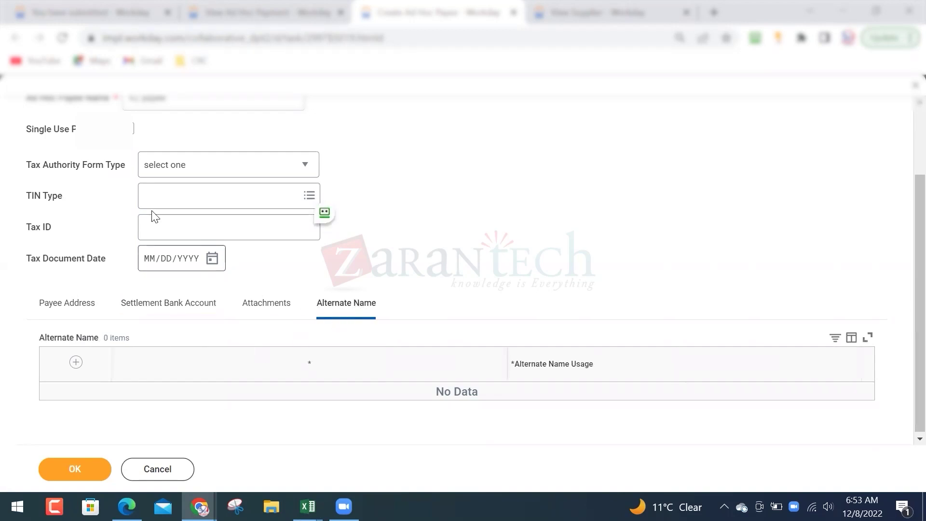
scroll(149, 212, "up", 2)
scroll(144, 186, "down", 1)
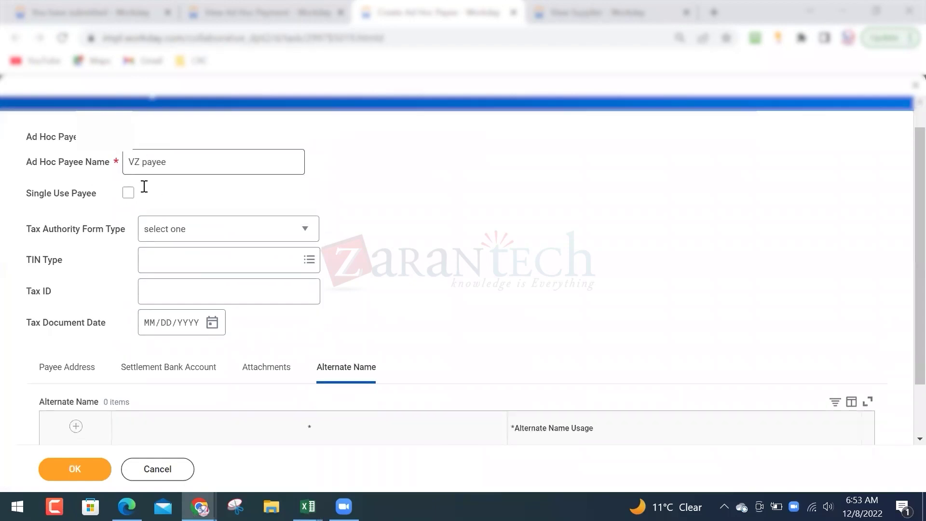
scroll(144, 186, "down", 1)
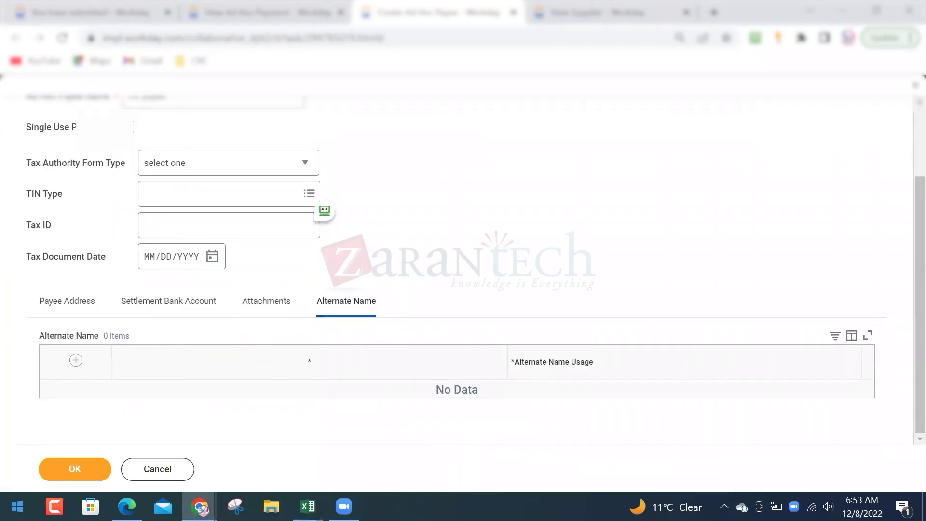
left_click(85, 469)
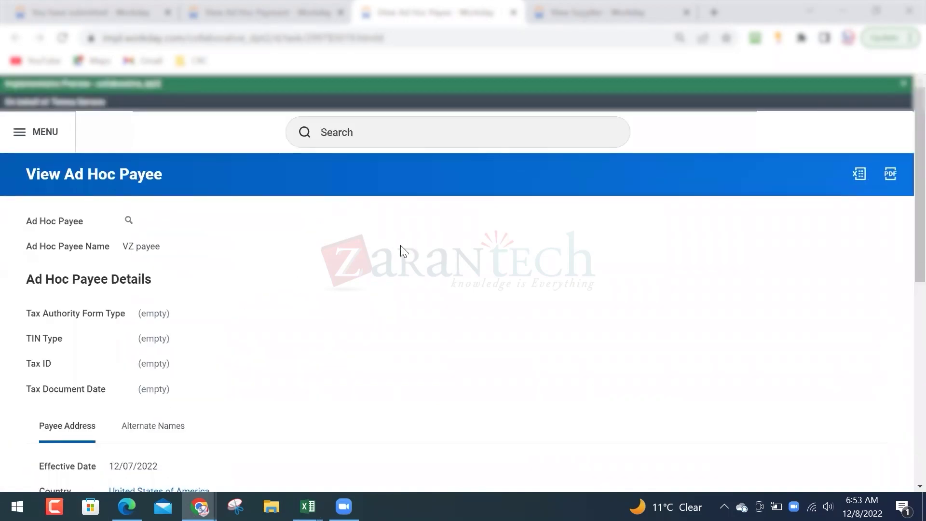
- Examine the saved VZ payee record, including its tax details, address and address usage
scroll(407, 251, "down", 3)
scroll(152, 177, "up", 2)
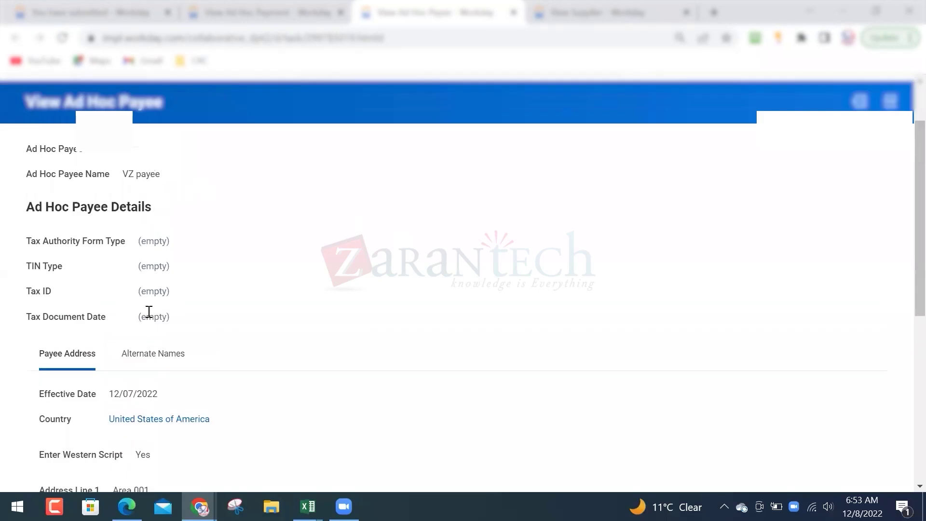
scroll(149, 314, "down", 3)
scroll(149, 314, "down", 3)
scroll(149, 319, "down", 1)
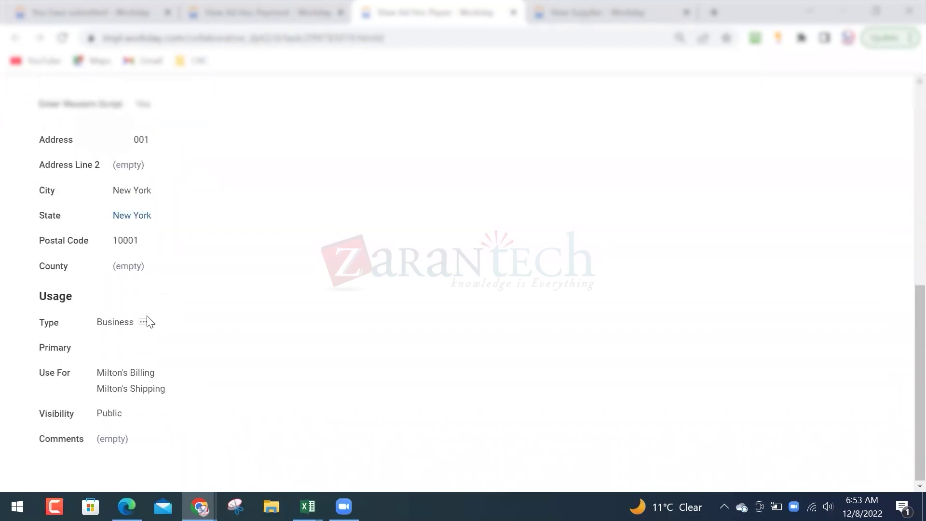
scroll(147, 319, "up", 6)
scroll(147, 318, "up", 3)
- From the VZ payee record's related actions, start creating an ad hoc payment for this payee
mouse_move(141, 227)
left_click(140, 221)
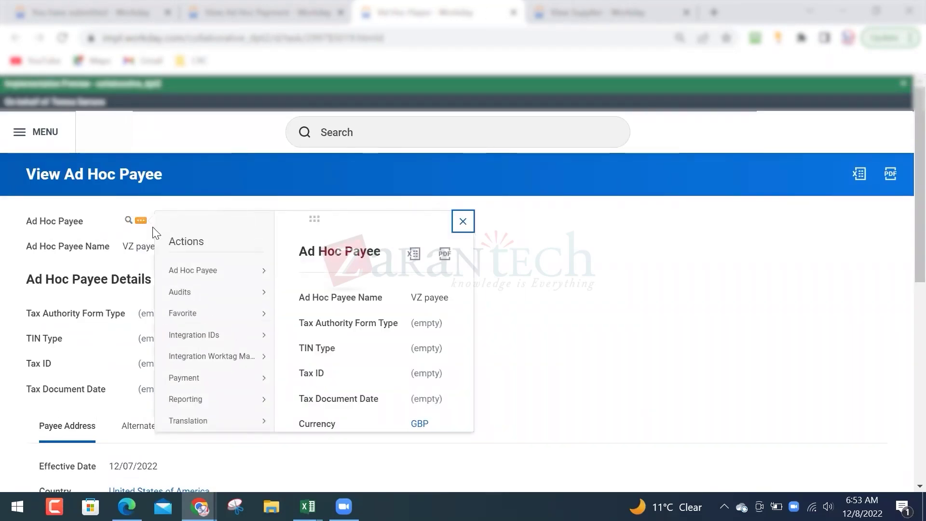
mouse_move(194, 274)
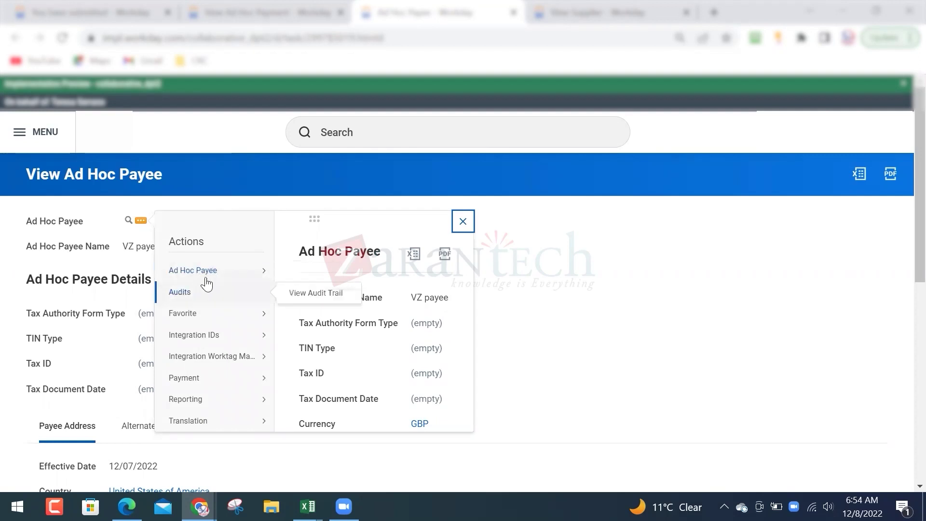
left_click(196, 177)
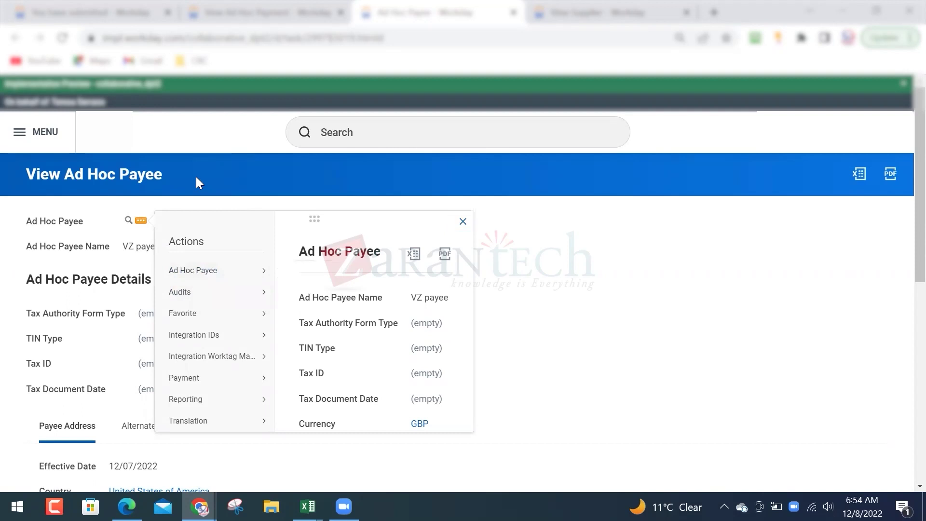
left_click(140, 221)
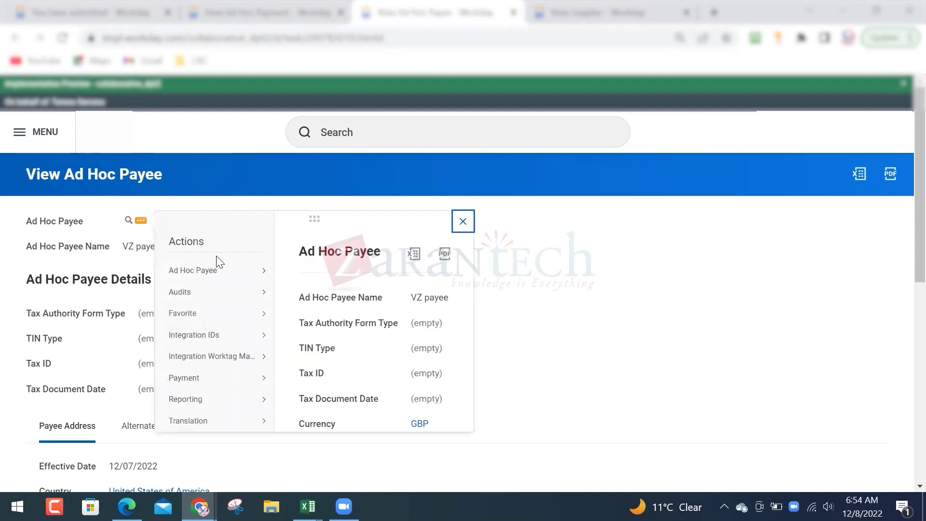
mouse_move(229, 270)
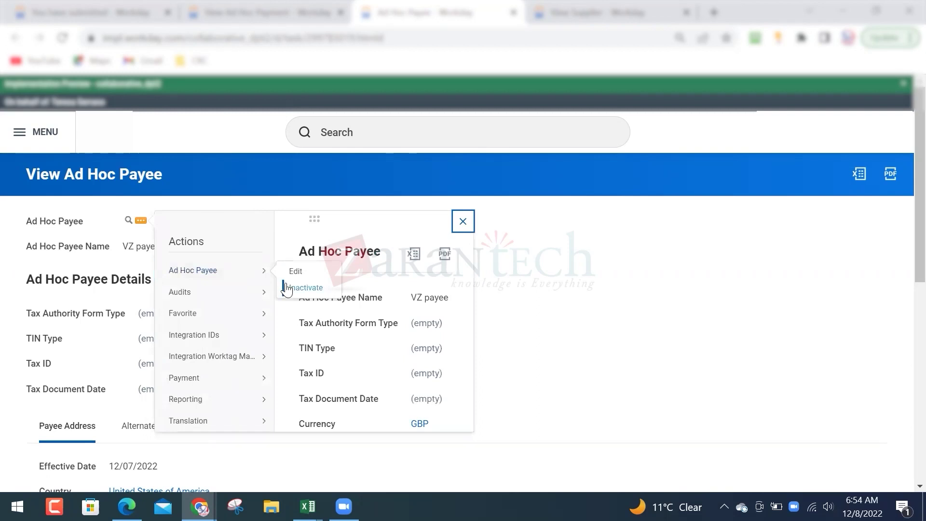
mouse_move(194, 378)
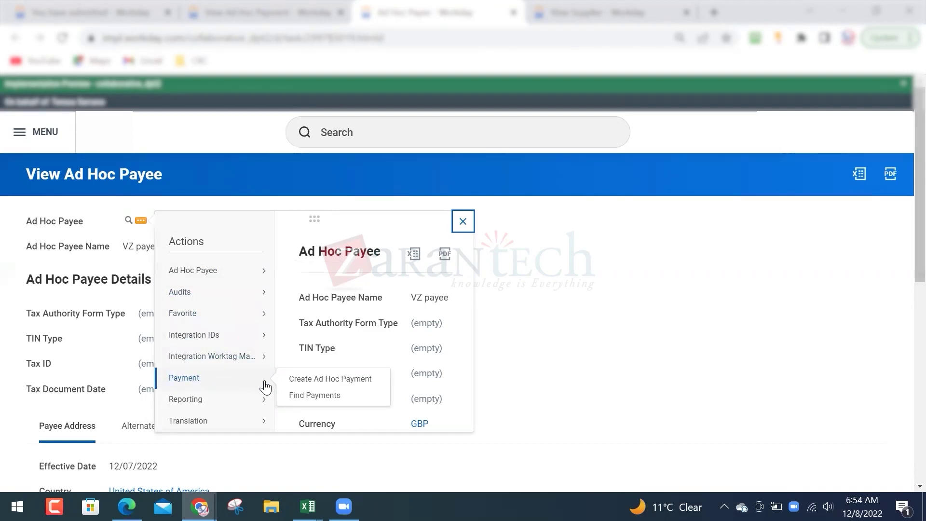
left_click(299, 381)
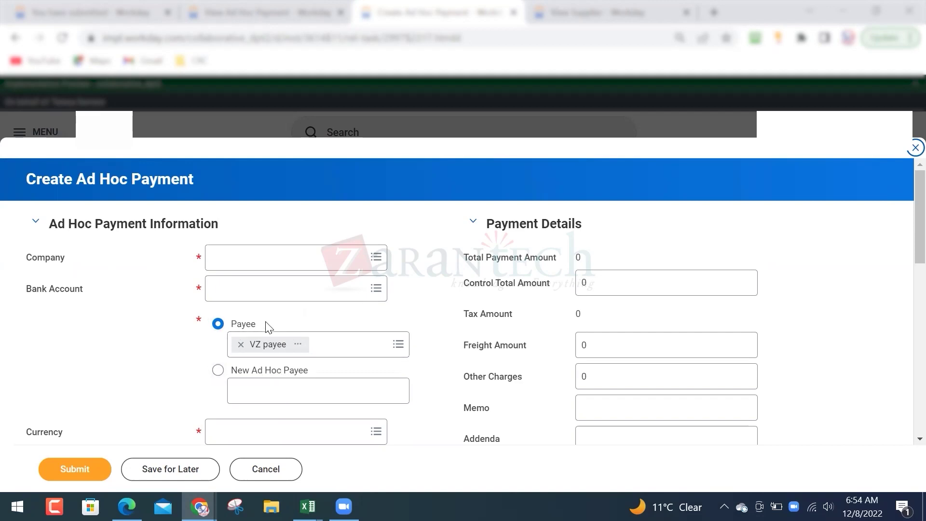
- Review the new ad hoc payment form for VZ payee, including its tax, payee address, settlement bank account, alternate name and additional fields sections
scroll(189, 289, "down", 8)
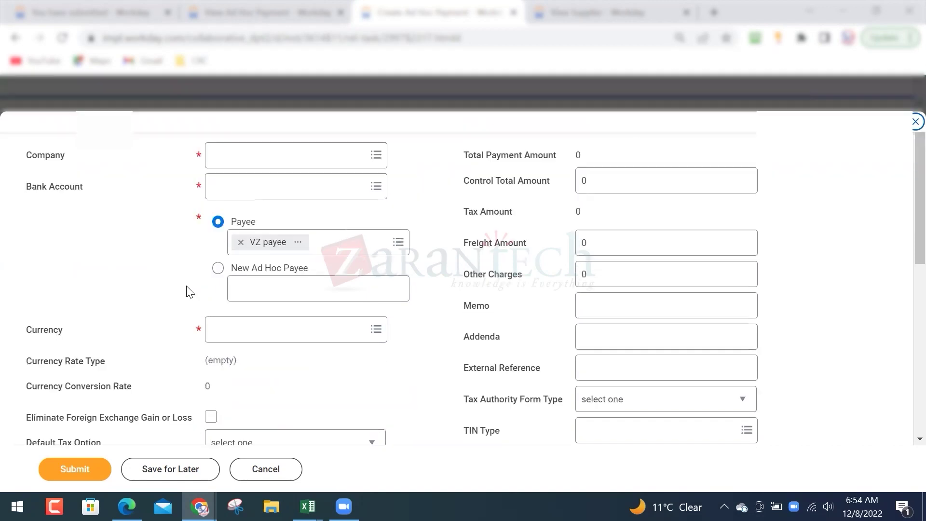
scroll(190, 289, "down", 2)
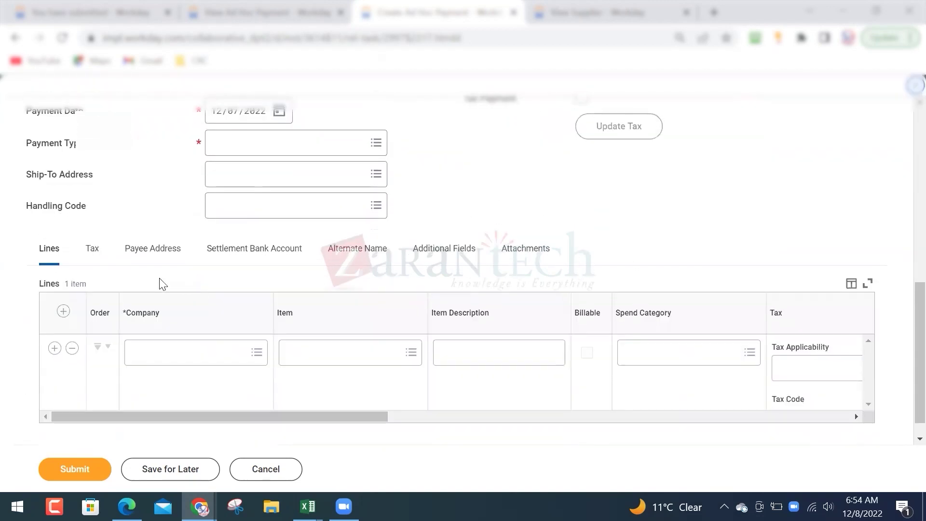
left_click(93, 253)
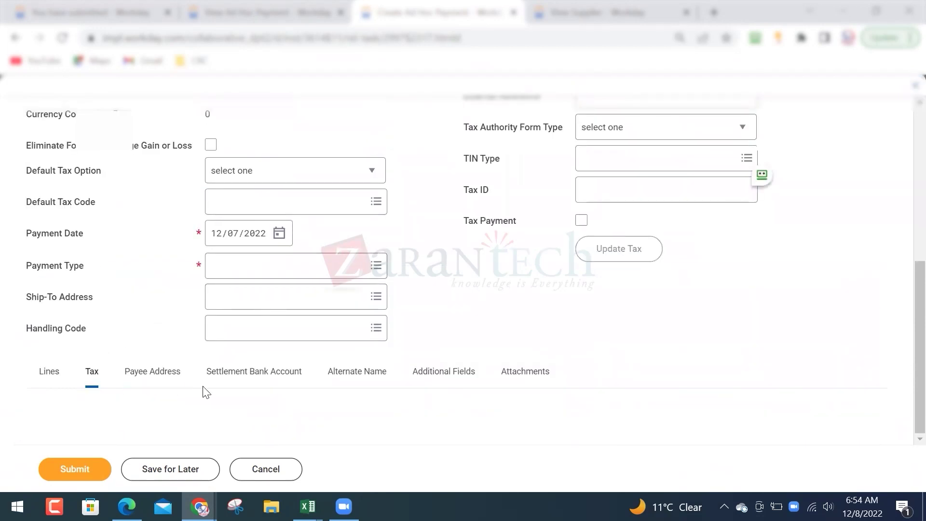
left_click(157, 371)
scroll(210, 369, "down", 3)
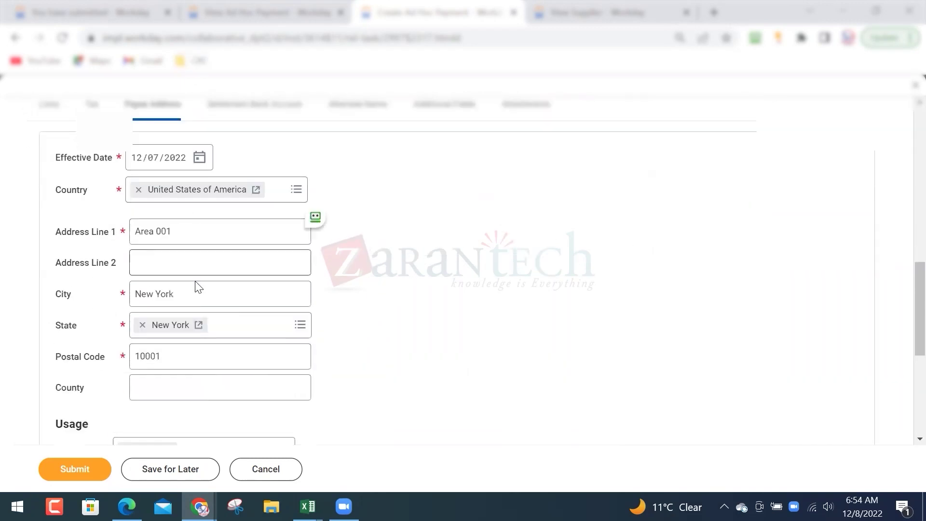
left_click(266, 114)
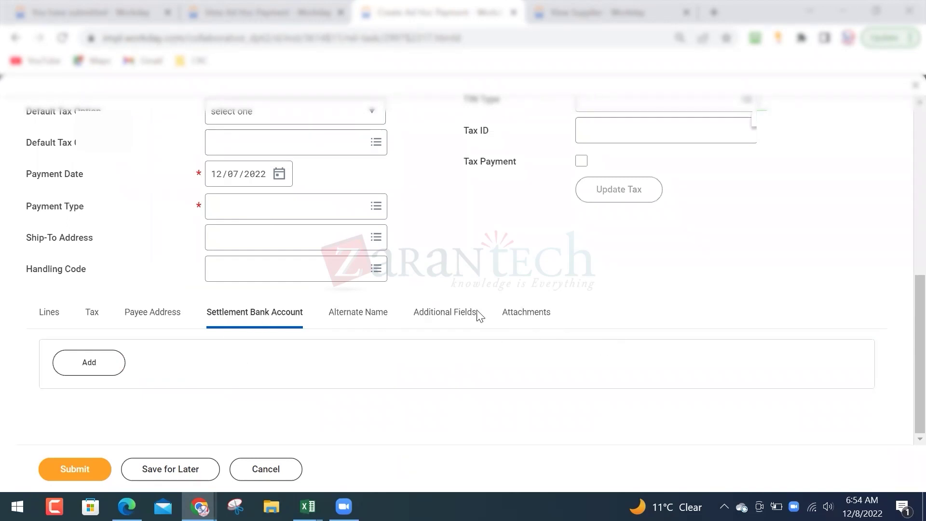
left_click(437, 314)
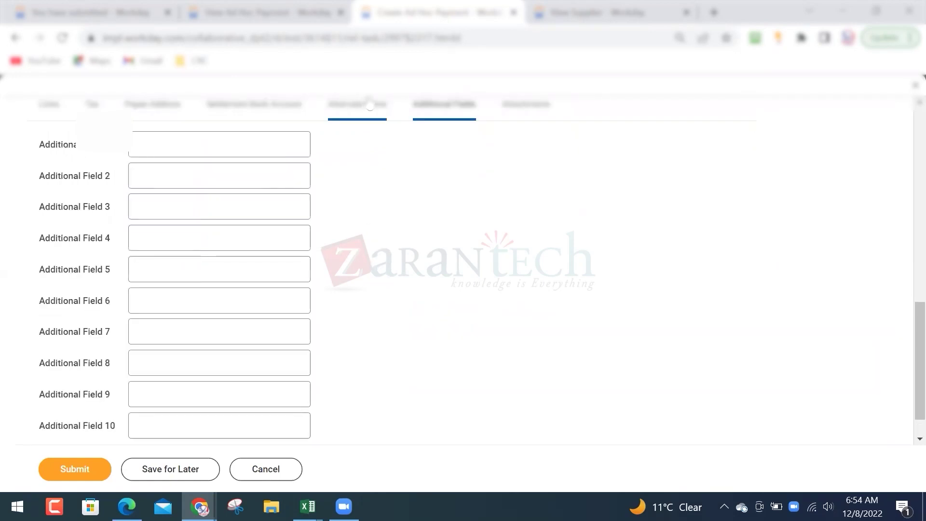
left_click(378, 110)
scroll(351, 238, "up", 7)
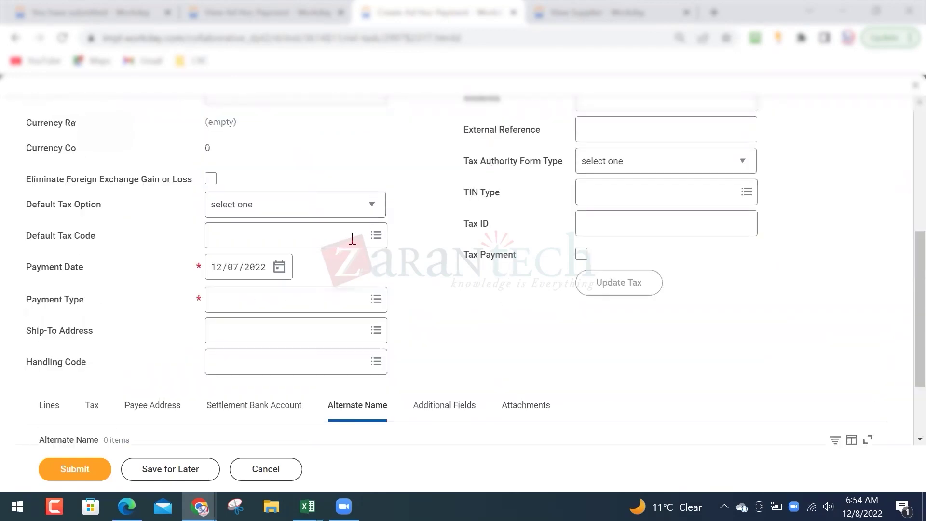
scroll(257, 197, "up", 1)
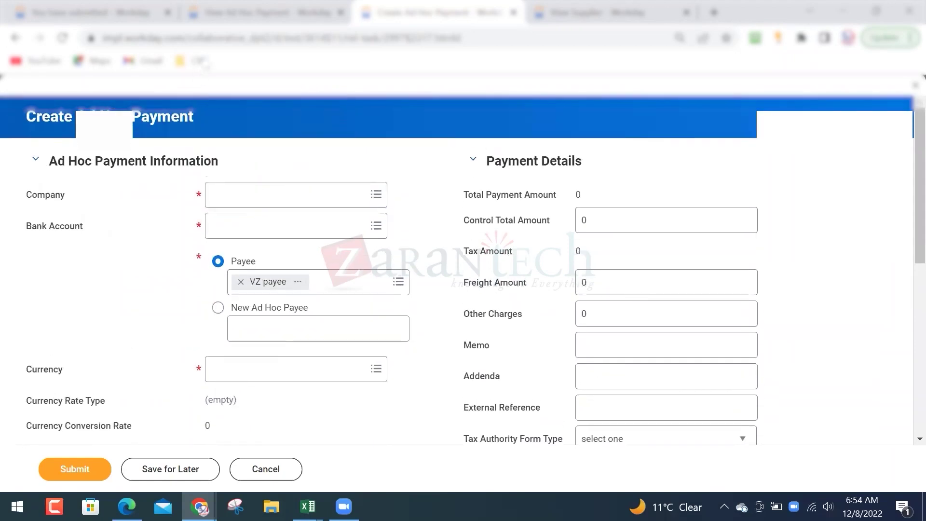
- Return to the existing ad hoc payment page and open the Create Ad Hoc Payment Template task from the "create ad hoc pay" search
left_click(253, 4)
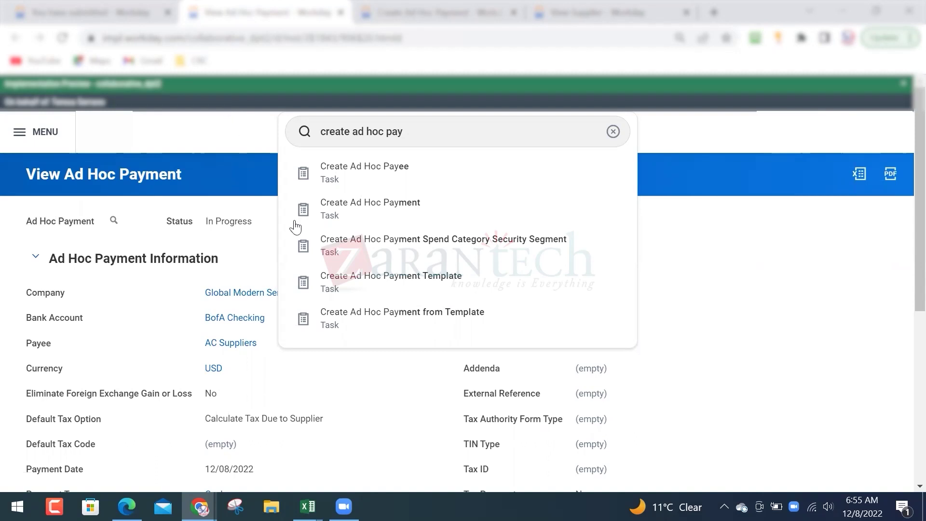
left_click(364, 217)
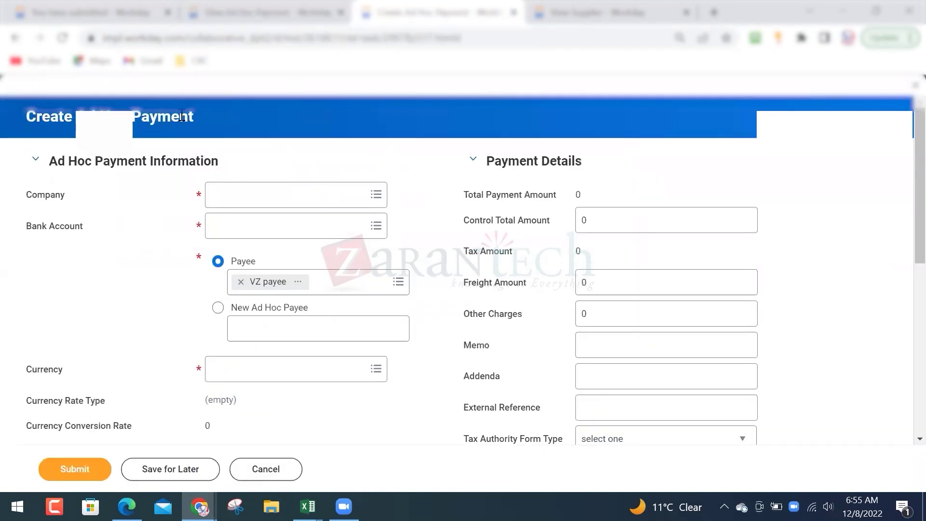
left_click(291, 9)
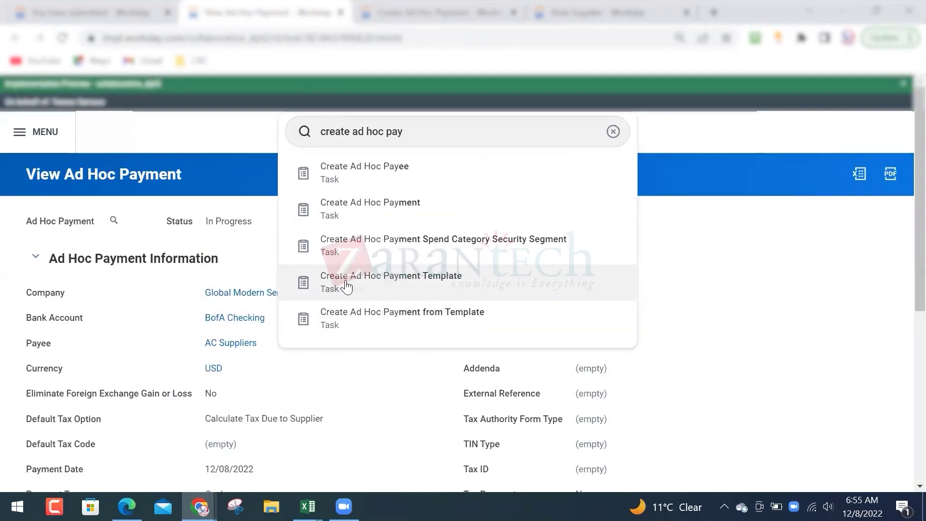
left_click(465, 289)
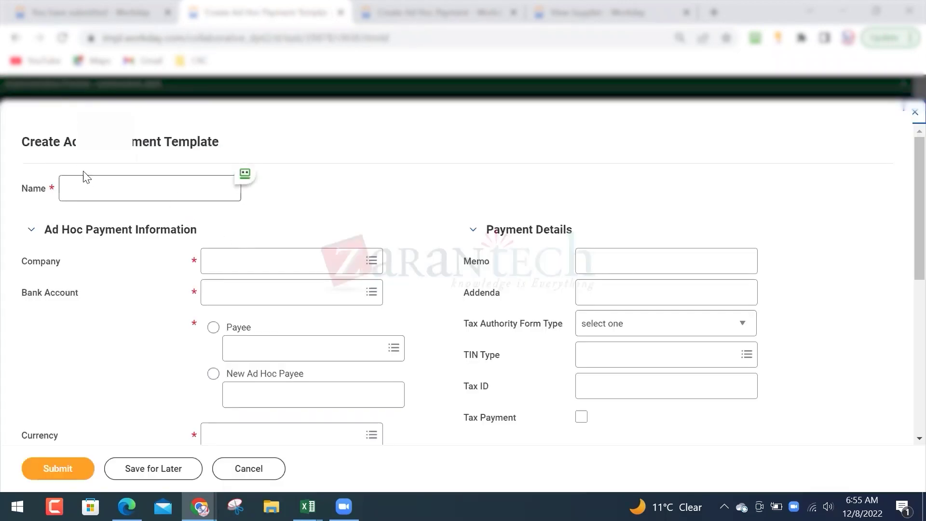
- Name the ad hoc payment template "VZ adhoc Payment Template"
scroll(183, 211, "down", 6)
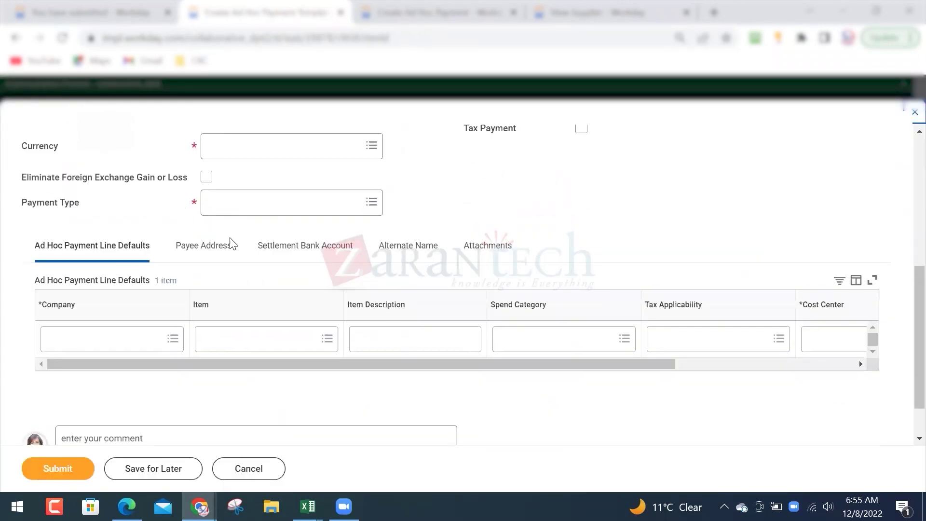
scroll(378, 307, "up", 6)
left_click(149, 184)
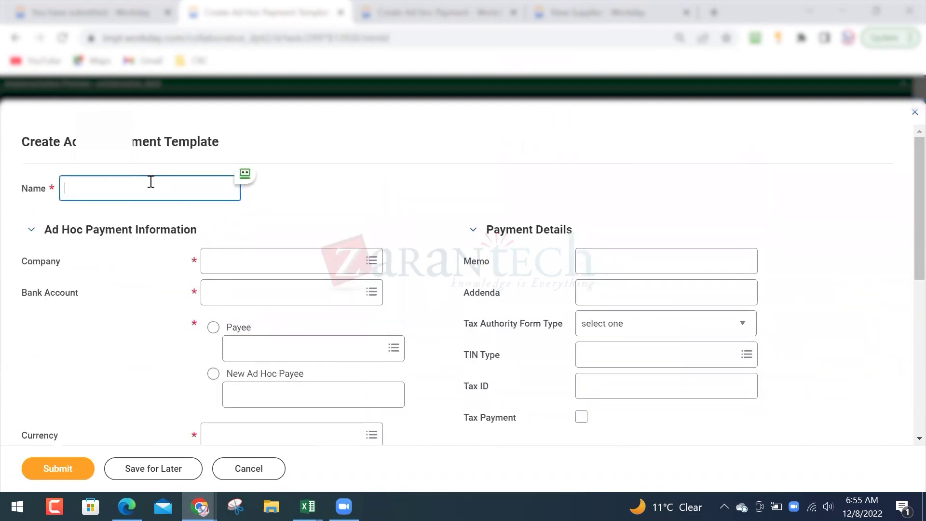
type("VZ ad")
key("shift+Home")
key("Right")
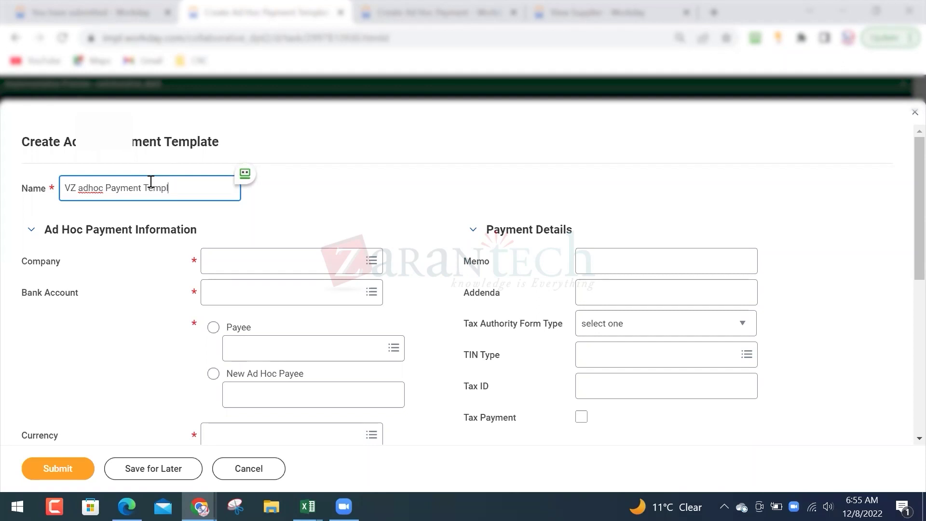
- Set the template's company to Global Modern Services, Inc. (USA) and its bank account to BofA Checking
key("Tab")
key("Tab")
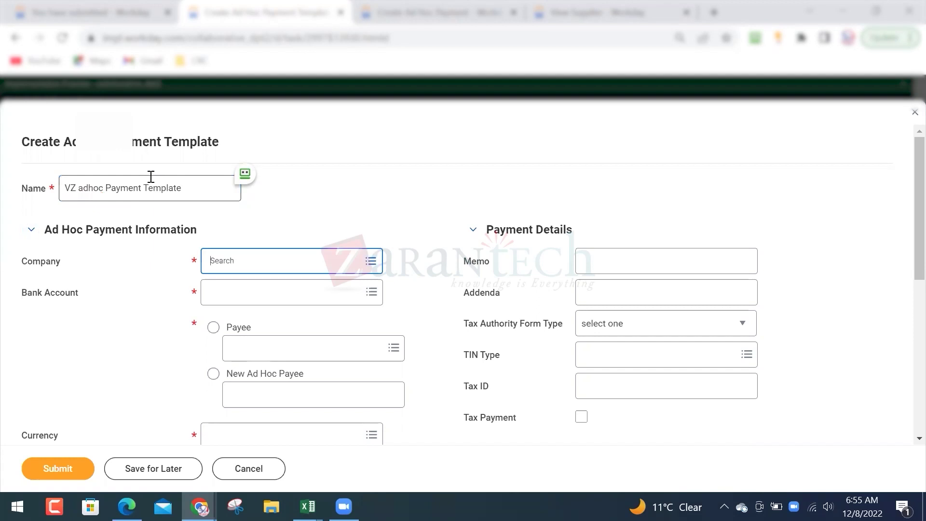
type("gs usa")
key("Return")
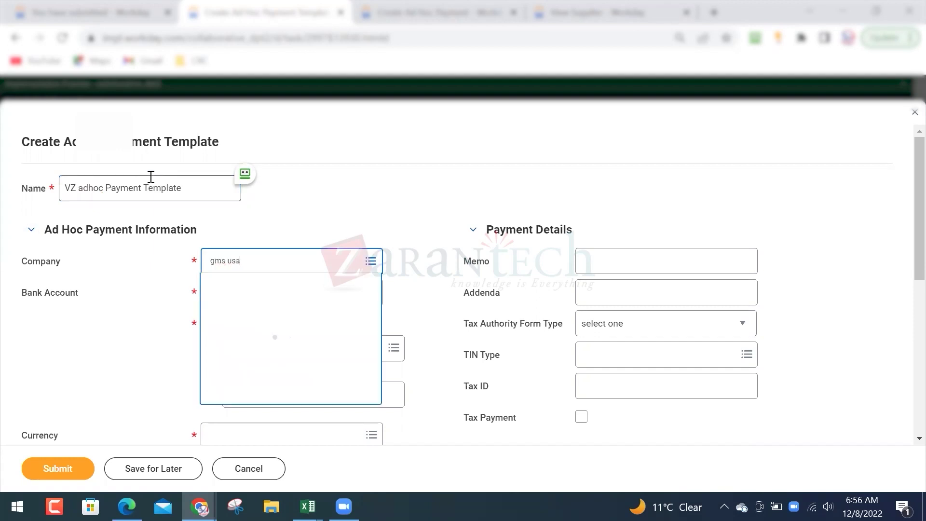
key("Tab")
type("bofa")
key("Return")
- Select VZ payee as the template's existing payee
key("Tab")
key("Tab")
type("V")
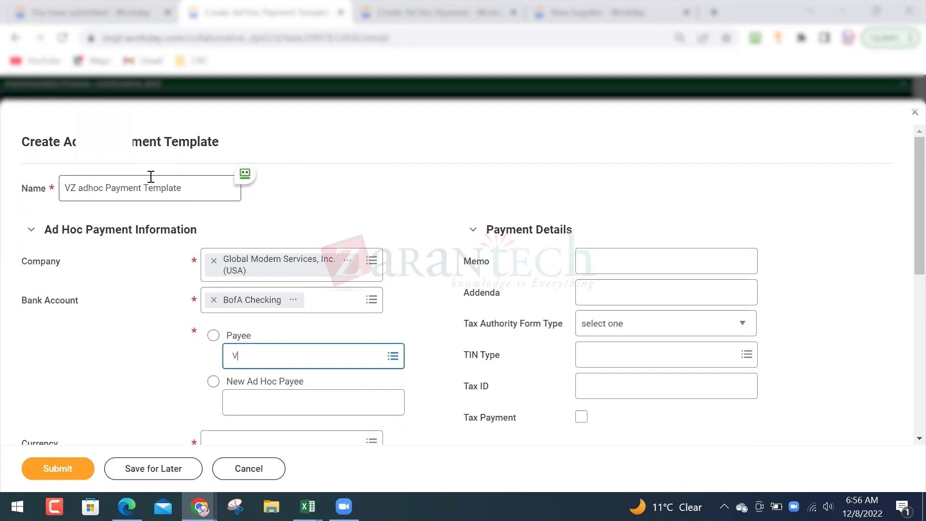
type("Z")
key("Return")
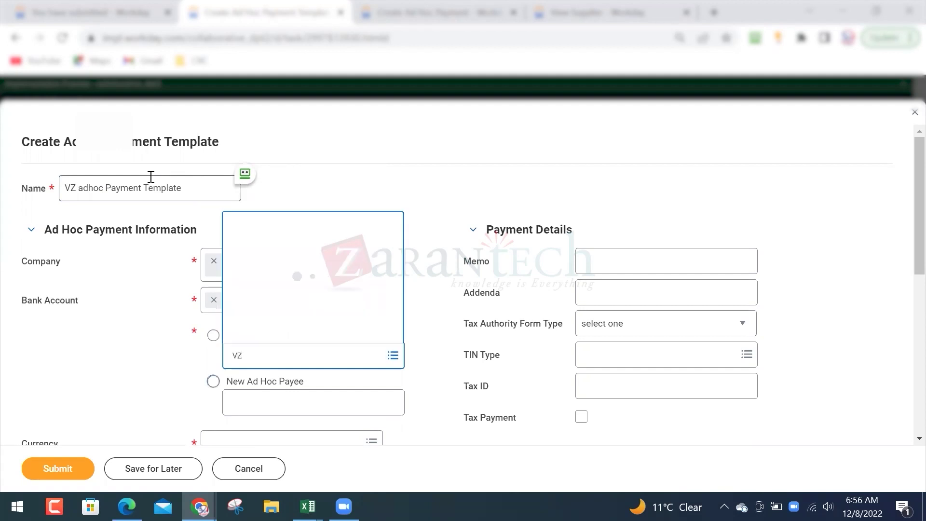
- Set the template's currency to USD
scroll(151, 176, "down", 3)
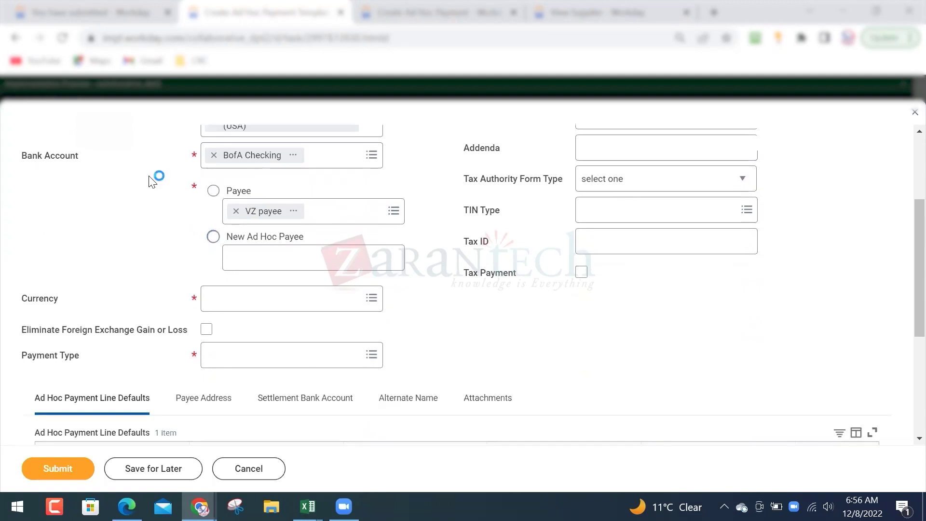
left_click(278, 304)
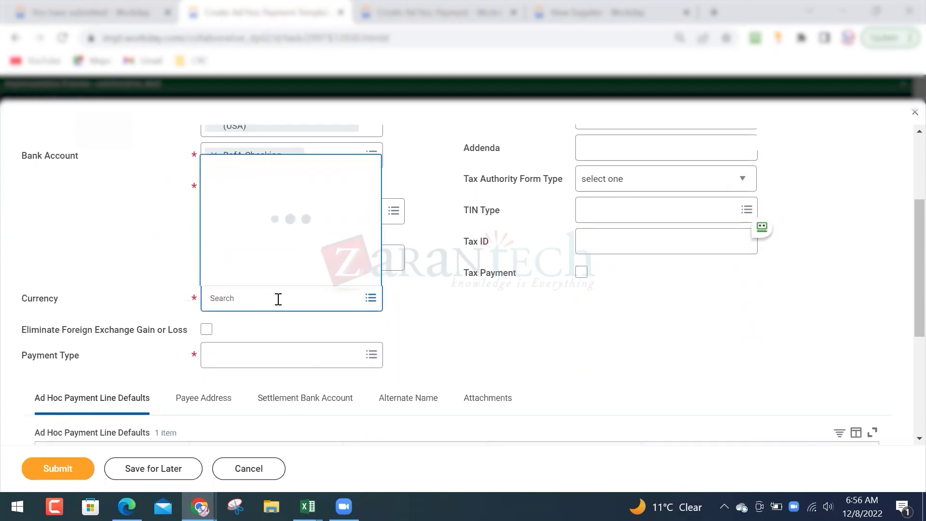
type("usd")
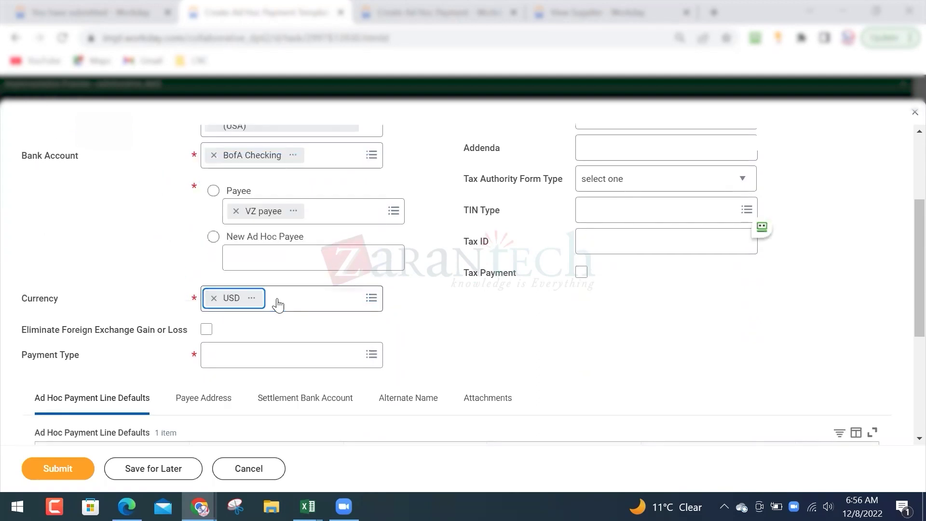
key("Tab")
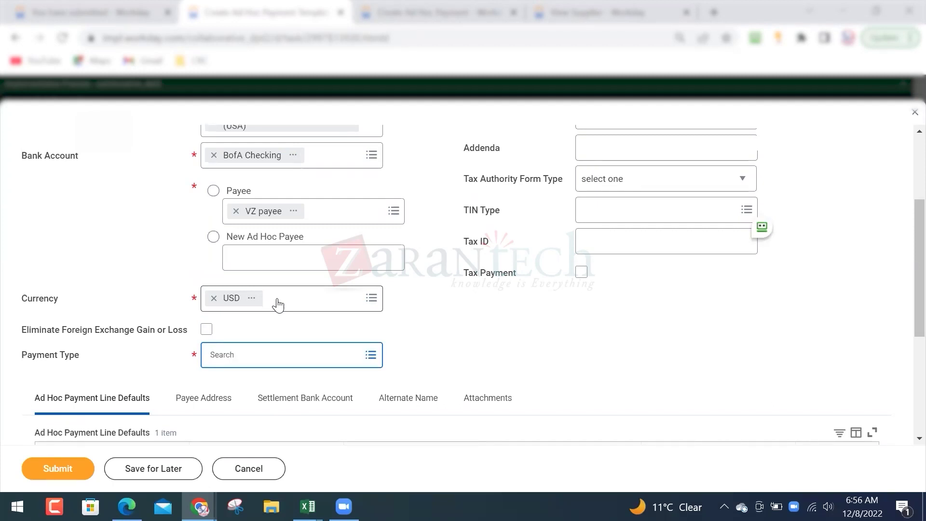
type("bank")
key("Return")
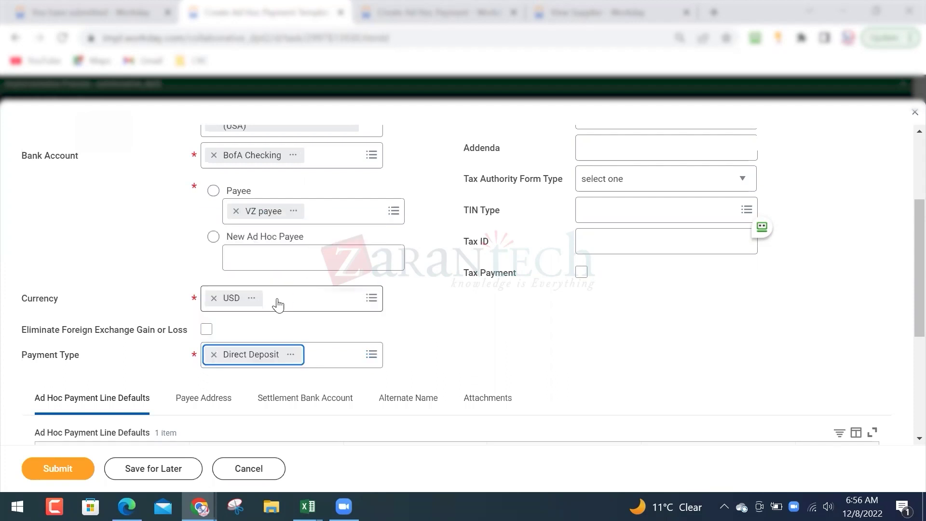
key("alt+Left")
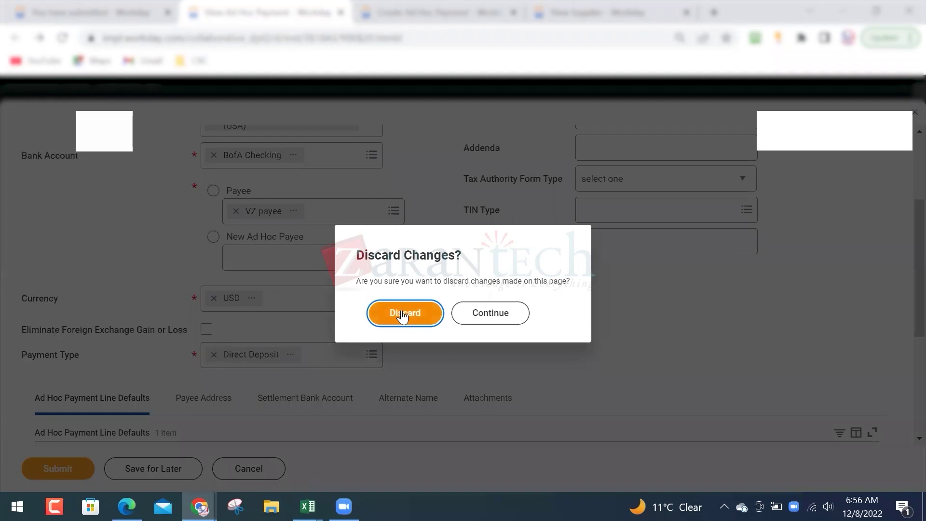
left_click(490, 314)
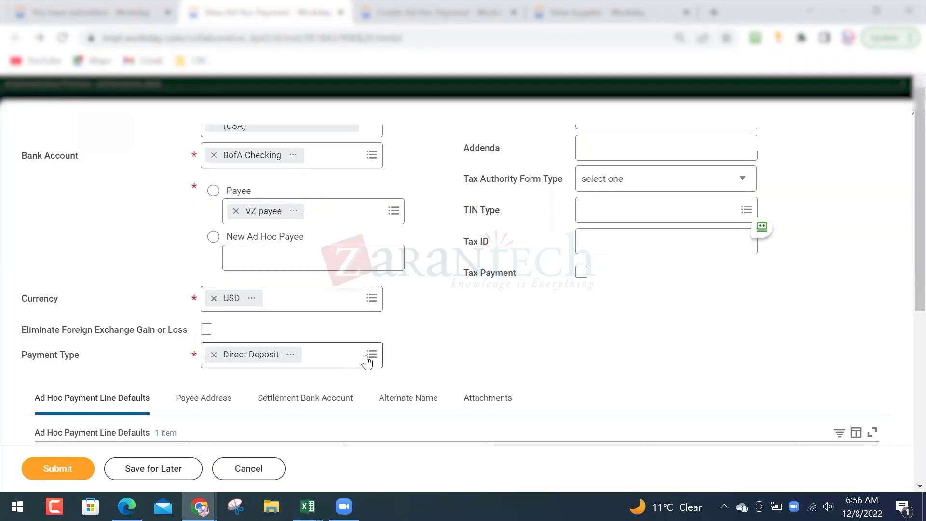
- Set the template's payment type to Check
left_click(370, 355)
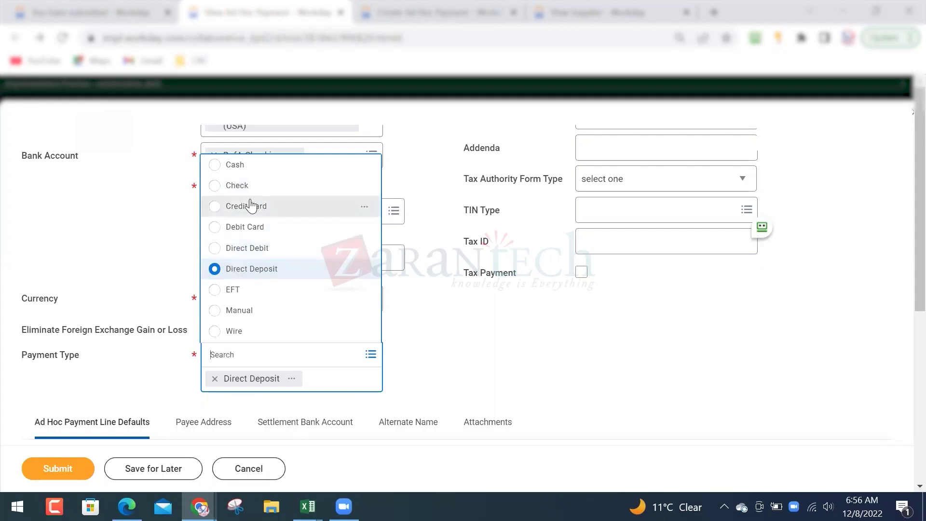
left_click(233, 186)
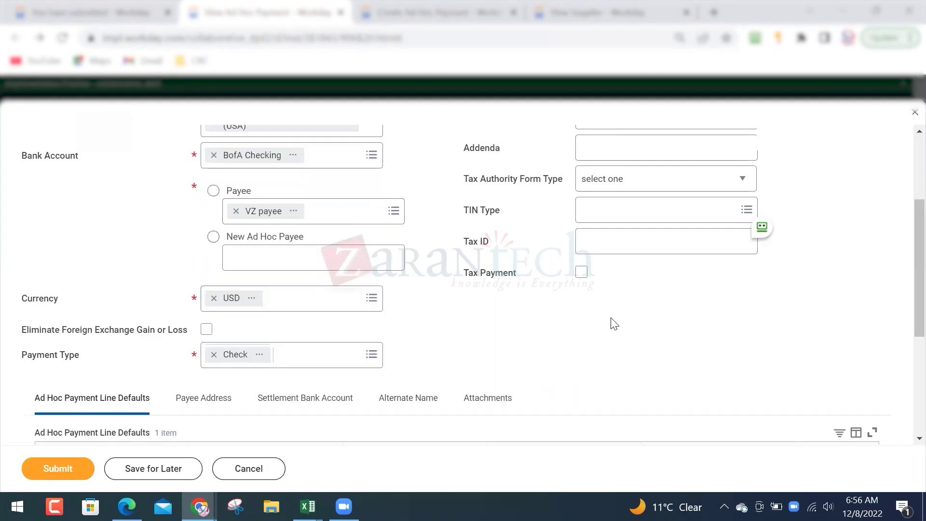
- Enter "legal" as the spend category search for the Global Modern Services line in the ad hoc payment line defaults
scroll(614, 273, "down", 6)
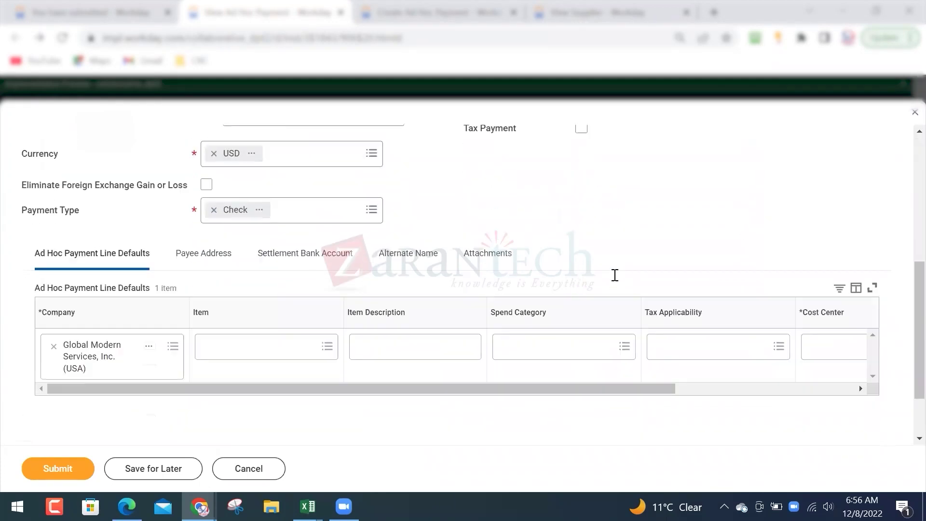
scroll(614, 274, "down", 2)
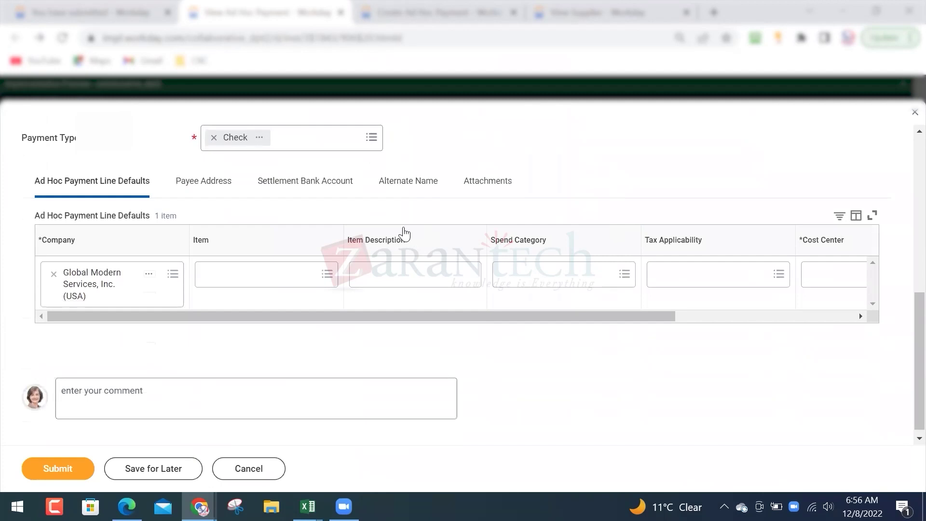
left_click(591, 271)
type("legal")
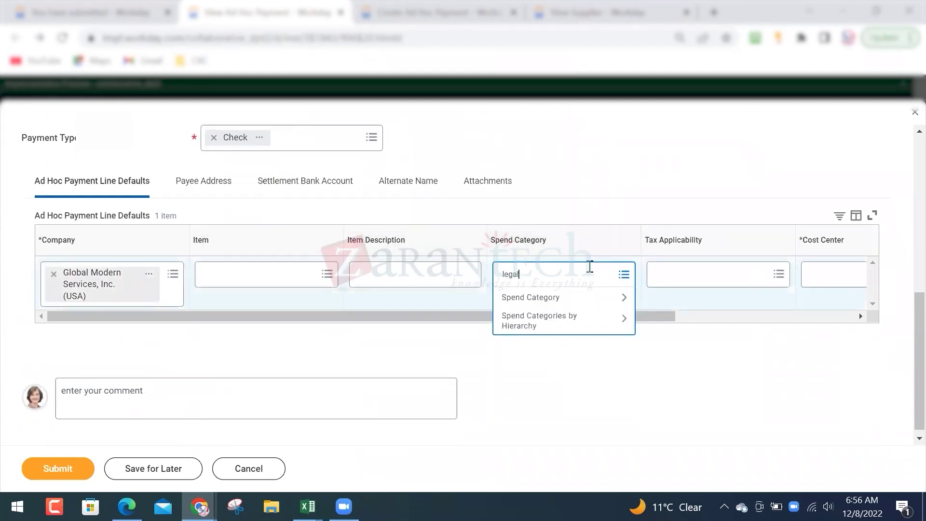
- Set the template line's spend category to Legal & Auditing Fees and its cost center to 36100 Consulting Services - North America
key("Return")
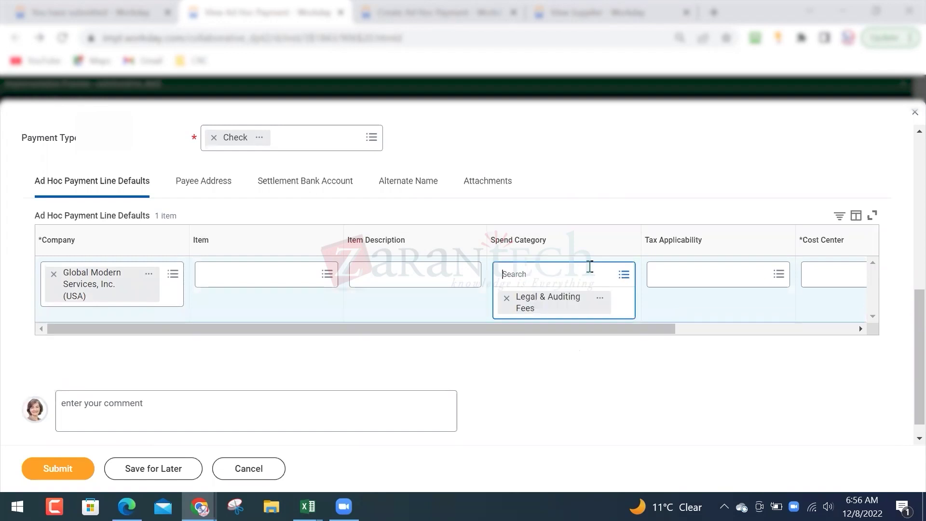
left_click_drag(573, 323, 843, 301)
left_click(664, 271)
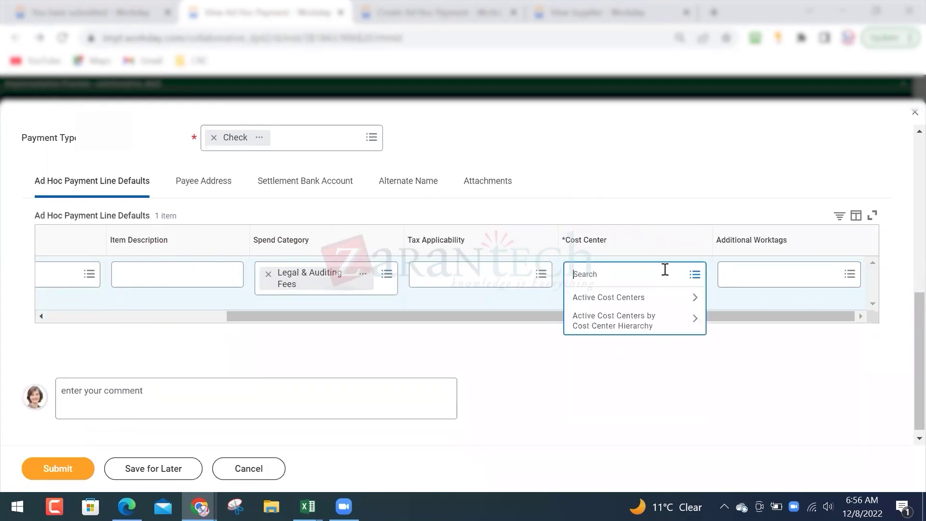
type("3")
key("Return")
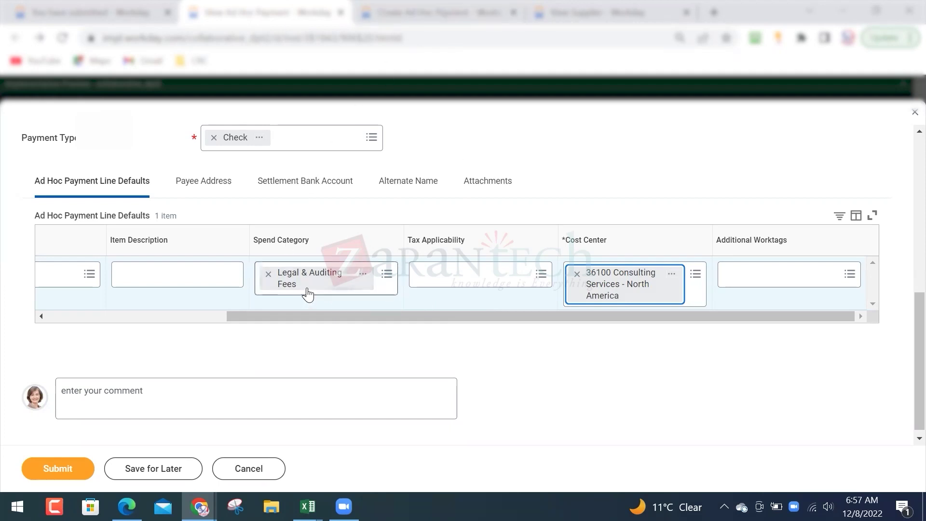
- Try to submit the ad hoc payment template and read the details of the reported error
scroll(270, 265, "up", 10)
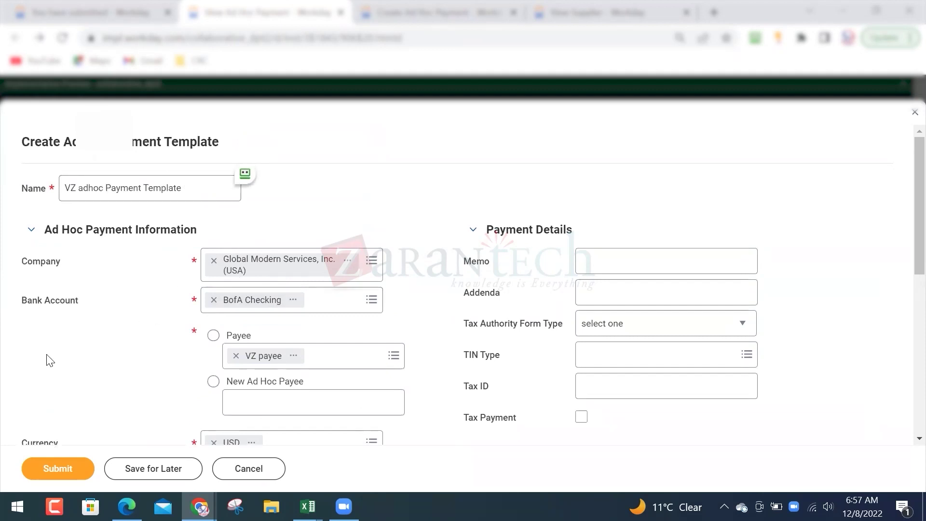
scroll(45, 361, "down", 10)
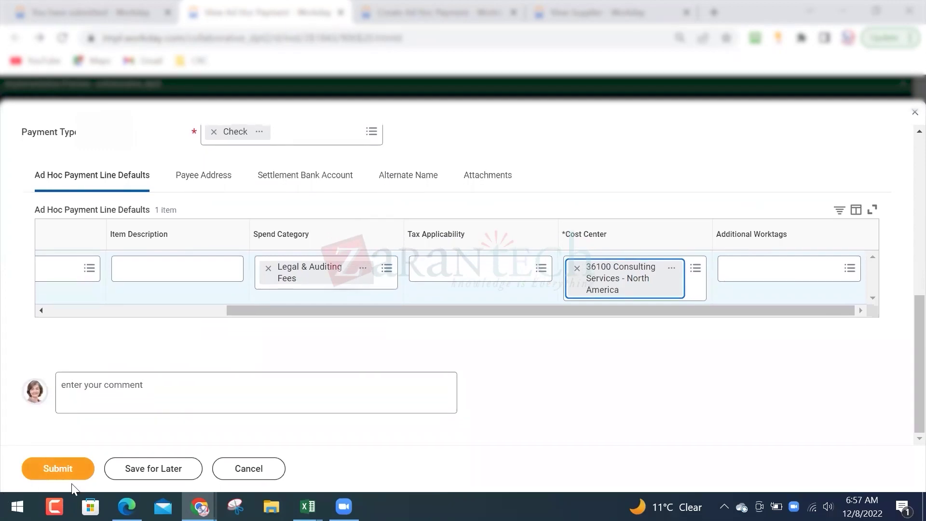
left_click(71, 475)
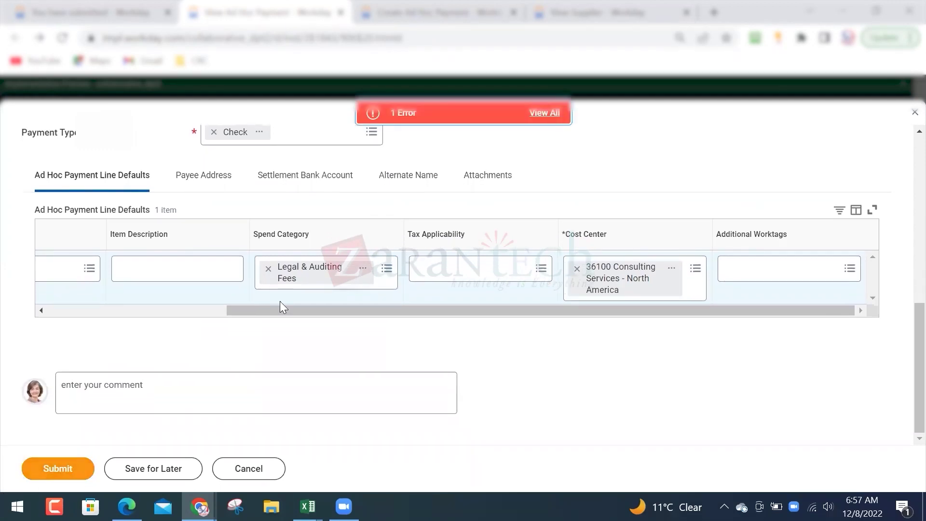
left_click(388, 117)
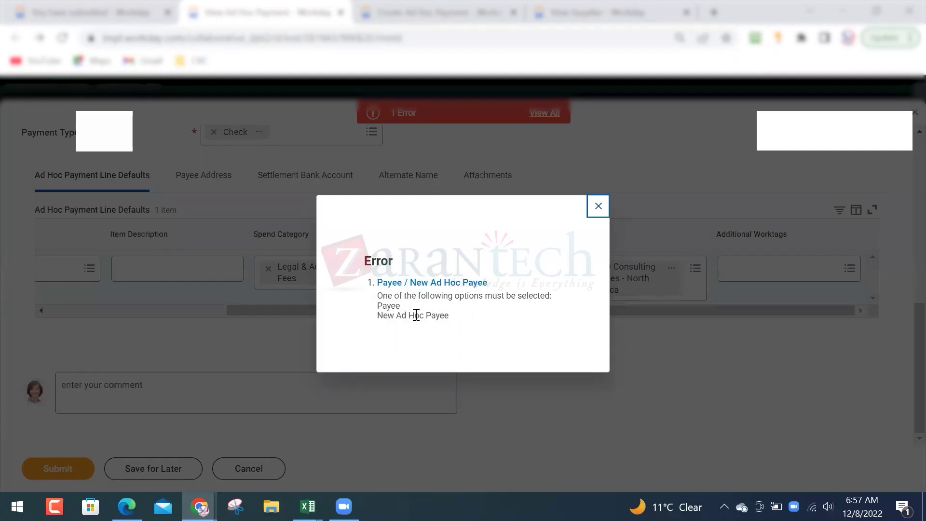
left_click(594, 212)
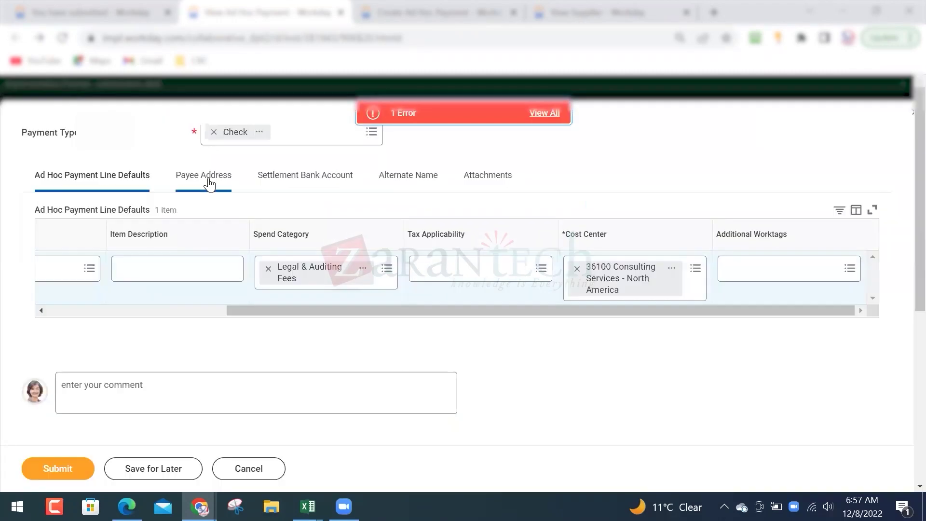
- Select the Payee option for the existing VZ payee and resubmit the template
scroll(193, 241, "up", 5)
left_click(214, 289)
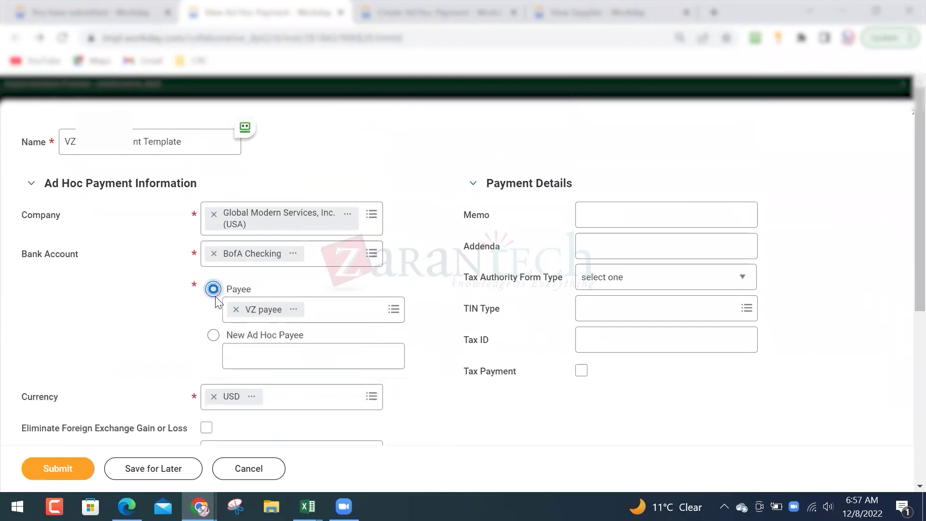
scroll(132, 270, "down", 3)
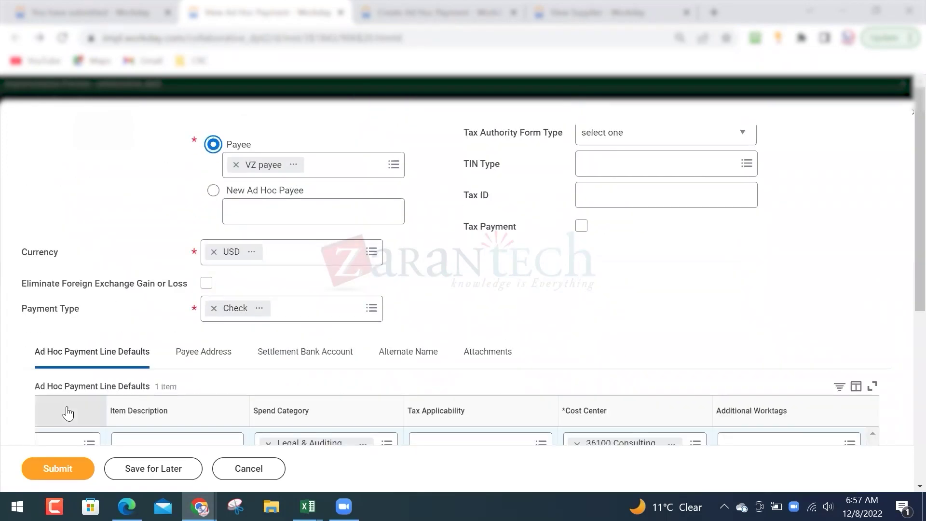
left_click(75, 468)
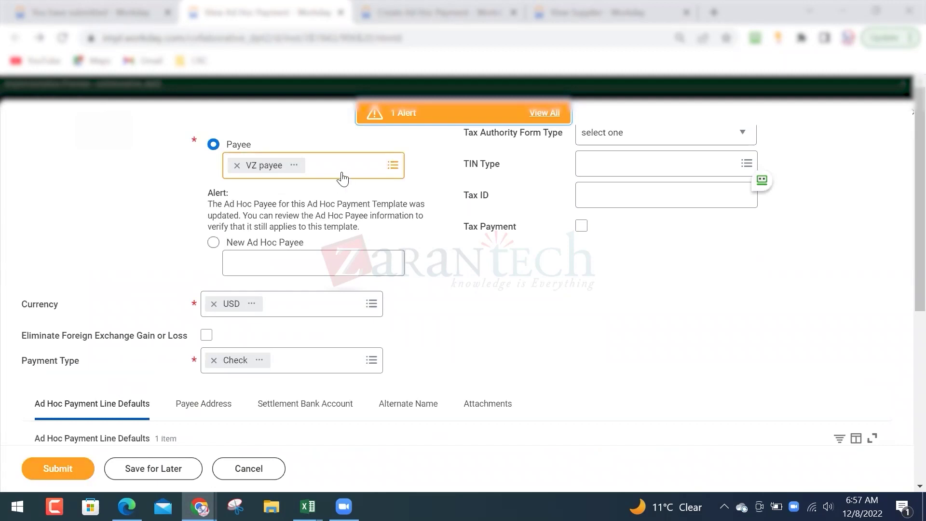
- Review and dismiss the payee alert, submit the template, and expand the submission's Details and Process section
left_click(411, 119)
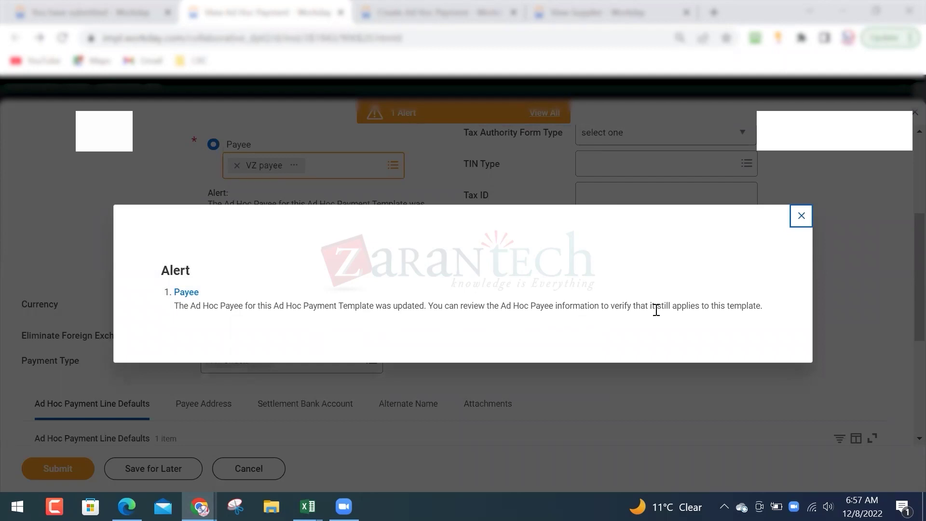
left_click(801, 215)
left_click(65, 465)
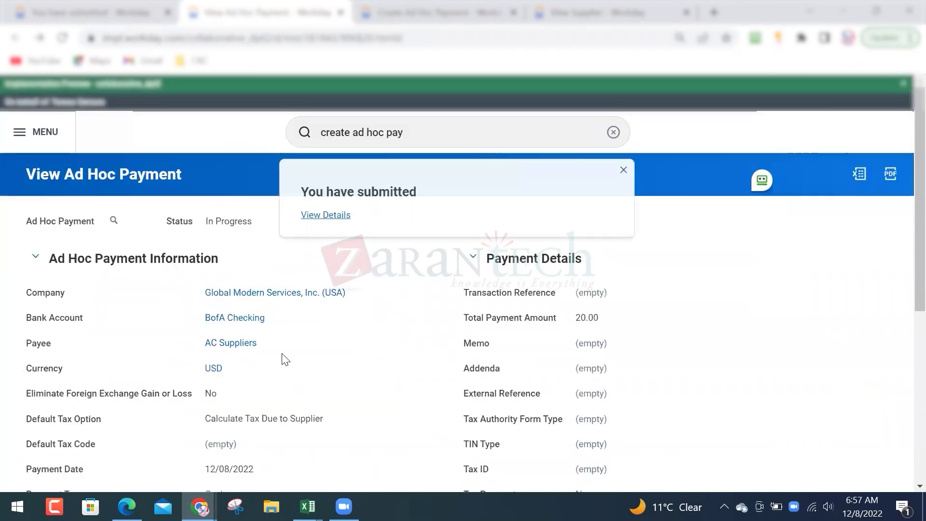
left_click(337, 216)
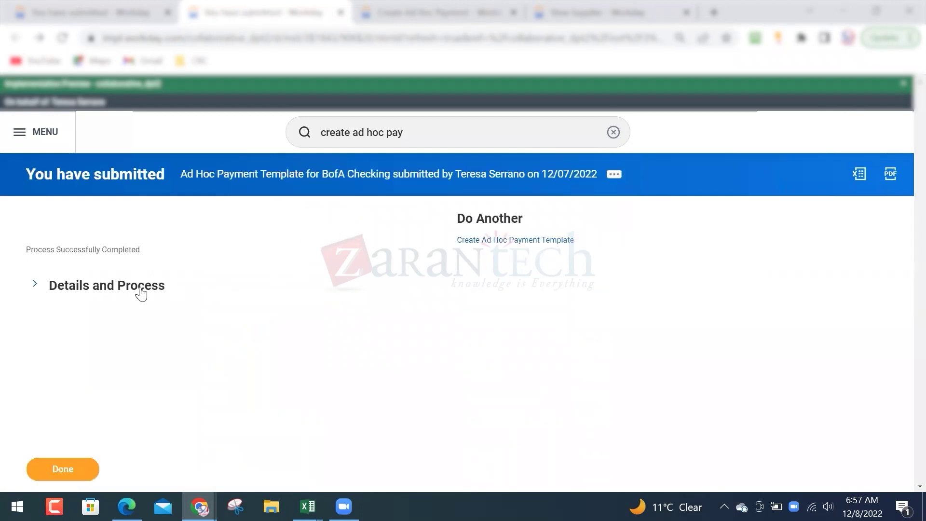
left_click(56, 286)
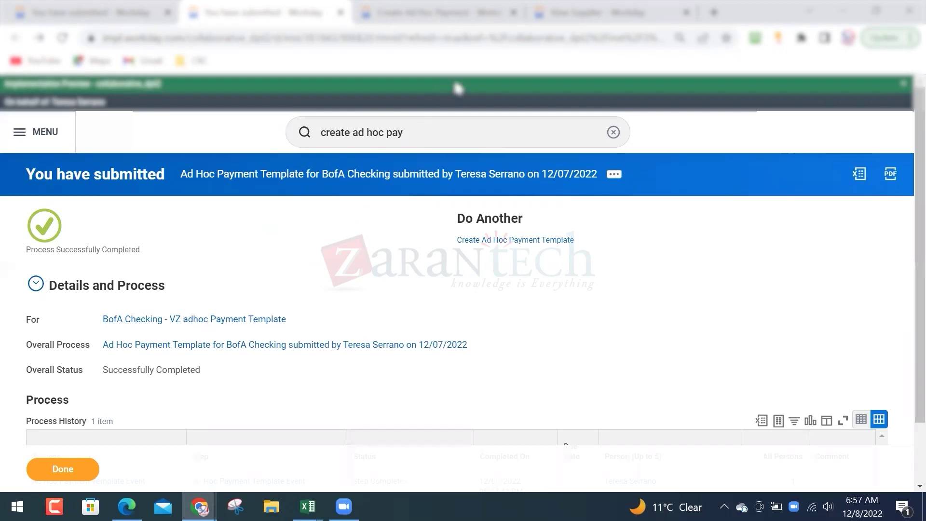
- Search for the ad hoc payment tasks and open Create Ad Hoc Payment from Template
left_click(411, 132)
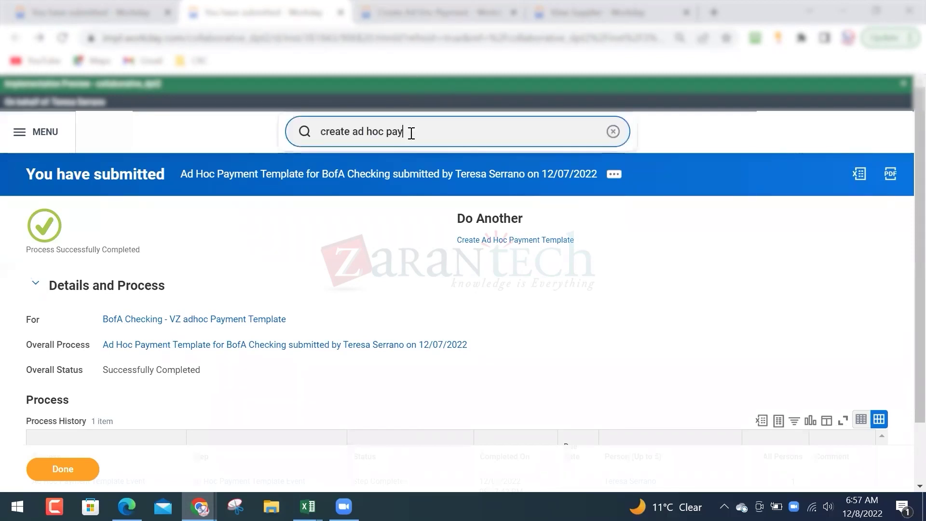
key("BackSpace")
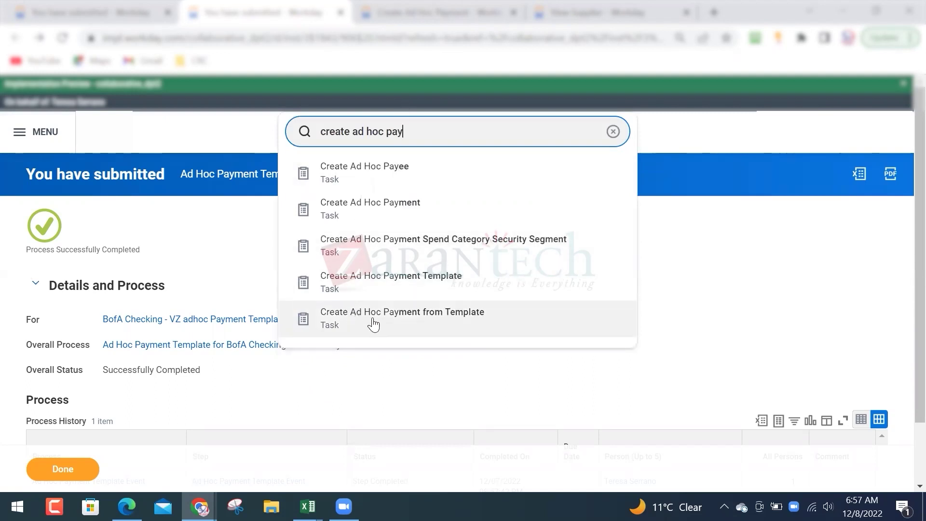
left_click(430, 324)
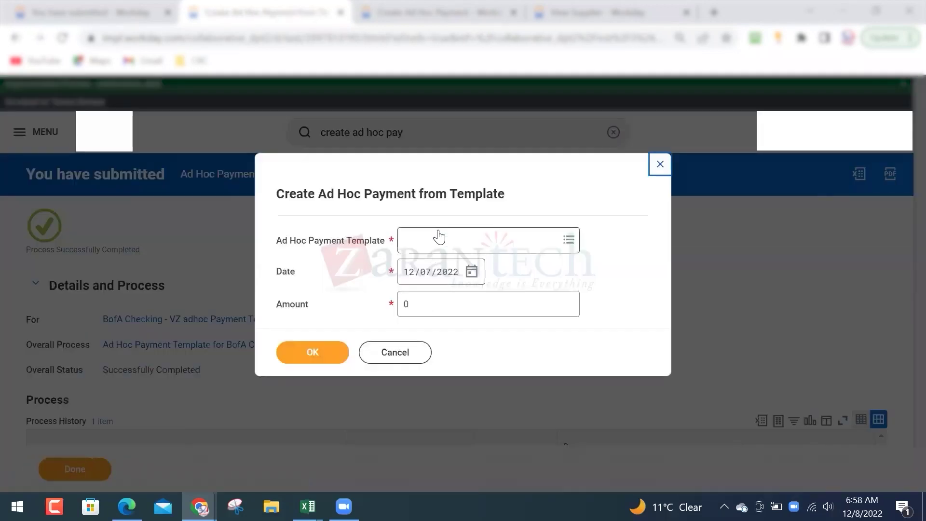
- Choose the BofA Checking - VZ adhoc Payment Template, set the amount to 11, and confirm to create the payment
left_click(441, 230)
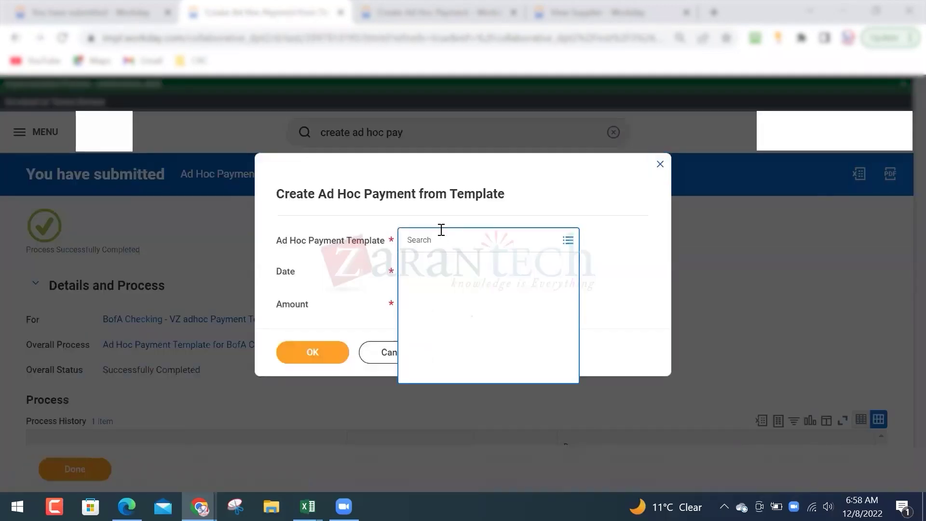
type("VZ")
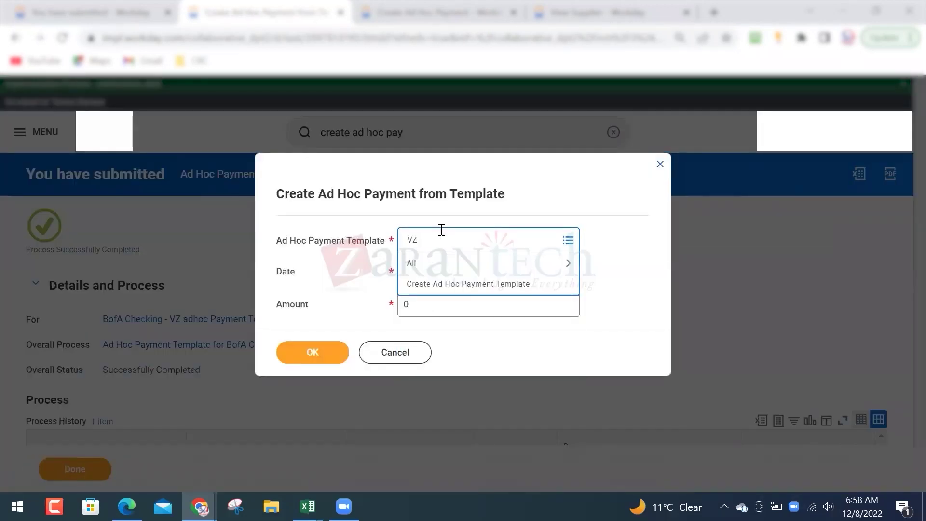
key("Return")
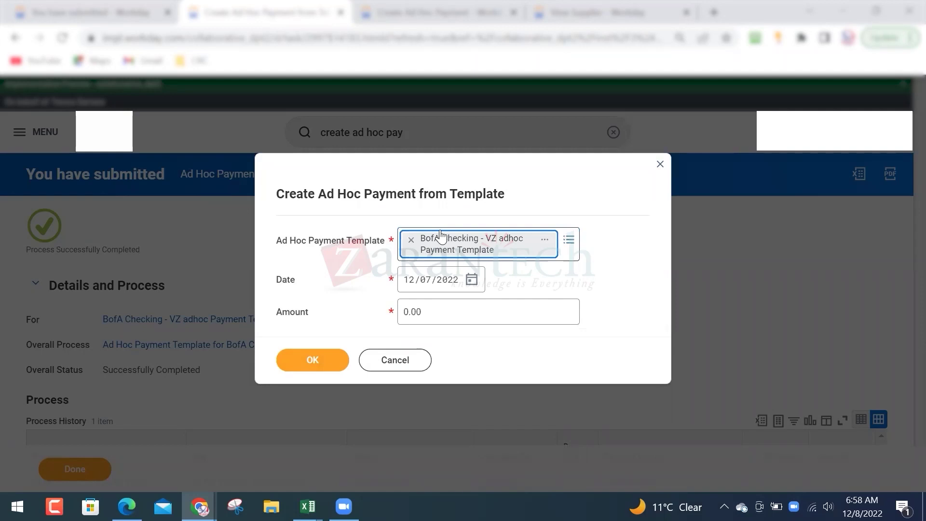
left_click(439, 313)
type("11")
key("Tab")
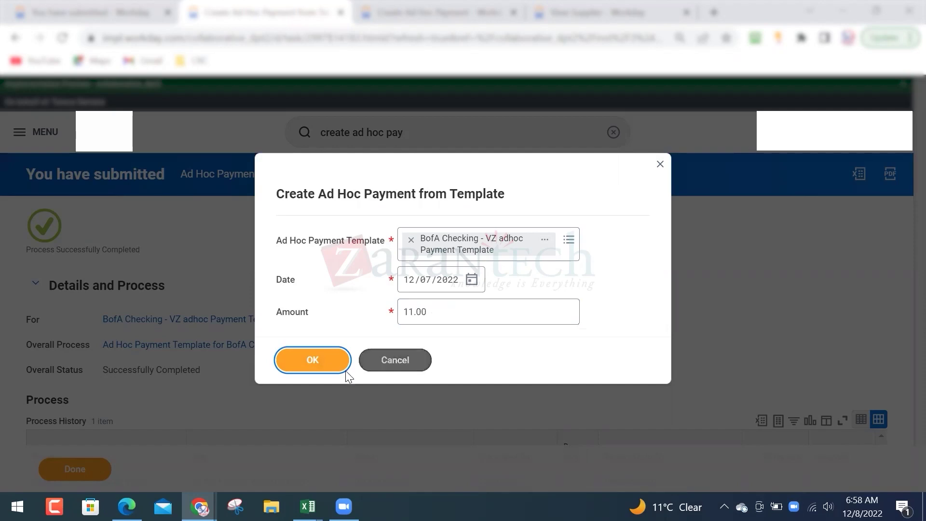
left_click(332, 357)
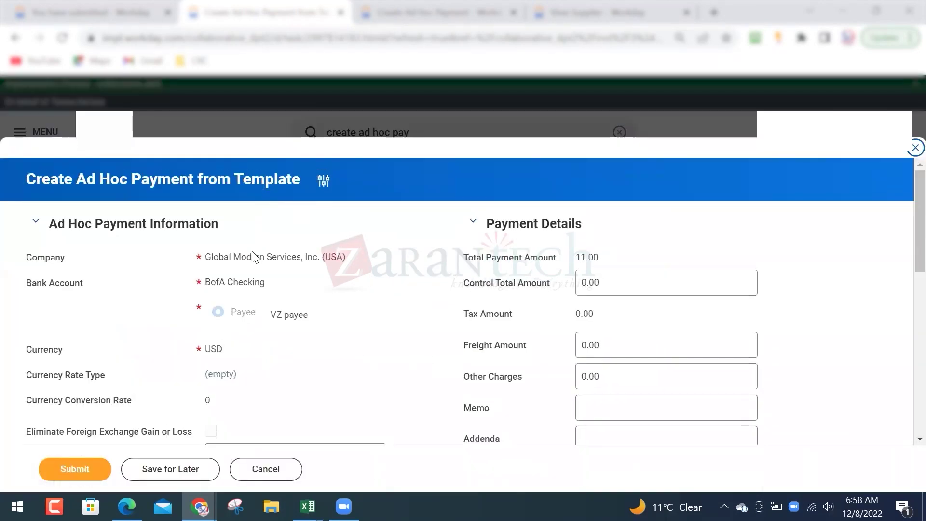
- Check the payment lines copied from the template and submit the ad hoc payment
scroll(254, 257, "down", 10)
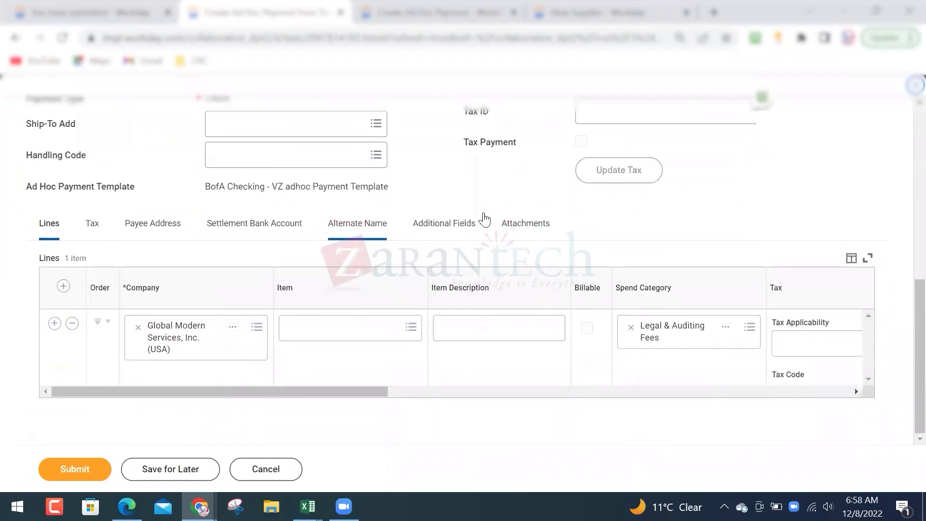
left_click_drag(330, 392, 816, 385)
left_click(76, 473)
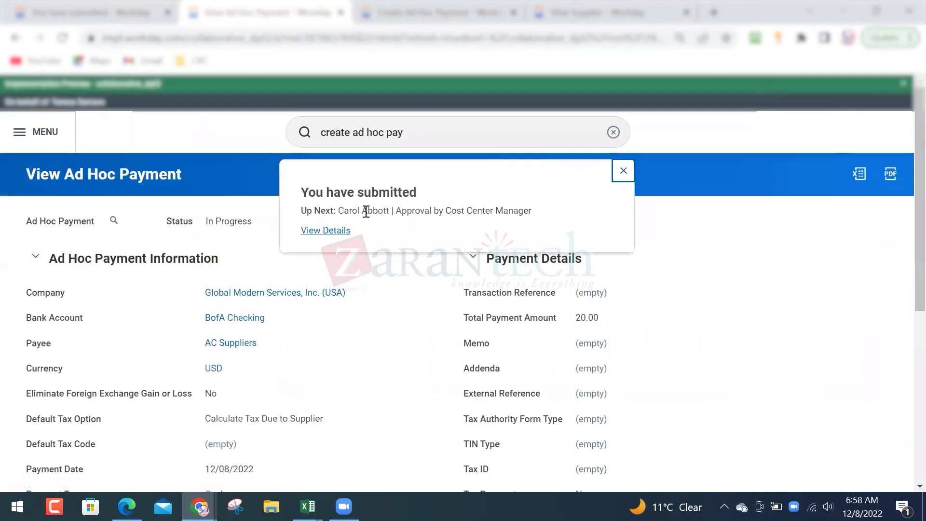
- Open the submitted payment's details and examine its process history and next approver
left_click(338, 231)
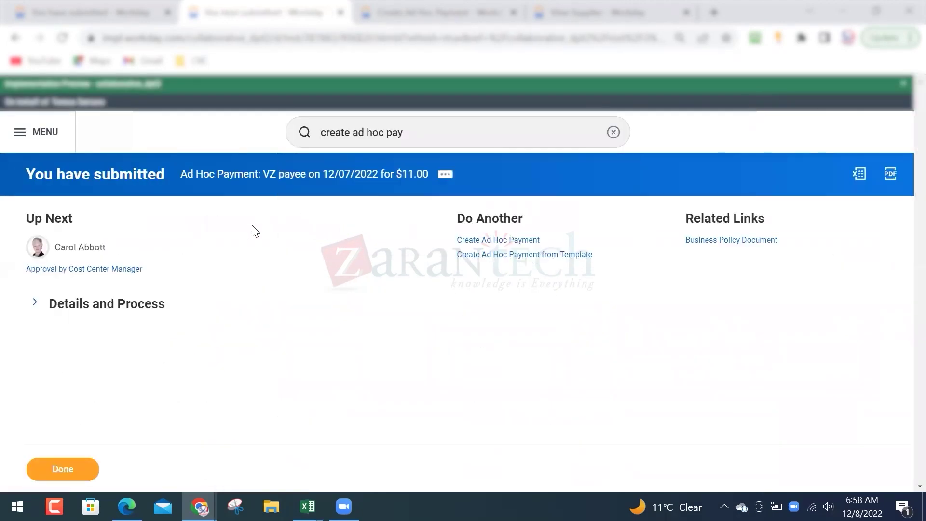
left_click(33, 304)
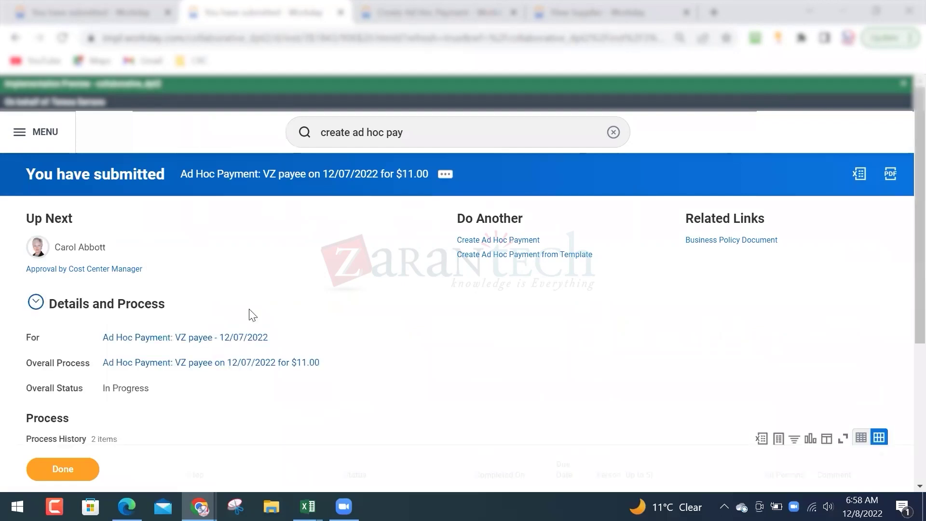
scroll(249, 314, "down", 5)
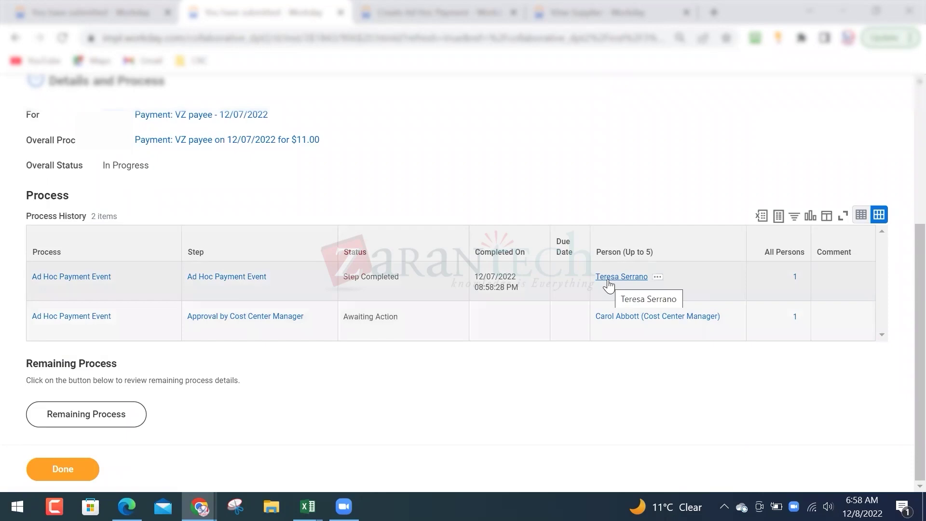
scroll(608, 280, "up", 5)
left_click(422, 134)
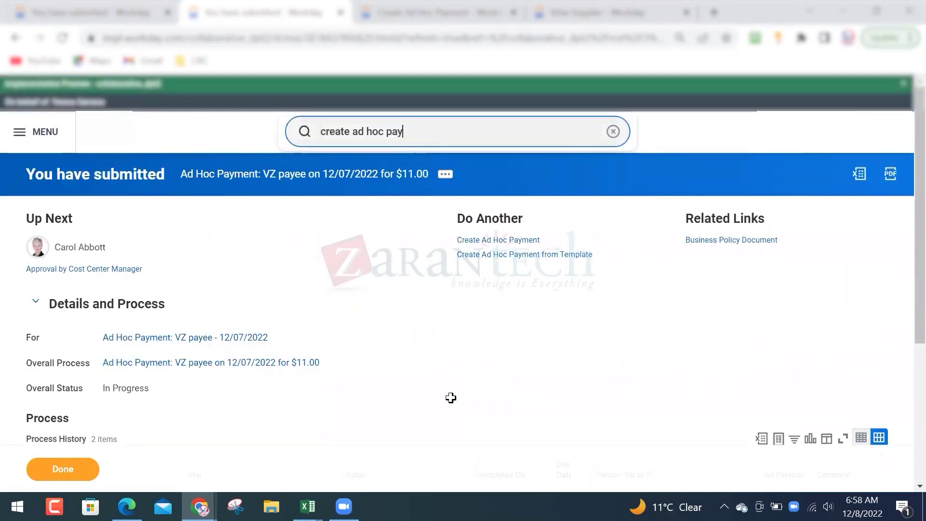
- Switch to the Excel notes and enter "Ad hoc payment" in C176 and "Ad hoc Bank Payment" in C177, beside Proxy
key("alt+Tab")
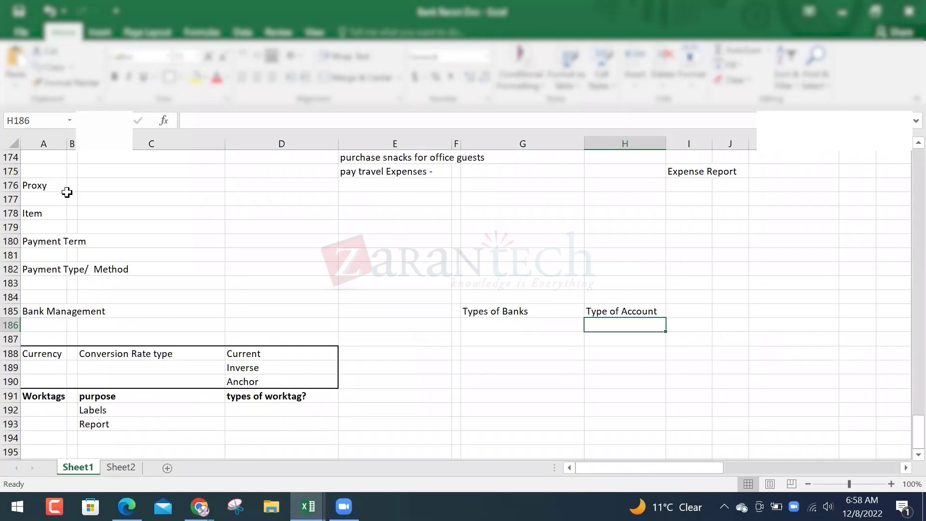
scroll(66, 190, "up", 2)
left_click(118, 269)
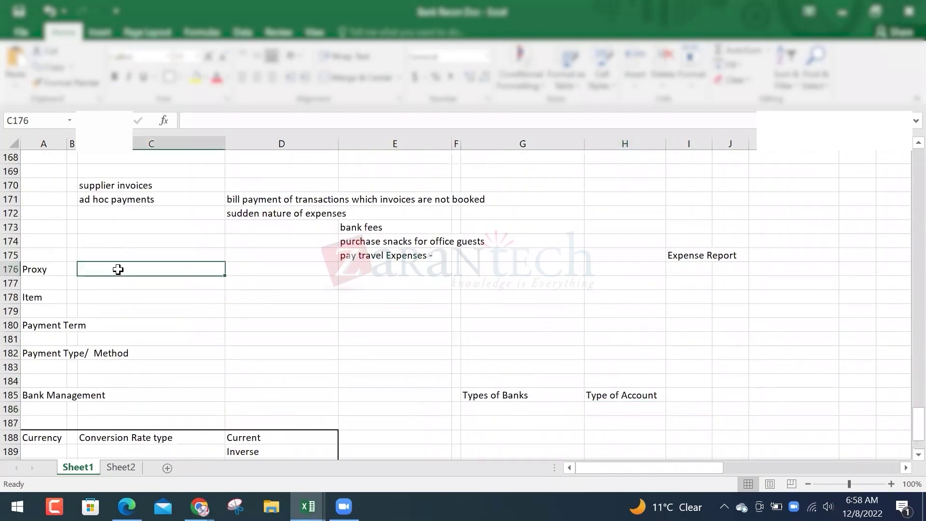
type("Ad hoc payment")
key("Return")
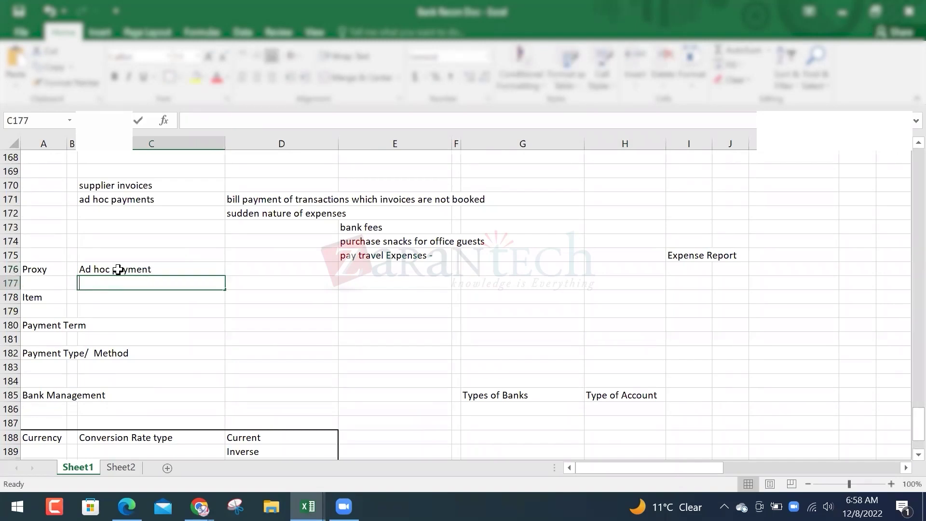
type("Ad hoc Bank")
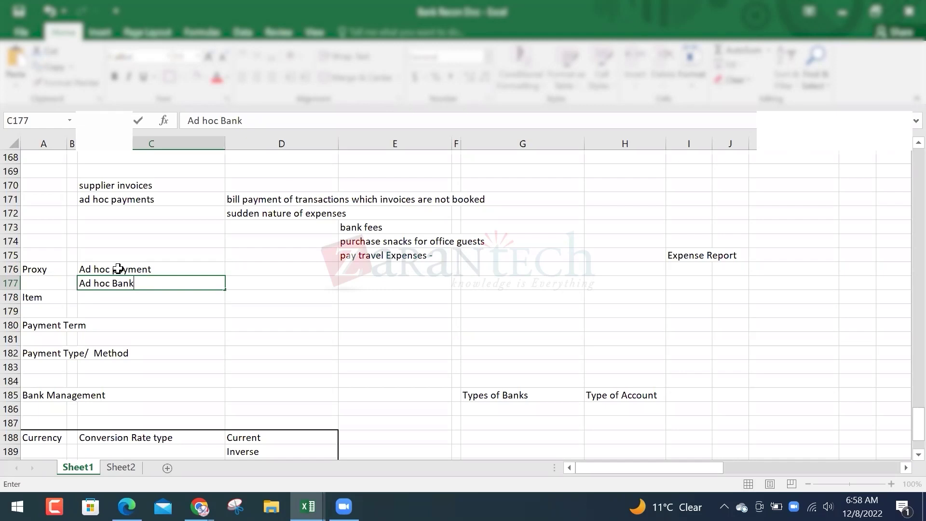
type(" Payment")
key("Return")
- Switch to Workday, open the Create Ad Hoc Bank Transaction Template task, look through its fields and options, and cancel it
key("alt+Tab")
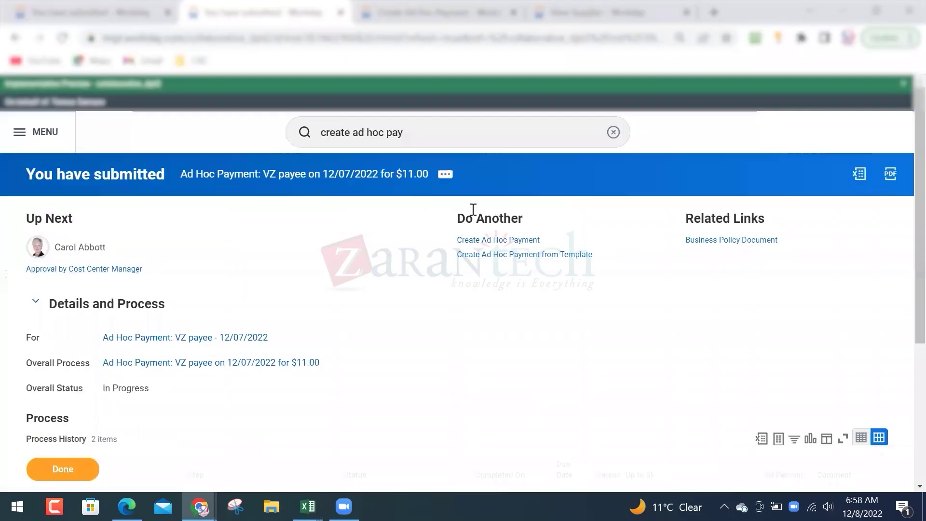
left_click(496, 127)
key("BackSpace")
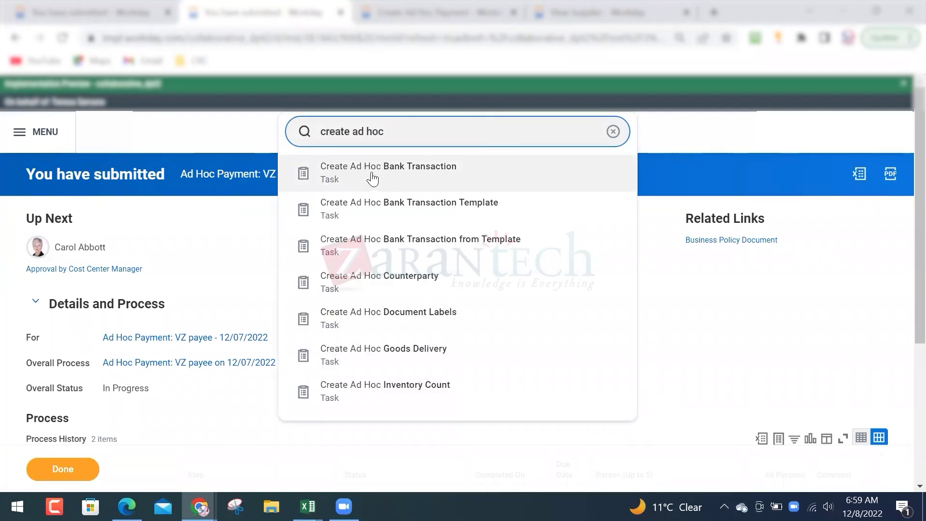
left_click(426, 218)
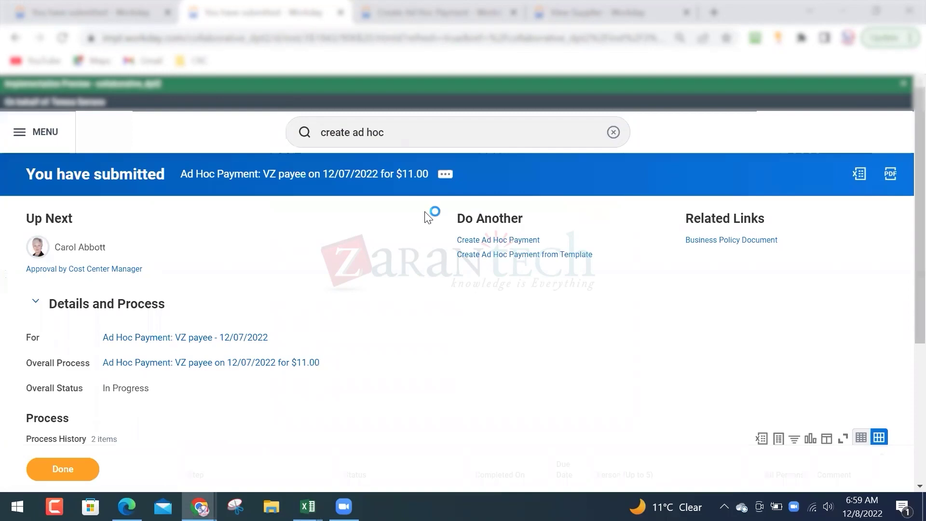
scroll(298, 243, "down", 1)
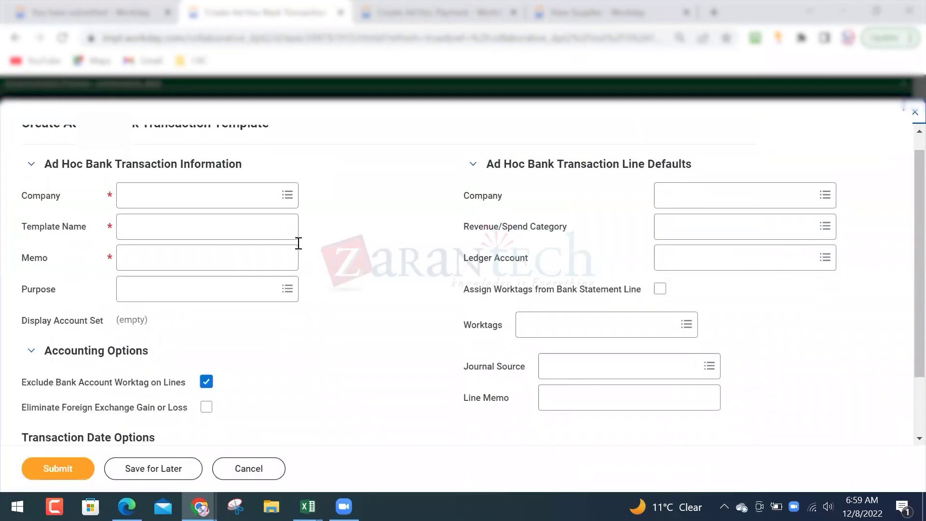
scroll(298, 243, "down", 2)
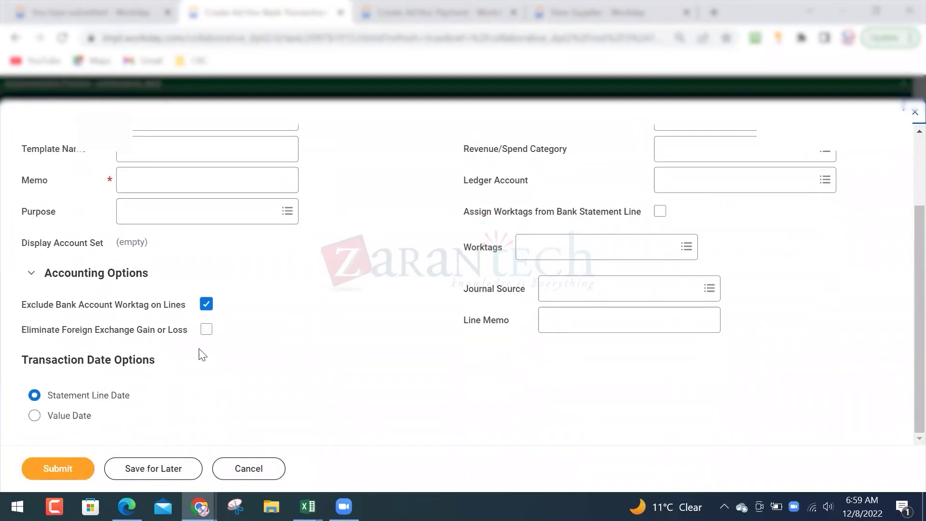
scroll(264, 275, "up", 3)
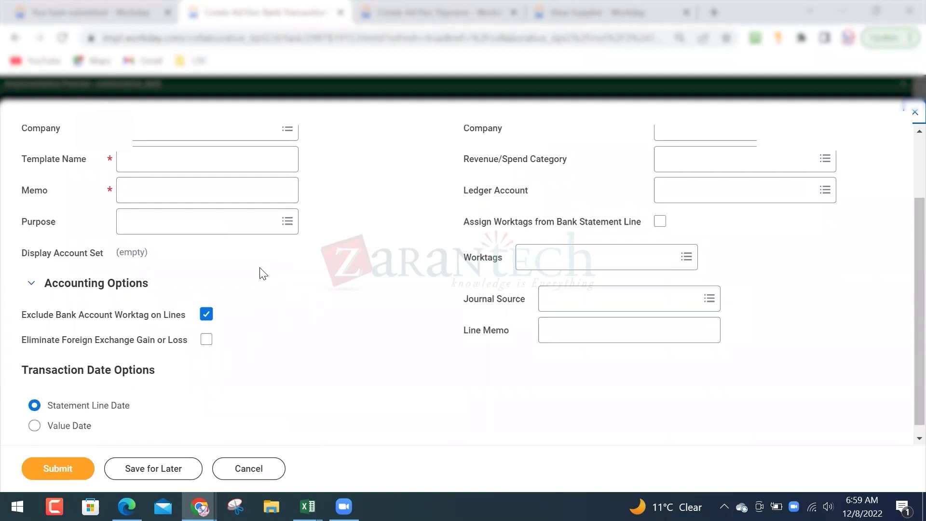
left_click_drag(97, 142, 270, 147)
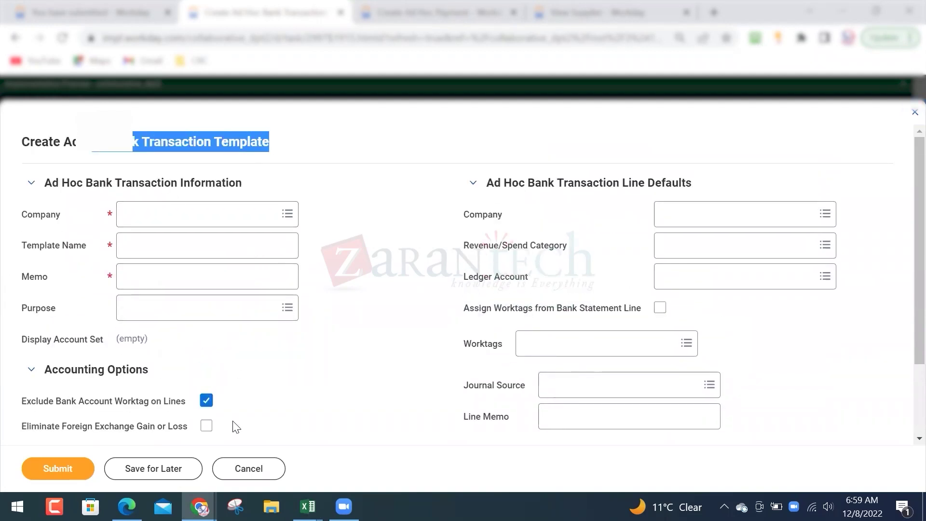
left_click(231, 468)
- Search for "create ad hoc bank" and open the Create Ad Hoc Bank Transaction task, ready at its Memo field
left_click(400, 138)
type("create ad hoc bank")
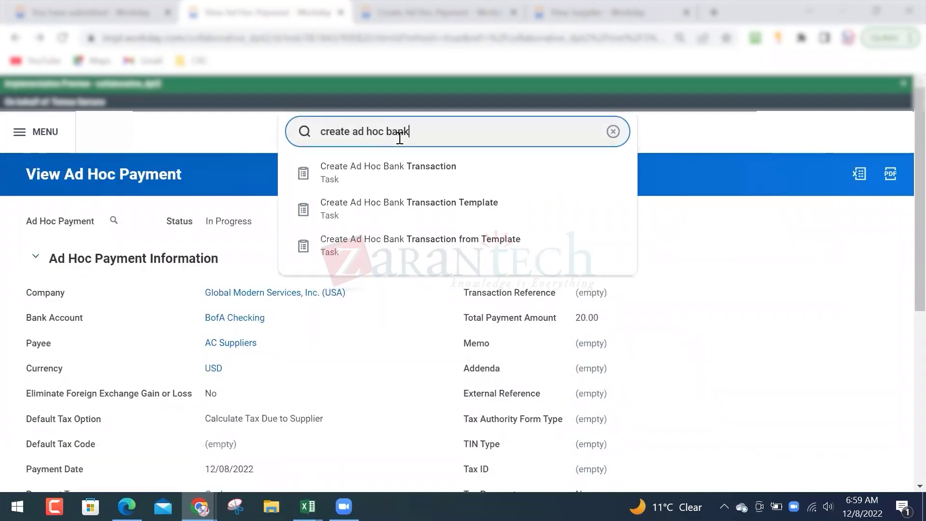
left_click(420, 174)
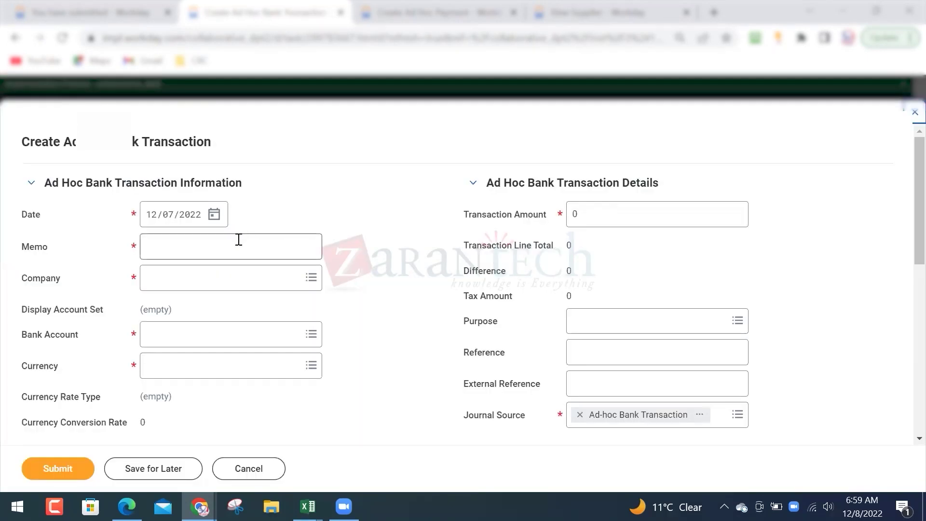
left_click(224, 244)
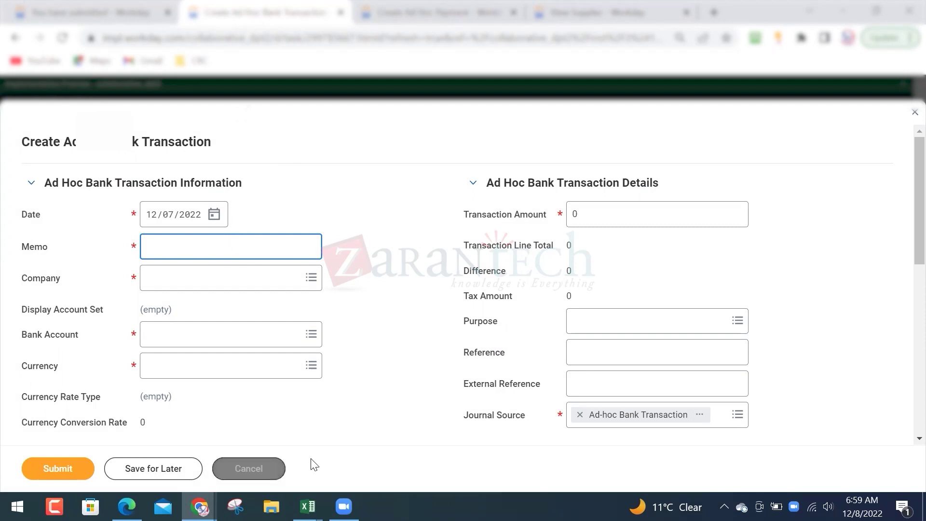
- Switch to the Bank Recon Doc workbook in Excel and enter "services charges" in C195 and "Letter of credit" in D195
left_click(308, 506)
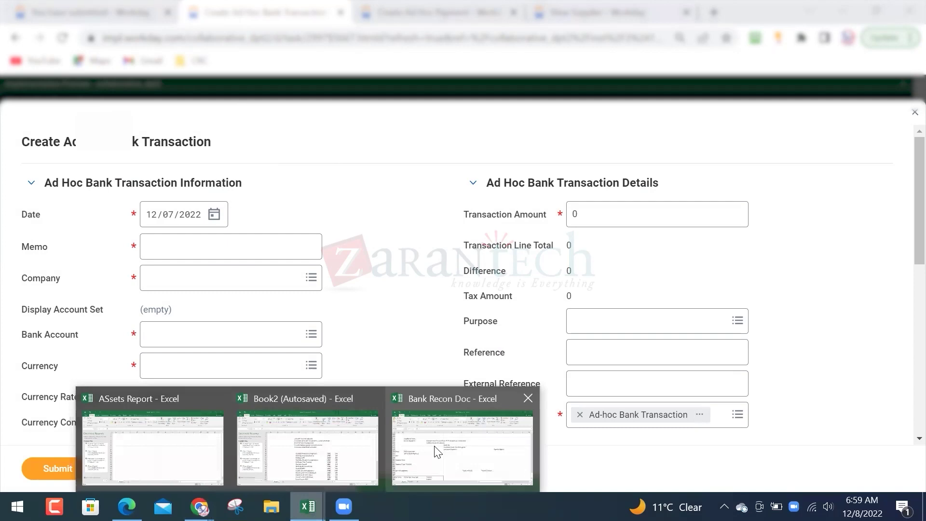
left_click(436, 452)
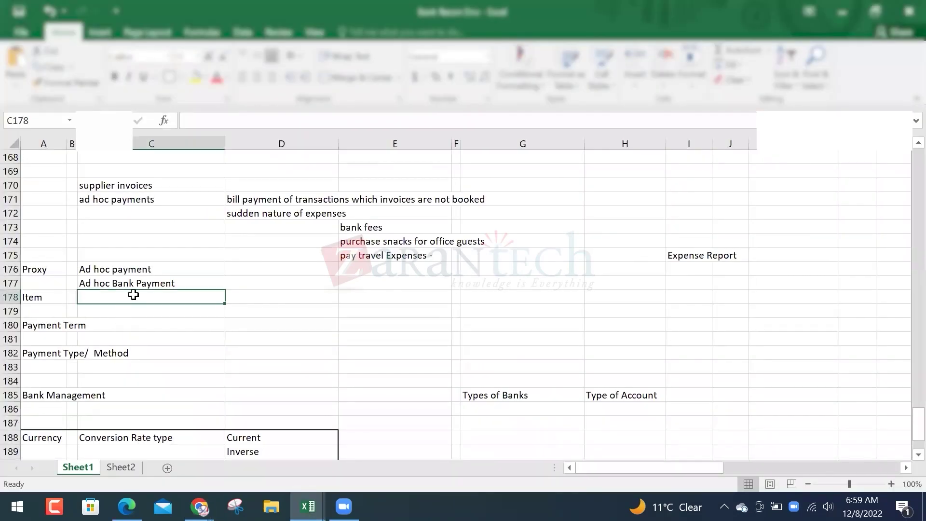
scroll(132, 292, "down", 5)
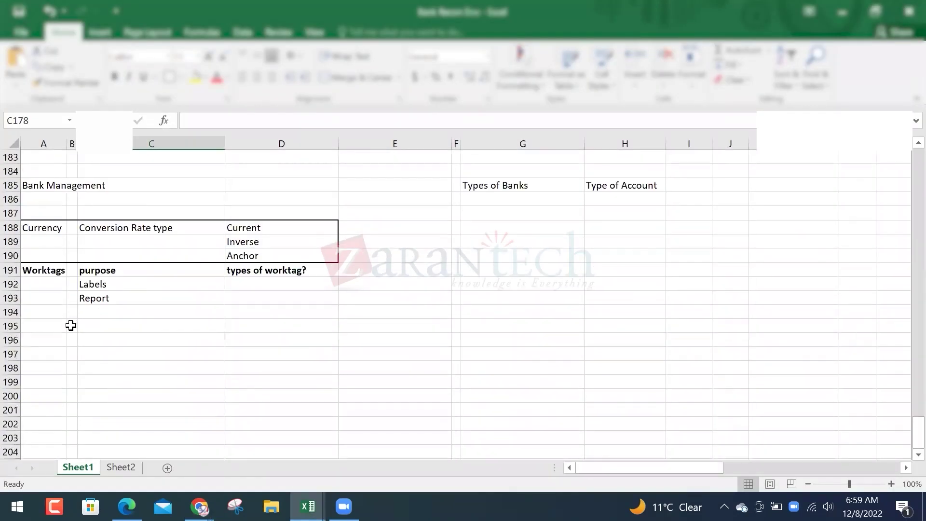
left_click(93, 322)
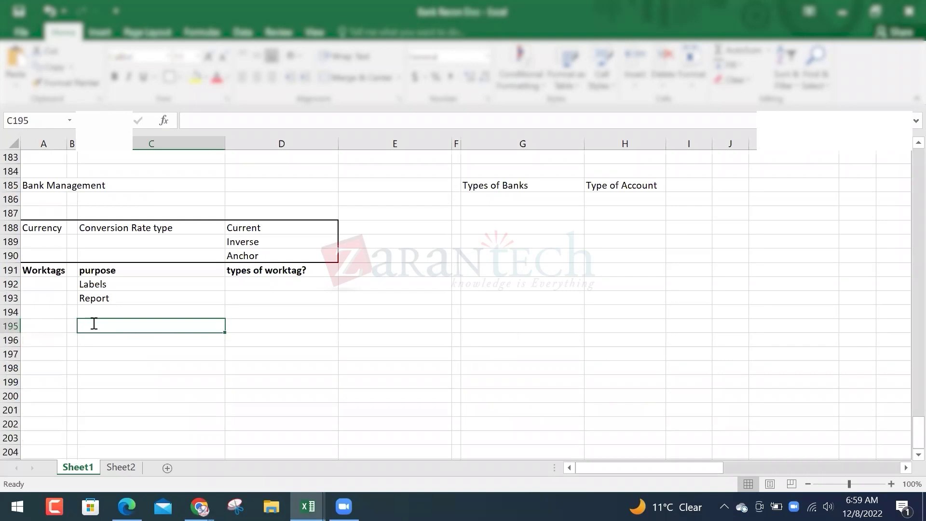
type("services charges")
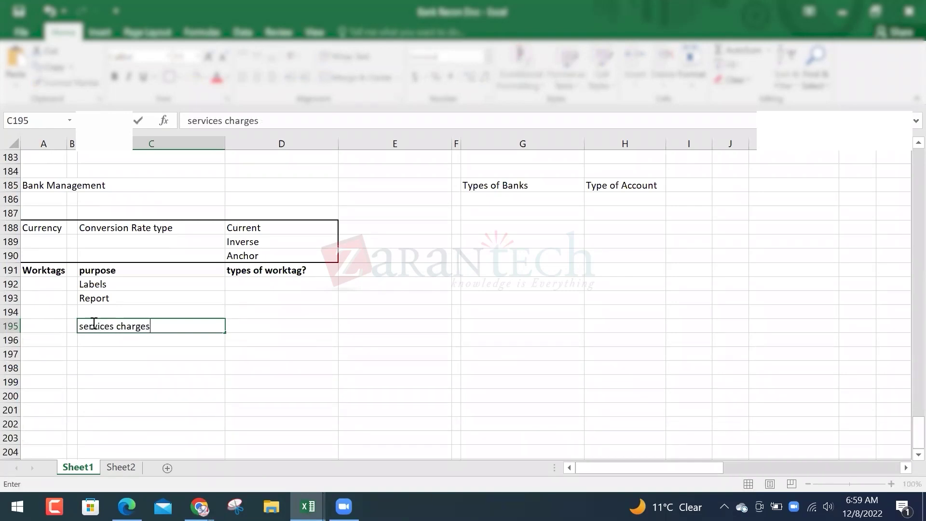
key("Tab")
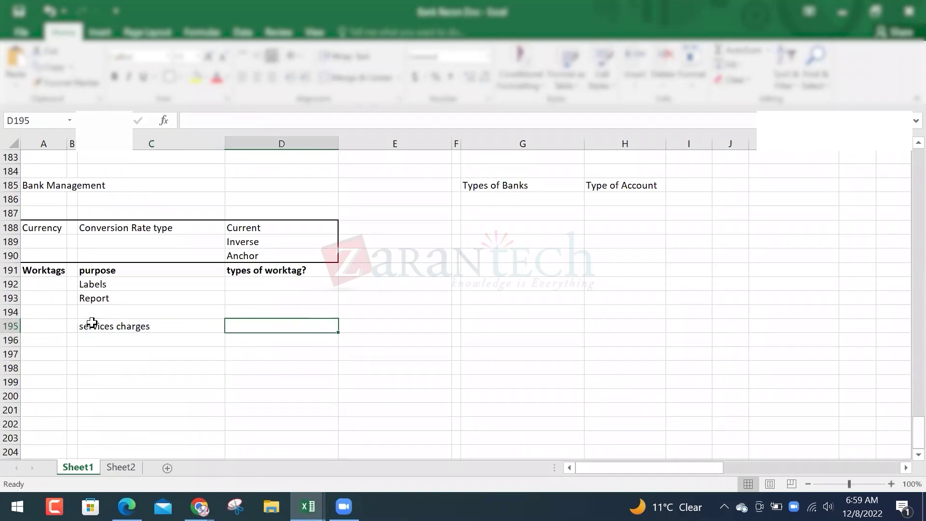
key("Right")
key("Left")
type("Le")
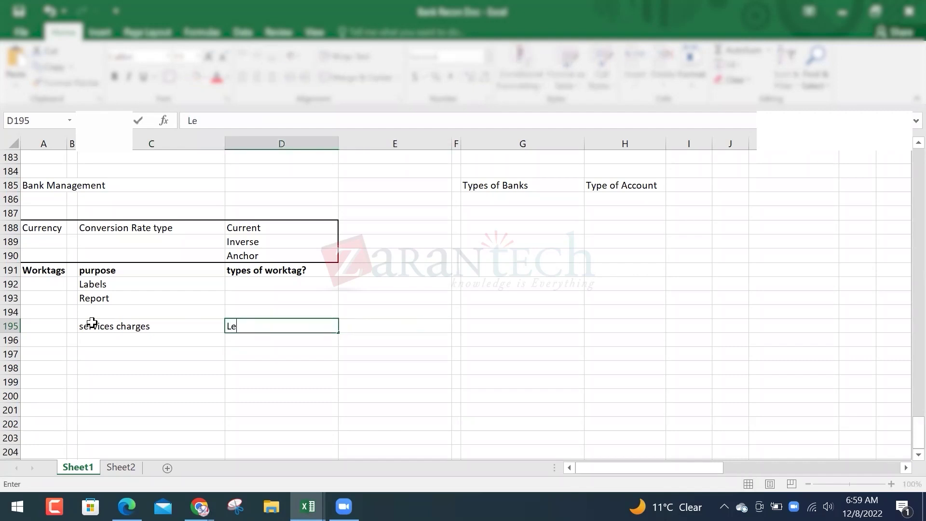
type("tter of credit")
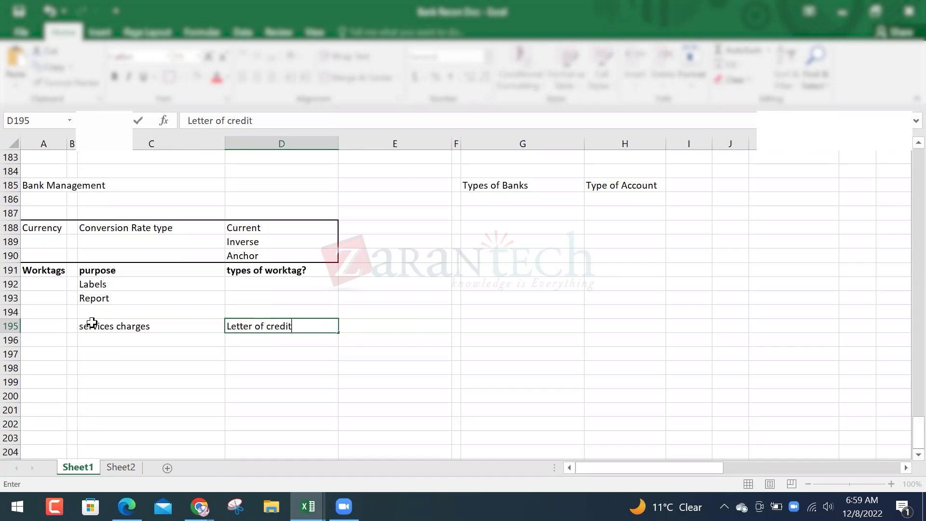
key("Tab")
key("Return")
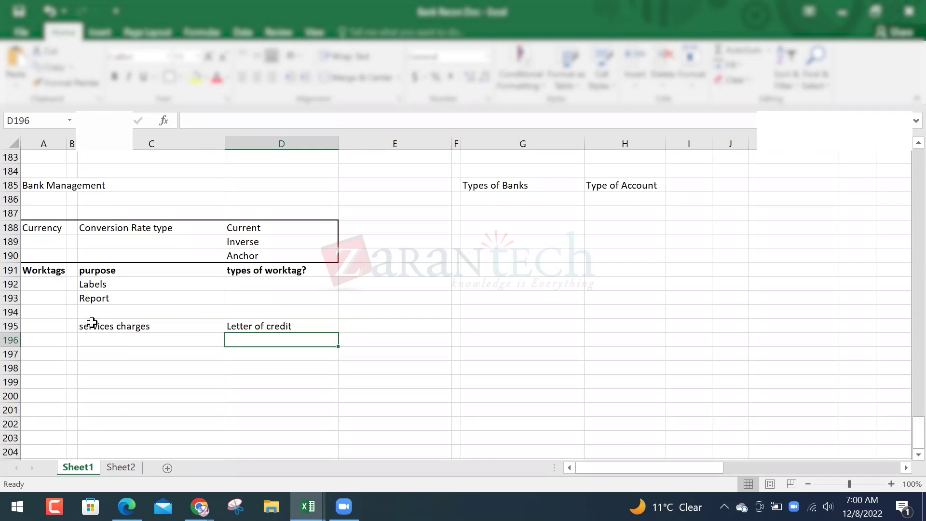
- Enter "Bank paid your utility bill" in D196 and "Bank paid your Club Charges" in D197
type("Ban")
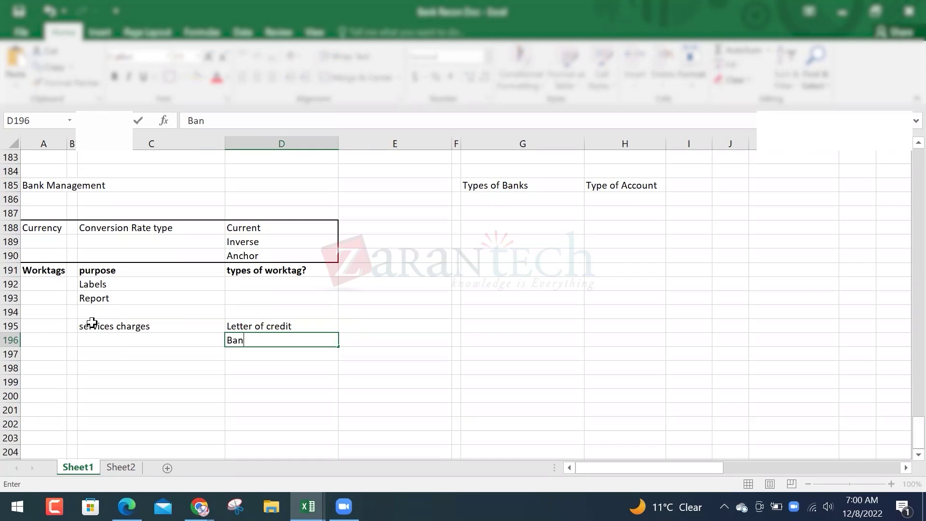
type("k paid your utility bill")
key("Return")
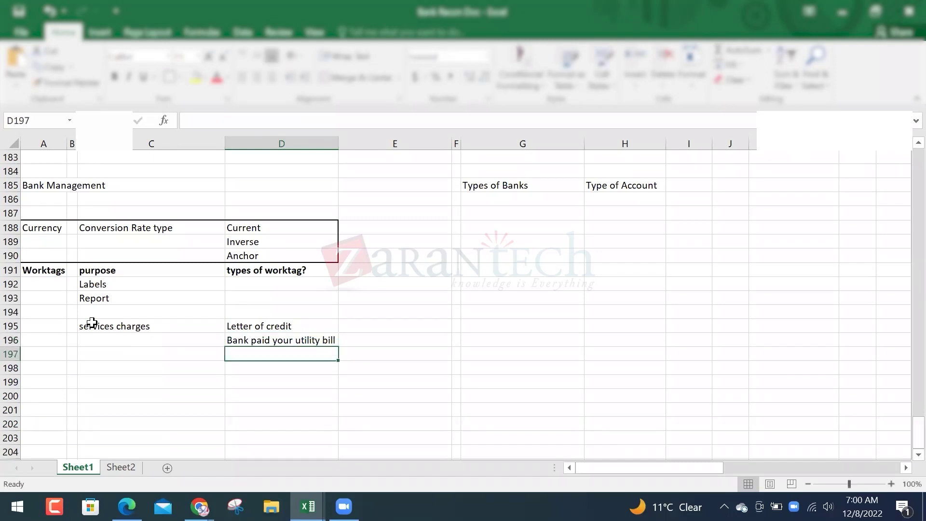
type("Bank paid your")
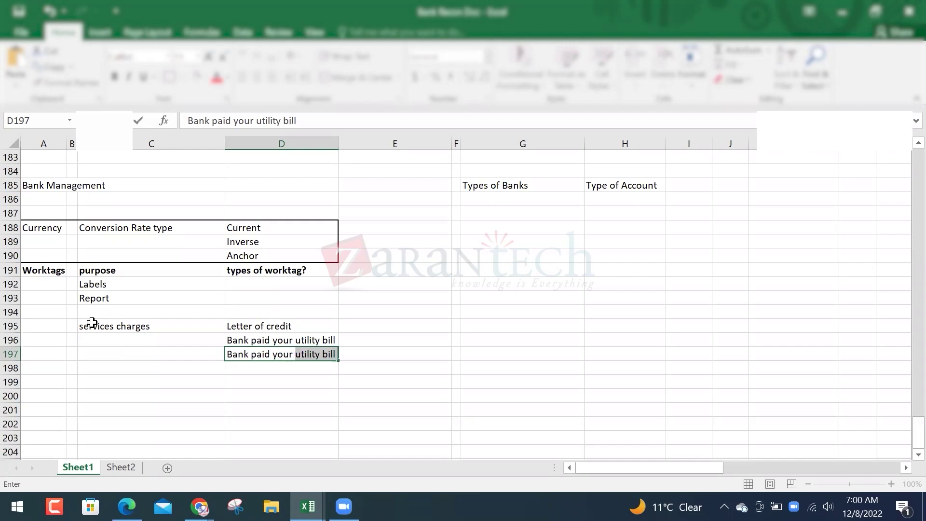
key("BackSpace")
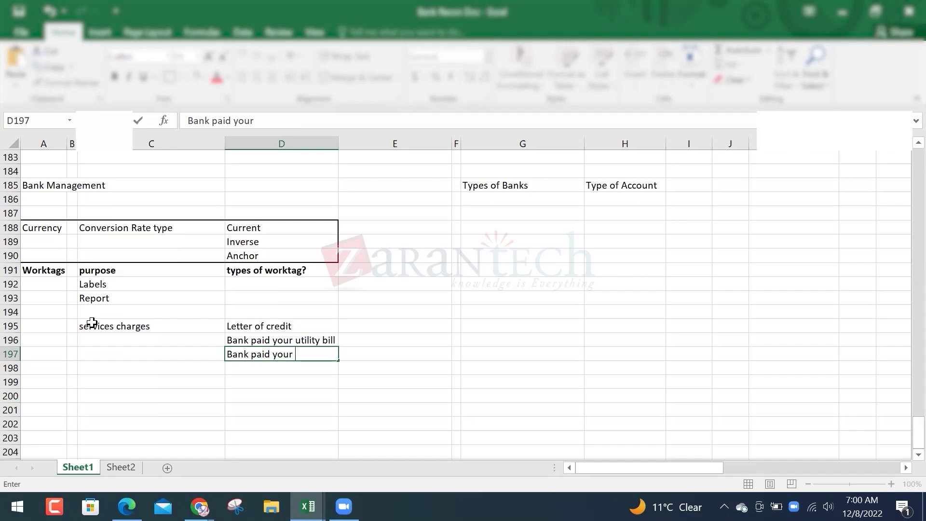
type("Club Charges")
key("Return")
- Enter the charge amounts beside their descriptions: 1 in E196, 5 in E197 and 20 in E195
key("Up")
key("Up")
key("Up")
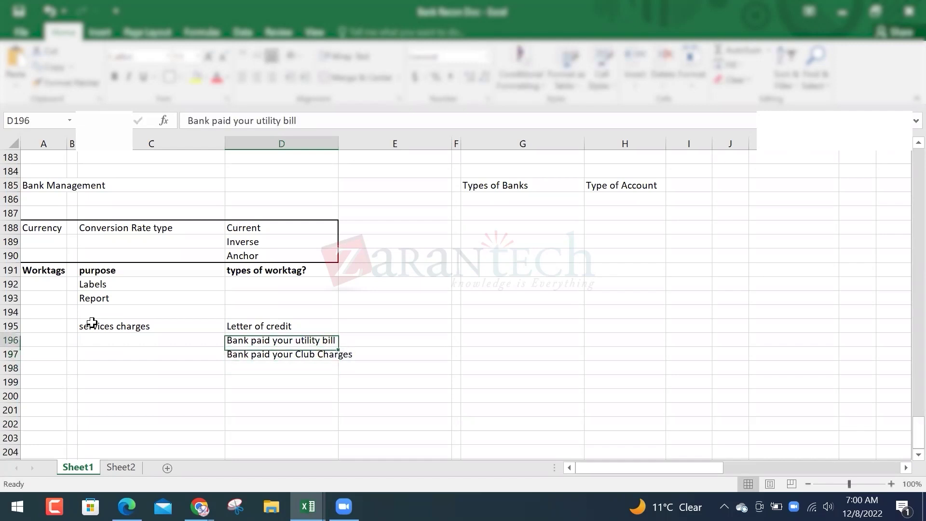
key("Left")
key("Left")
key("Right")
key("Right")
key("Right")
key("Down")
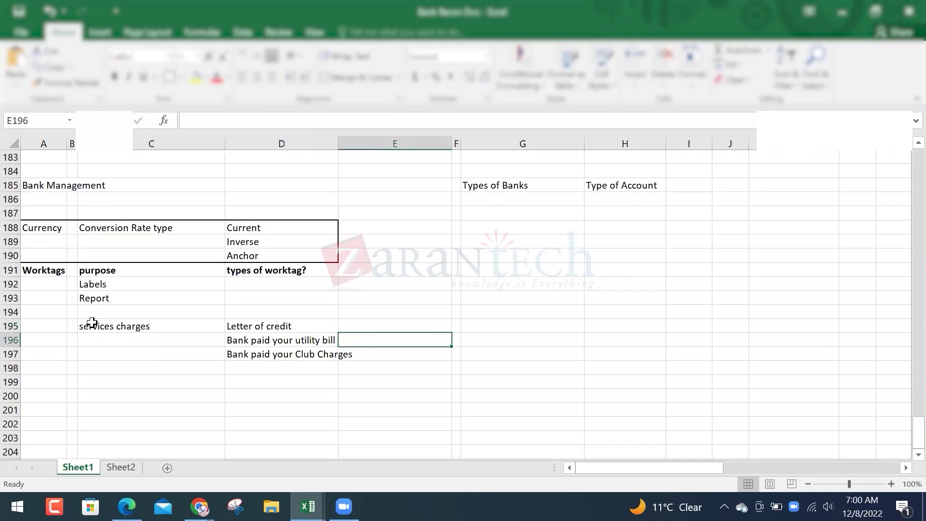
type("1")
key("Return")
key("Left")
key("Right")
type("5")
key("Up")
key("Up")
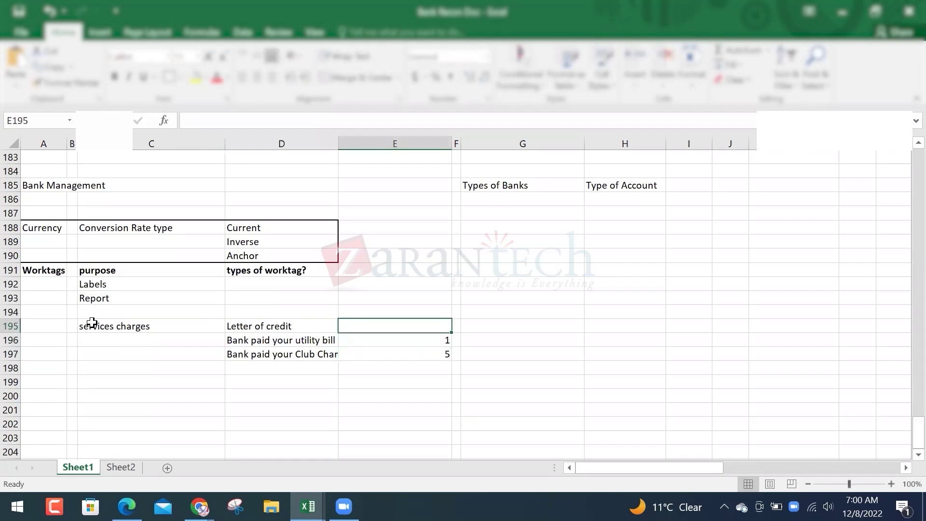
type("20")
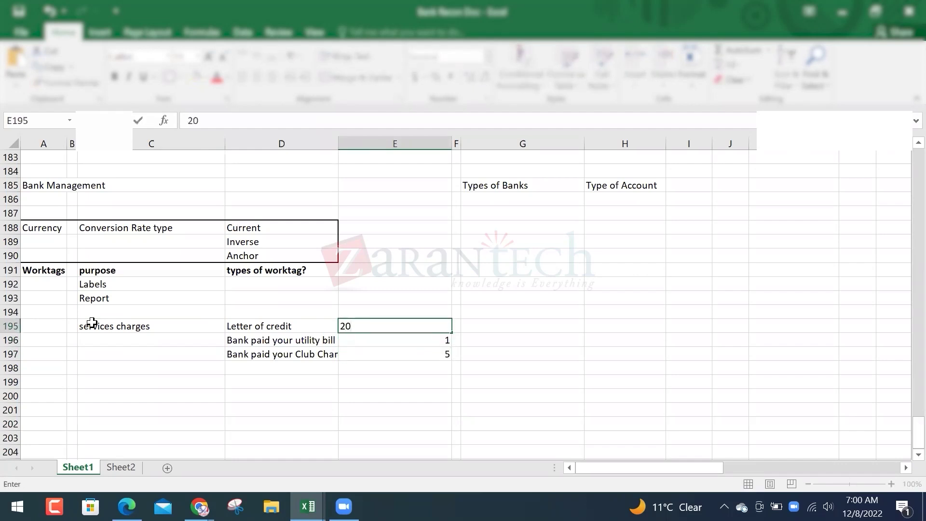
key("Return")
- Review the services charges entries and select the descriptions with their amounts in D195:E197
key("Left")
key("Left")
key("Up")
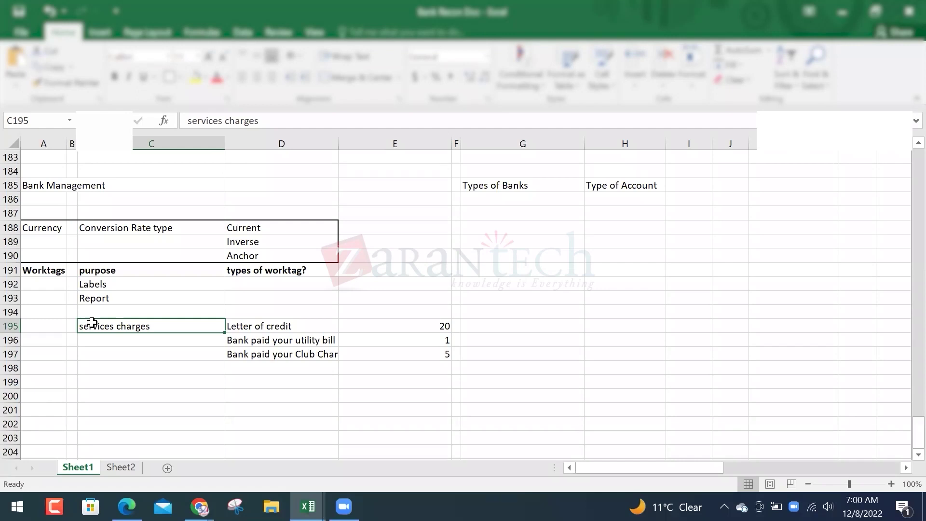
key("Right")
key("Right")
key("Left")
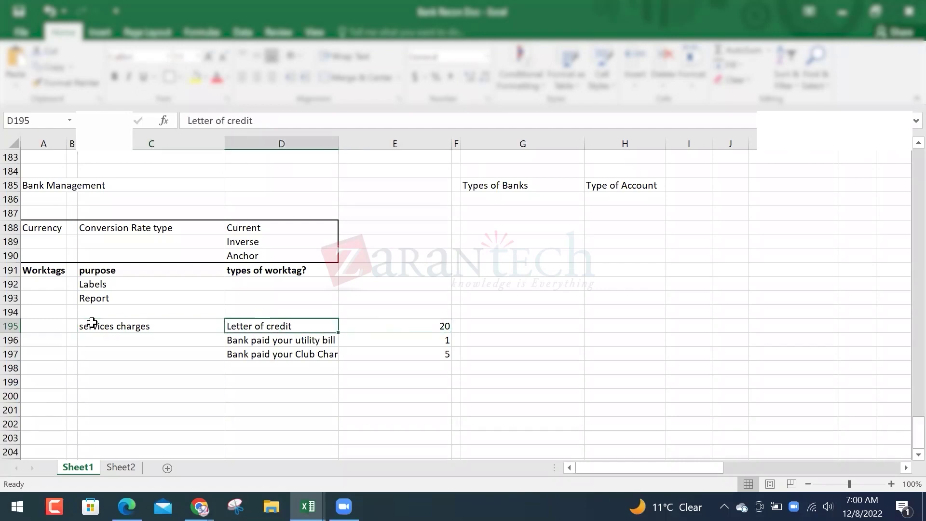
key("shift+Down")
key("shift+Down")
key("shift+Up")
key("shift+Up")
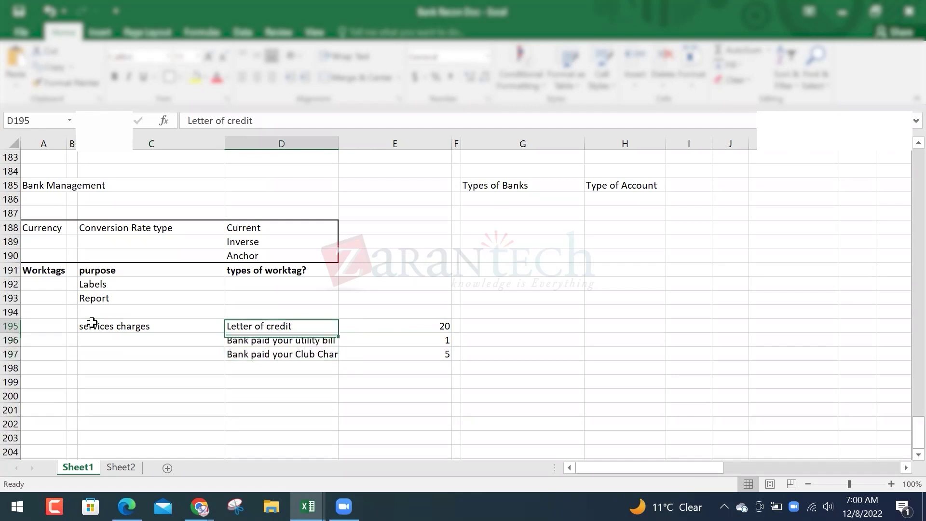
key("Up")
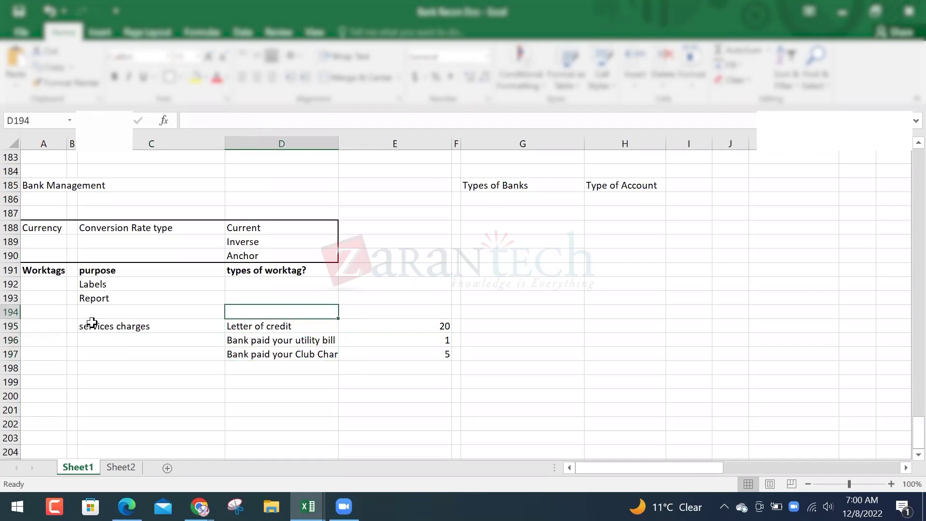
key("Down")
key("Up")
key("Down")
key("shift+Down")
key("shift+Down")
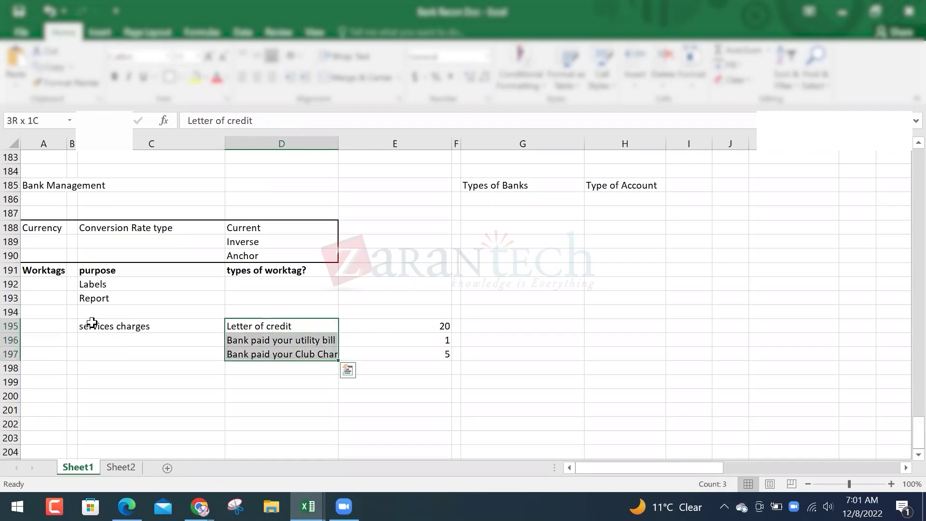
key("shift+Right")
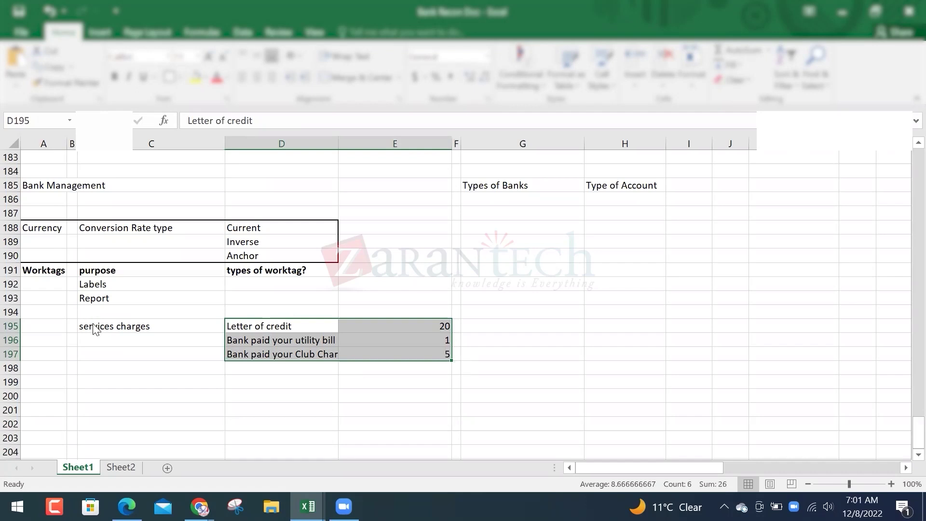
- Switch to Workday's ad hoc bank transaction form and set the memo to "Misc Bank Charges" and the company to Global Modern Services, Inc. (USA)
key("alt+Tab")
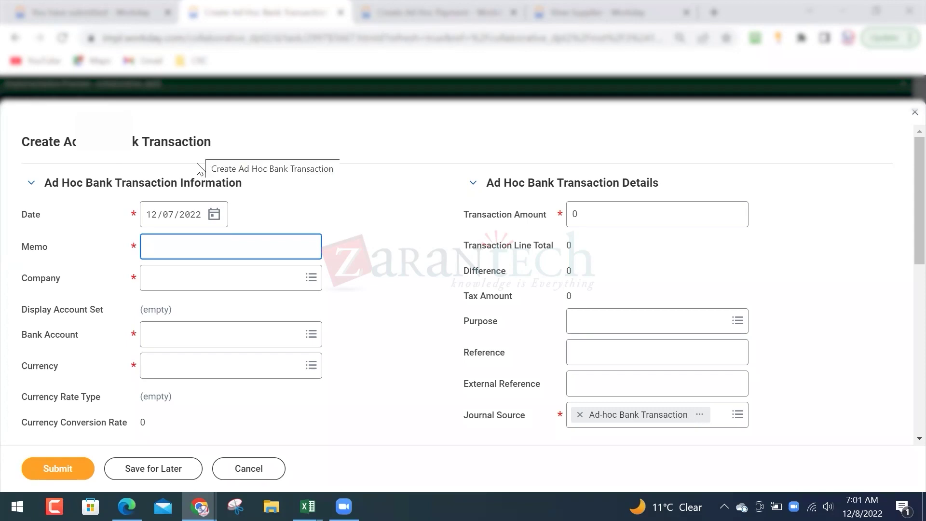
type("B")
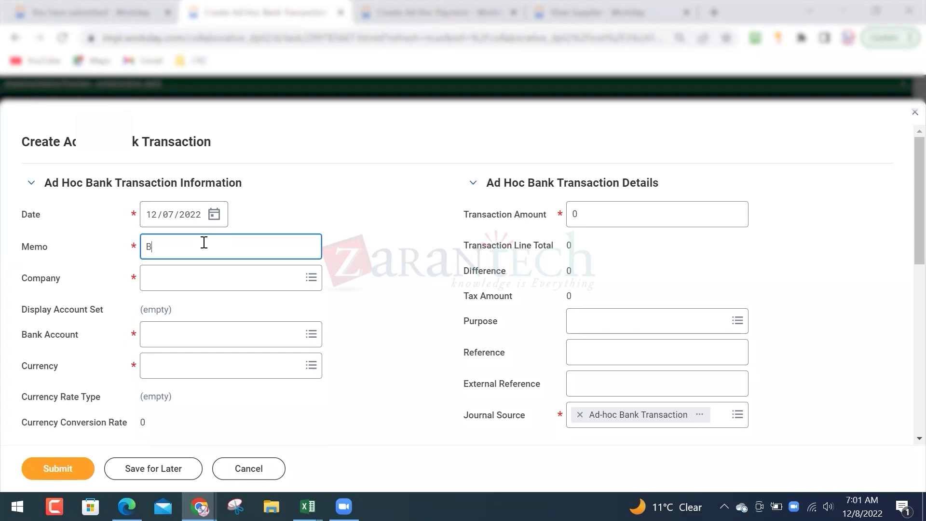
type("ank Charges")
type("Misc")
key("Tab")
type("G")
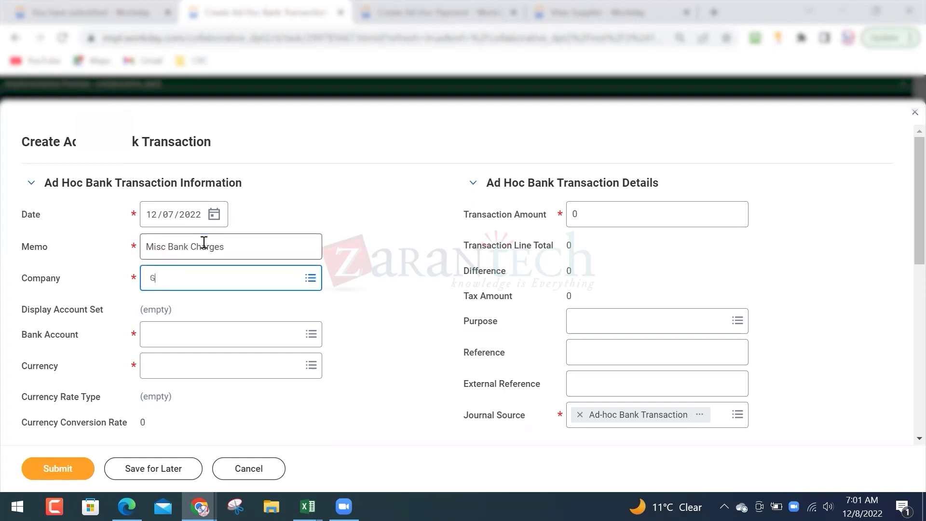
type("ms usa")
key("Return")
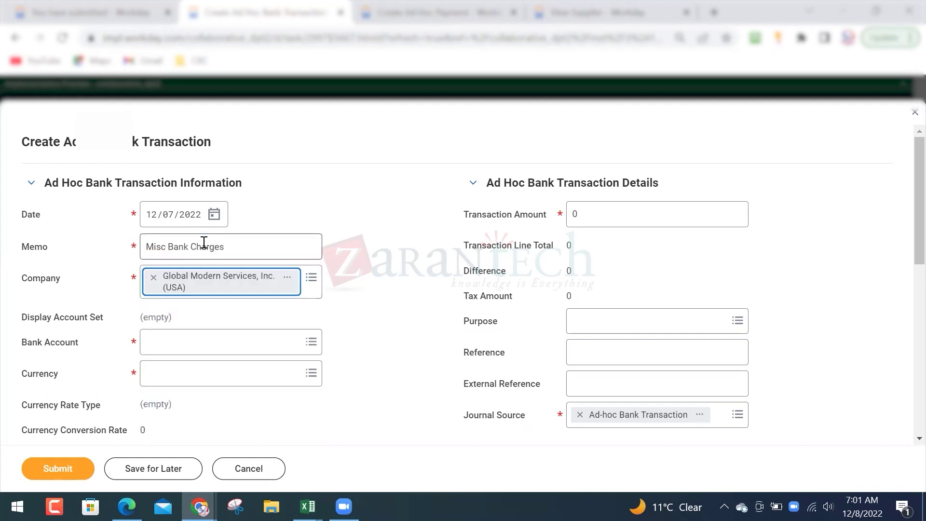
- Set the bank account to BofA Checking and the transaction amount to 26
key("Tab")
type("bofa")
key("Return")
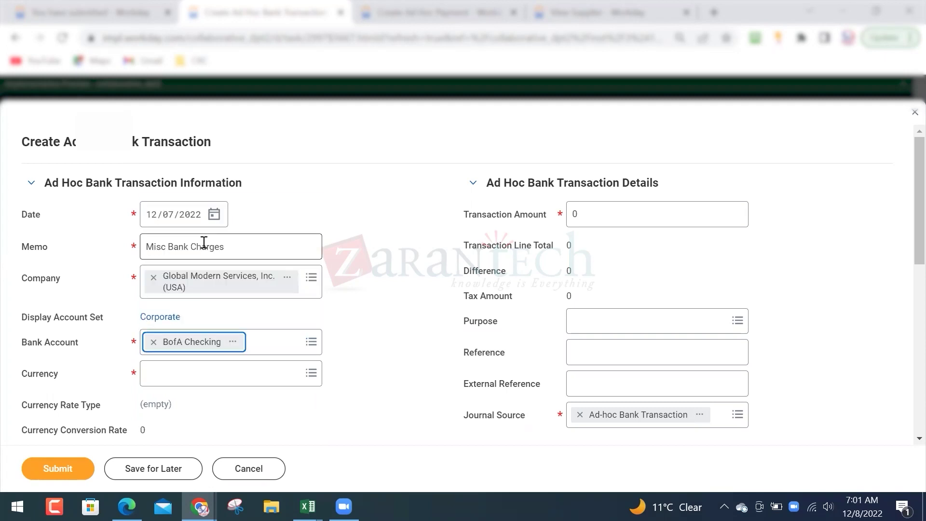
key("Tab")
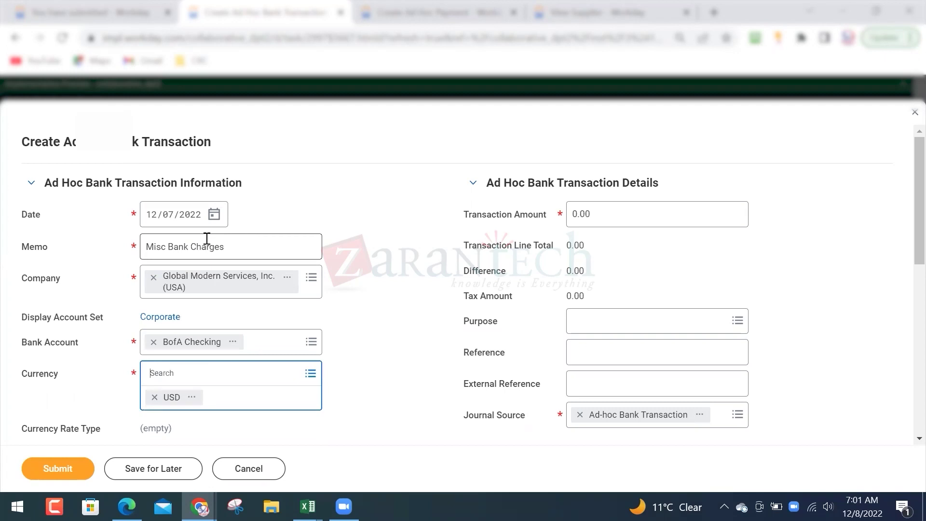
left_click(622, 213)
type("26")
key("Tab")
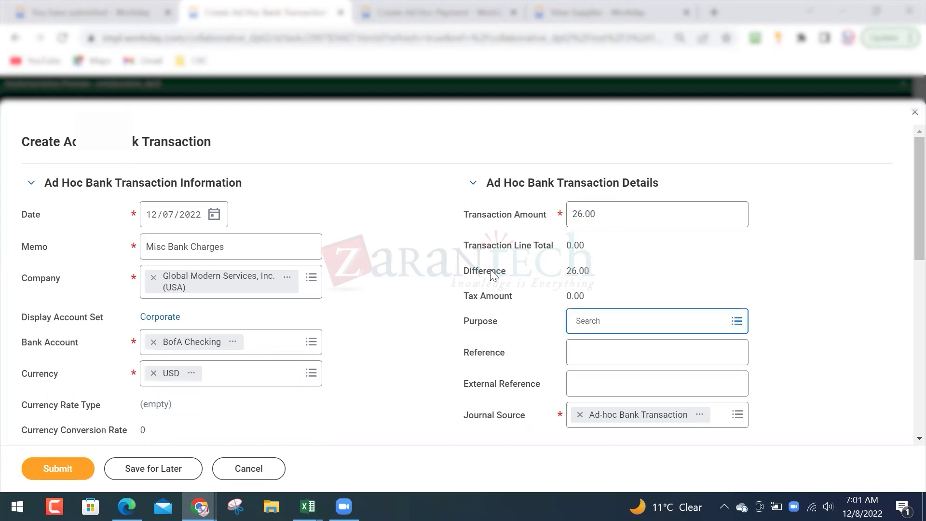
- Assign the Legal & Auditing Fees spend category to the ad hoc bank transaction line
scroll(463, 274, "down", 3)
left_click_drag(464, 274, 520, 274)
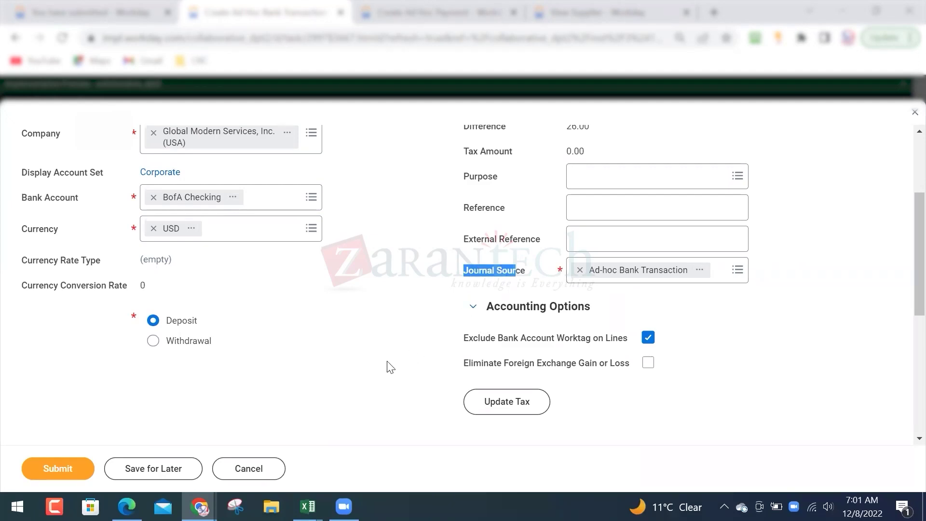
scroll(190, 369, "down", 3)
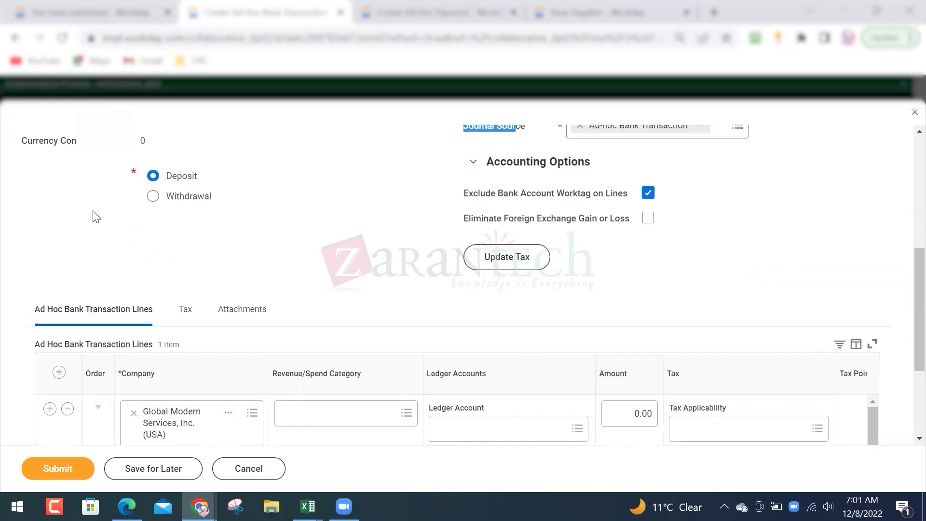
scroll(92, 212, "up", 1)
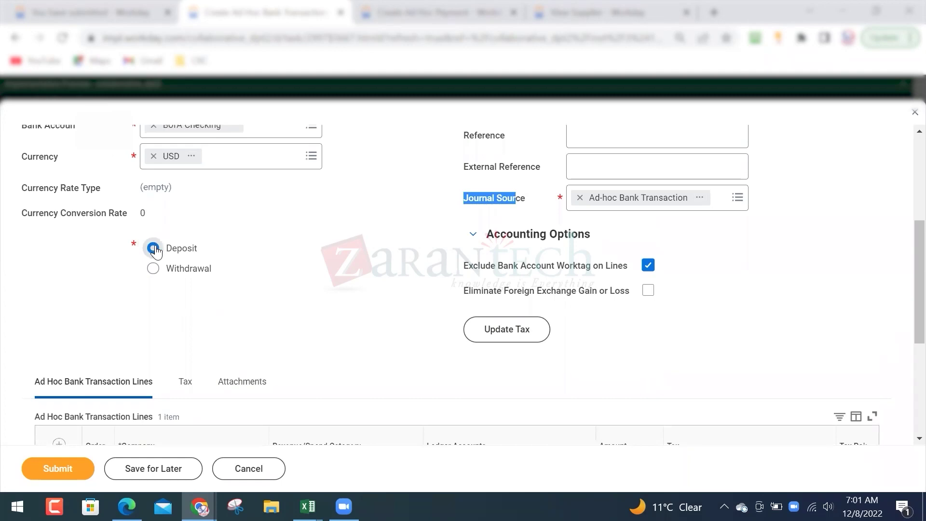
scroll(150, 266, "up", 1)
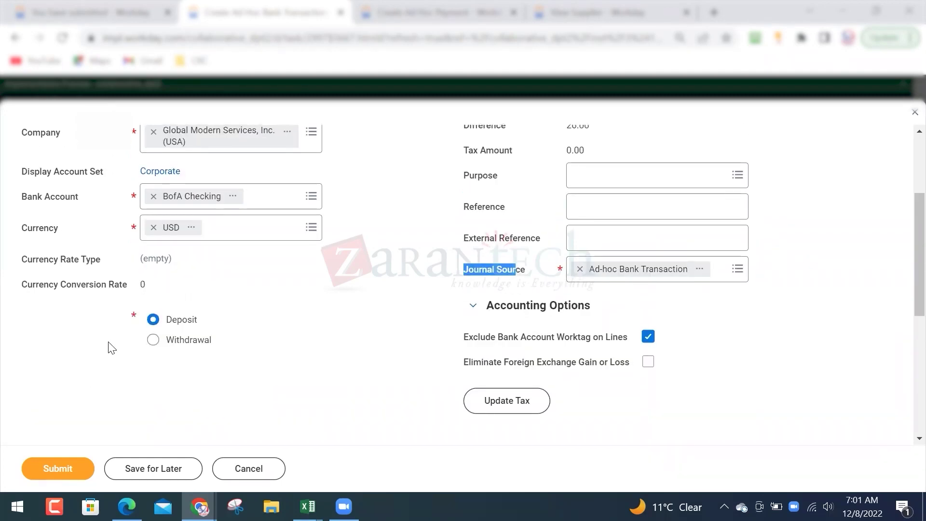
scroll(107, 345, "down", 4)
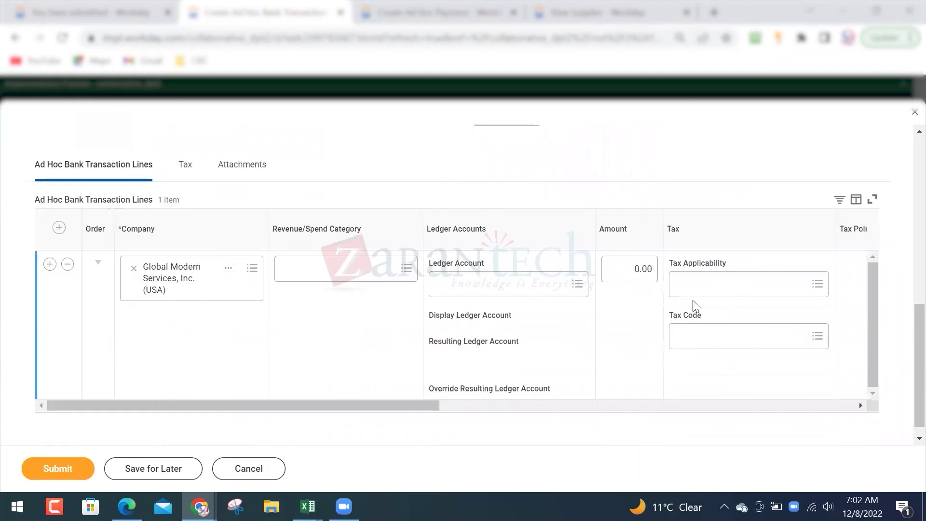
left_click(342, 273)
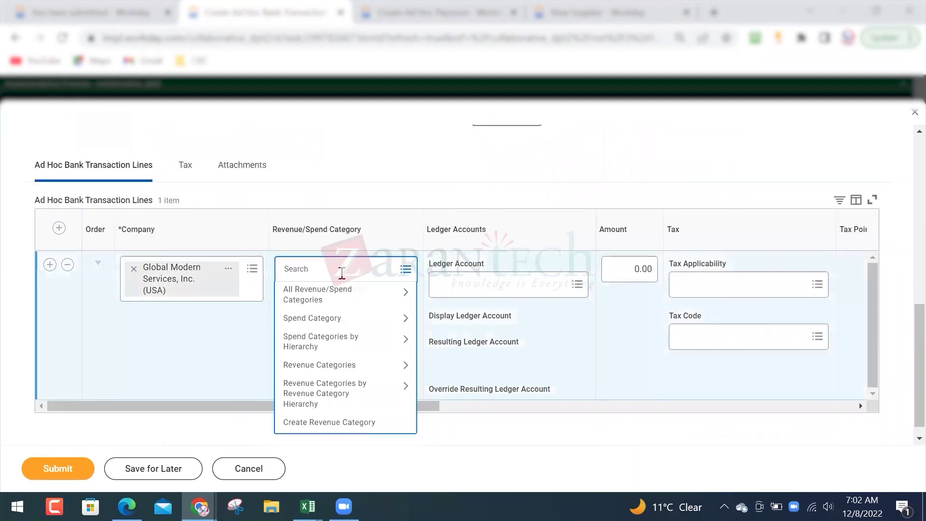
type("legal")
key("Return")
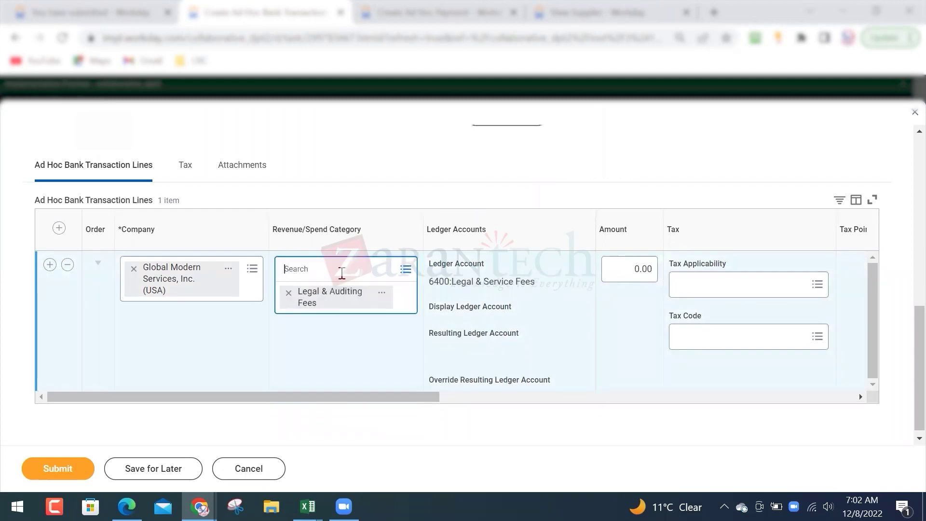
- Set the amount of the Legal & Auditing Fees transaction line to 26
key("Tab")
key("Tab")
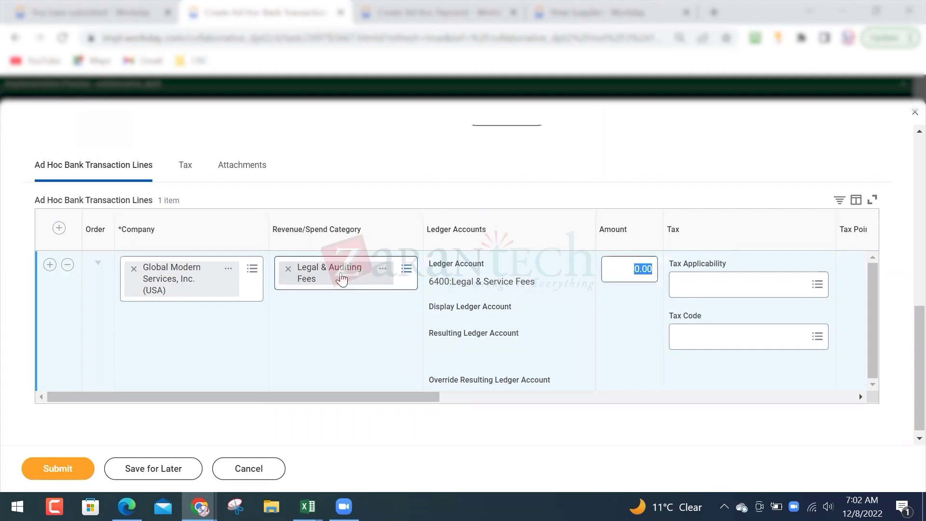
key("shift+Tab")
type("26")
key("Tab")
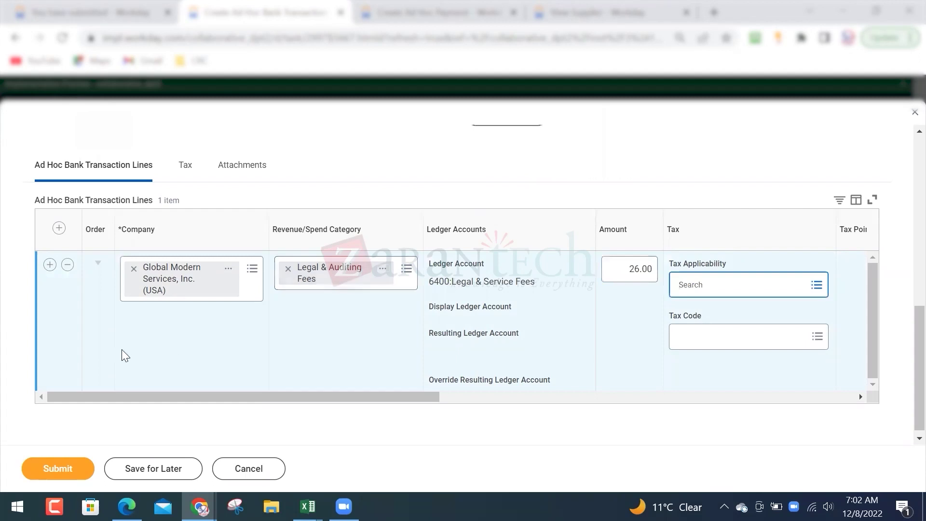
- Mark the ad hoc bank transaction as a Withdrawal and submit it
left_click_drag(338, 396, 210, 343)
scroll(141, 306, "up", 6)
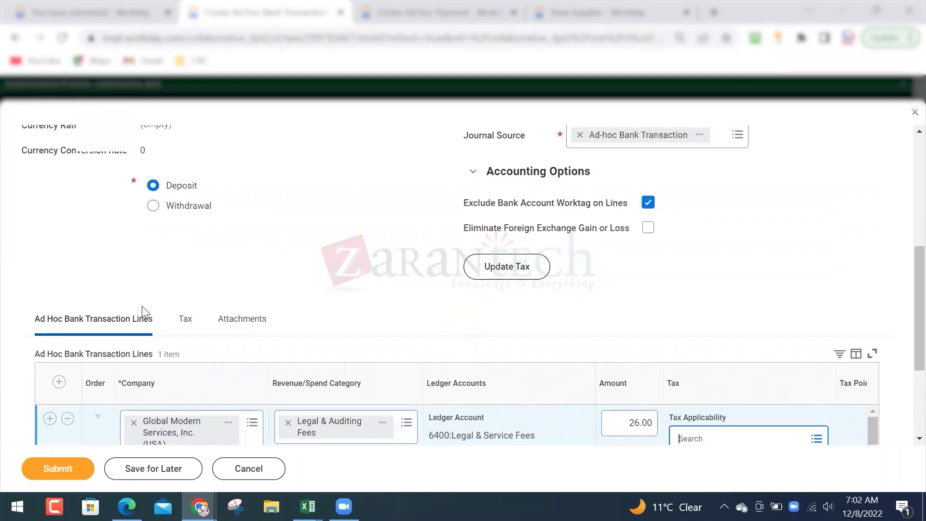
left_click(152, 341)
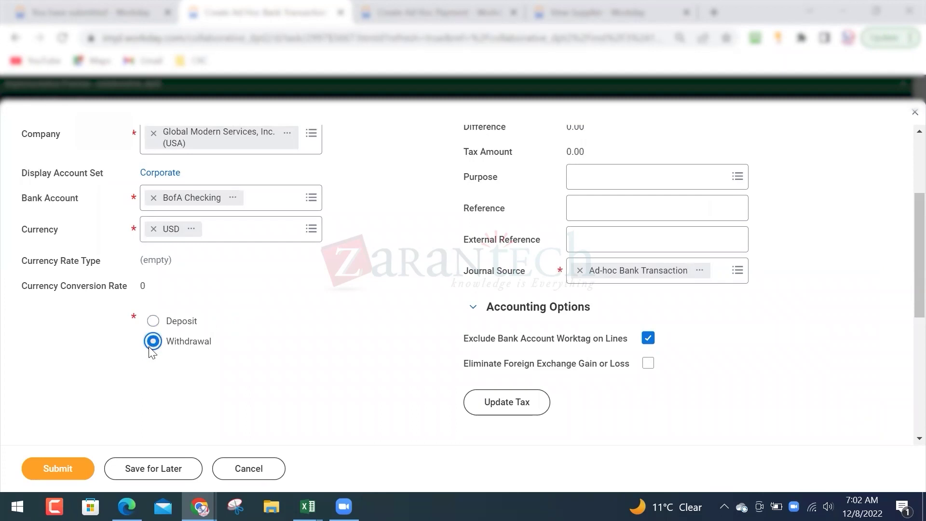
scroll(178, 331, "down", 3)
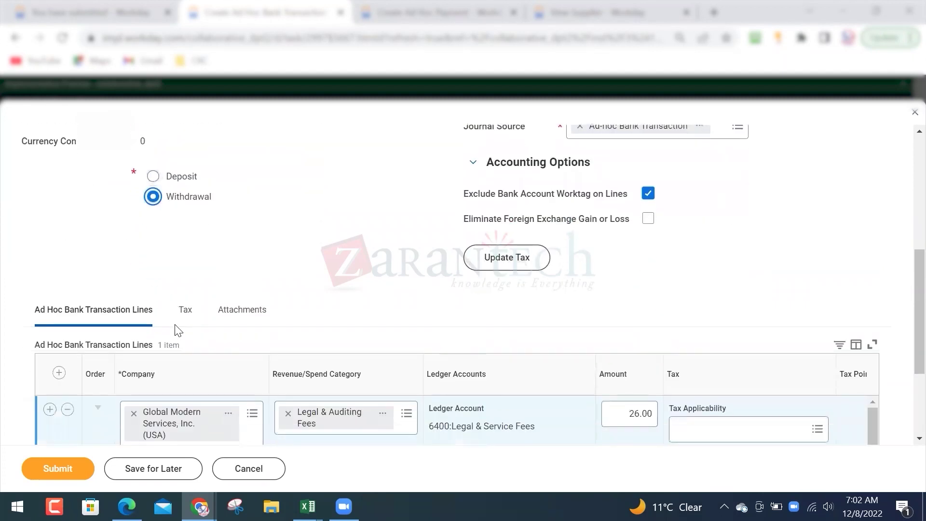
left_click(66, 470)
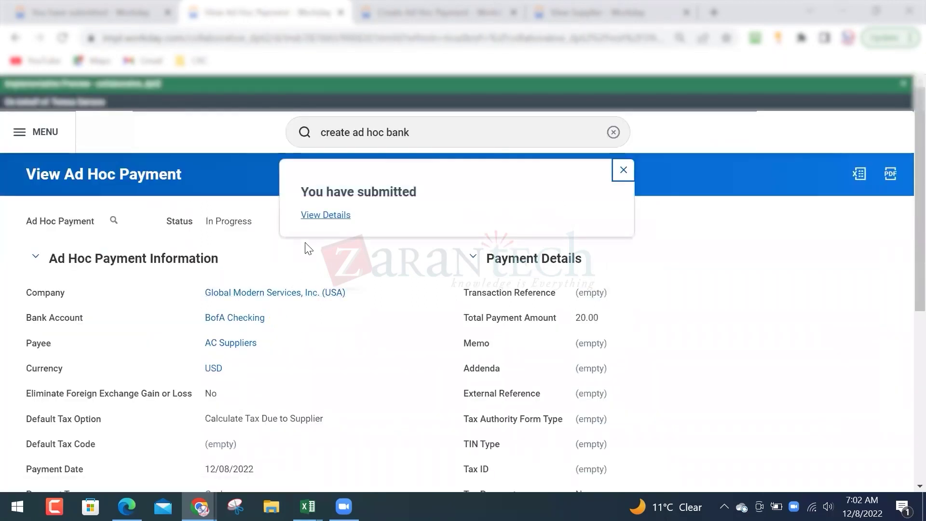
- Open the submitted ad hoc bank transaction from its process details and review its transaction lines and business process history
left_click(320, 220)
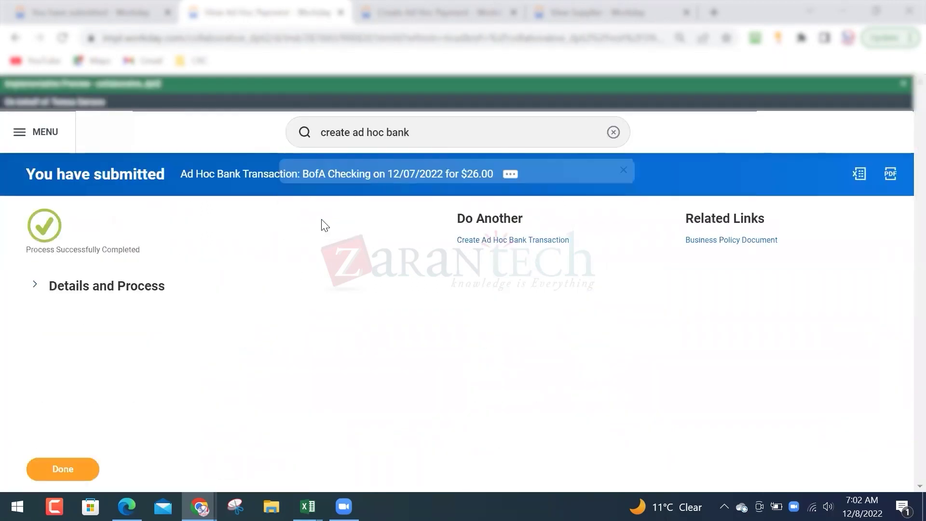
left_click(36, 287)
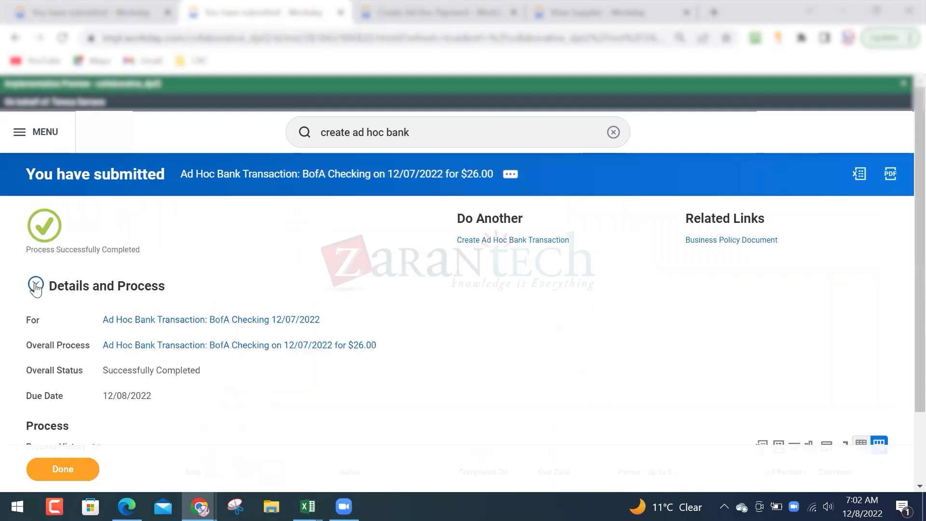
left_click(252, 322)
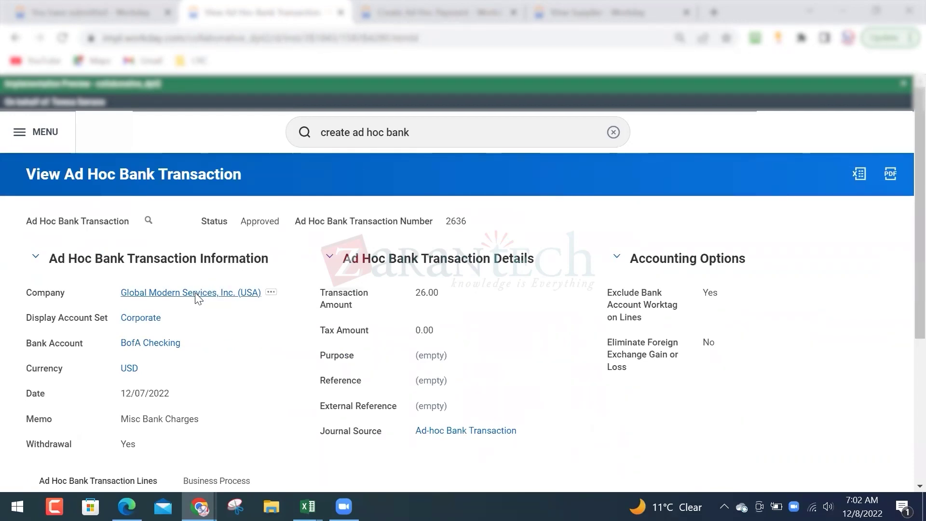
scroll(203, 299, "down", 5)
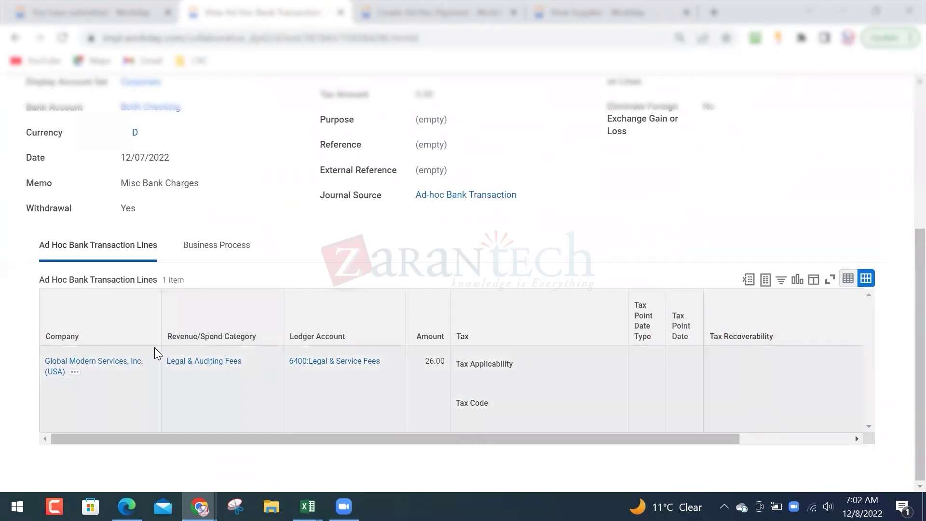
left_click(216, 250)
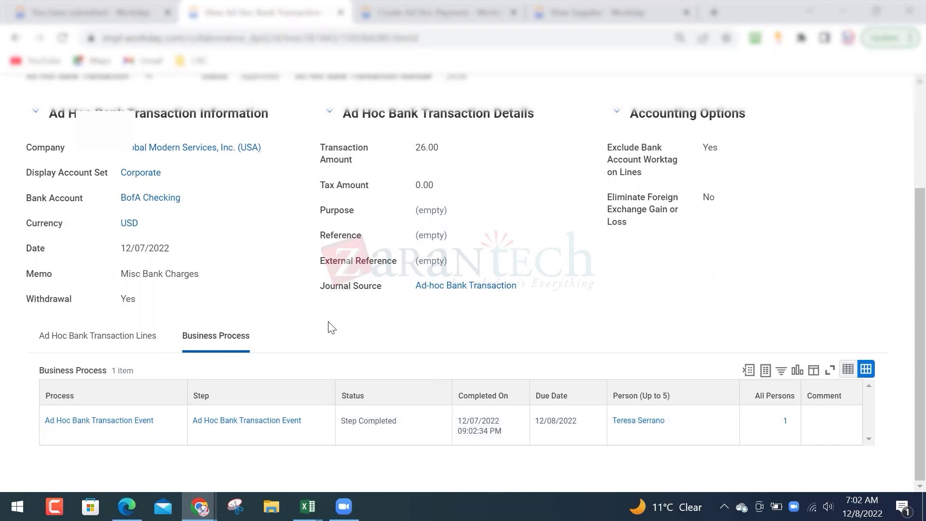
- Switch to the Bank Recon Doc workbook in Excel and enter "Create Ad hoc Bank transactions" in C200
key("alt+Tab")
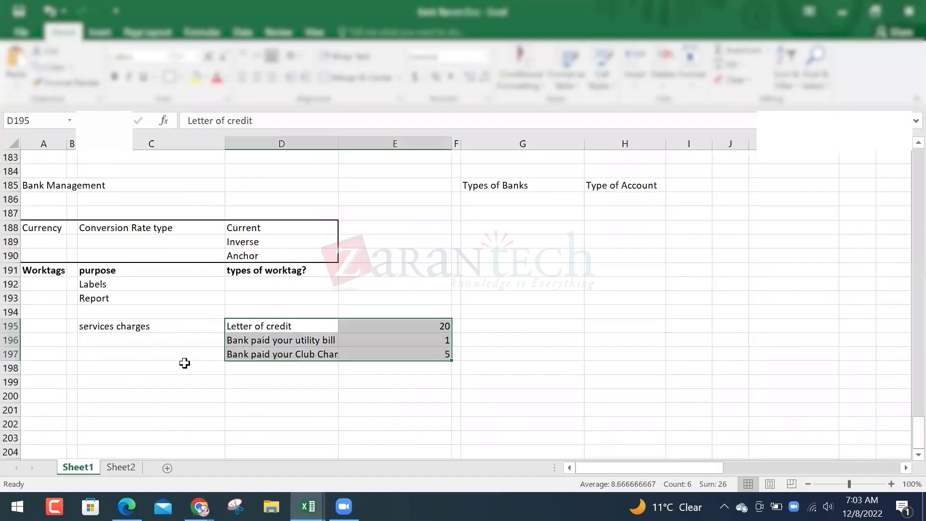
left_click(158, 386)
type("Cr")
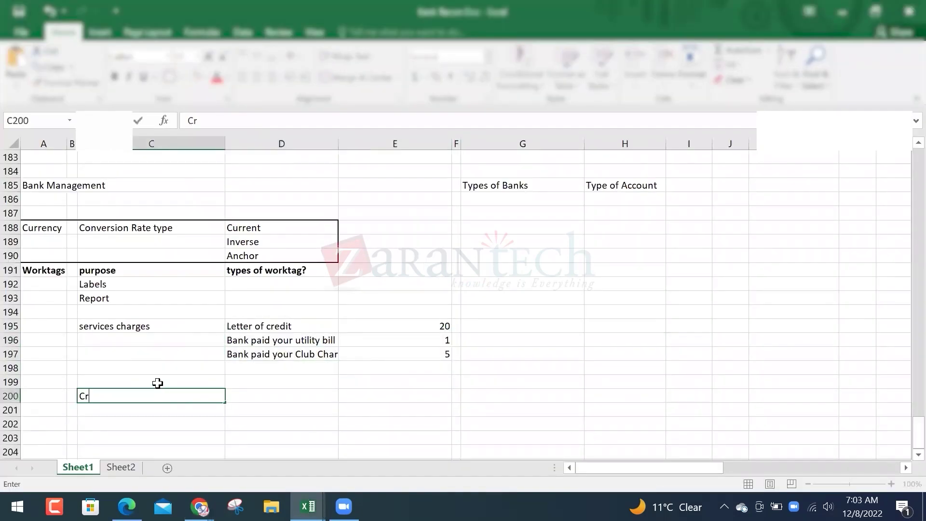
type("eate ba")
key("BackSpace")
key("BackSpace")
type("Ad hoc")
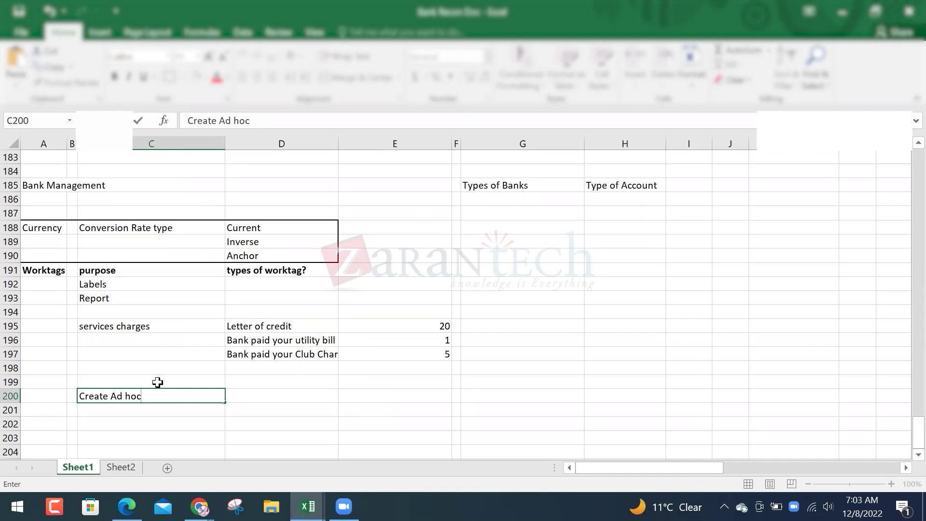
type(" Bank transactions")
key("Return")
key("Up")
key("Up")
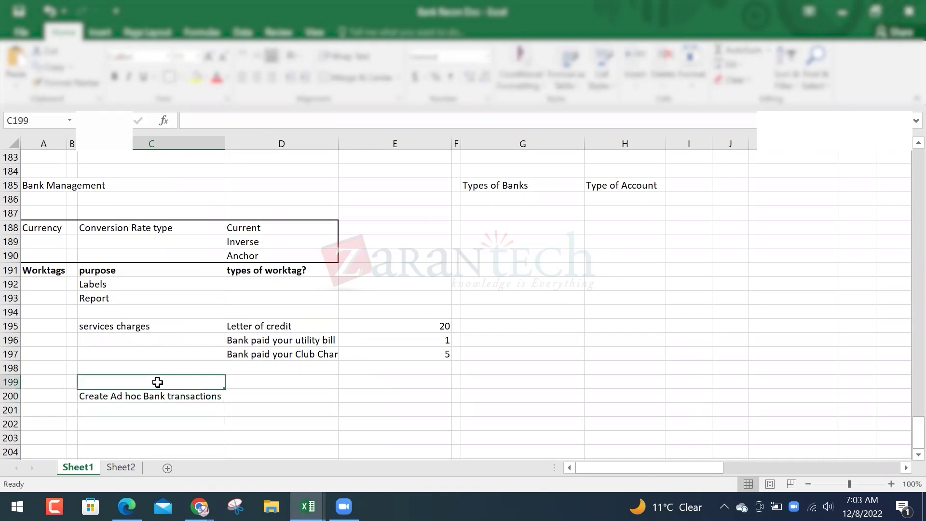
- Enter "clearance" in D200 beside the ad hoc bank transactions note
key("Down")
key("Right")
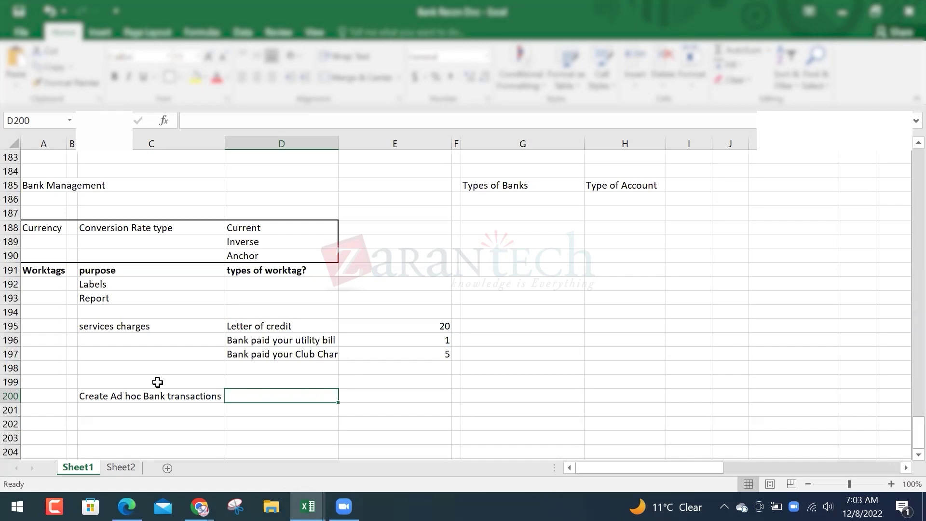
key("Right")
key("Left")
key("Right")
key("Left")
type("ce")
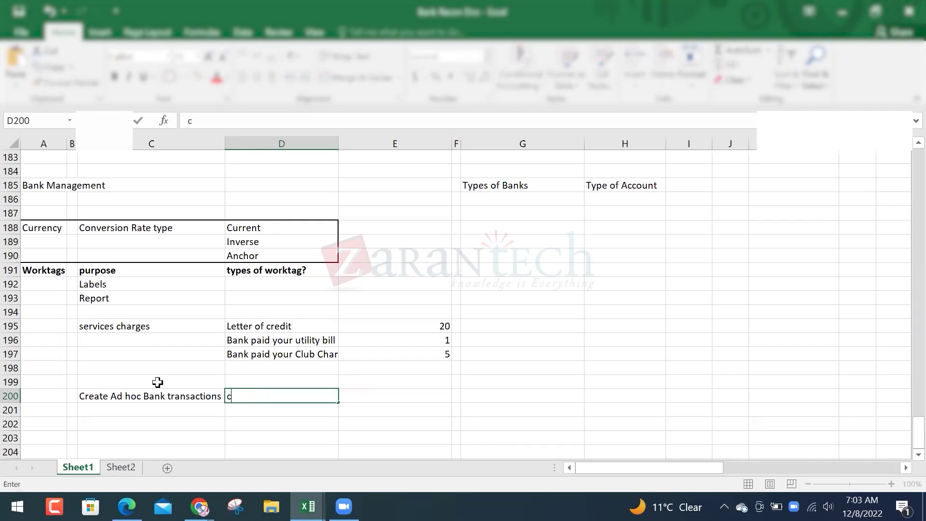
key("BackSpace")
type("lear")
type("na")
key("BackSpace")
key("BackSpace")
type("ance")
key("Return")
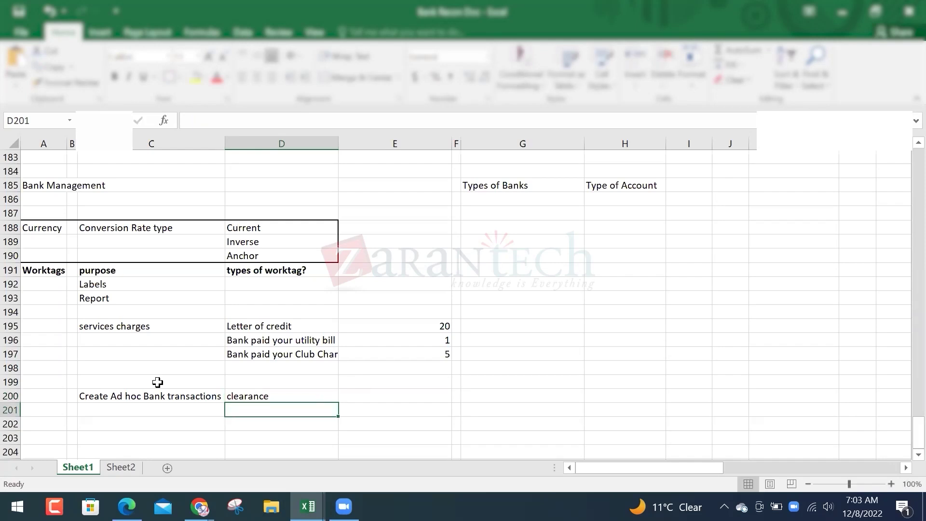
- Enter "Withdrawl" in E200 beside the clearance entry
key("Up")
key("Right")
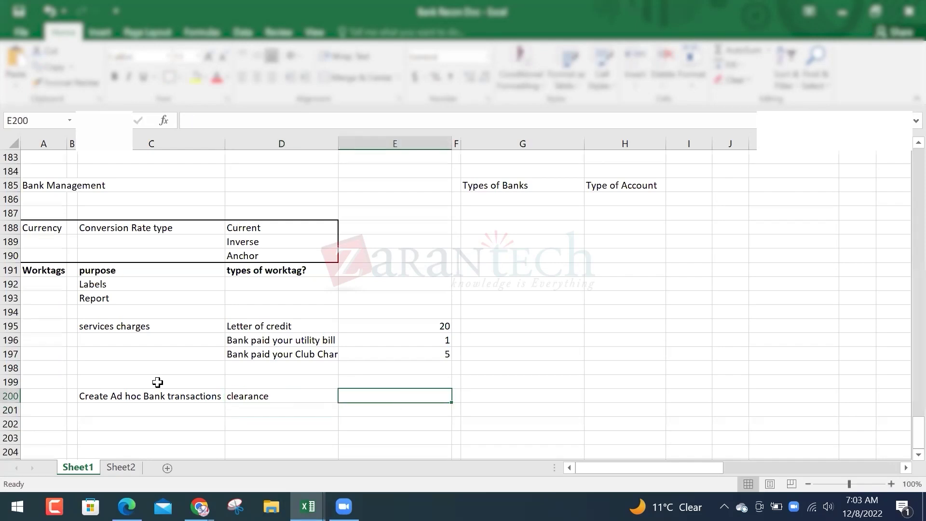
type("De")
key("BackSpace")
key("BackSpace")
type("Withdrawl")
key("Return")
- Make the "Create Ad hoc Bank transactions" text in C200 bold
key("Up")
key("Right")
key("Left")
key("Left")
key("Left")
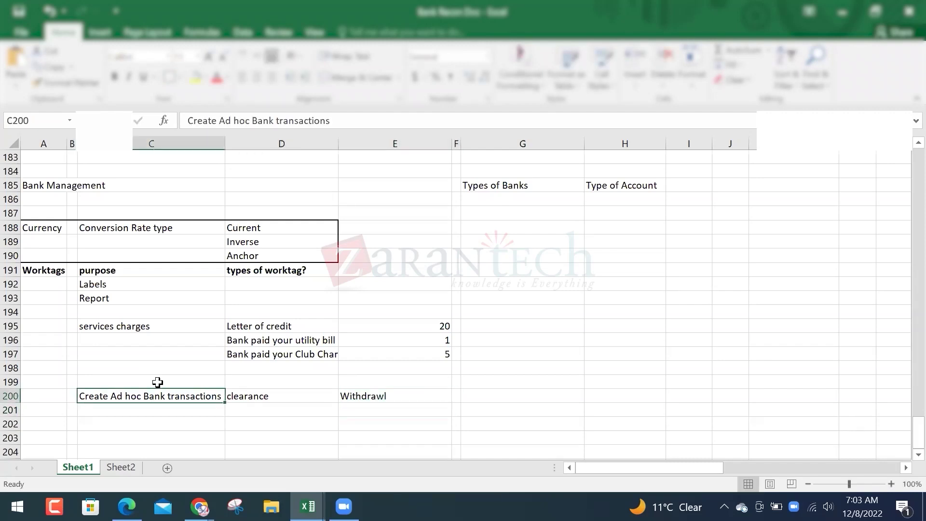
key("ctrl+b")
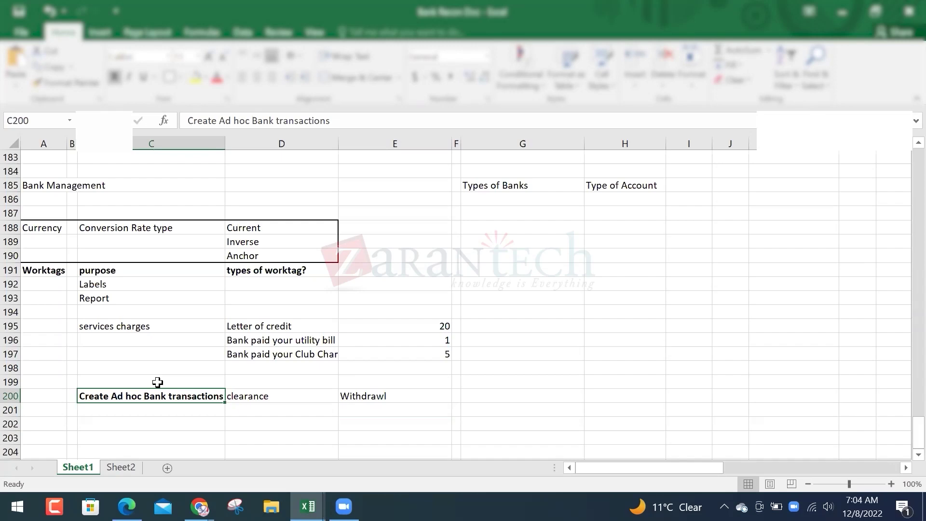
- Switch to Workday in the browser and open the accounting view of the BofA Checking ad hoc bank transaction in a new tab
key("alt+Tab")
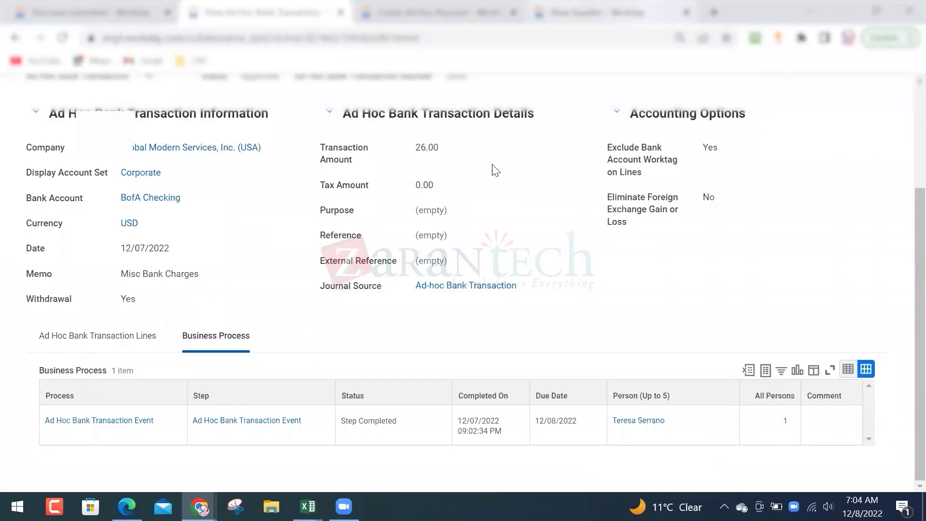
scroll(267, 218, "up", 3)
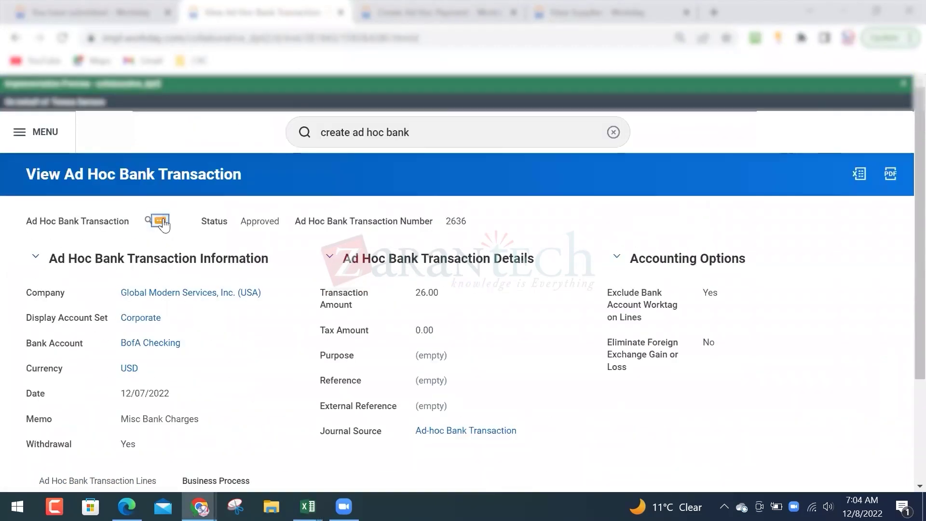
left_click(162, 221)
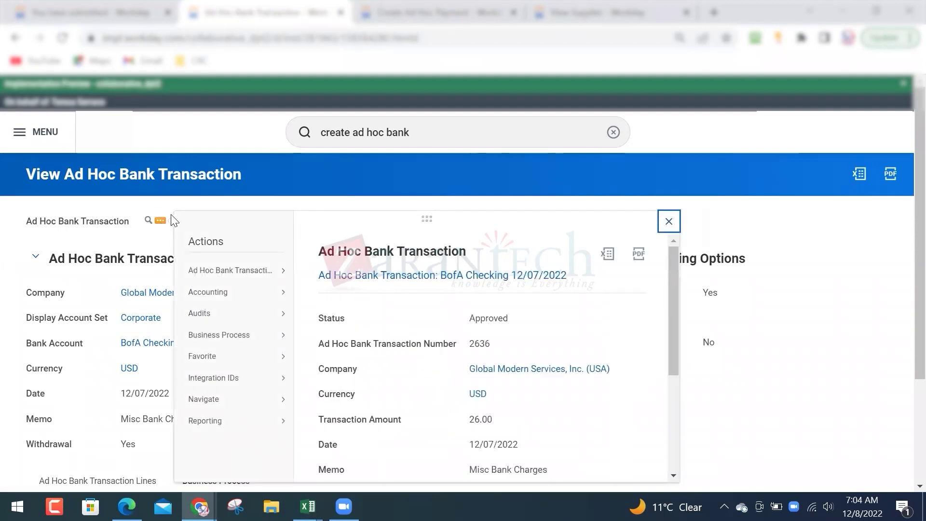
mouse_move(207, 292)
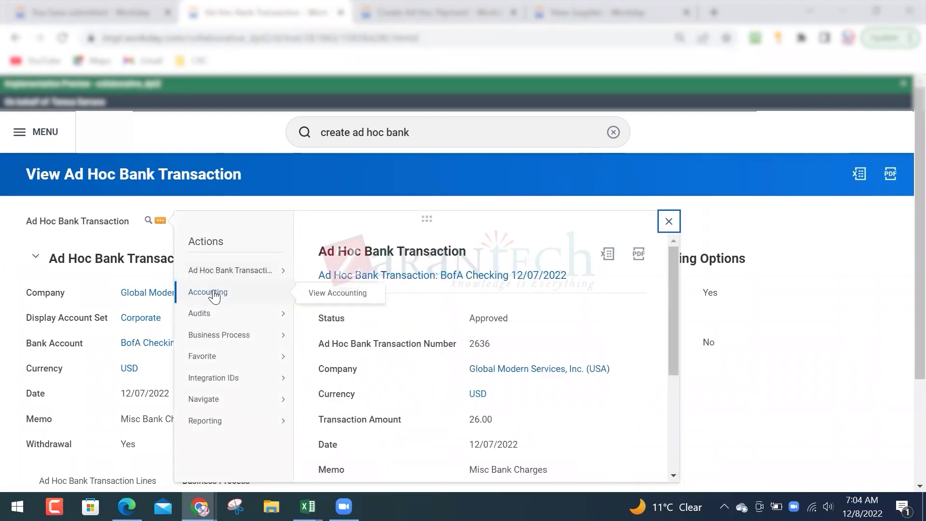
left_click(319, 295)
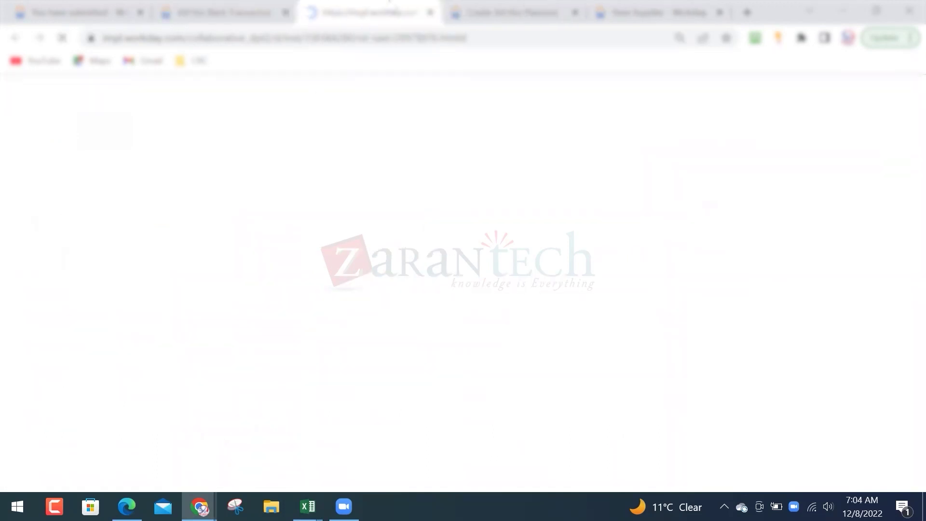
- Switch to the Bank Recon Doc workbook in Excel and enter "Cash & Bank" in G194 and "Accounting" in H194
key("alt+Tab")
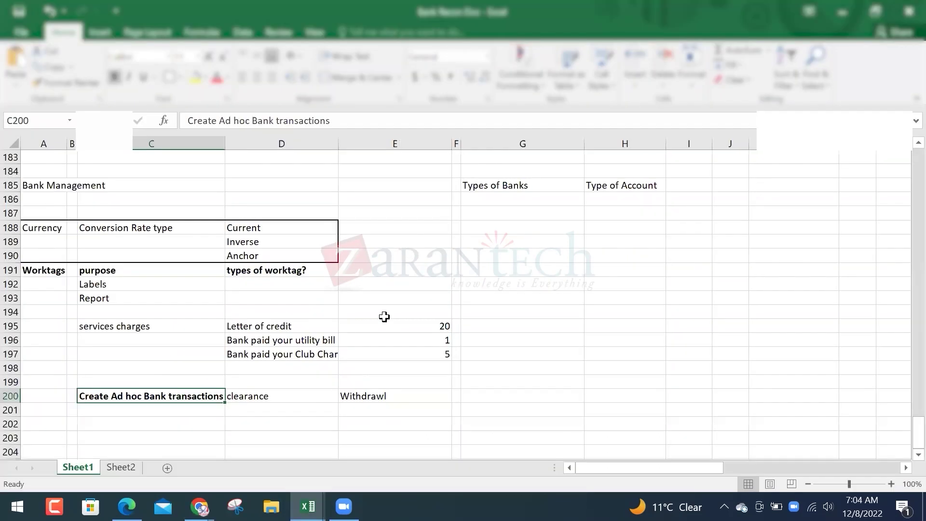
left_click(527, 313)
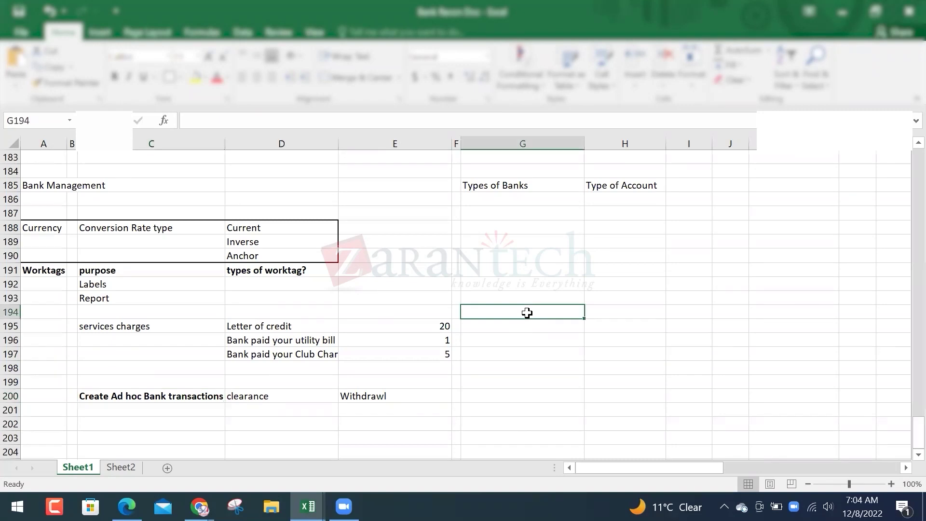
type("Cash")
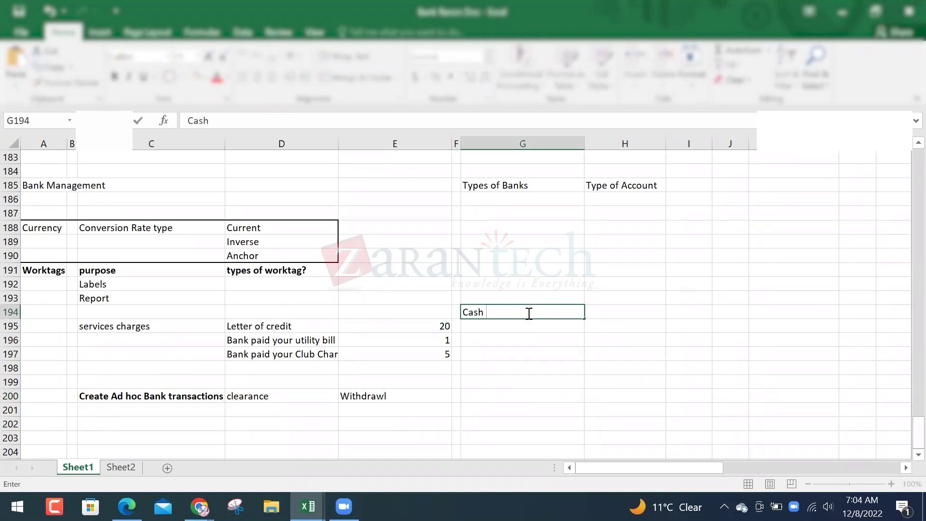
type(" & Bank")
key("Tab")
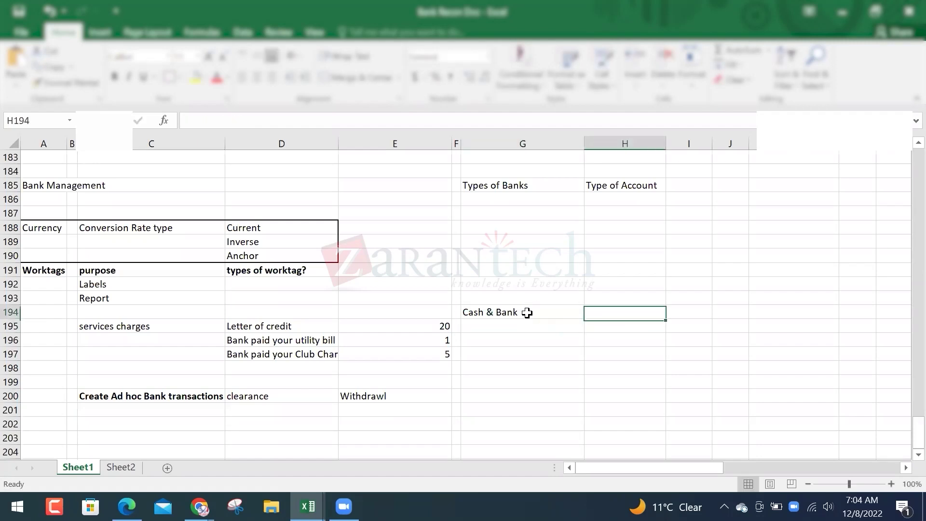
type("Accounting")
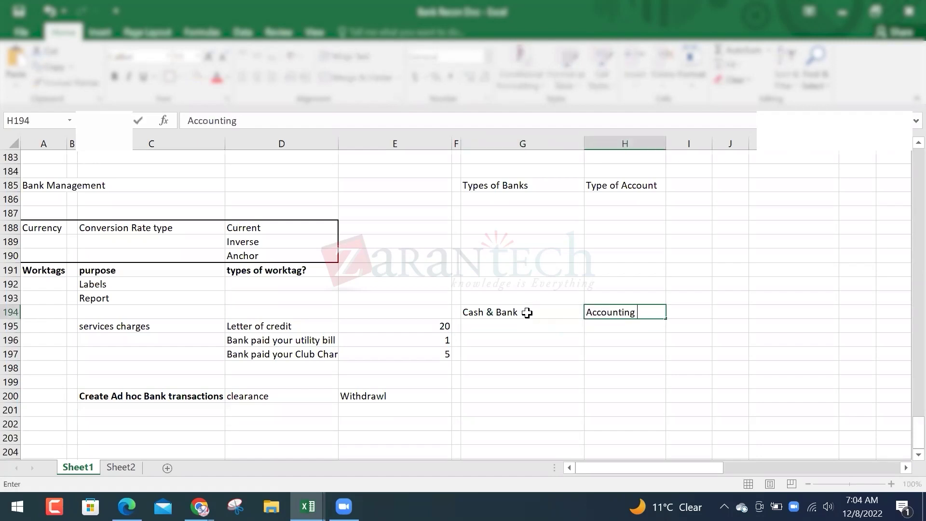
key("Return")
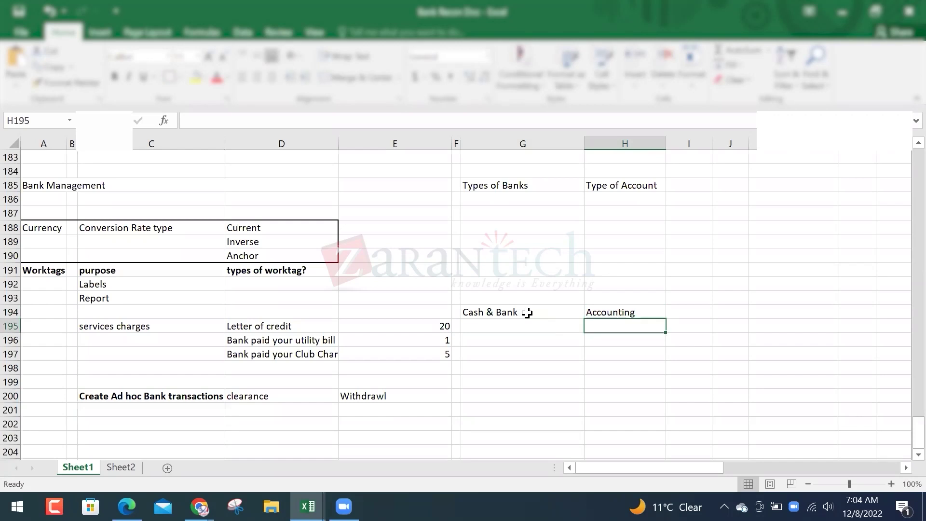
- Enter "Dr" in H195 and "Cr" in H197 below the Accounting heading
key("Right")
key("Right")
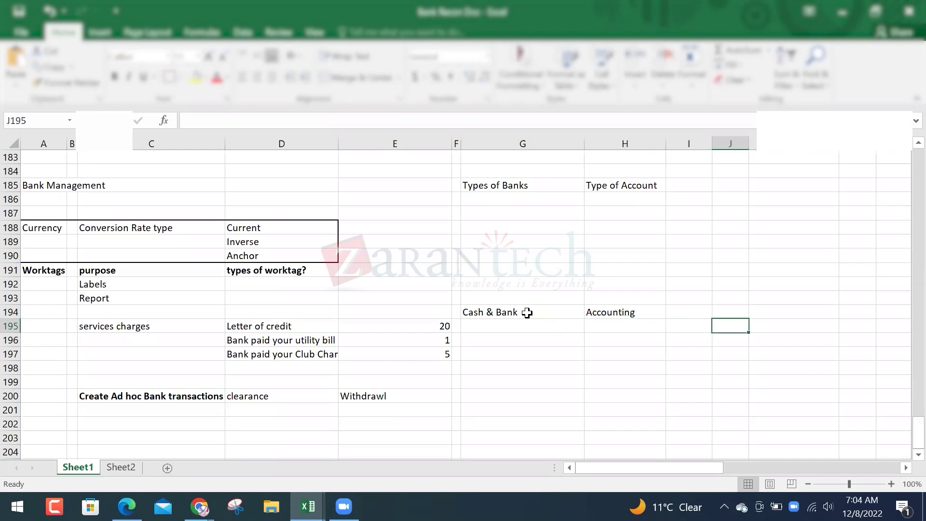
key("Left")
key("Left")
type("Dr")
key("Return")
key("Return")
type("Cr")
key("Return")
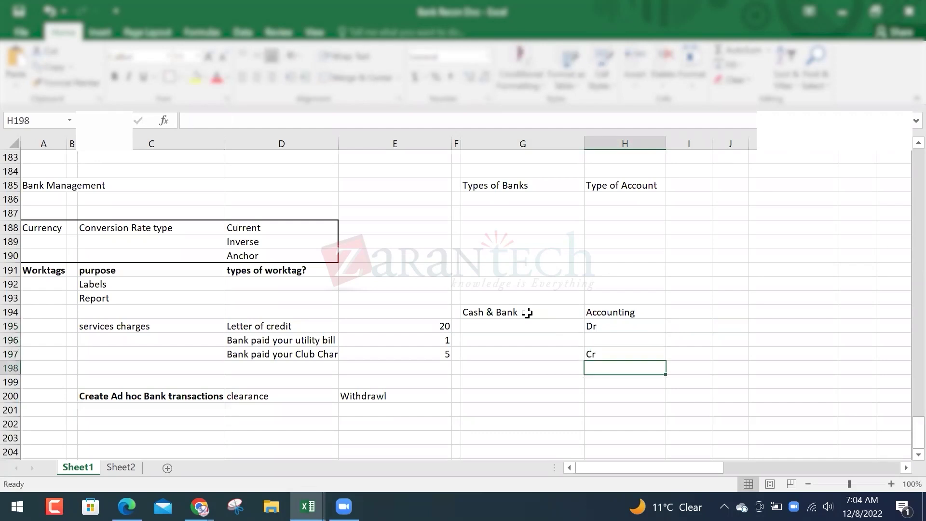
key("Up")
key("Up")
key("Up")
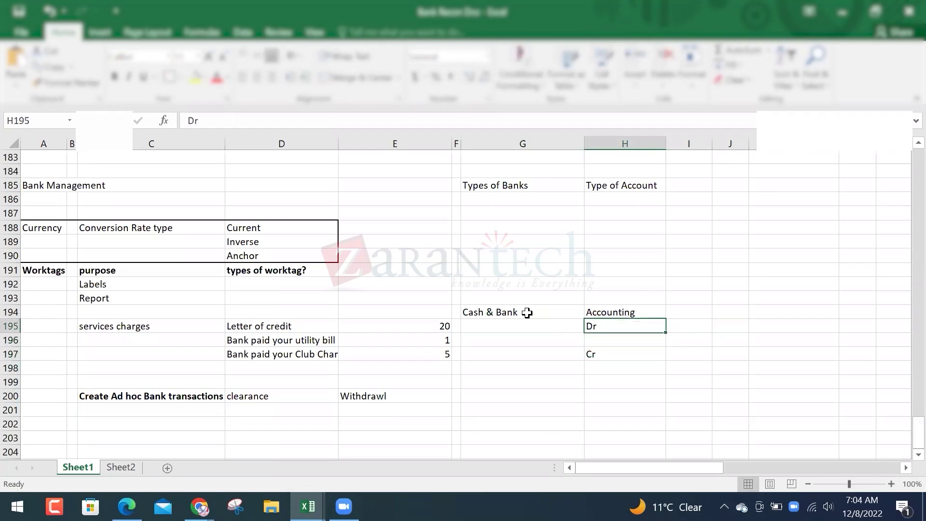
- Switch to Workday and examine the ad hoc bank transaction's operational journal, including its journal lines and memo
key("alt+Tab")
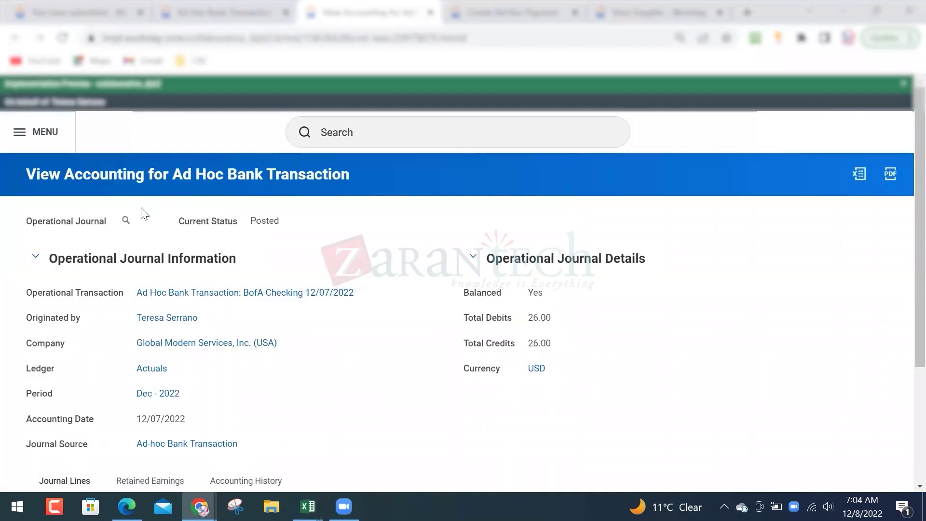
left_click_drag(66, 174, 253, 174)
scroll(259, 202, "down", 3)
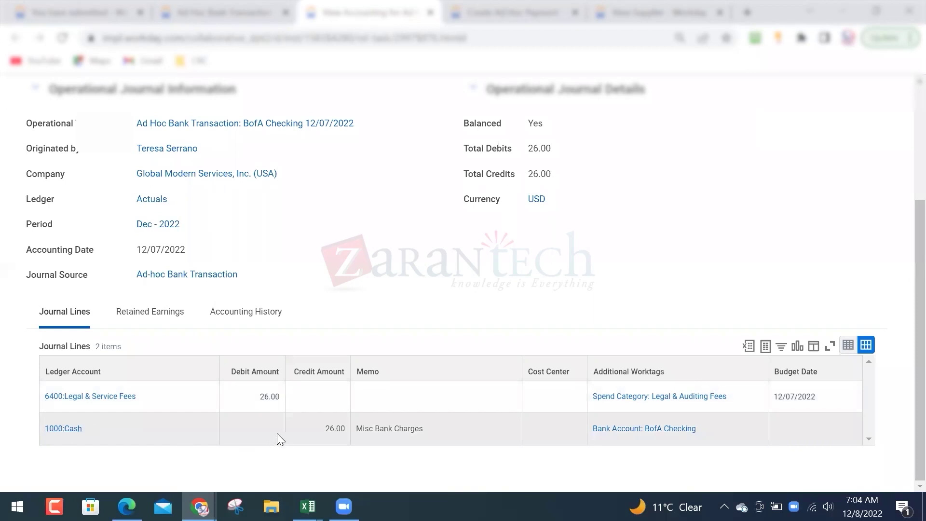
left_click_drag(357, 428, 421, 424)
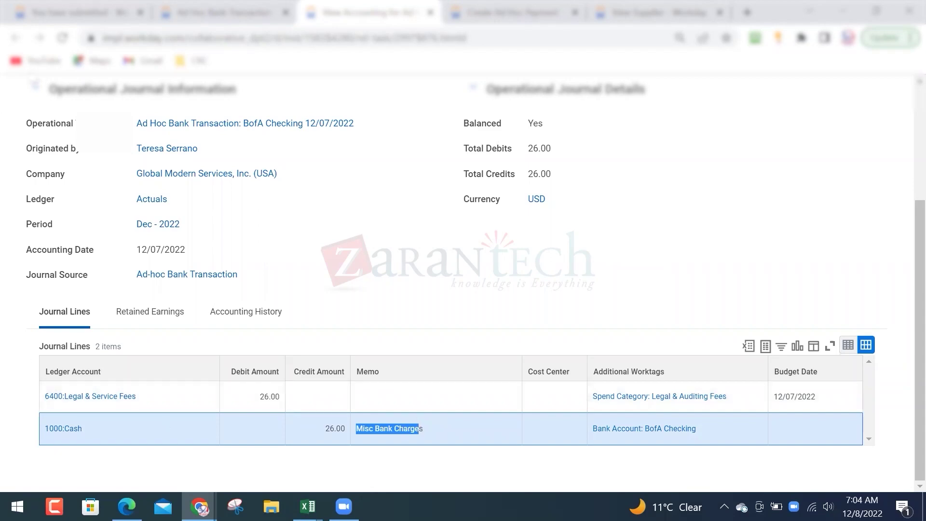
scroll(83, 161, "up", 3)
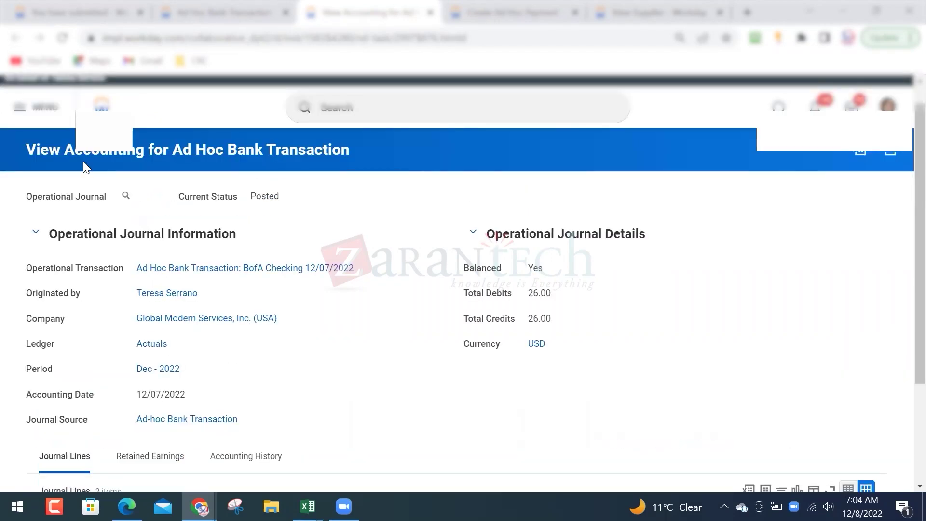
scroll(83, 161, "down", 3)
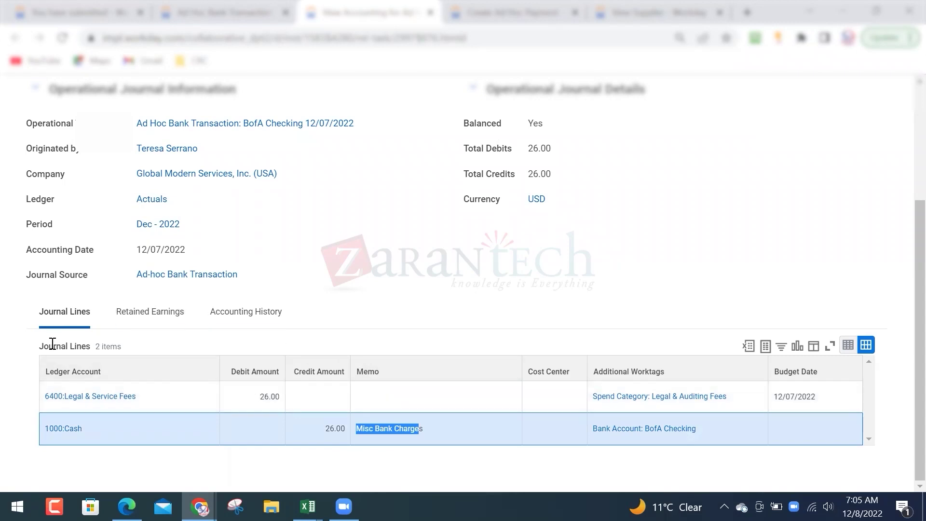
left_click_drag(49, 347, 407, 440)
left_click(417, 274)
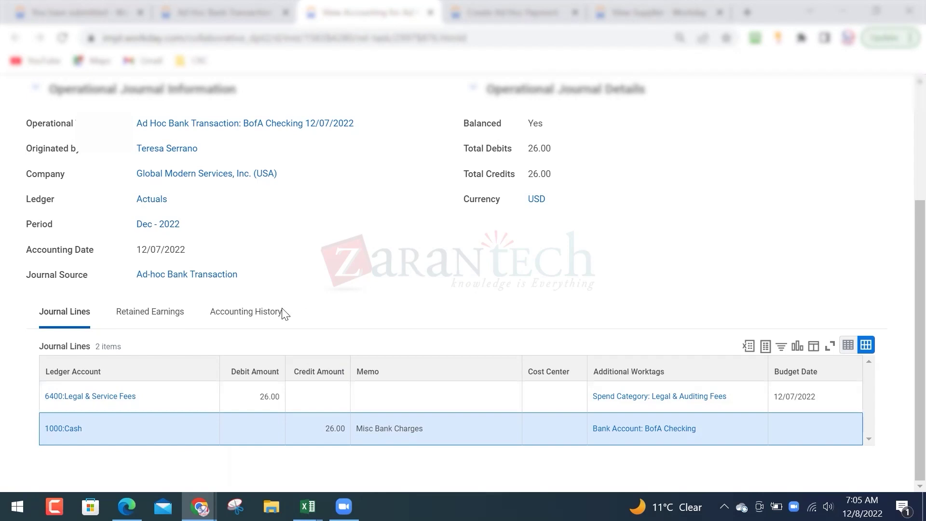
- Switch to the Excel workbook and enter "Account Posting Rule" in C179, in the row below Item
key("alt+Tab")
scroll(220, 347, "down", 3)
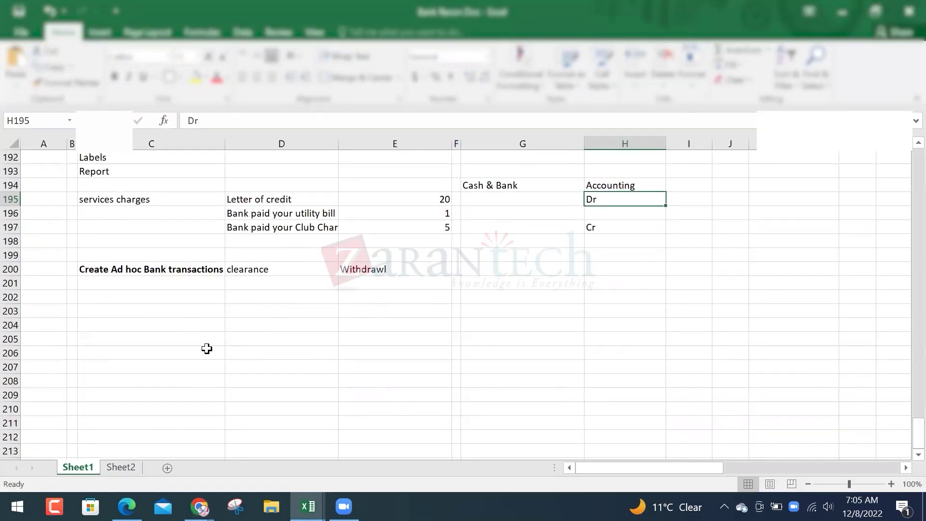
left_click(121, 309)
scroll(121, 309, "up", 7)
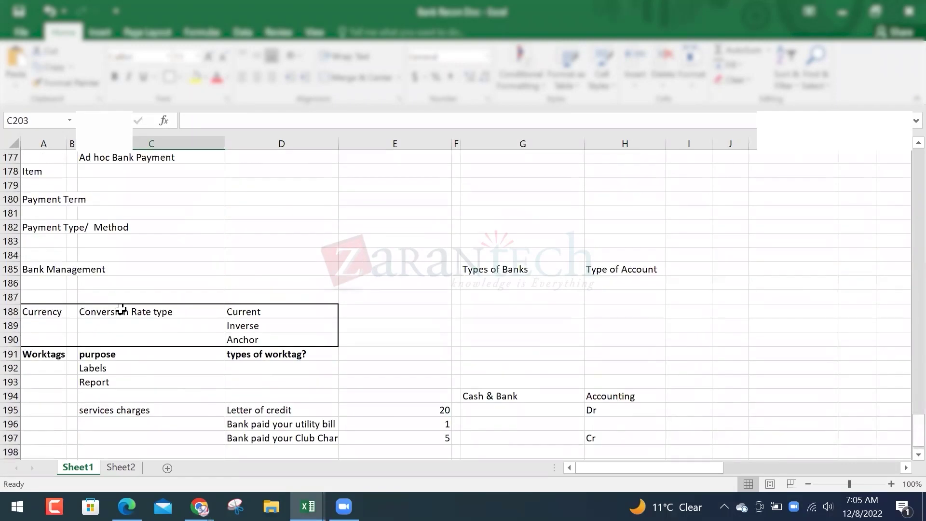
left_click(37, 273)
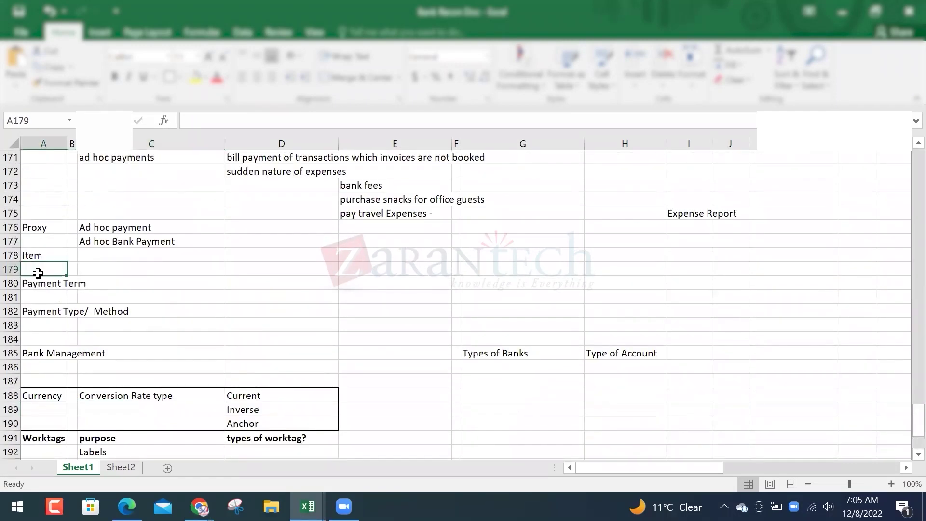
key("Right")
key("Right")
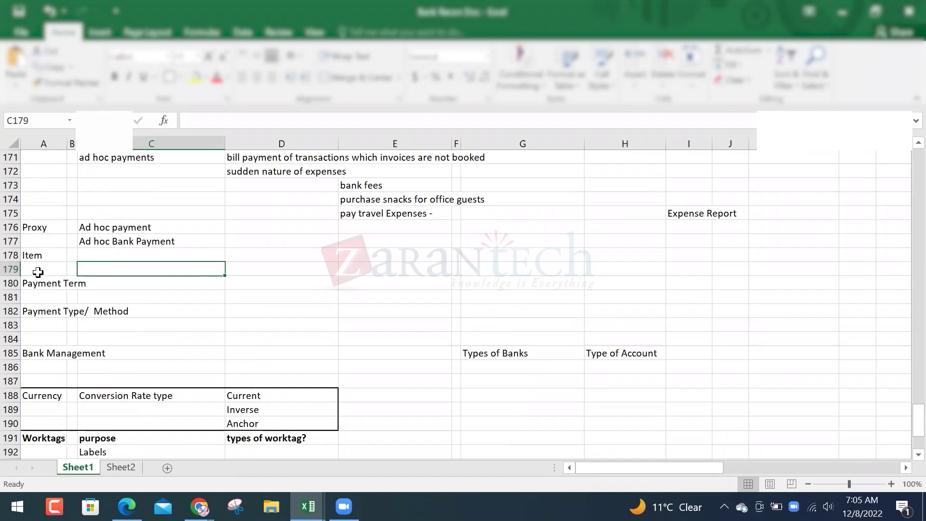
type("Account ")
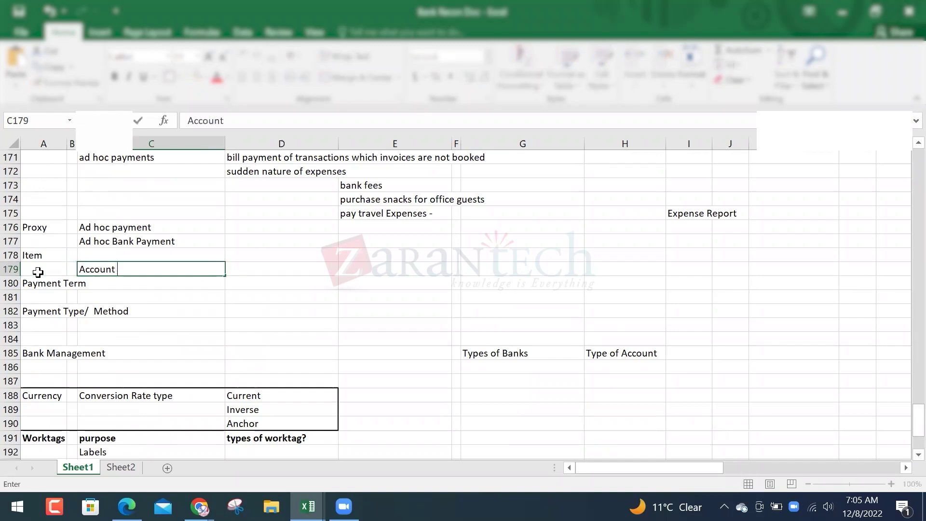
type("Posting Rule")
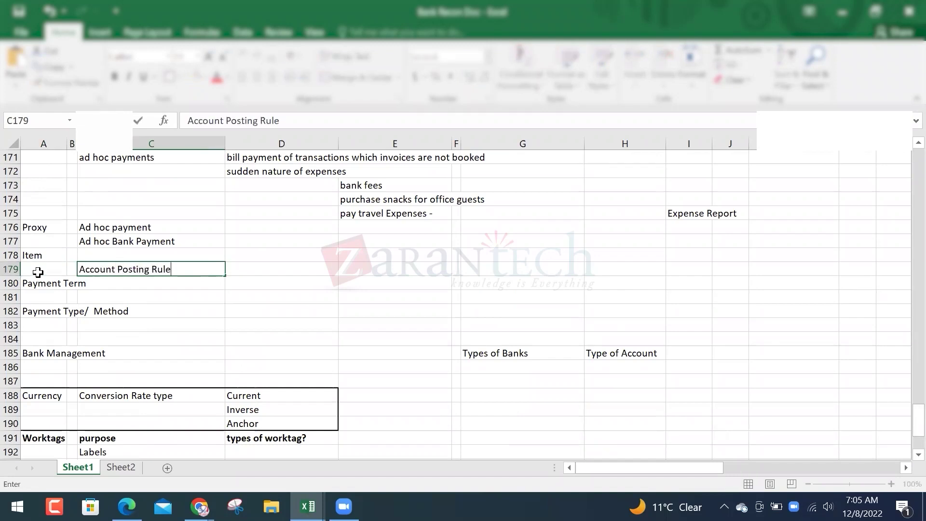
key("Return")
- Enter the abbreviation "APR" in D179 beside the Account Posting Rule note
key("Up")
key("Right")
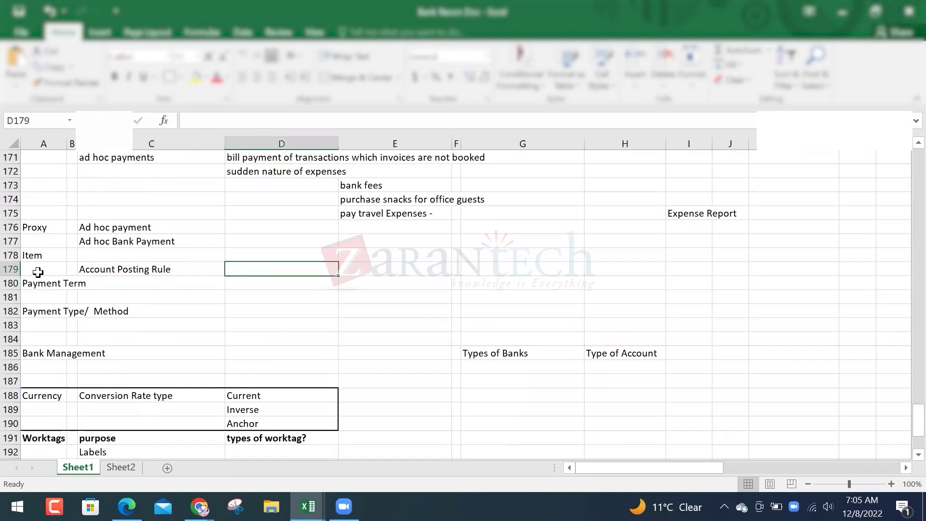
type("APR")
key("Return")
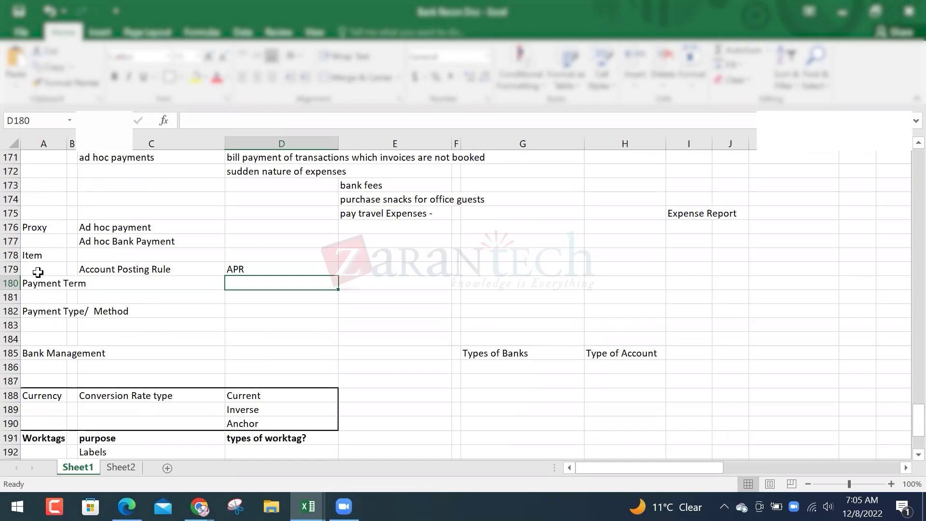
left_click(144, 267)
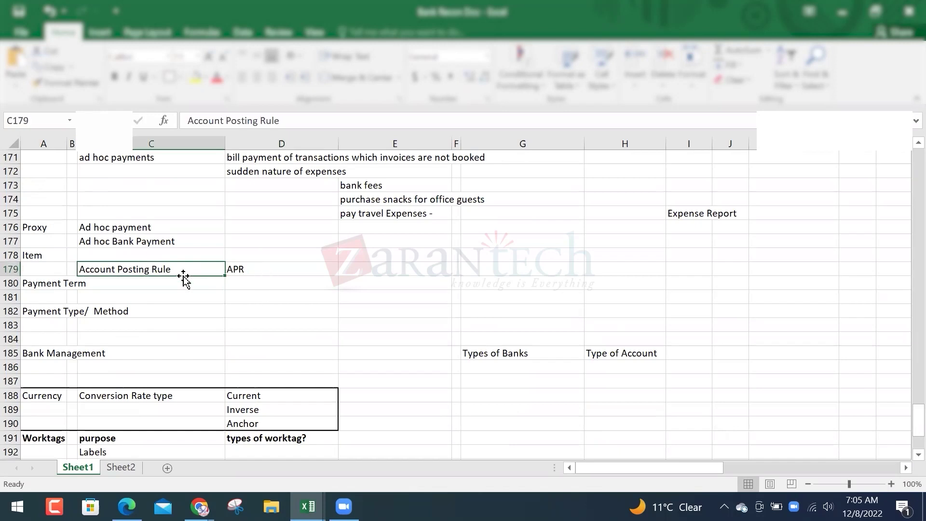
scroll(160, 385, "down", 1)
- Switch to Workday and compare the ad hoc bank transaction's details and business process with the journal lines in its accounting view
key("alt+Tab")
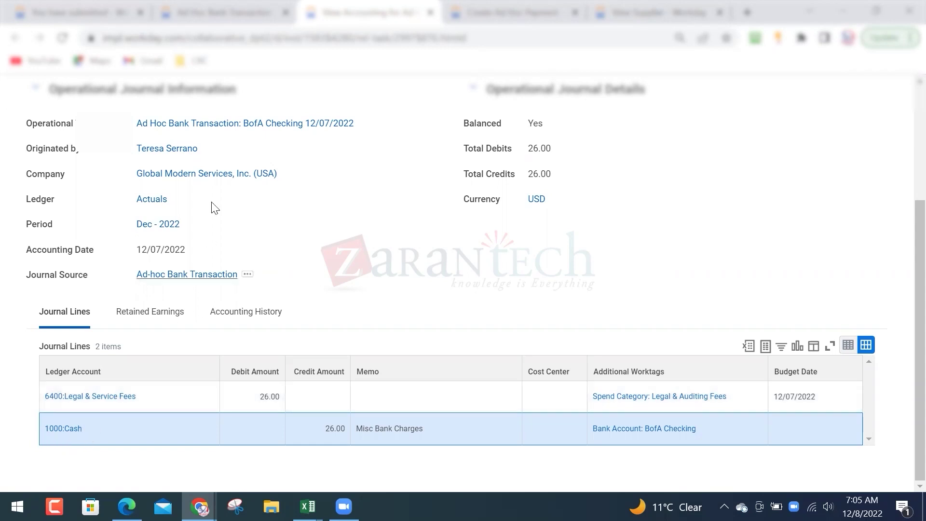
scroll(208, 192, "up", 2)
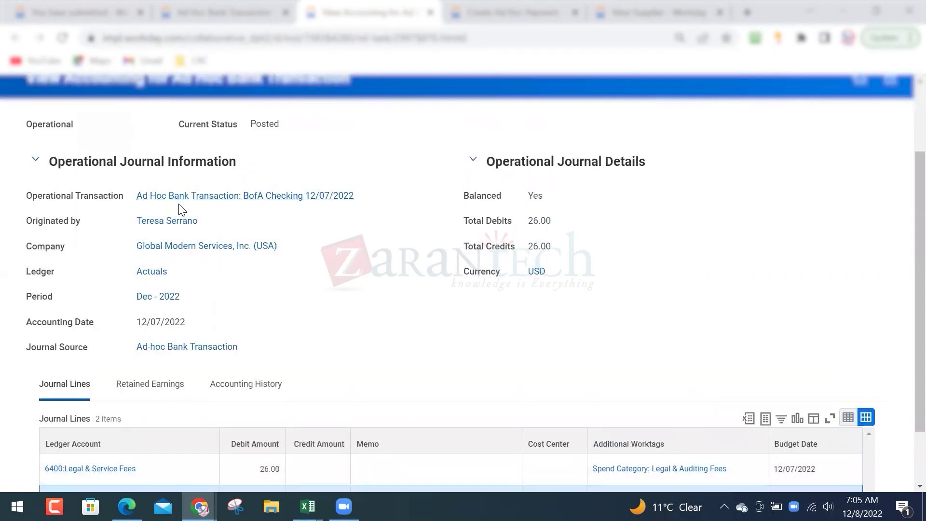
scroll(144, 337, "down", 2)
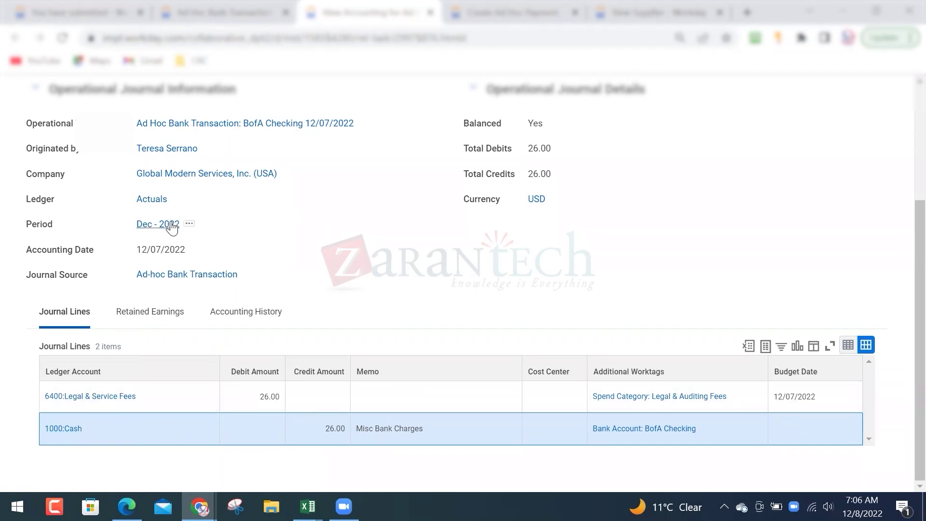
scroll(170, 236, "up", 3)
left_click(260, 12)
left_click(3, 250)
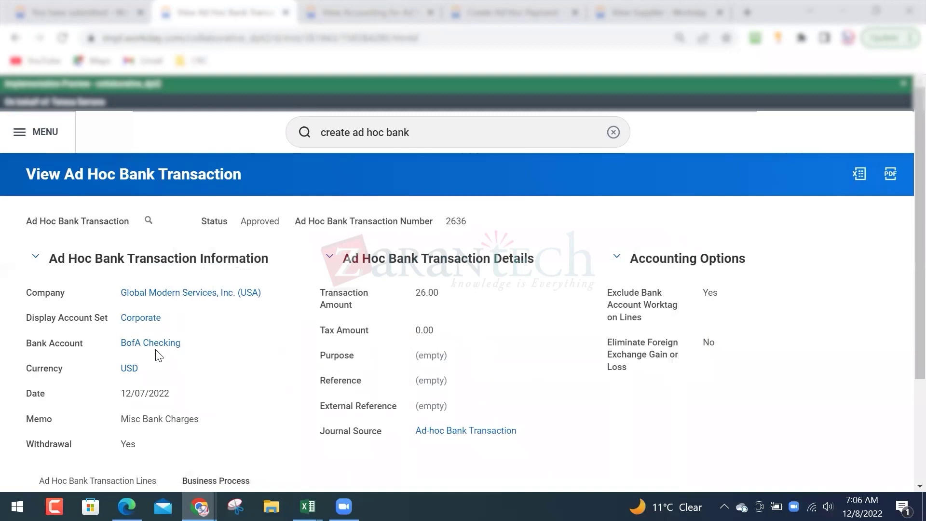
scroll(157, 356, "down", 3)
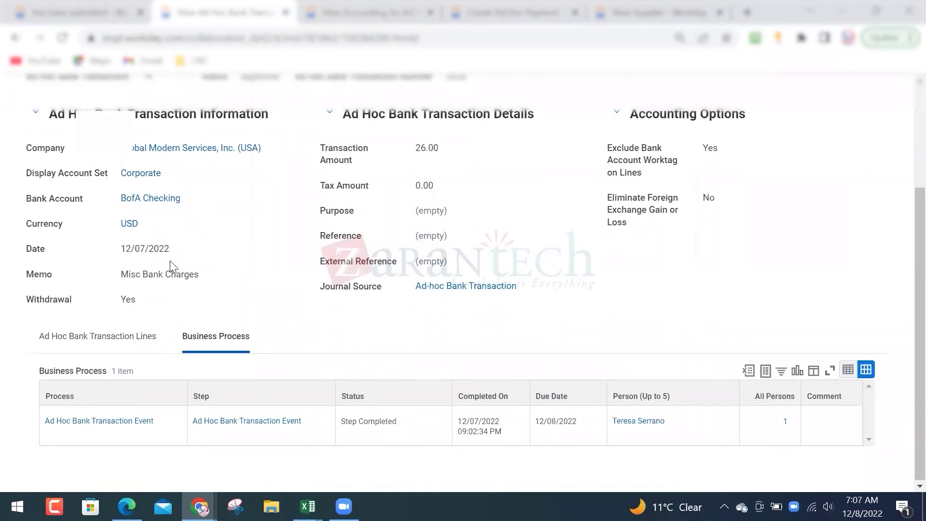
mouse_move(135, 198)
left_click(343, 14)
scroll(110, 351, "down", 3)
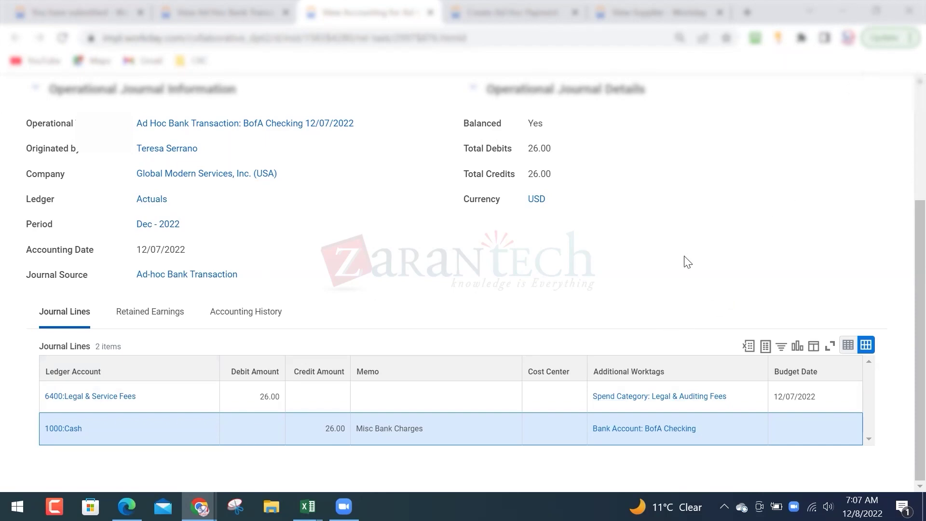
- Switch to the Excel workbook and enter "Legal & Service fee" in C202 with the debit amount 26 in D202
key("alt+Tab")
scroll(415, 311, "down", 6)
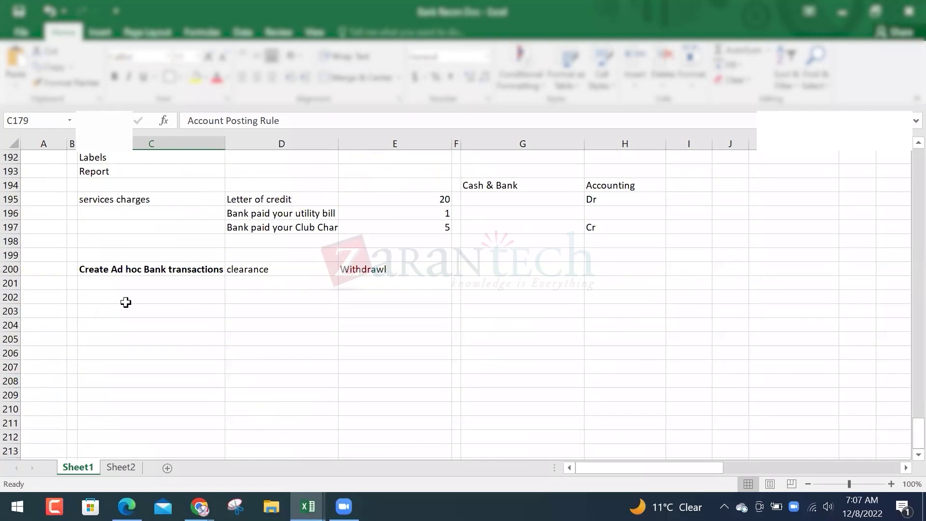
left_click(127, 301)
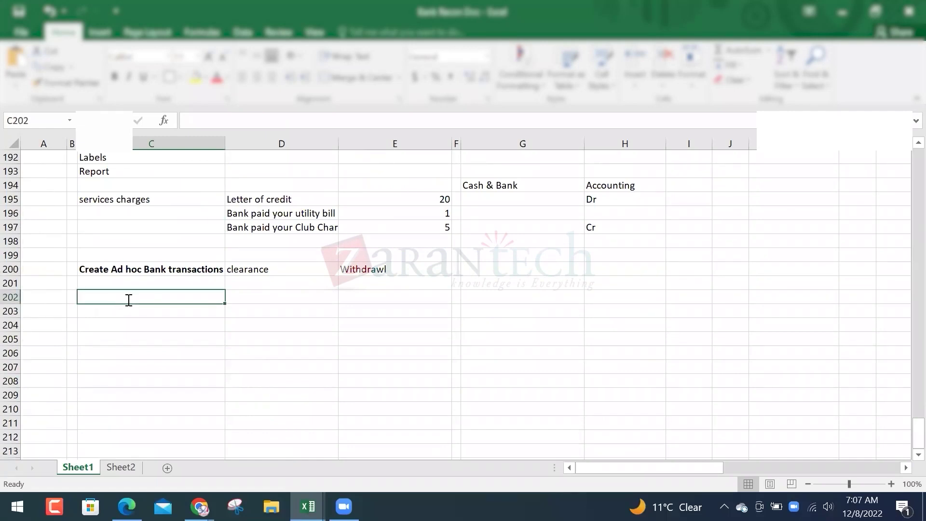
type("Legal")
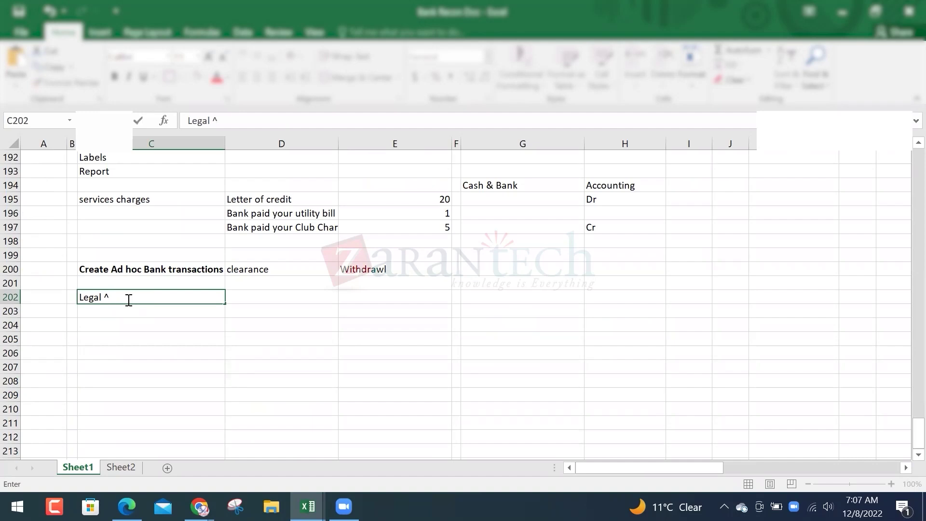
type("&")
type("Service fe")
type("e")
key("Tab")
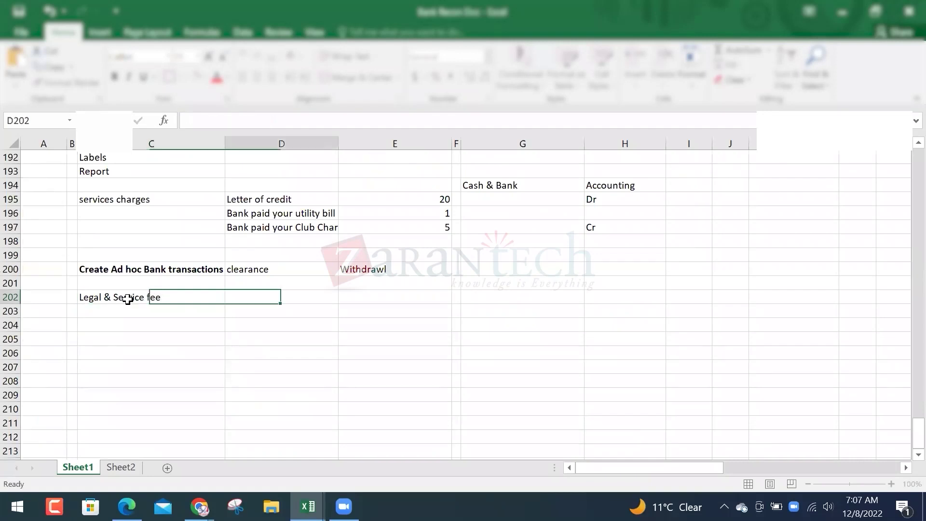
type("26")
key("Return")
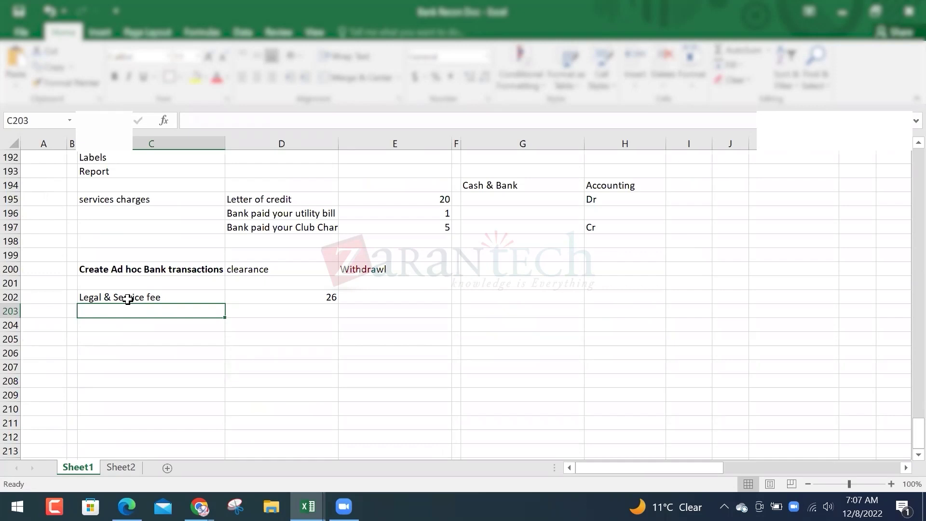
- Enter "Bank" in C203 with the credit amount 26 in E203
type("Bank")
key("Tab")
key("Tab")
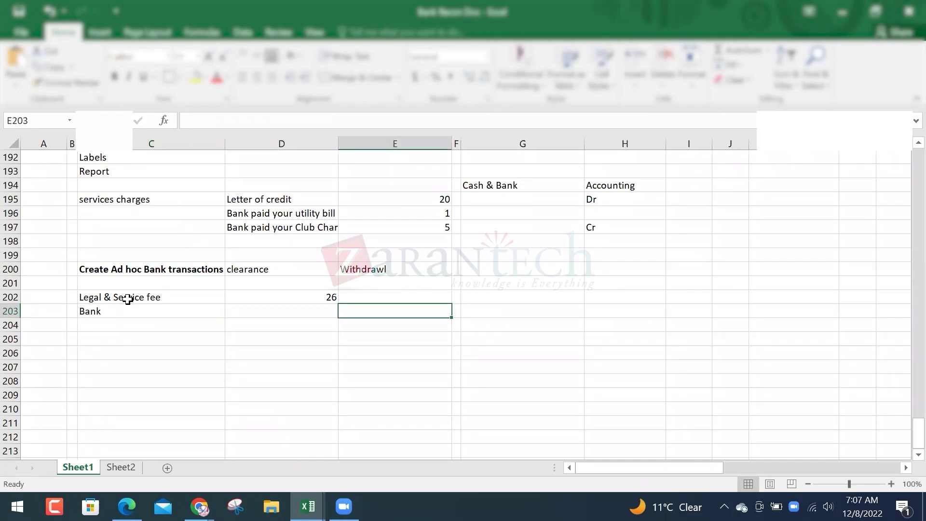
type("26")
key("Return")
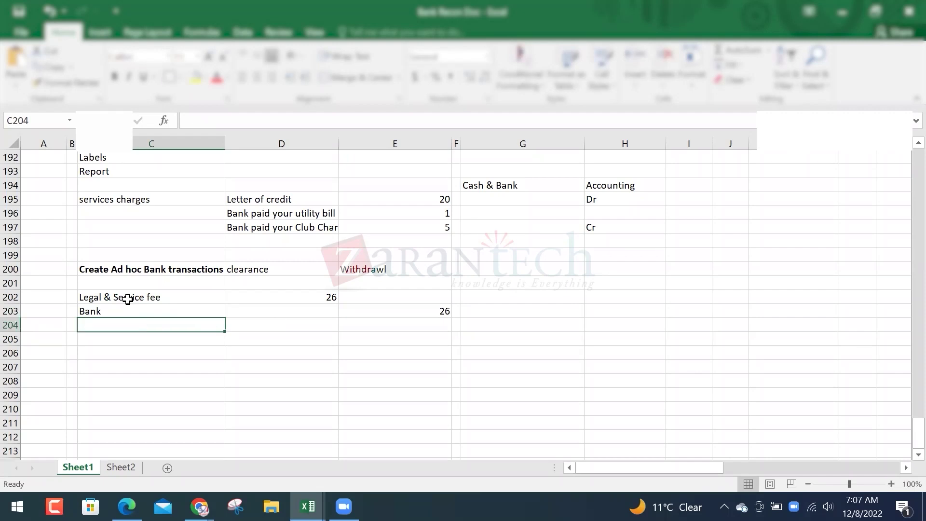
- Copy the two-line service fee entry in C202:E203 to the block starting at C206
left_click(127, 298)
key("shift+Down")
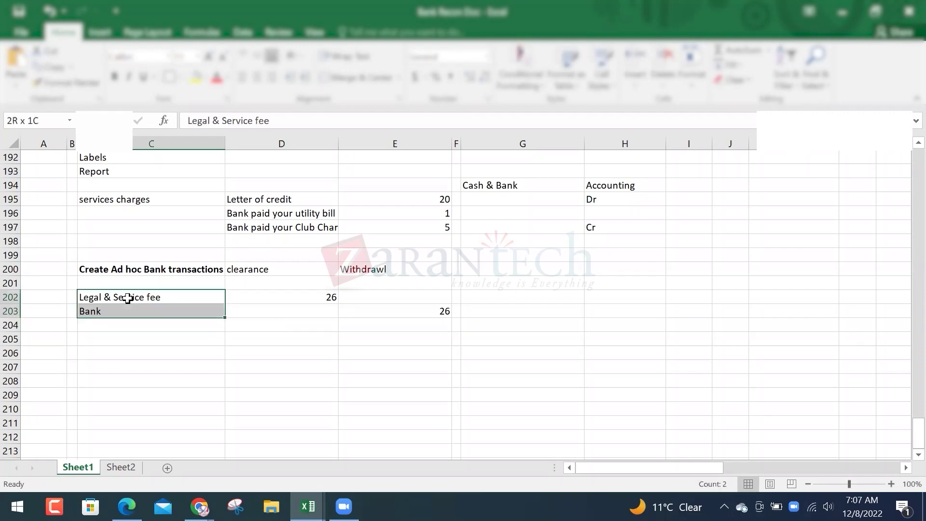
key("shift+Right")
key("shift+Right")
key("shift+Right")
key("shift+Left")
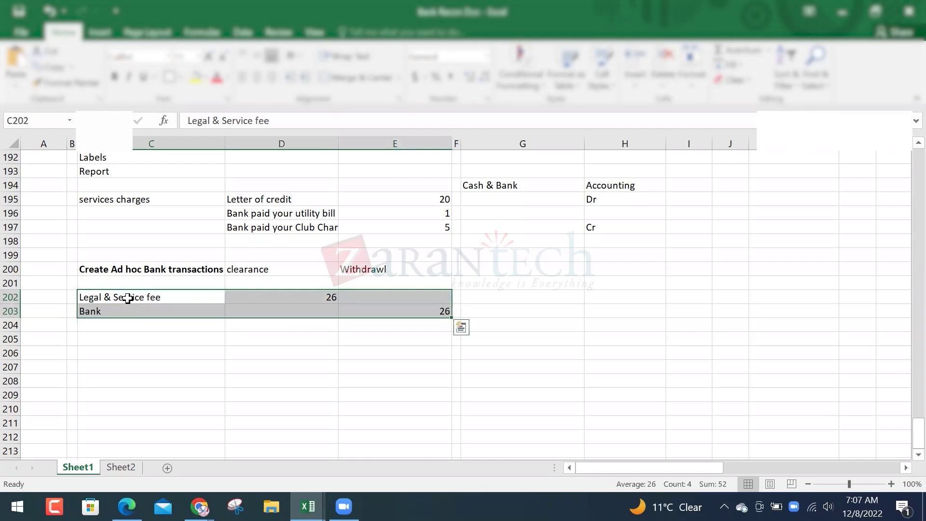
key("ctrl+c")
key("Down")
key("Down")
key("Down")
key("Down")
key("Return")
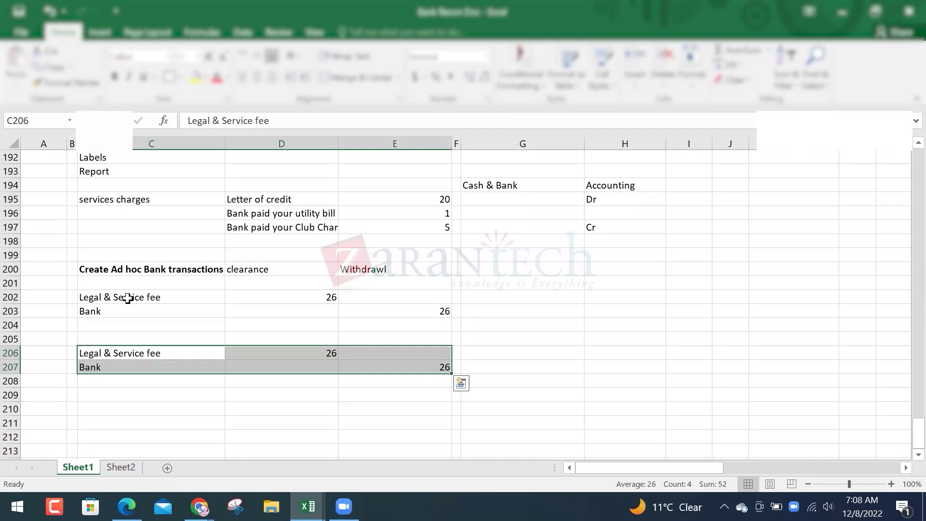
- Enter the note "reconciliation" in G205, above the copied entry's rows
key("Down")
key("Right")
key("Up")
key("Right")
key("Right")
key("Right")
key("Up")
type("reconciliation")
key("Return")
key("Up")
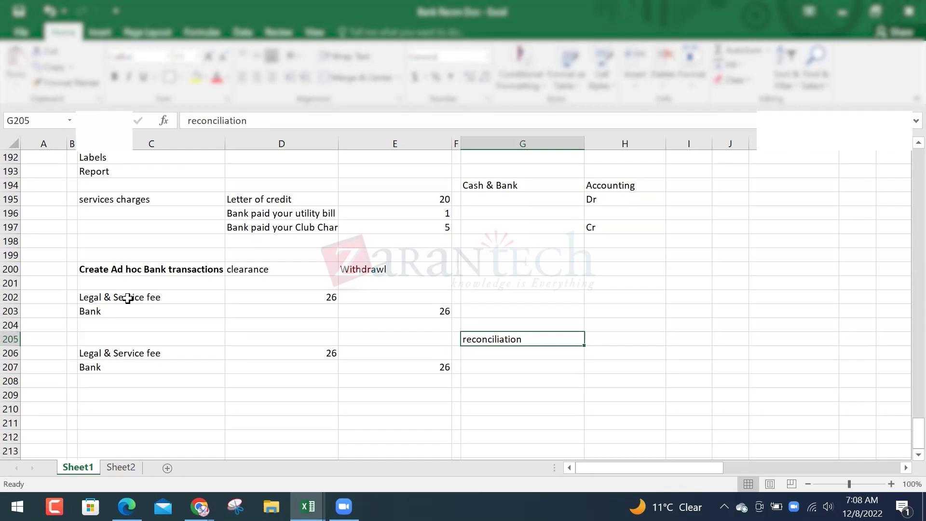
- Replace the Bank label in C207 with "Cash"
key("Left")
key("Left")
key("Left")
key("Left")
key("Down")
key("Down")
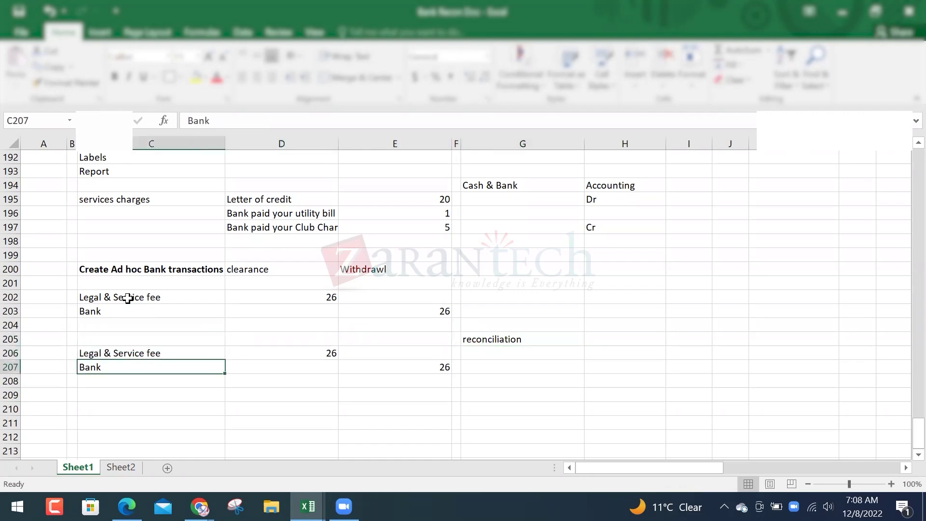
type("Cash")
key("Return")
- Color the text of the reconciliation block C205:G207 red and put a thick outside border around it
key("Down")
key("Up")
key("Up")
key("Up")
key("Up")
key("shift+Down")
key("shift+Down")
key("shift+Right")
key("shift+Right")
key("shift+Right")
key("shift+Right")
key("shift+Right")
key("shift+Left")
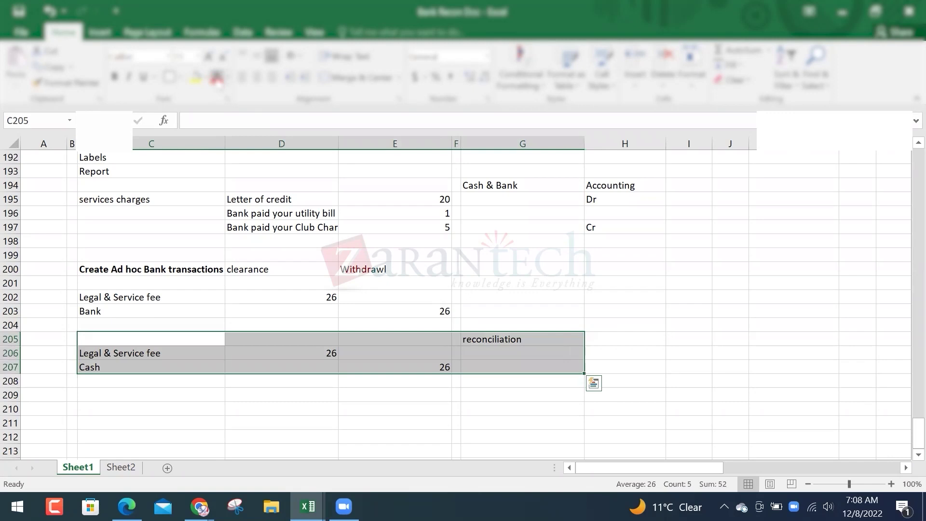
left_click(217, 79)
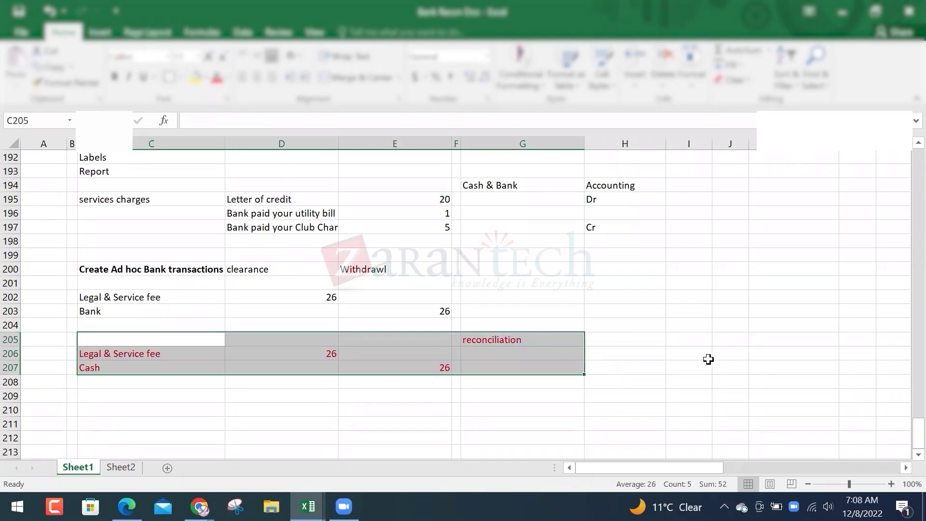
left_click(627, 342)
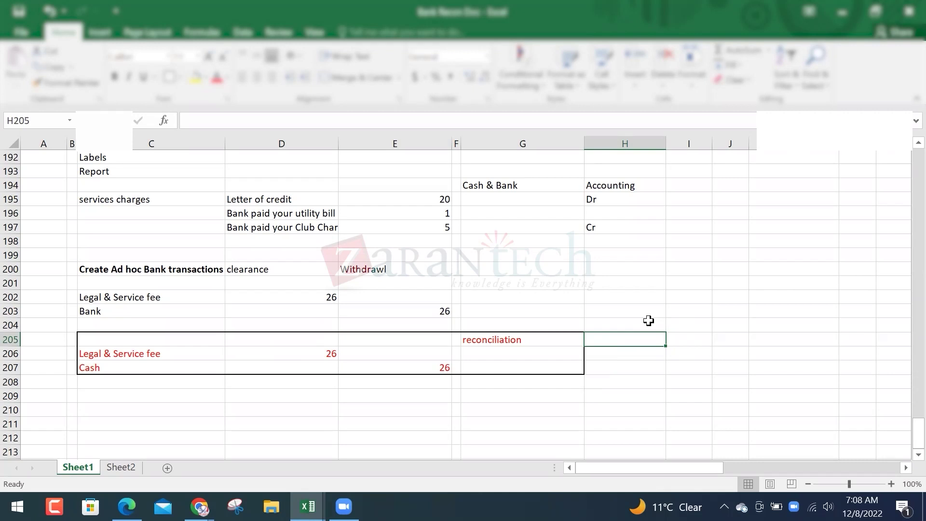
left_click(331, 296)
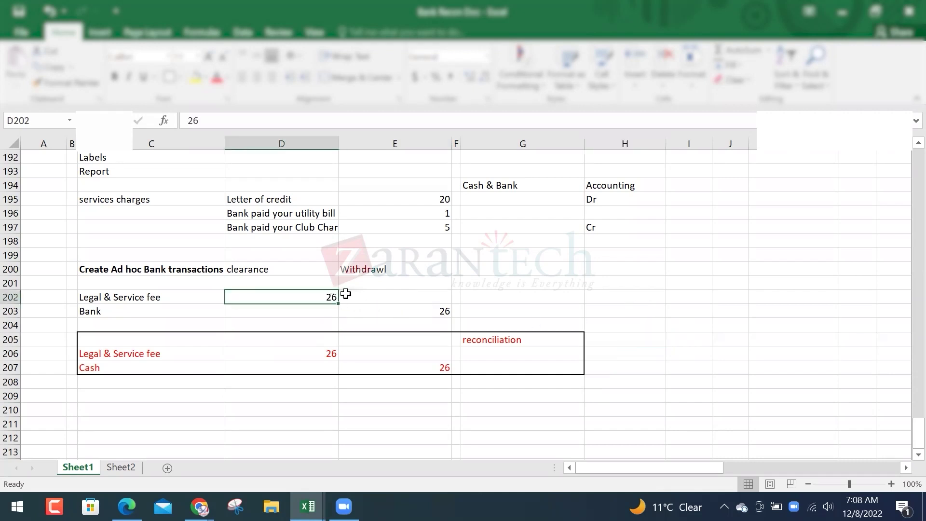
left_click(444, 315)
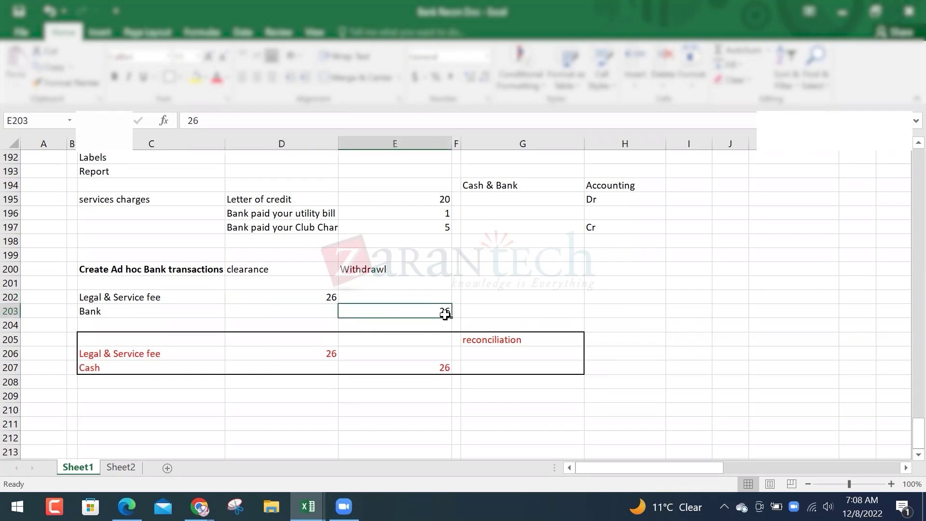
mouse_move(195, 327)
left_mouse_down()
mouse_move(183, 368)
mouse_move(201, 372)
left_mouse_up()
left_click(202, 339)
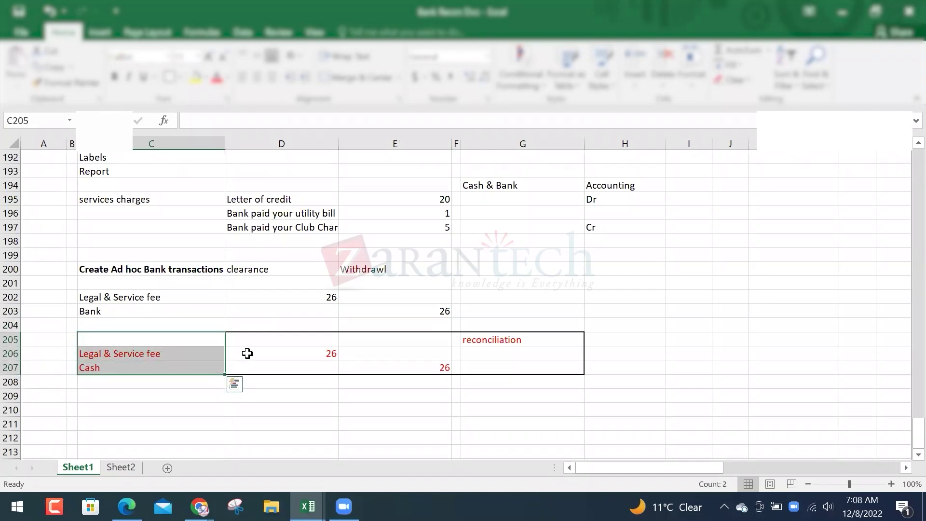
left_click(556, 339)
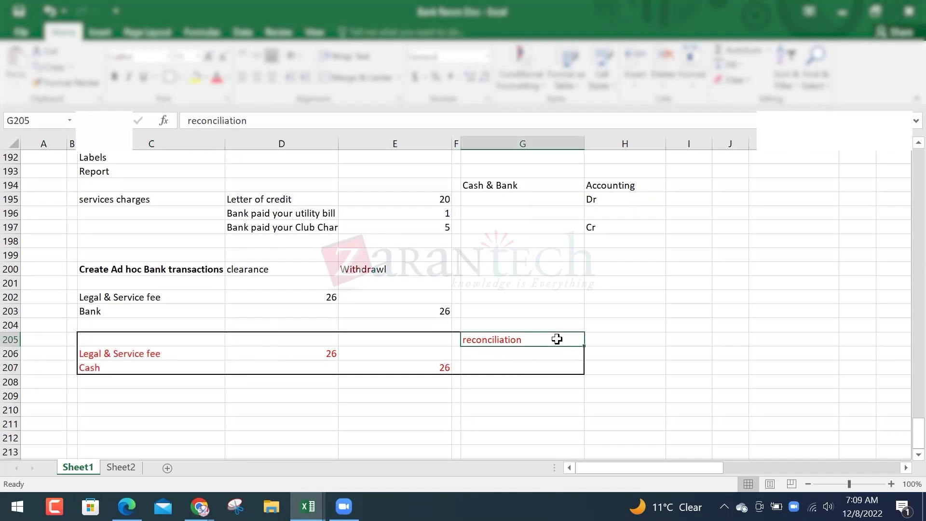
- Enter "Accountant" in H204, beside the bordered reconciliation block
left_click(614, 320)
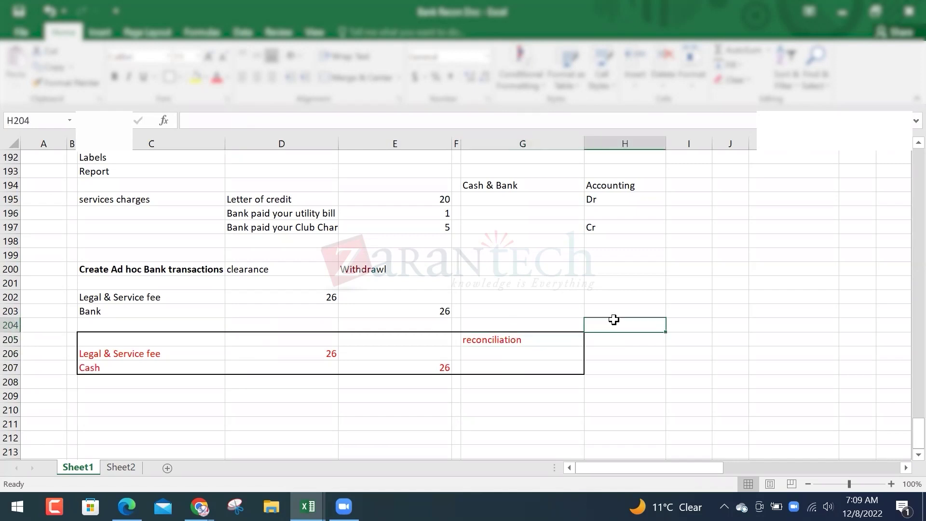
type("Accountant")
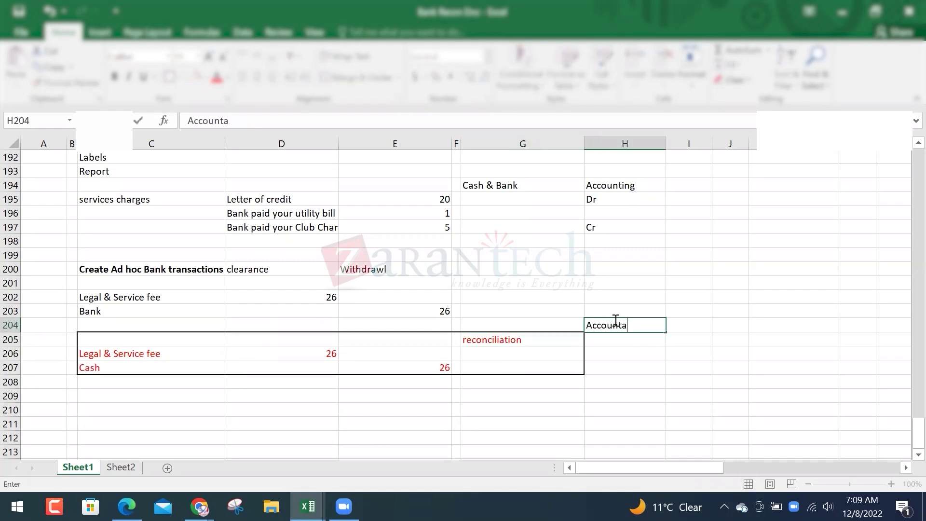
key("Return")
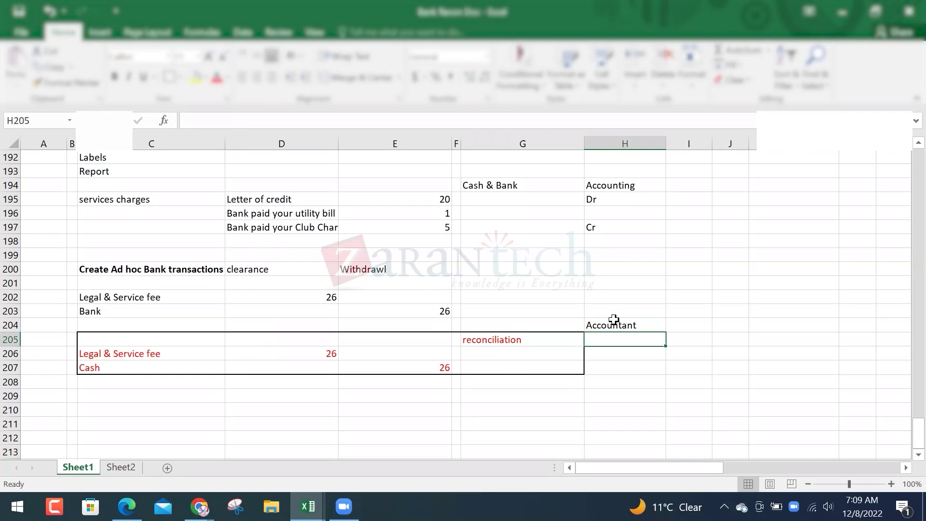
- Compare the Bank and Cash versions of the service fee entry with the reconciliation and Accountant notes
key("Left")
key("Left")
key("Down")
key("Left")
key("Left")
key("Left")
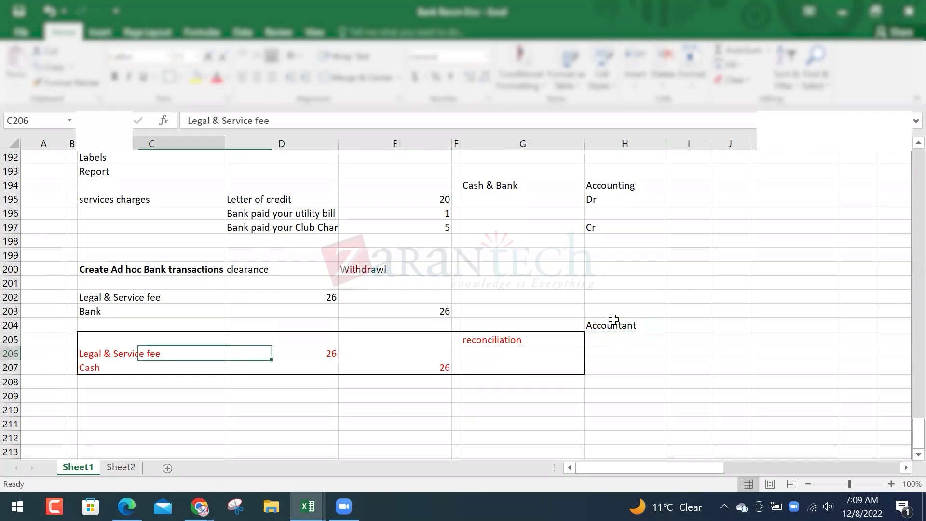
key("Down")
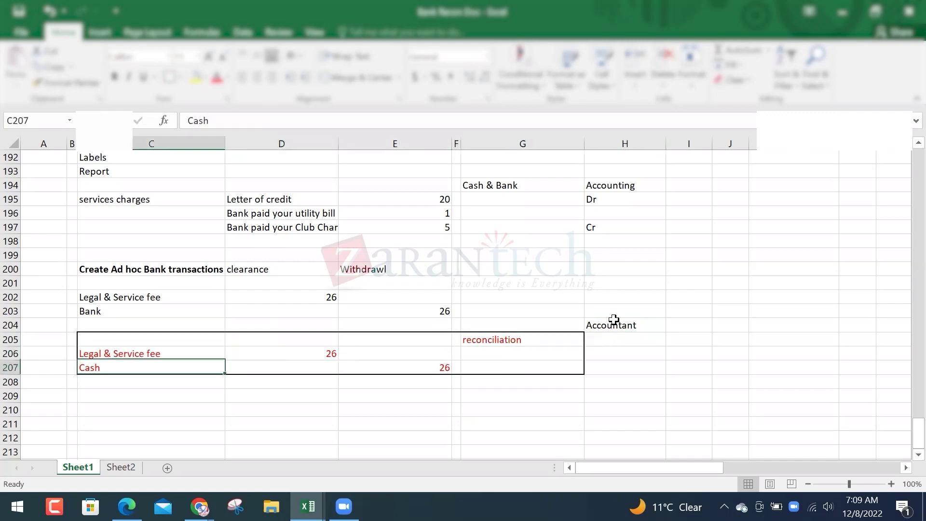
key("Up")
key("Up")
key("Up")
key("Up")
key("Up")
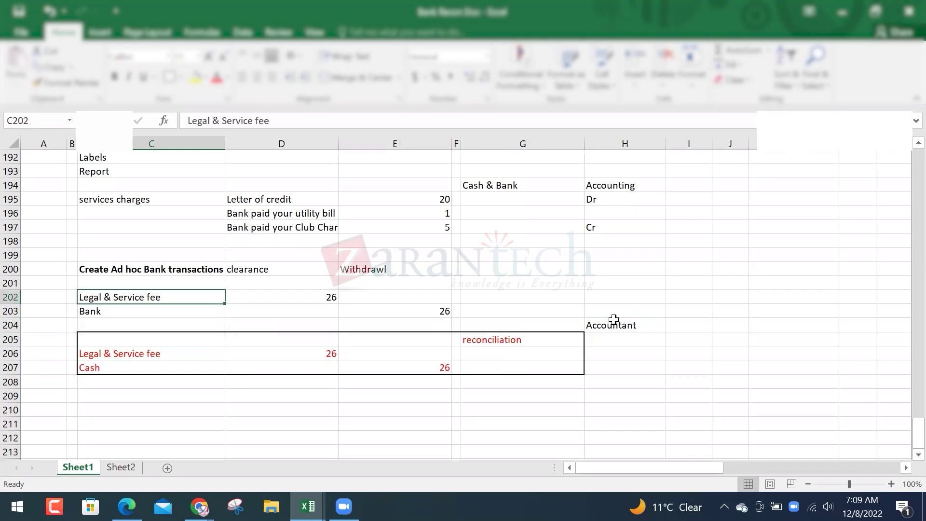
key("Right")
key("Right")
key("Right")
key("Right")
key("Right")
key("Down")
key("Down")
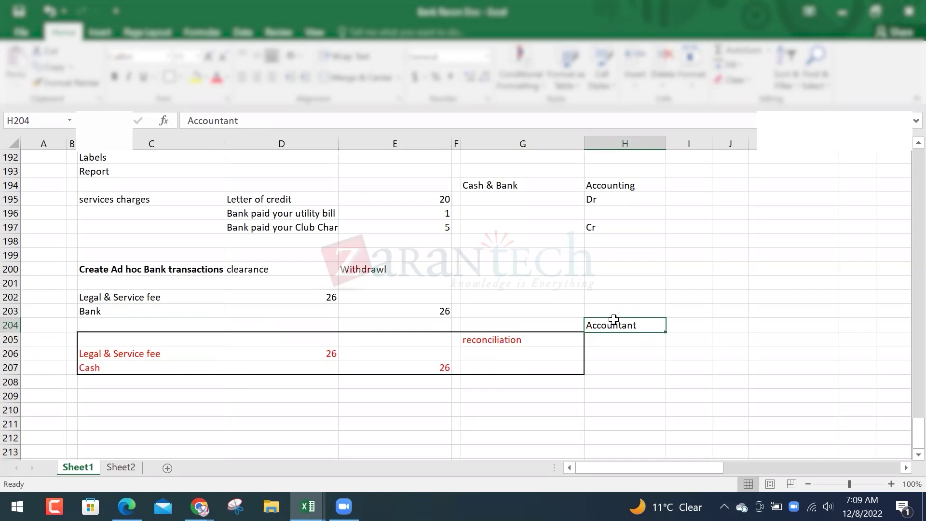
key("Left")
key("Left")
key("Left")
key("Left")
key("Left")
key("Left")
key("Down")
key("Right")
key("Down")
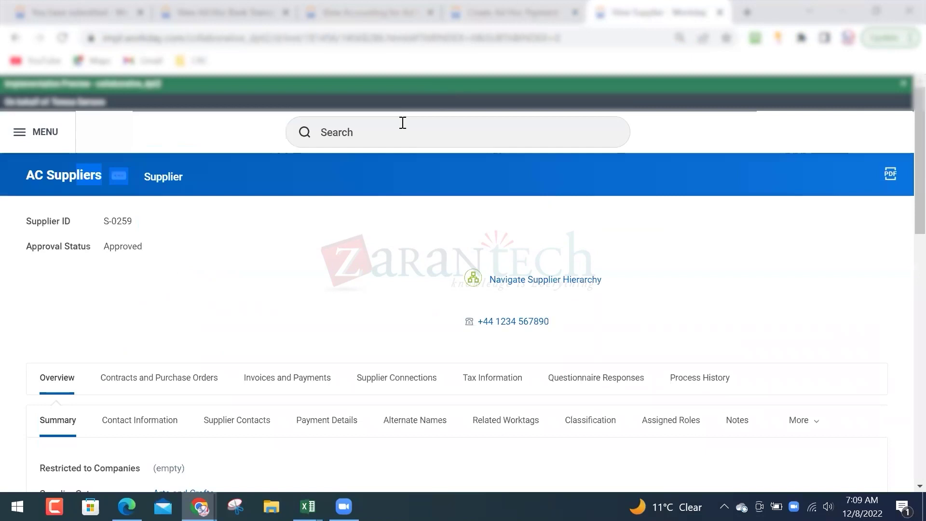
- Switch to Workday, search for "account post rul", and open the Create Account Posting Rule Set task with its Account Set choices
left_click(402, 119)
type("account post rul")
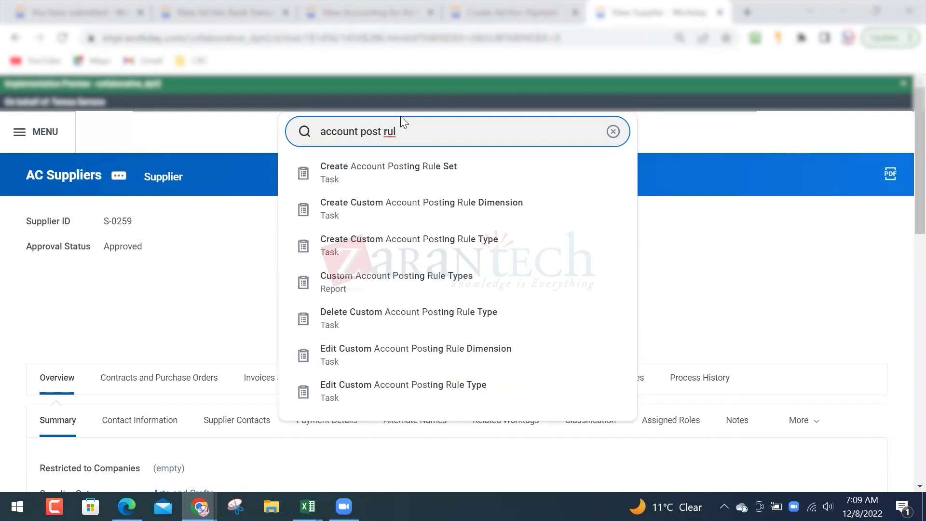
left_click(507, 167)
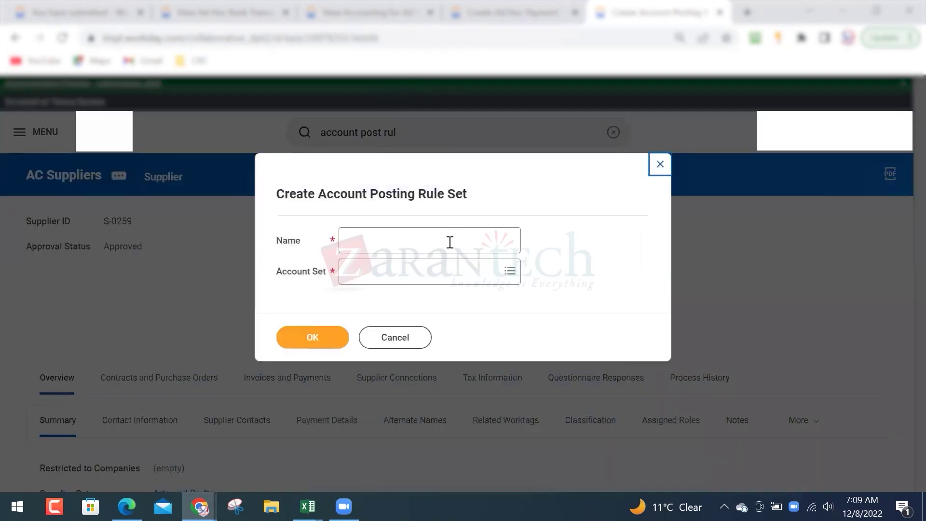
left_click(451, 239)
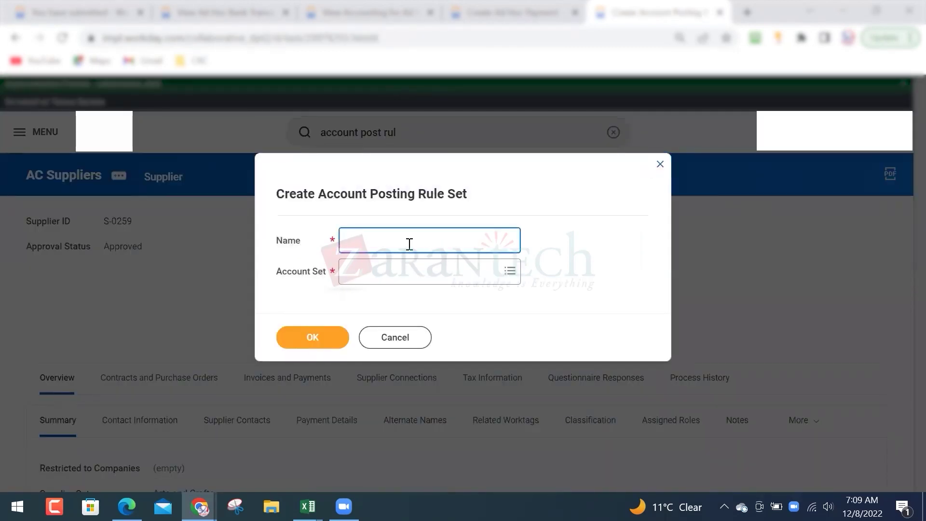
left_click(501, 274)
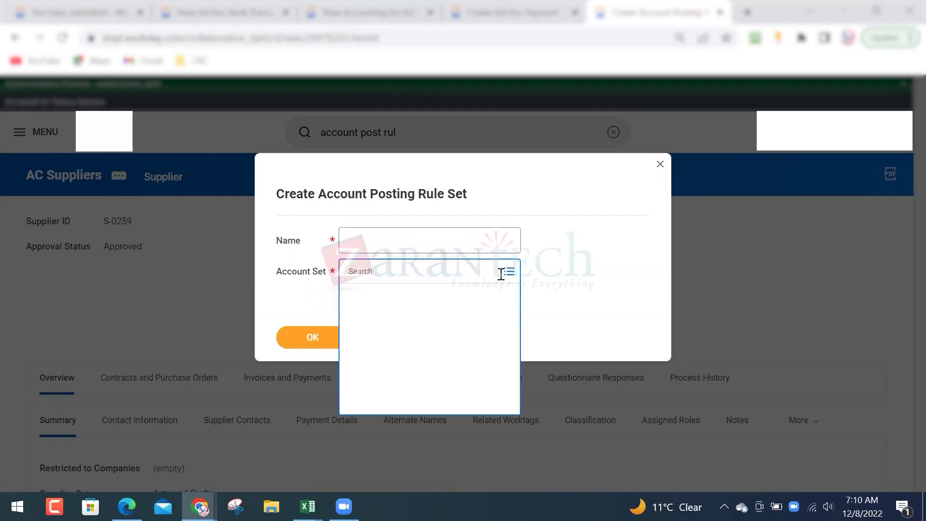
- Compare the Create Account Posting Rule Set form with the journal lines in the ad hoc bank transaction's accounting view
left_click(510, 7)
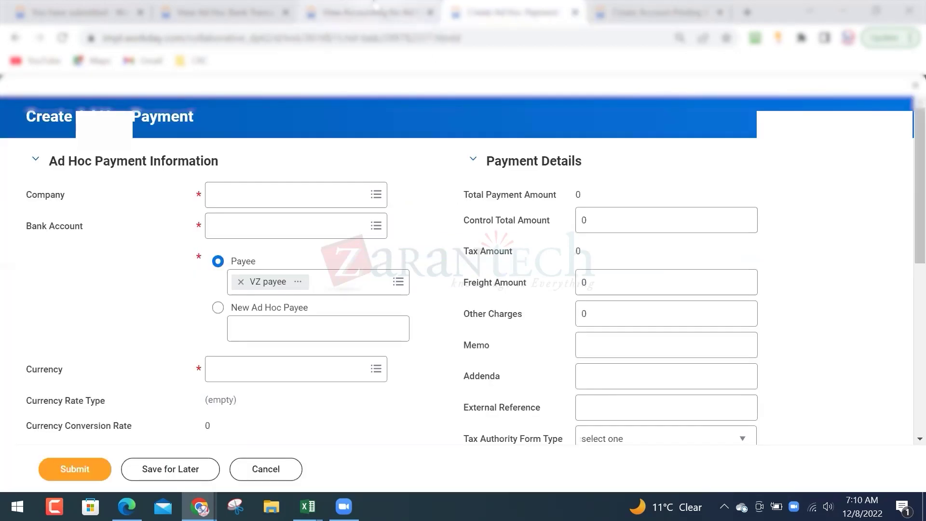
left_click(375, 6)
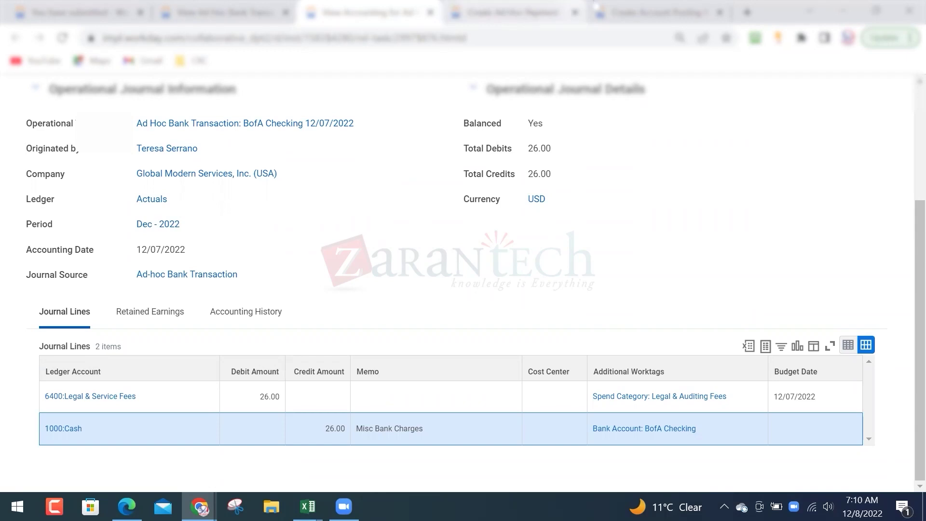
left_click(656, 12)
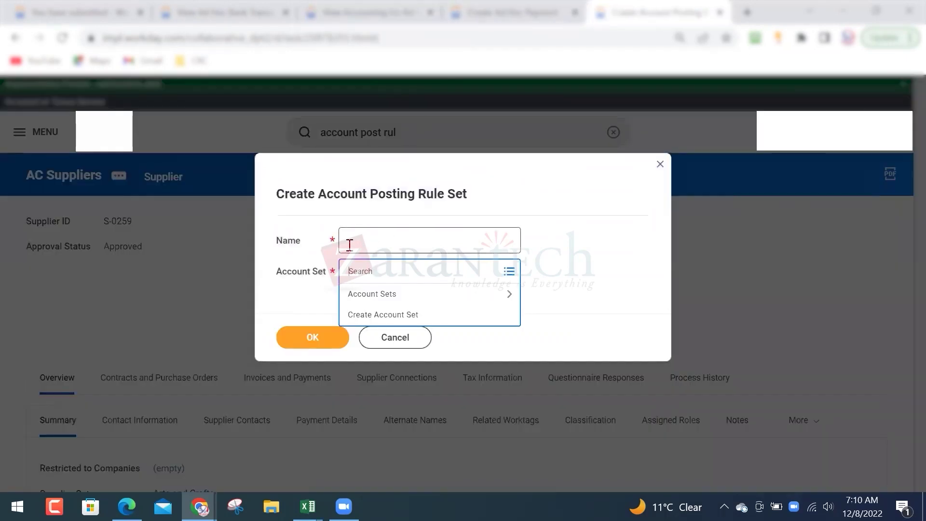
left_click(366, 12)
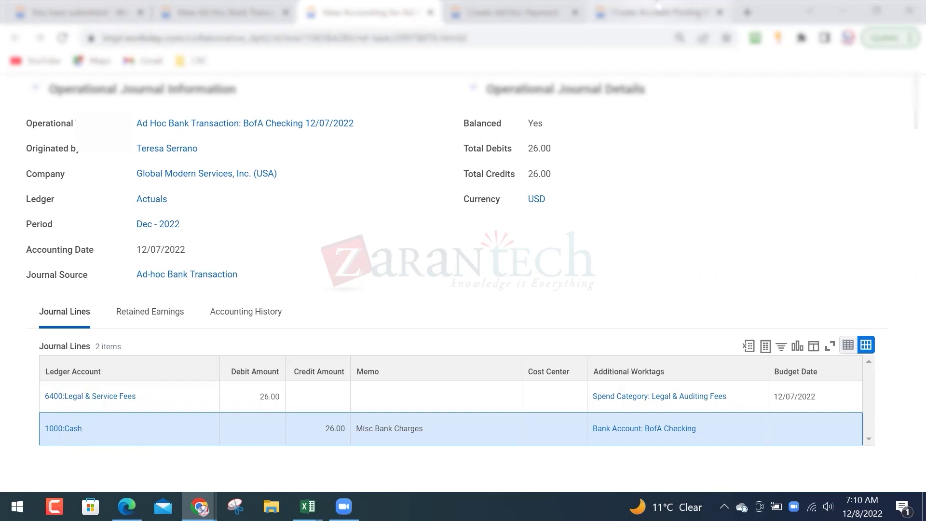
- Cancel the Create Account Posting Rule Set form and check the approval status of the ad hoc bank transaction
left_click(651, 12)
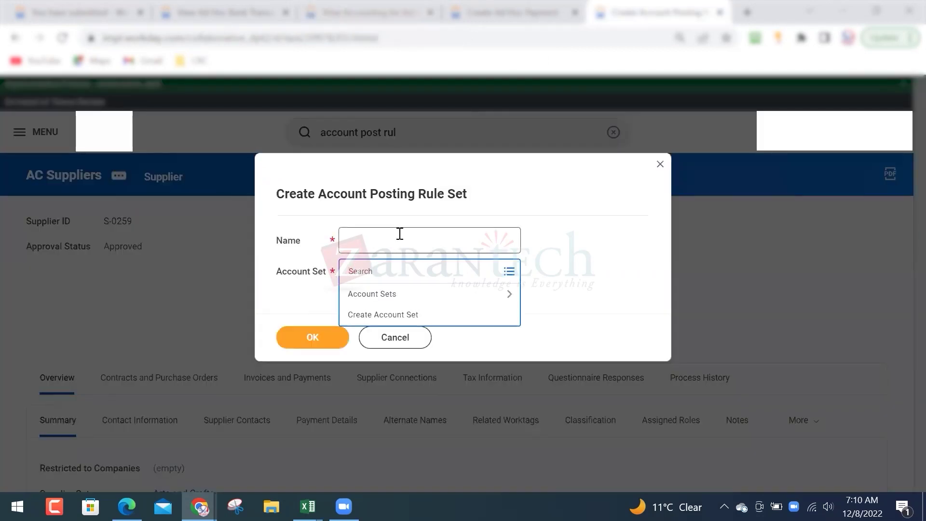
left_click(394, 337)
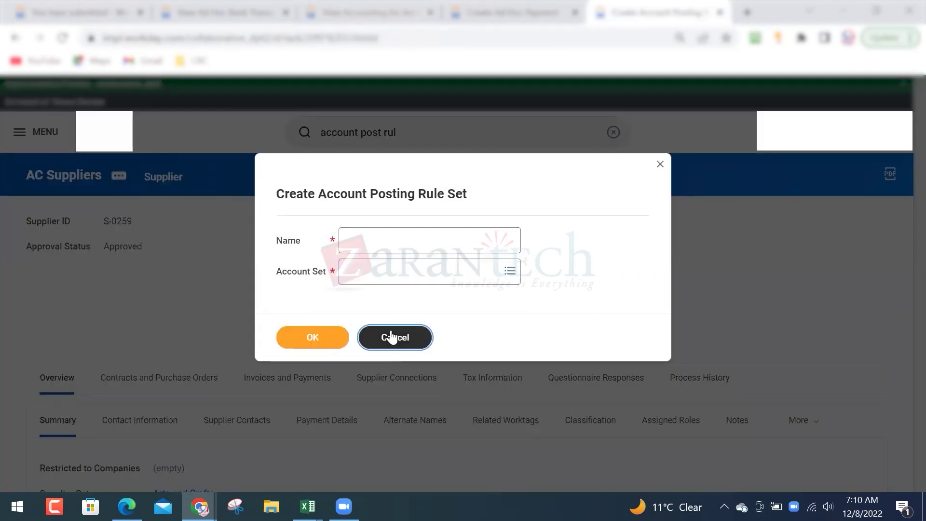
left_click(270, 12)
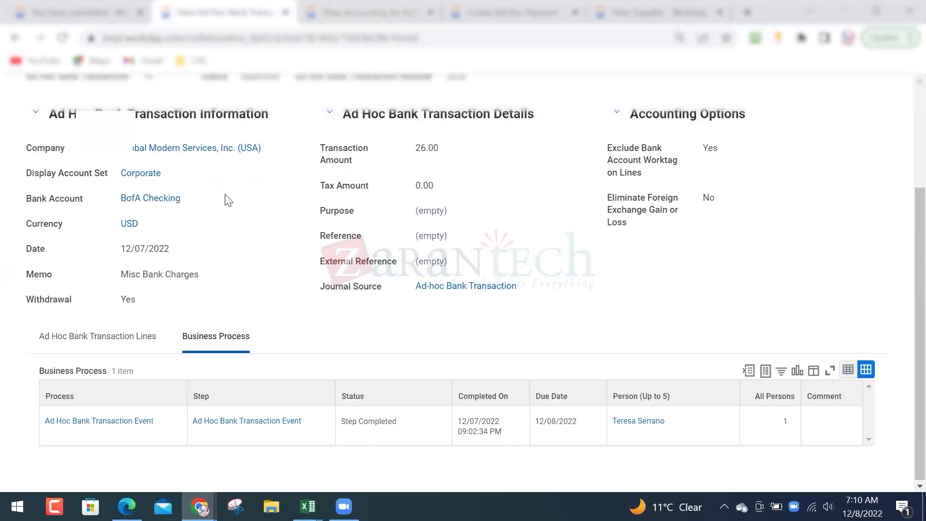
scroll(227, 202, "up", 3)
double_click(263, 222)
- Review the current status, operational journal information and journal lines in the ad hoc bank transaction's accounting view
left_click(388, 12)
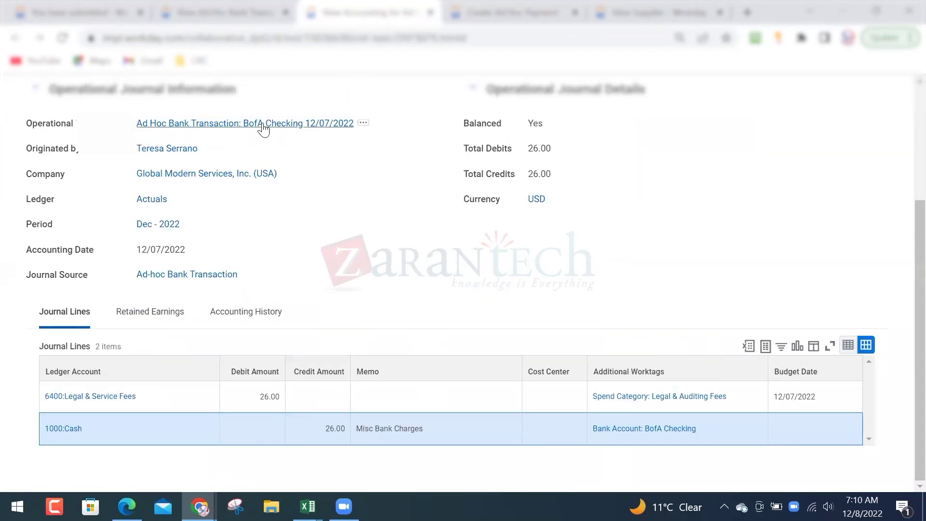
scroll(263, 128, "up", 3)
left_click_drag(250, 195, 290, 204)
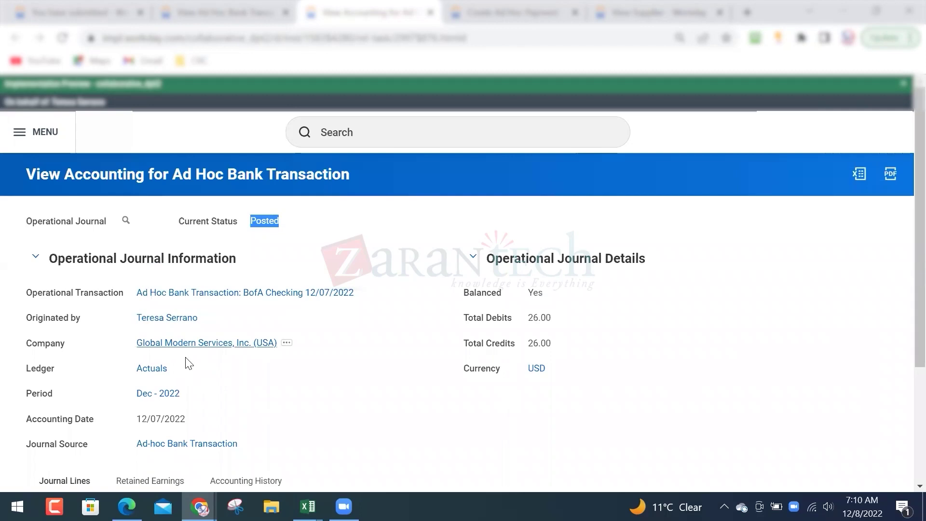
left_click(418, 367)
scroll(417, 367, "down", 1)
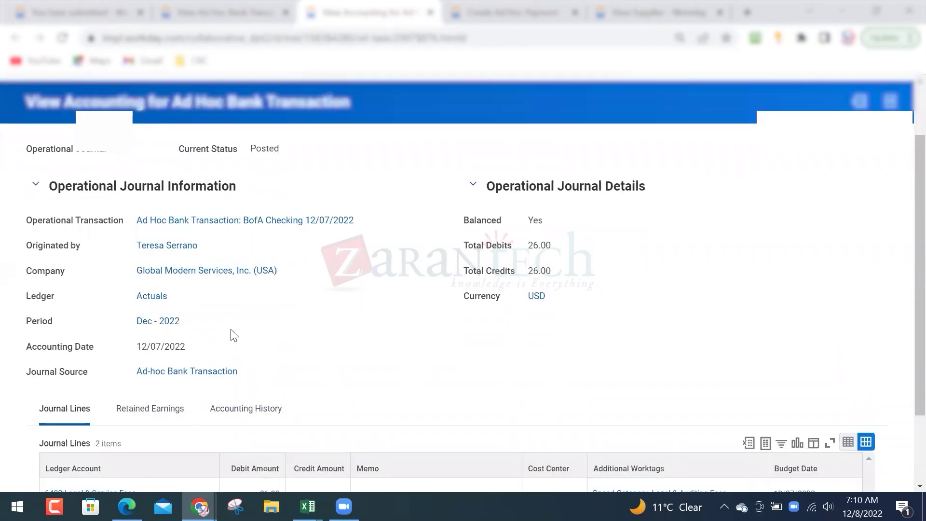
scroll(905, 478, "down", 2)
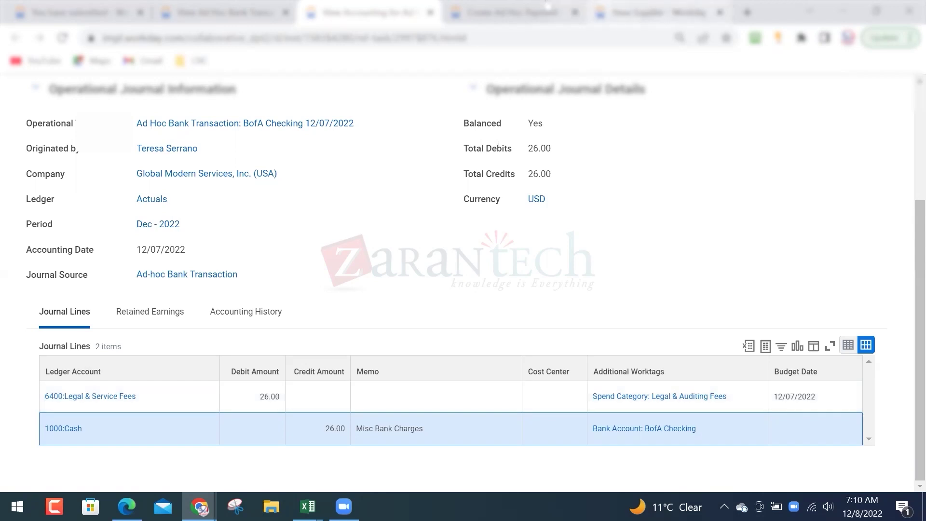
- Search Workday for "view account post rule" from the AC Suppliers page
left_click(547, 5)
left_click(627, 12)
left_click(418, 128)
type("e")
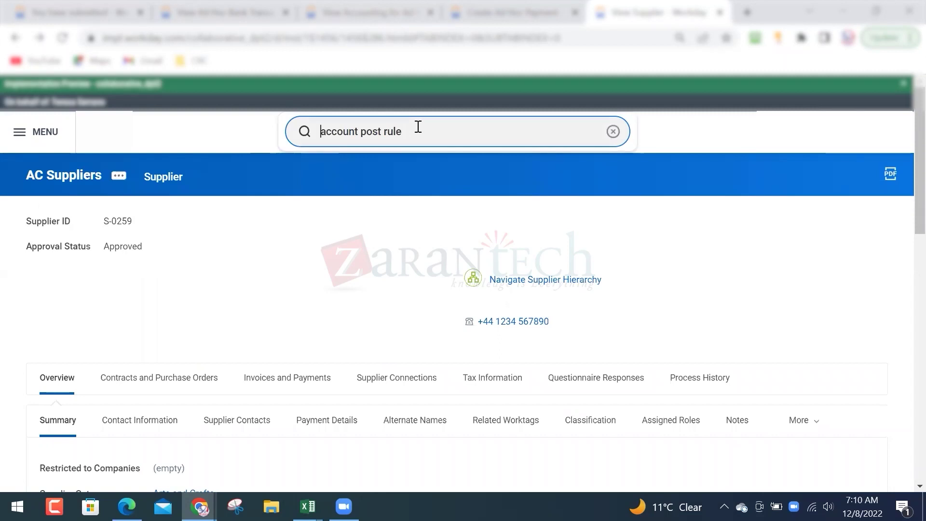
key("Home")
type("view")
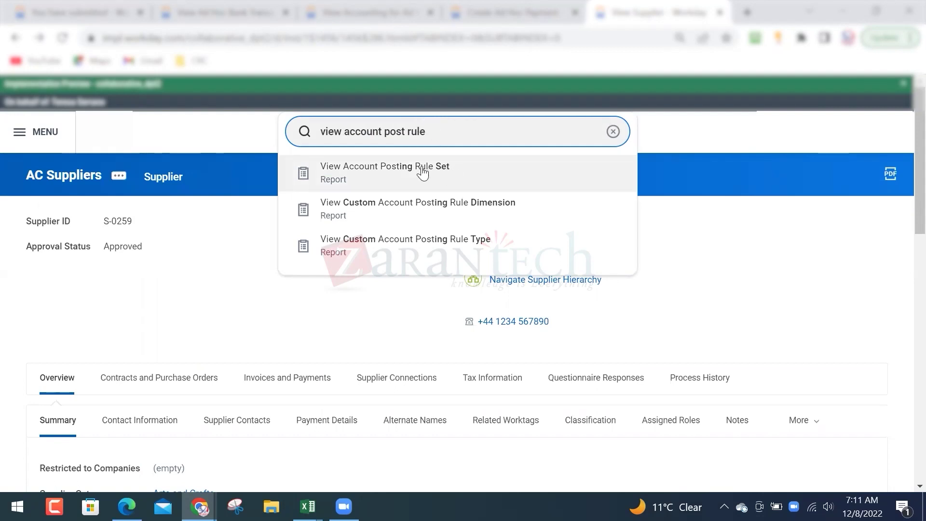
- Recheck the ad hoc bank transaction's details and business process against its accounting view and the Create Ad Hoc Payment form
left_click(210, 7)
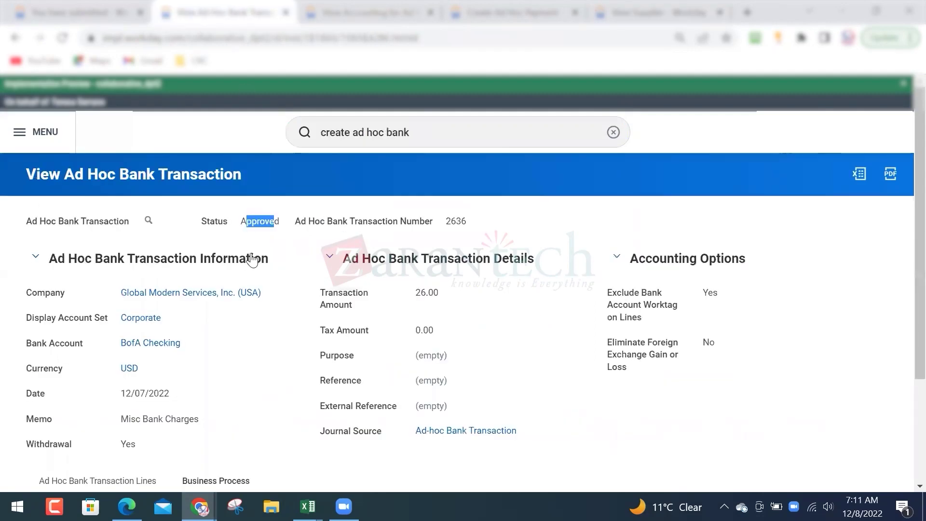
scroll(251, 261, "down", 3)
scroll(251, 171, "up", 2)
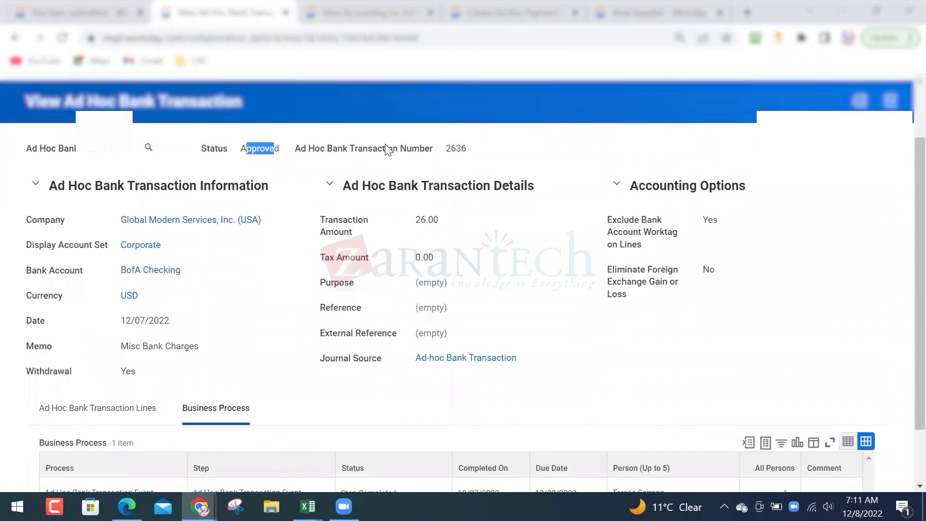
left_click_drag(327, 149, 399, 151)
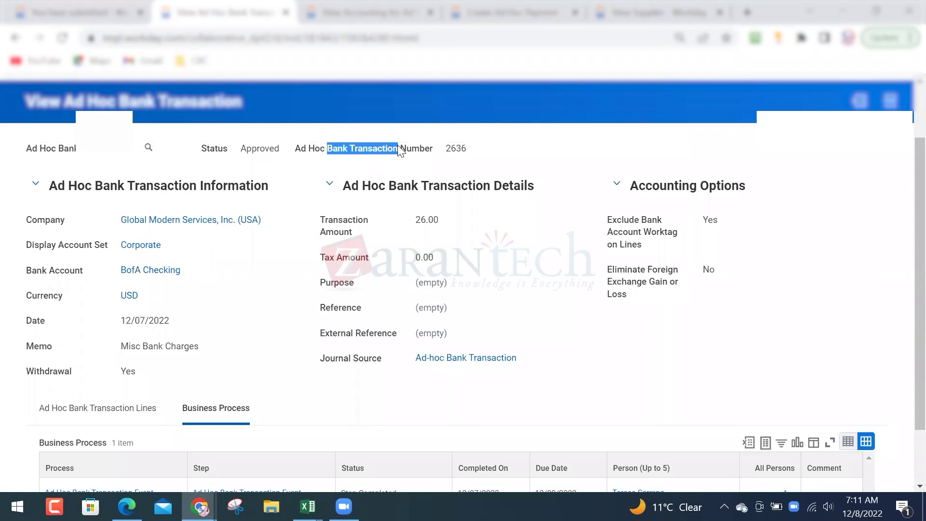
scroll(227, 218, "down", 2)
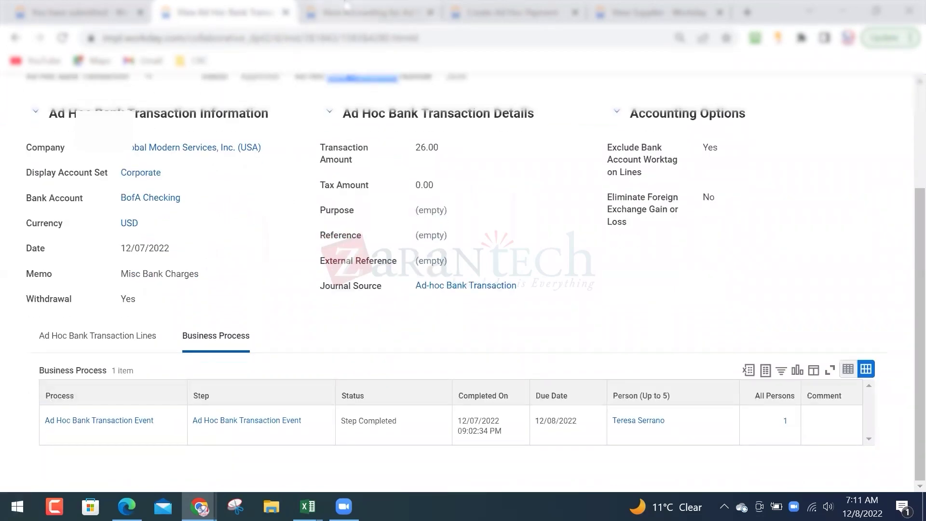
left_click(361, 11)
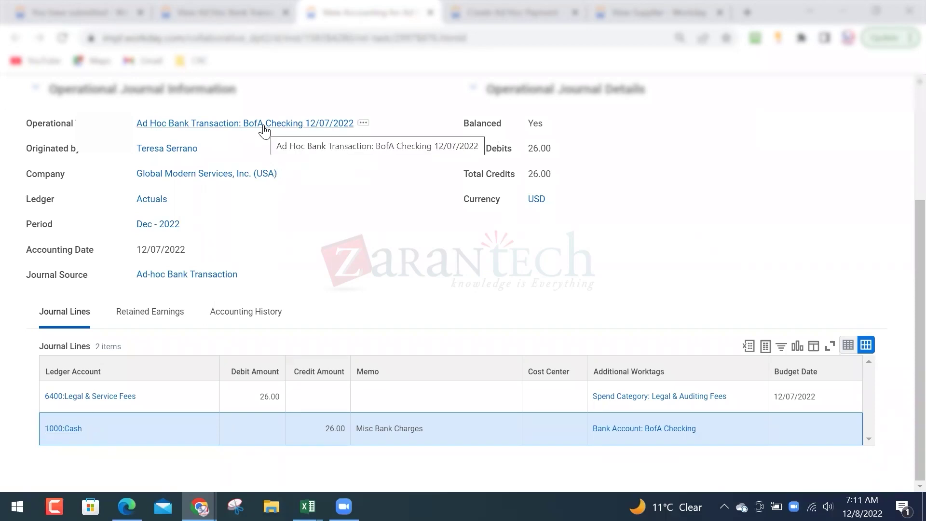
left_click(511, 12)
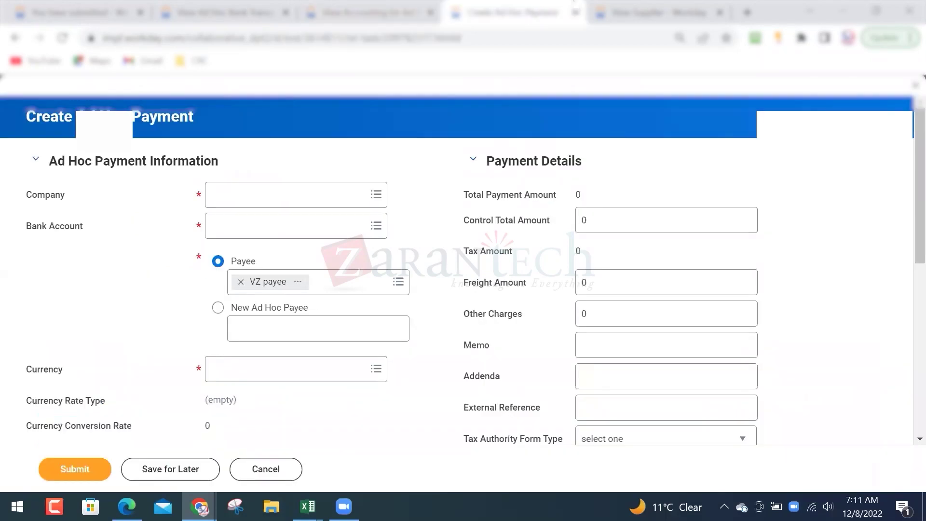
left_click(633, 6)
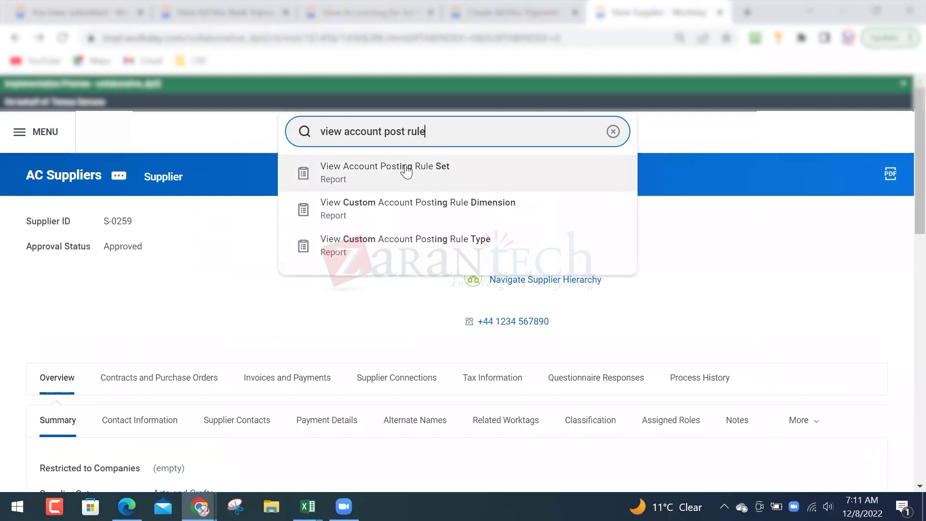
- Open the View Account Posting Rule Set report for the Standard Corporate Account Posting Rule
left_click(404, 168)
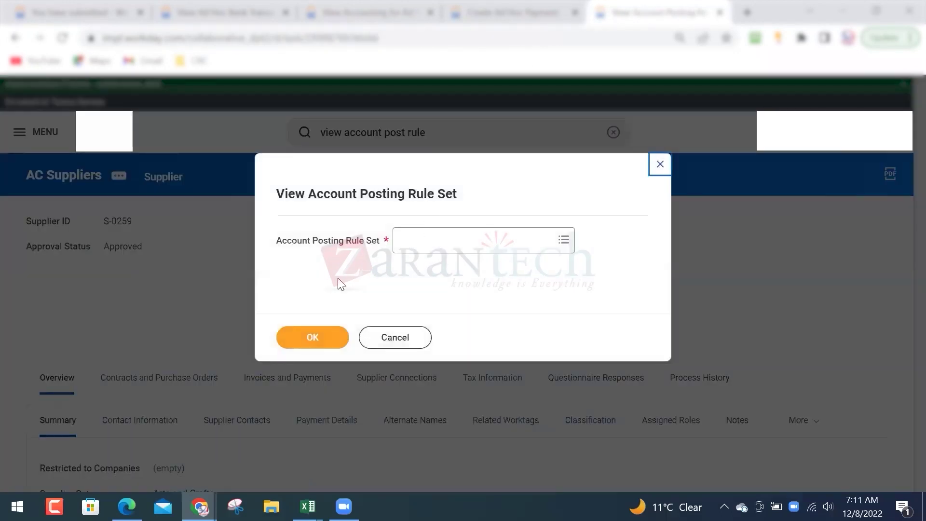
left_click(420, 250)
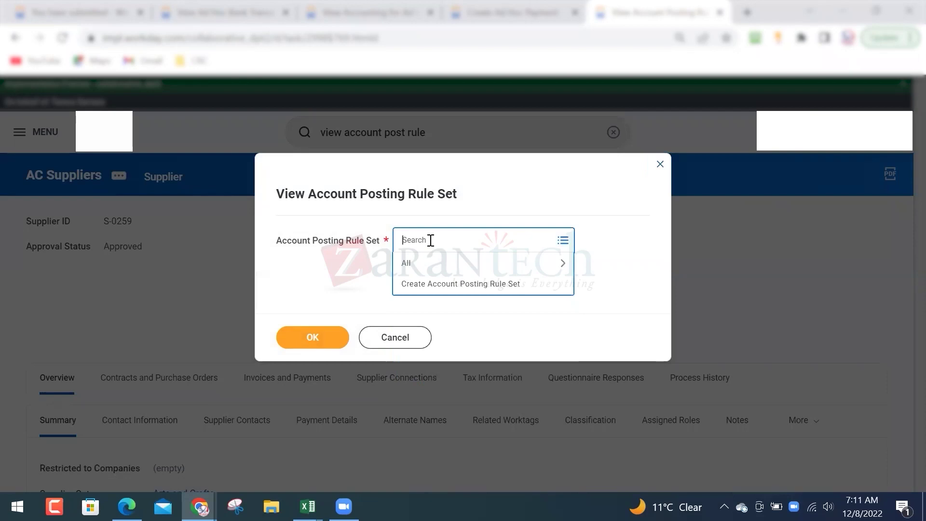
left_click(468, 268)
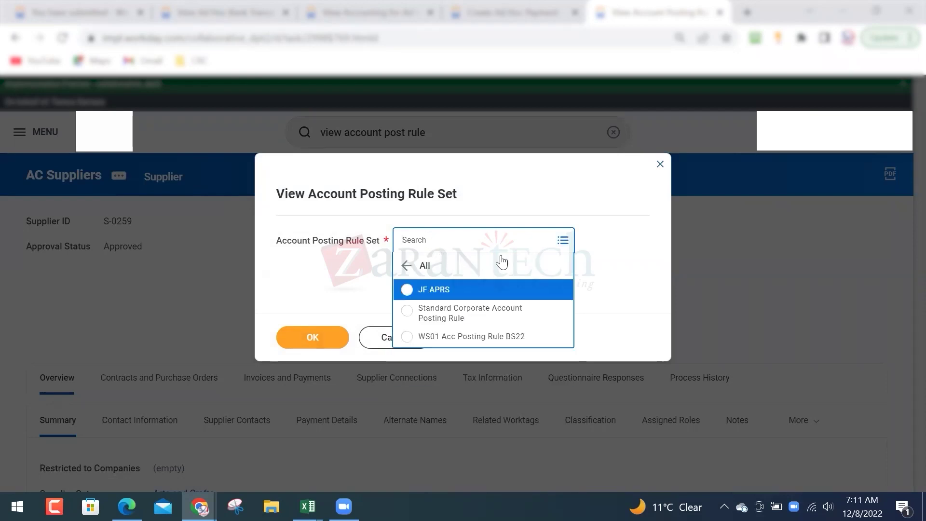
left_click(476, 315)
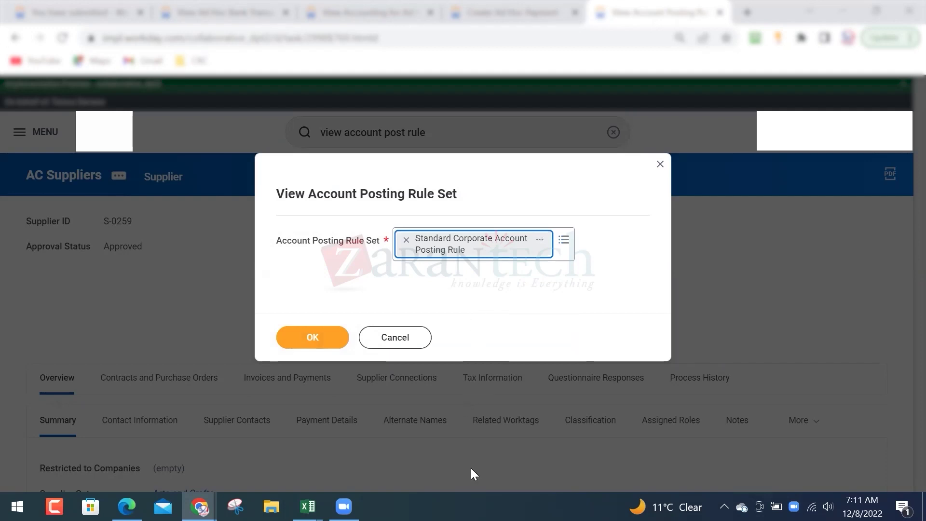
left_click(300, 333)
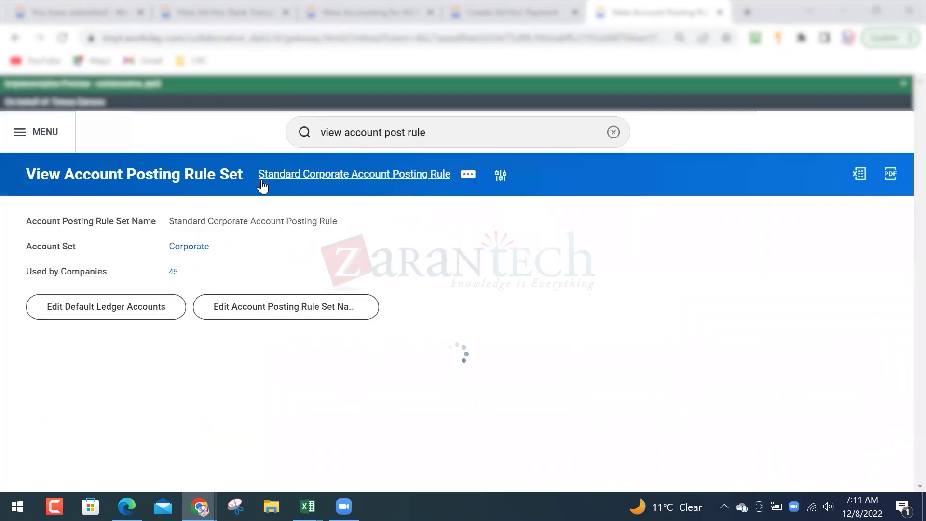
- Reopen the View Account Posting Rule Set prompt using "view account post rul" and list all available rule sets
left_click(476, 127)
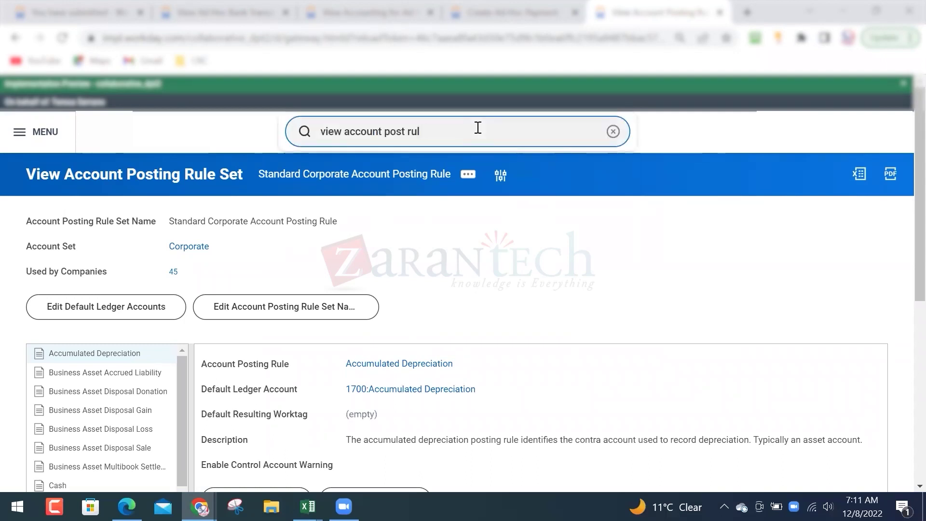
left_click(464, 163)
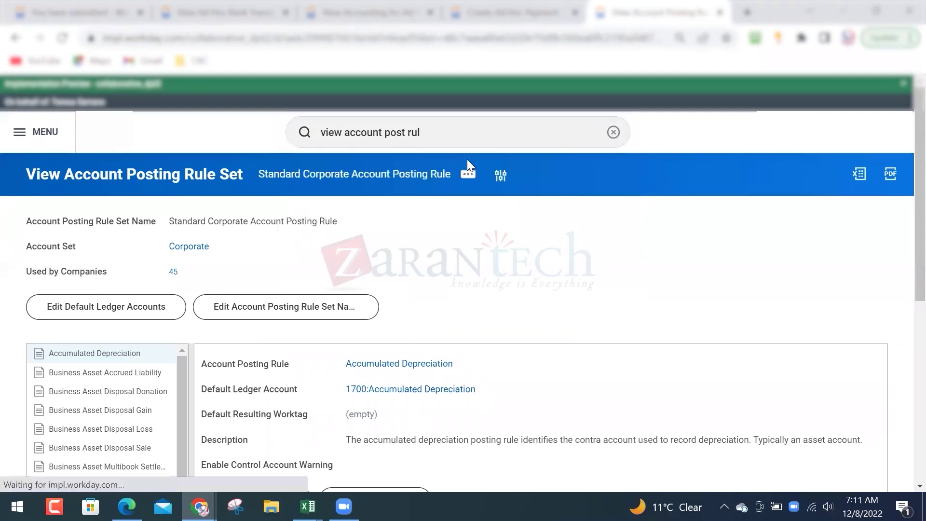
left_click(433, 236)
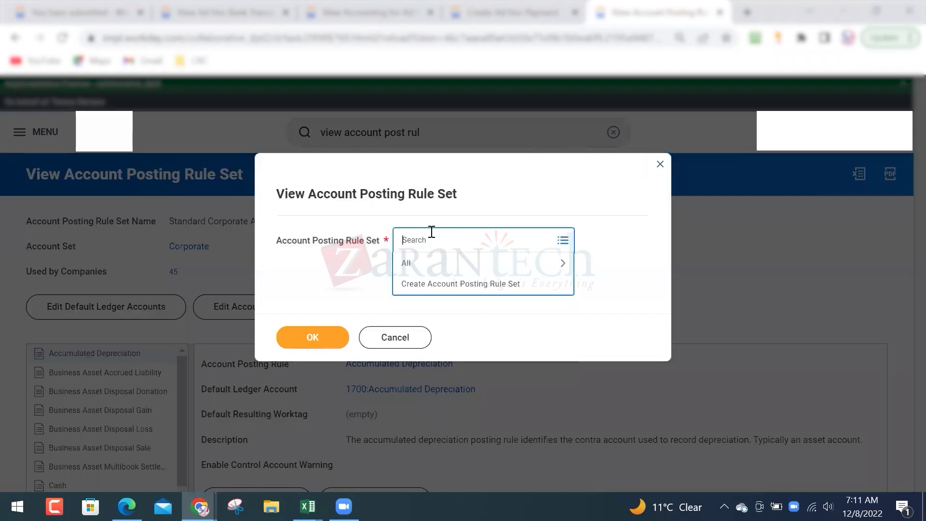
left_click(417, 263)
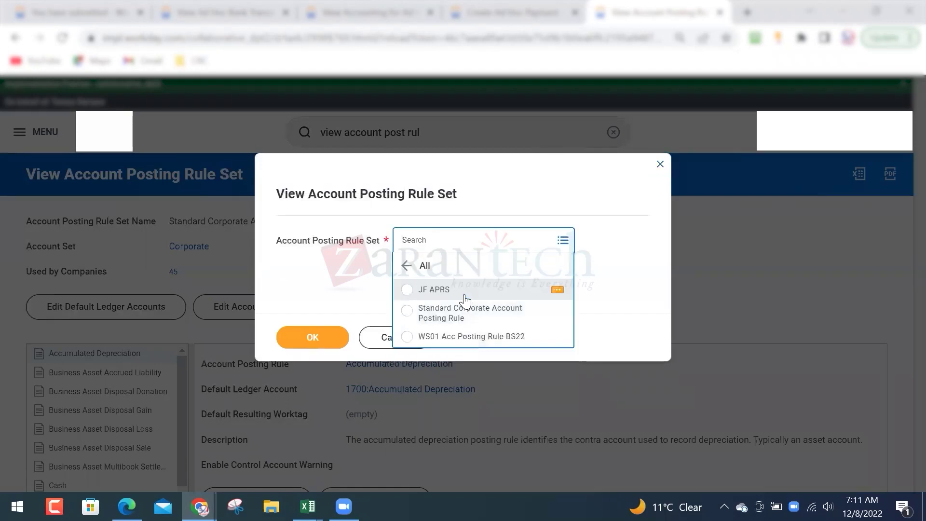
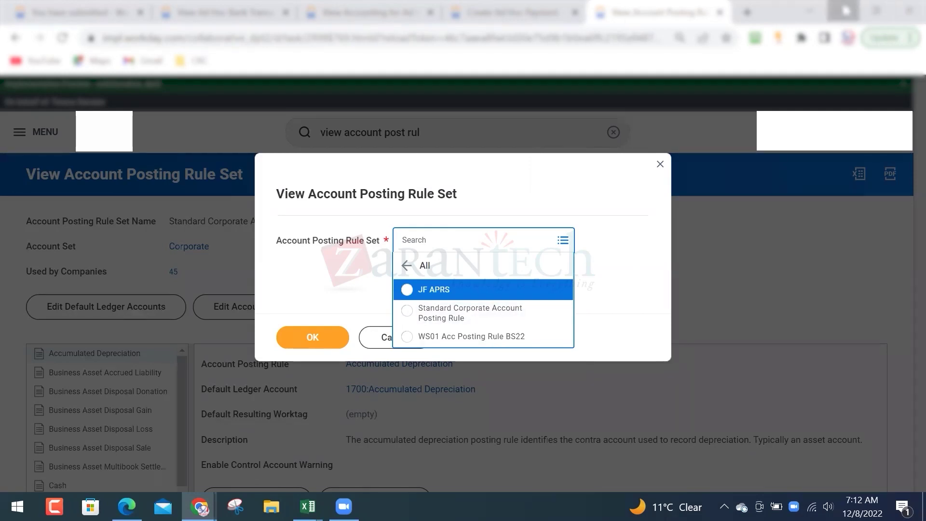
- Switch to the Excel workbook and enter the person's first name in I201
key("alt+Tab")
left_click(690, 283)
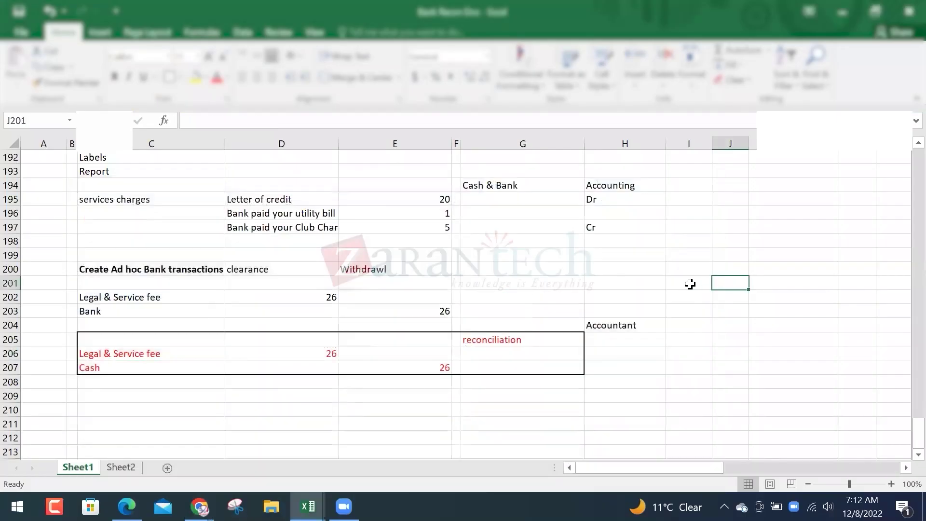
type("Vincent")
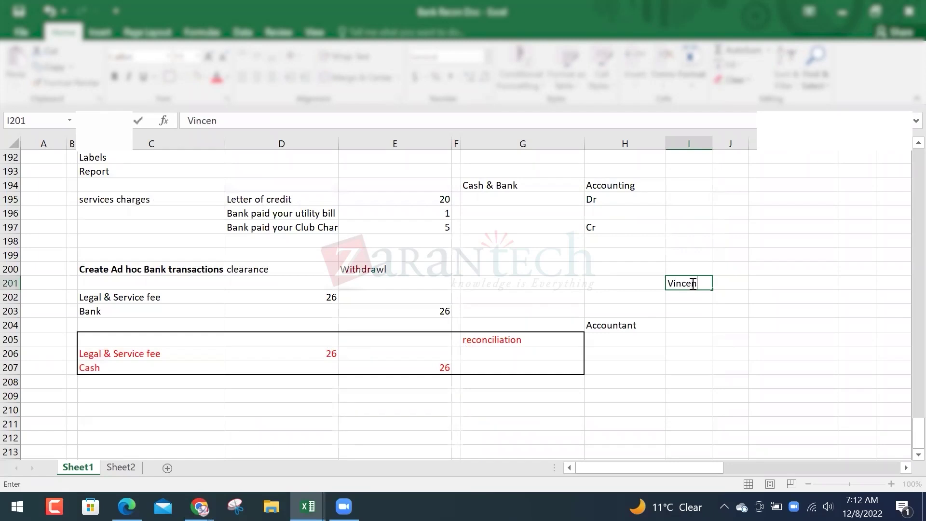
key("Return")
left_click(691, 283)
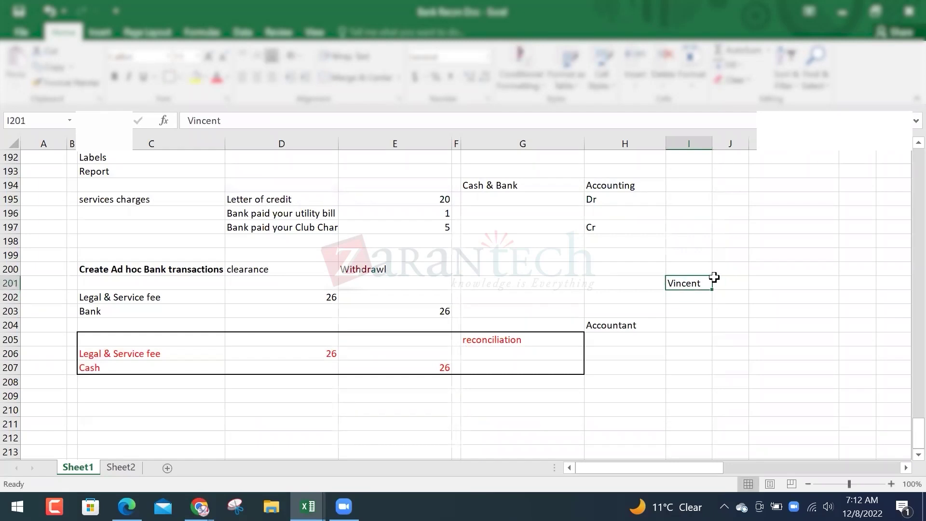
- Enter "ghana" in K201 and "USA" in K202, beside the person's name
left_click(809, 285)
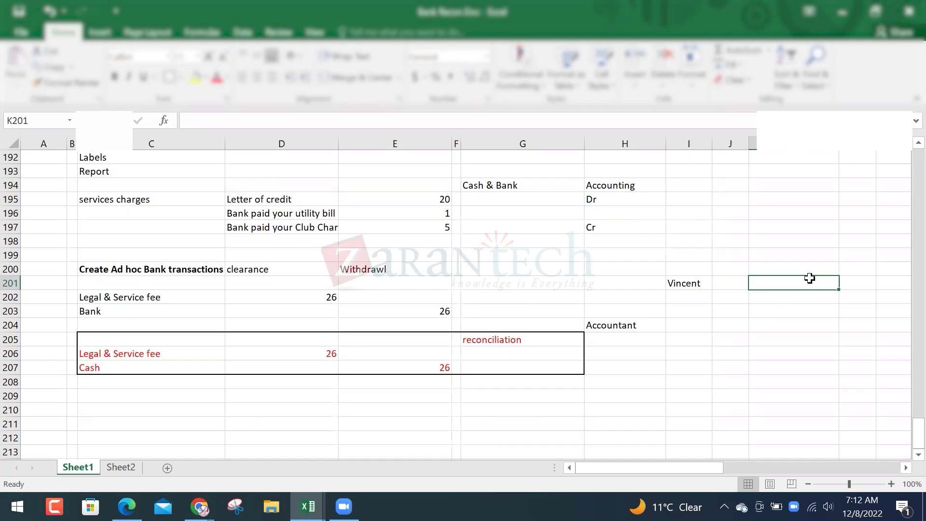
type("g")
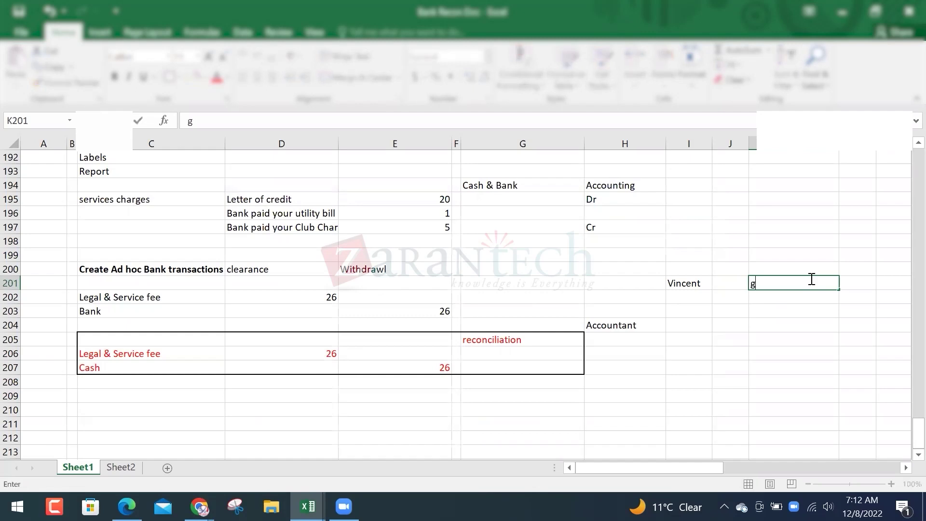
type("hana")
key("Return")
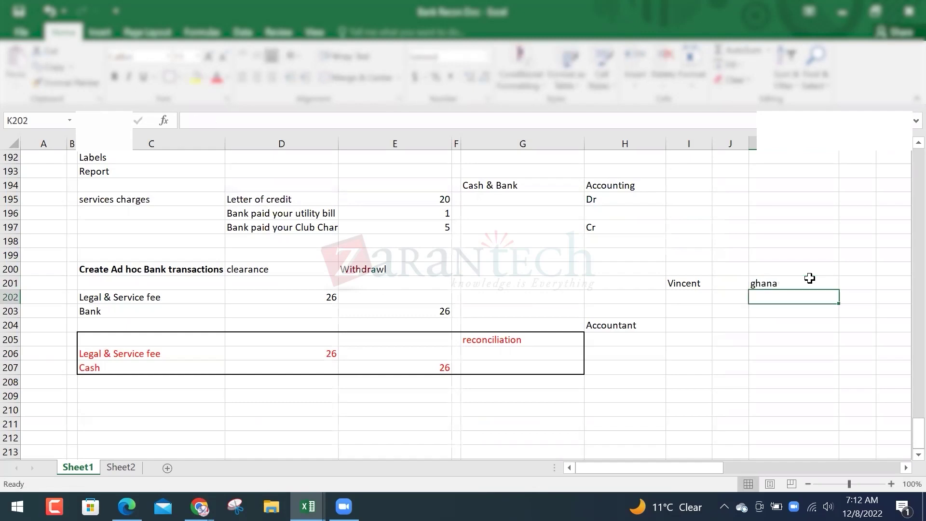
left_click(810, 279)
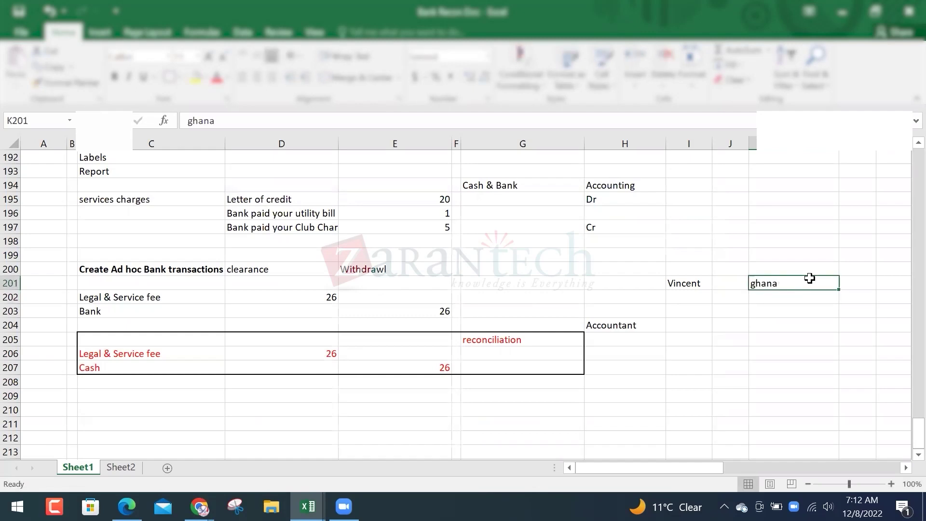
key("Return")
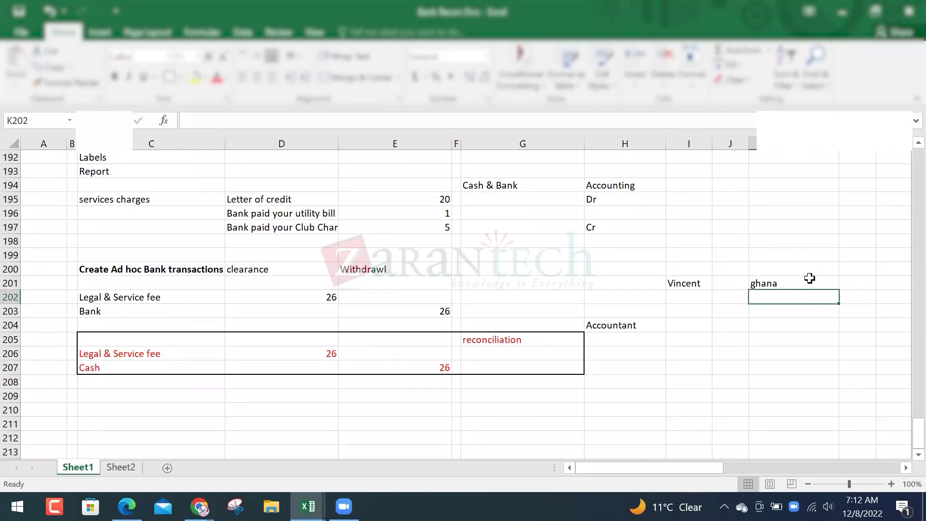
type("USA")
key("Return")
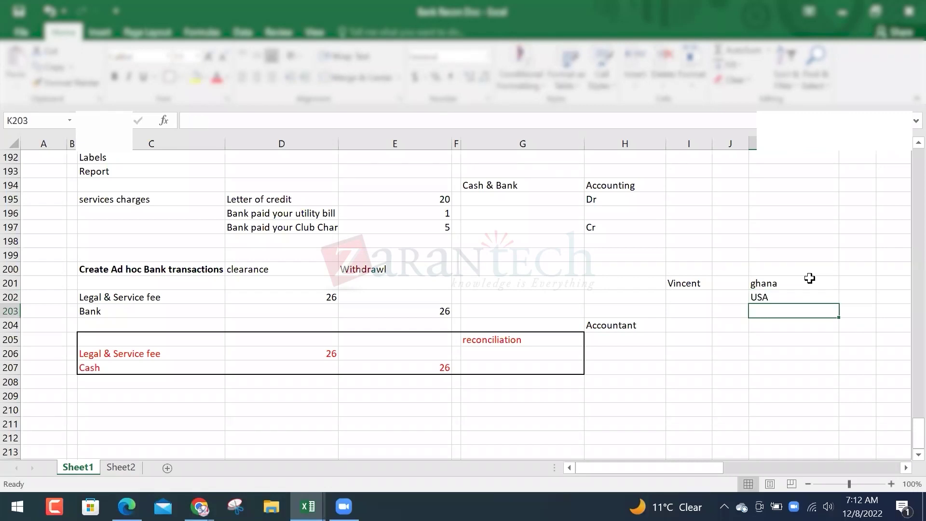
key("Up")
key("Up")
key("shift+Down")
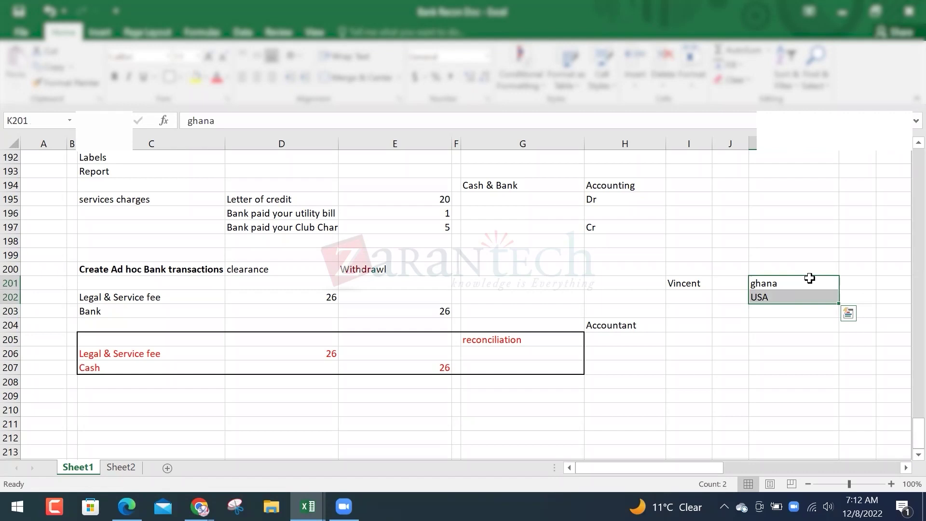
key("Left")
key("Left")
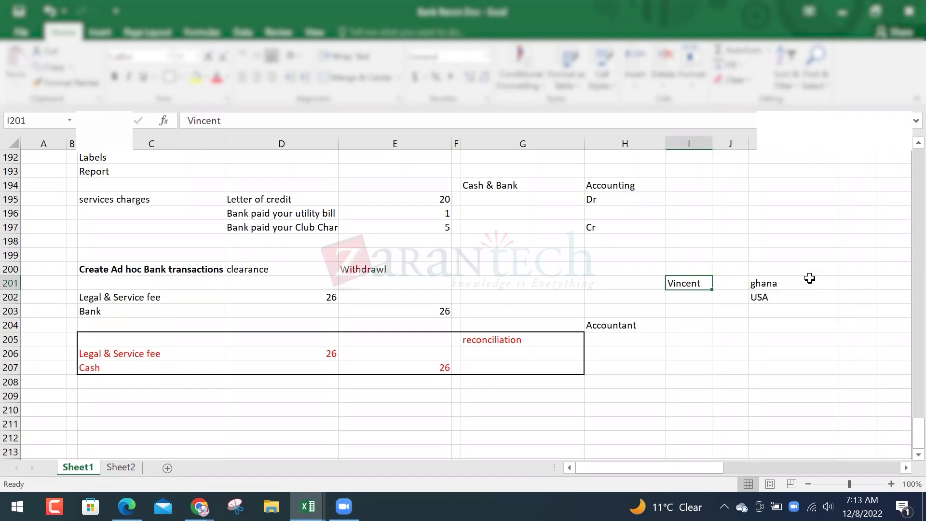
key("Right")
key("Left")
key("alt+Tab")
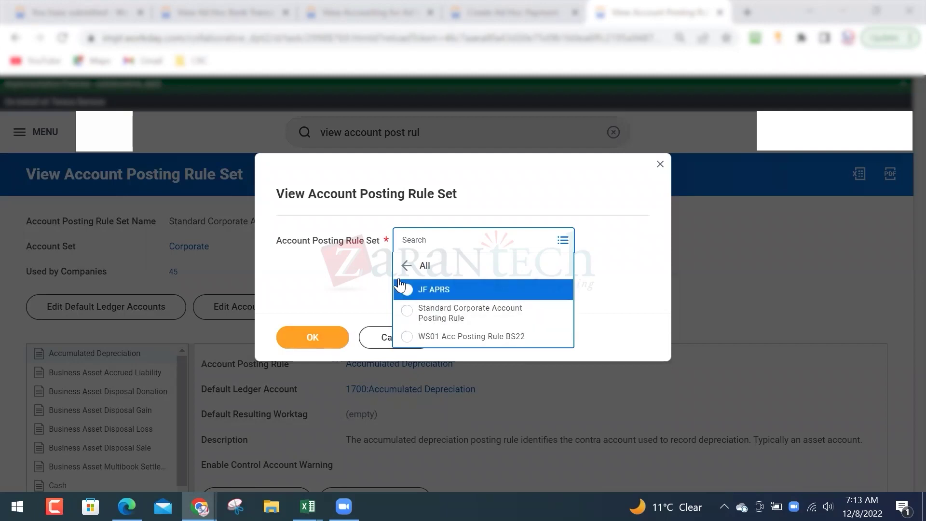
key("alt+Tab")
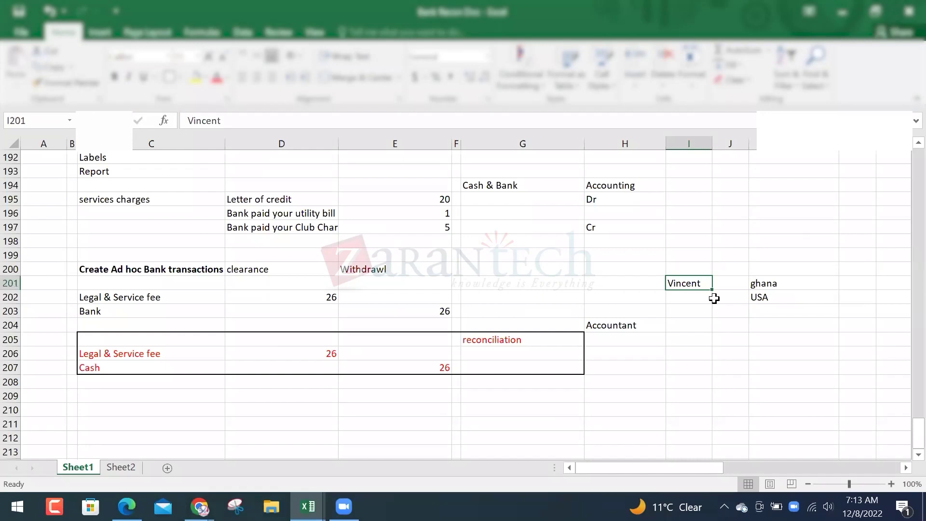
- Enter "cell" in J201, between the person's name and "ghana", and select I201:K201 to show the linked entries
left_click(734, 280)
type("cell")
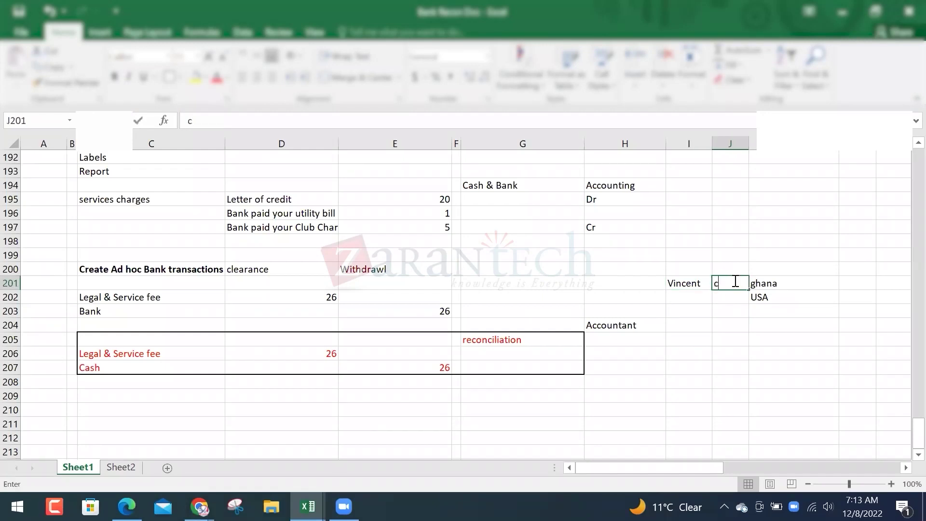
key("Return")
left_click(734, 280)
key("Left")
key("shift+Right")
key("shift+Right")
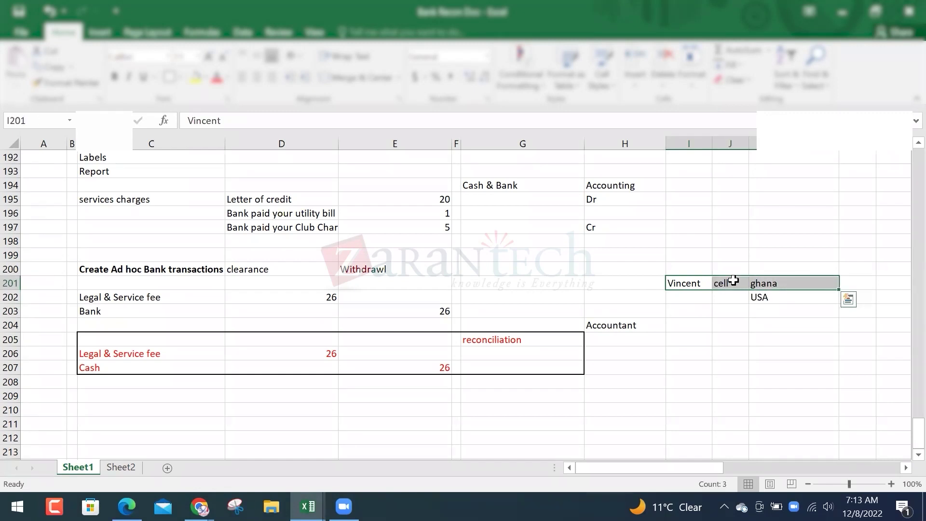
key("Down")
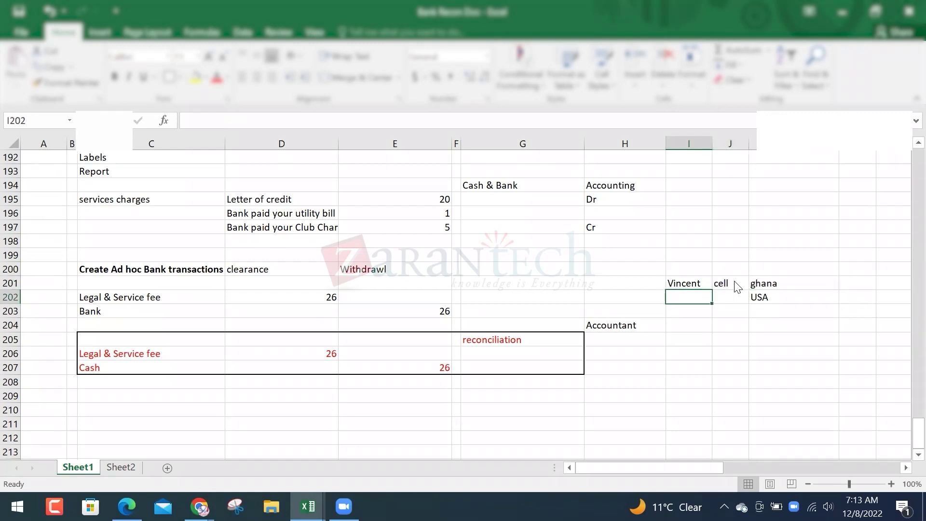
- Switch to Workday in the browser and close the View Account Posting Rule Set prompt
key("alt+Tab")
left_click_drag(312, 199, 434, 198)
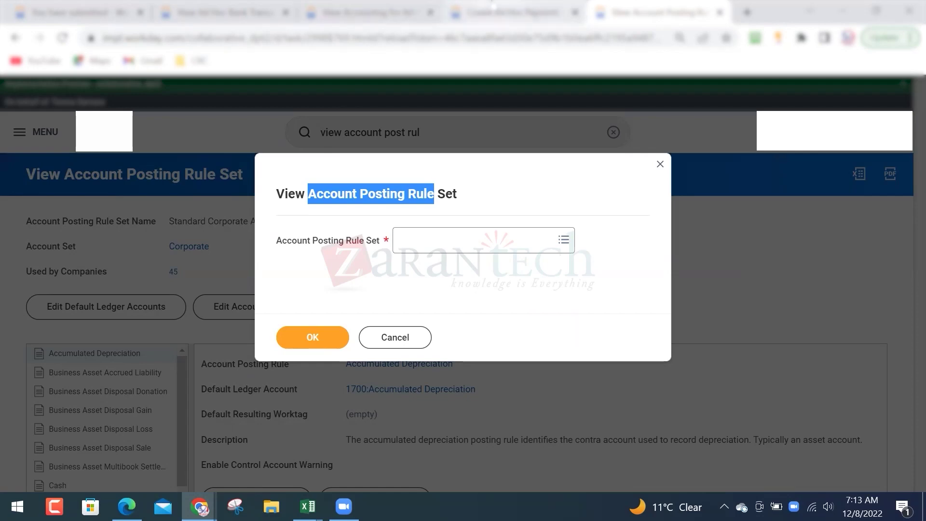
left_click(662, 168)
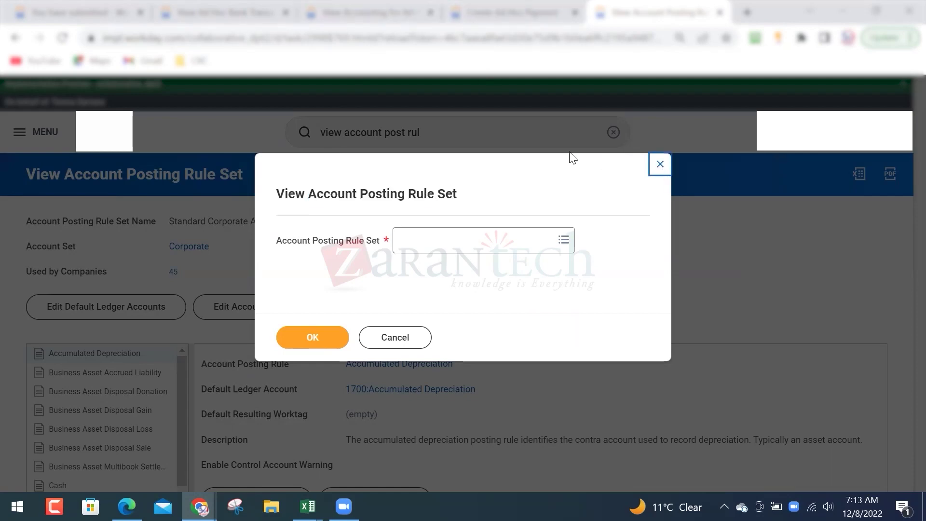
double_click(466, 120)
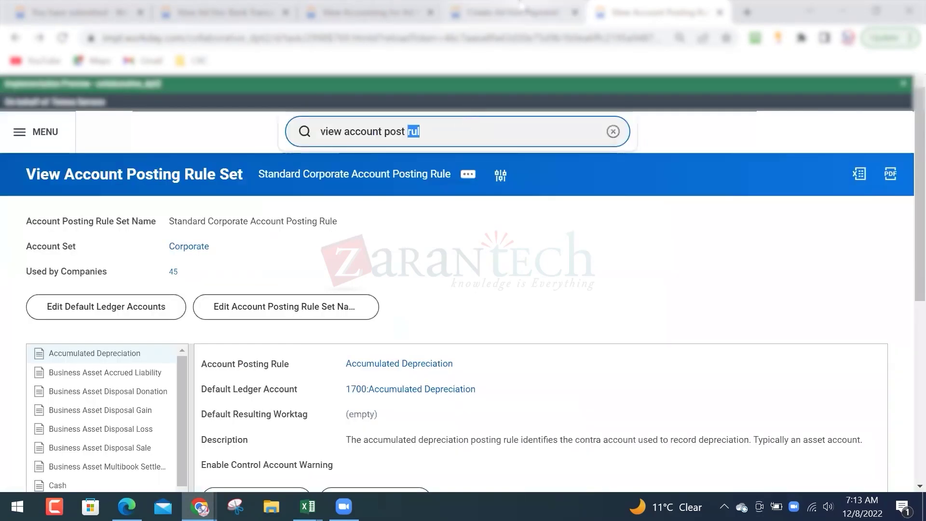
- Leave the Create Ad Hoc Payment form and its payee prompt without saving, returning to the Workday home page
left_click(512, 12)
left_click(914, 85)
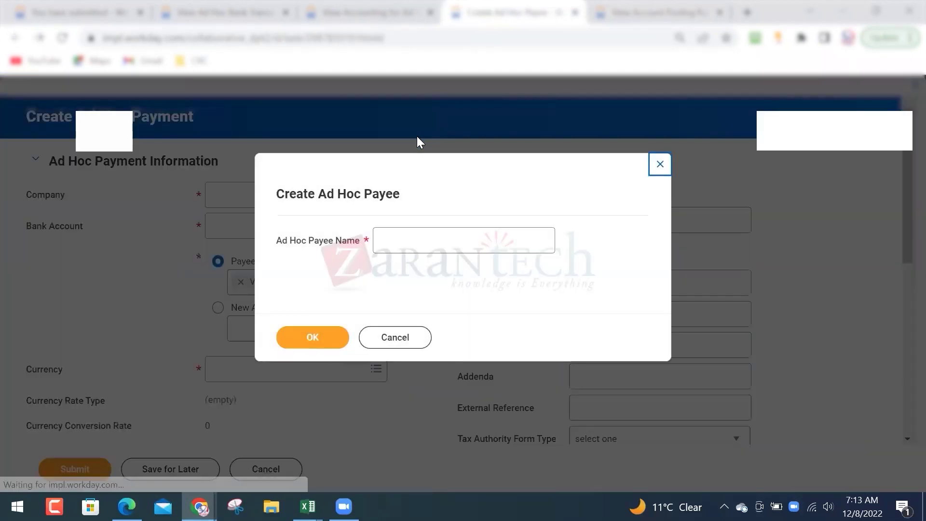
left_click(391, 340)
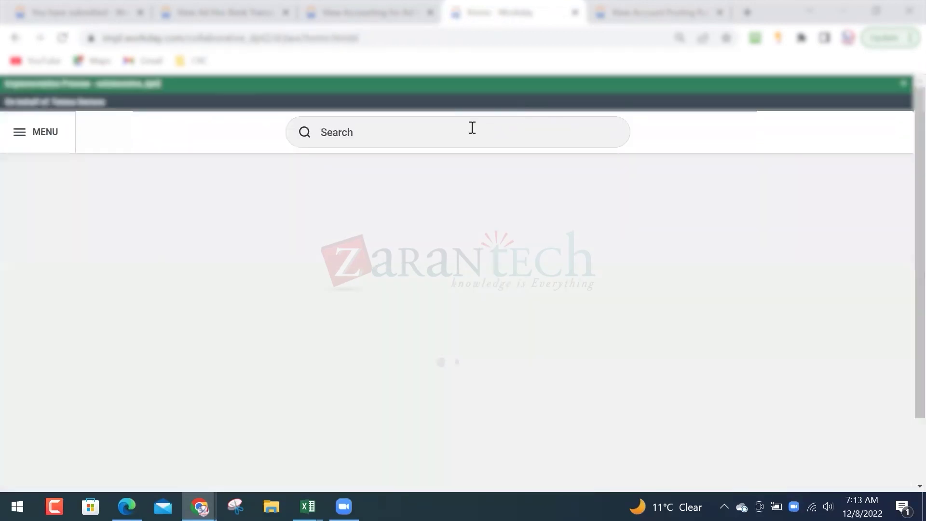
- Search for "gms usa" and open the company Global Modern Services, Inc. (USA)
left_click(471, 127)
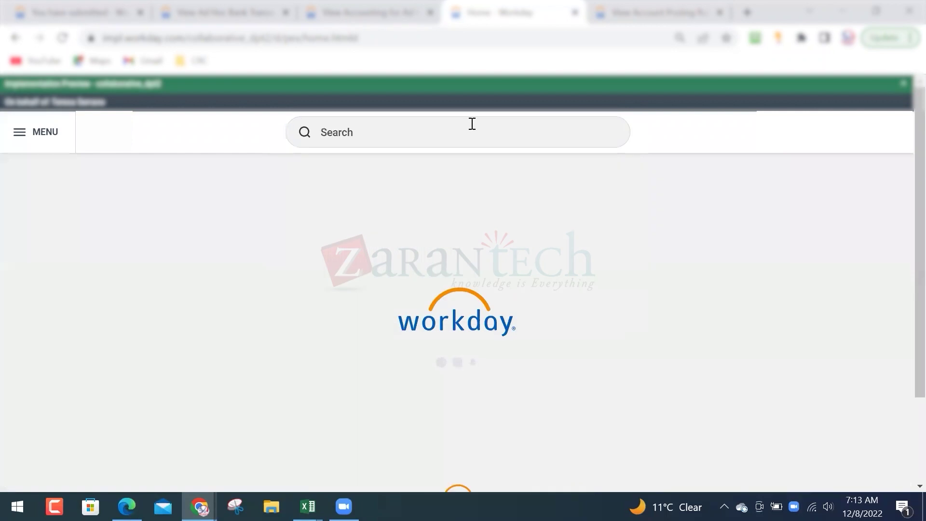
left_click(473, 122)
type("gms usa")
key("Return")
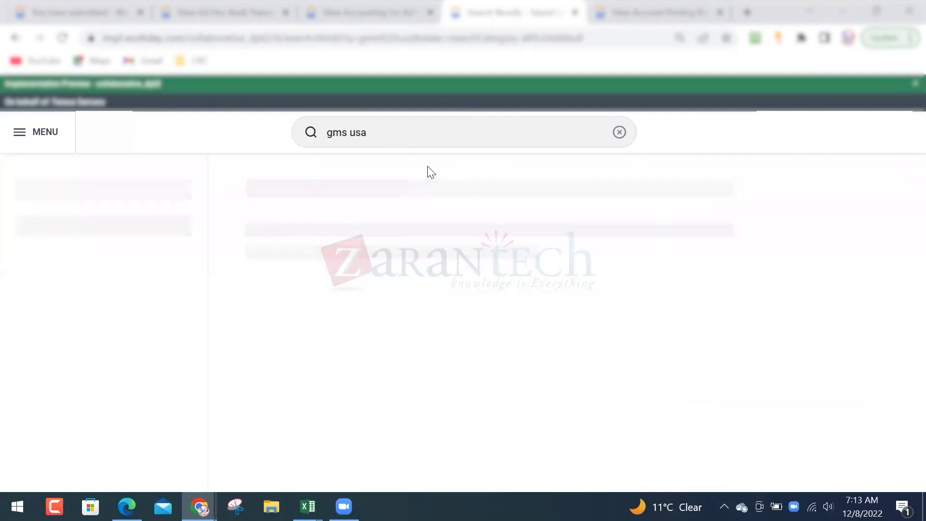
left_click(385, 224)
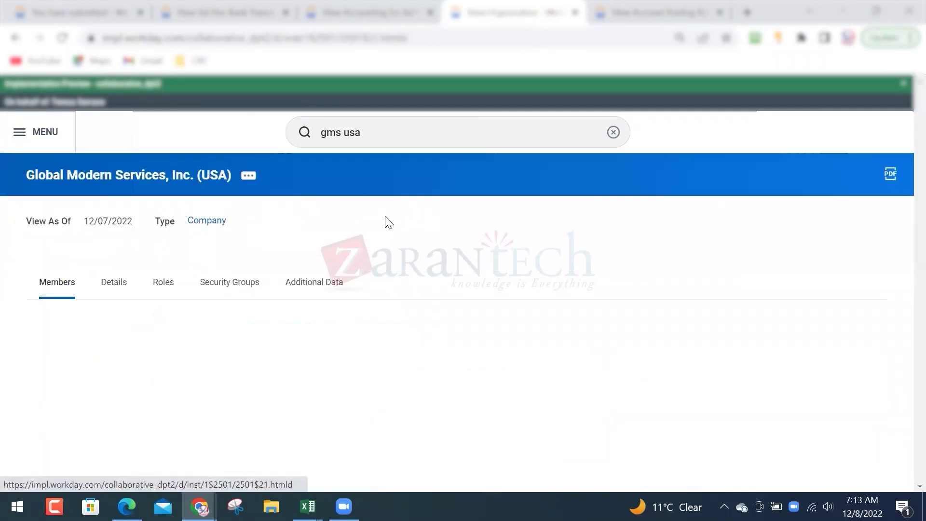
- Open View Company Accounting Details for Global Modern Services, Inc. (USA) and examine its Account Posting Rule Set
left_click(254, 179)
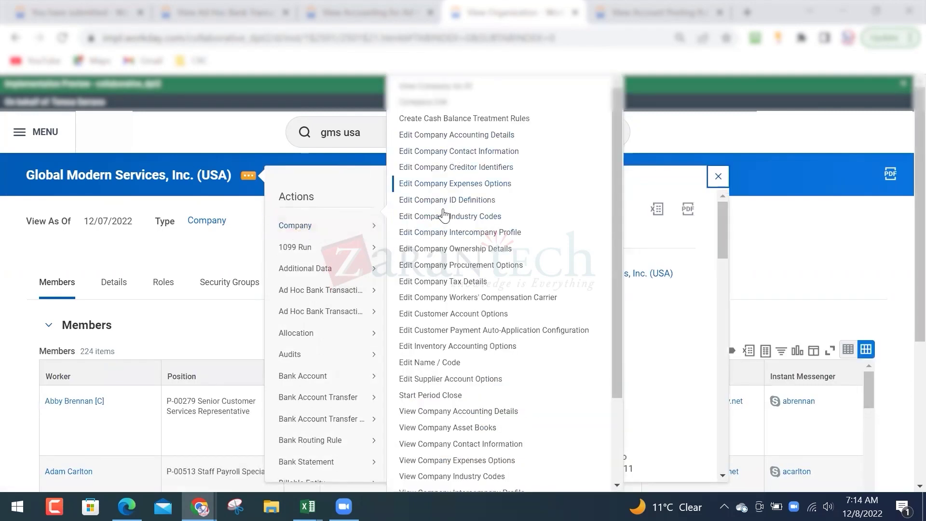
left_click(453, 412)
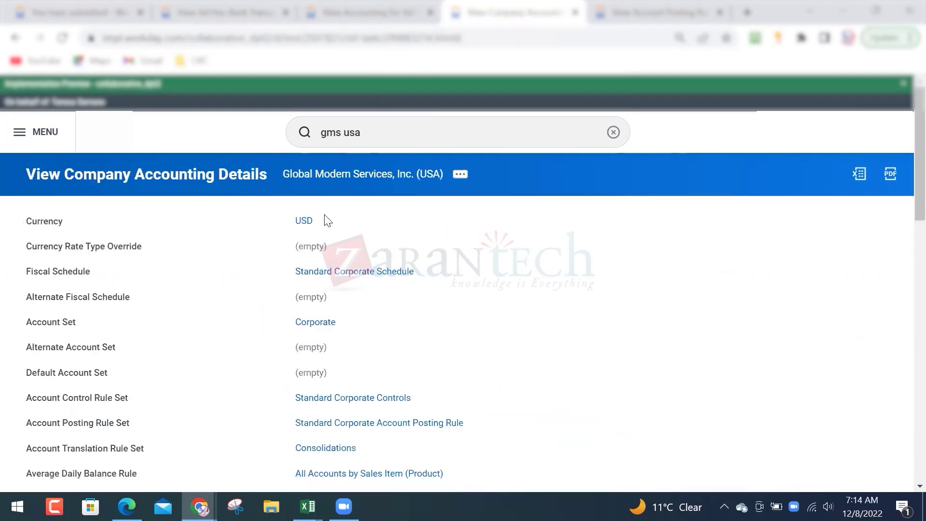
scroll(67, 290, "down", 2)
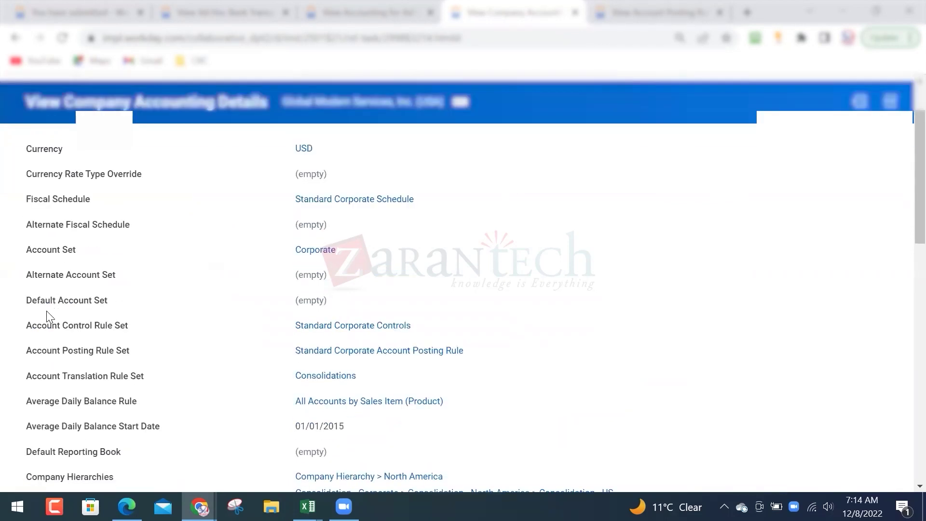
left_click_drag(28, 354, 115, 358)
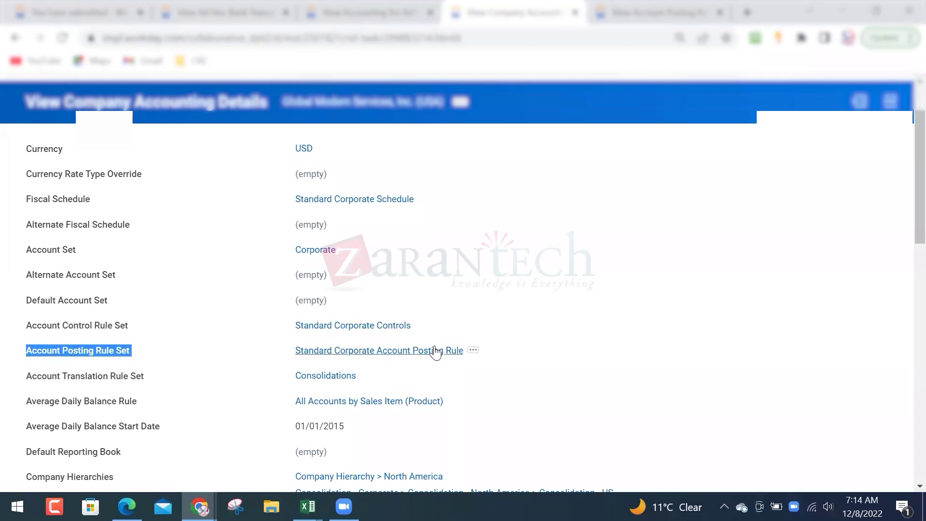
- Select JF APRS in the View Account Posting Rule Set prompt, and discard the selection
left_click(653, 12)
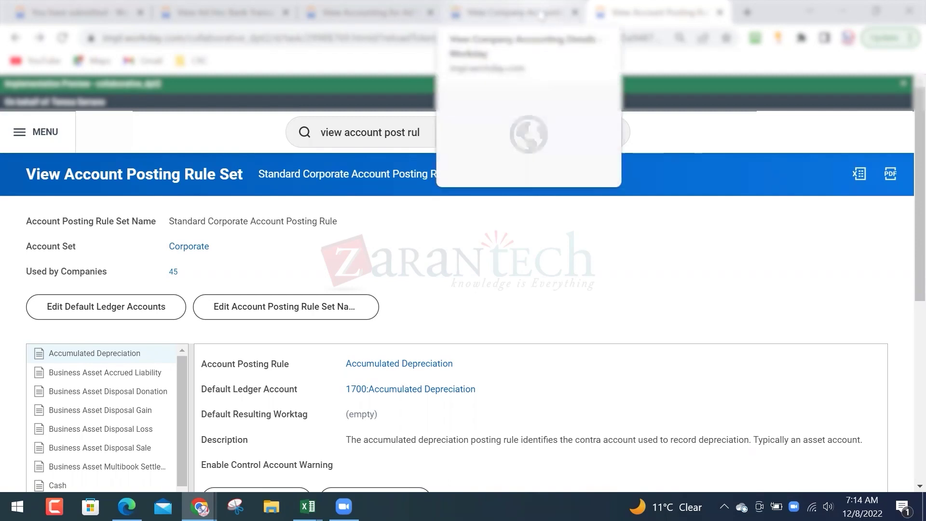
left_click(461, 121)
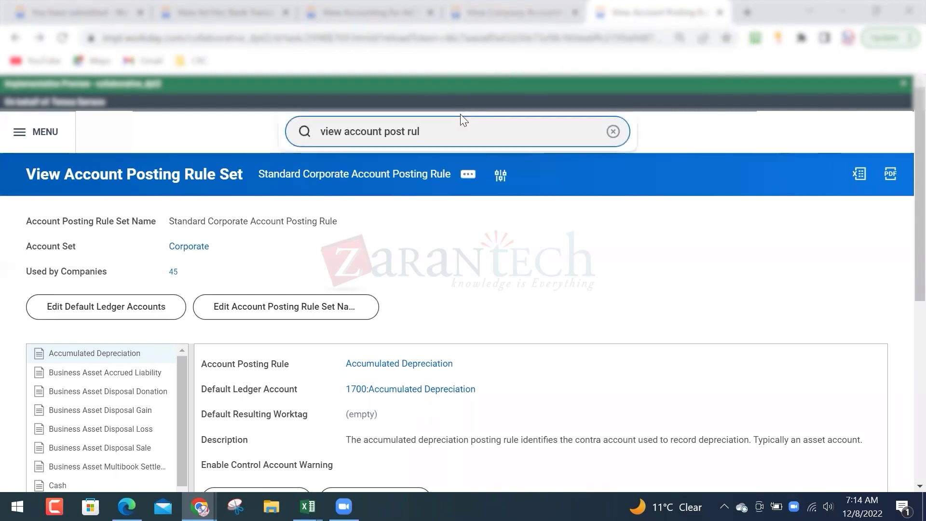
key("BackSpace")
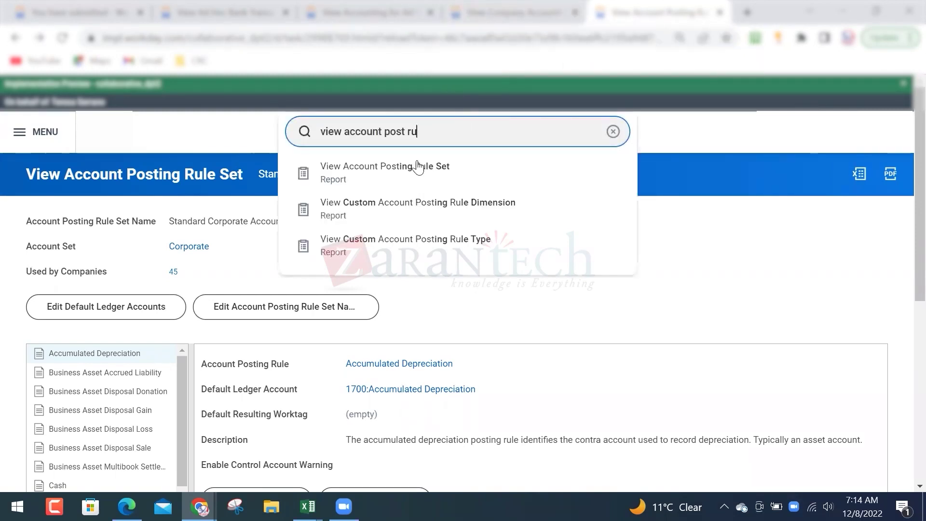
left_click(416, 166)
left_click(524, 240)
left_click(461, 273)
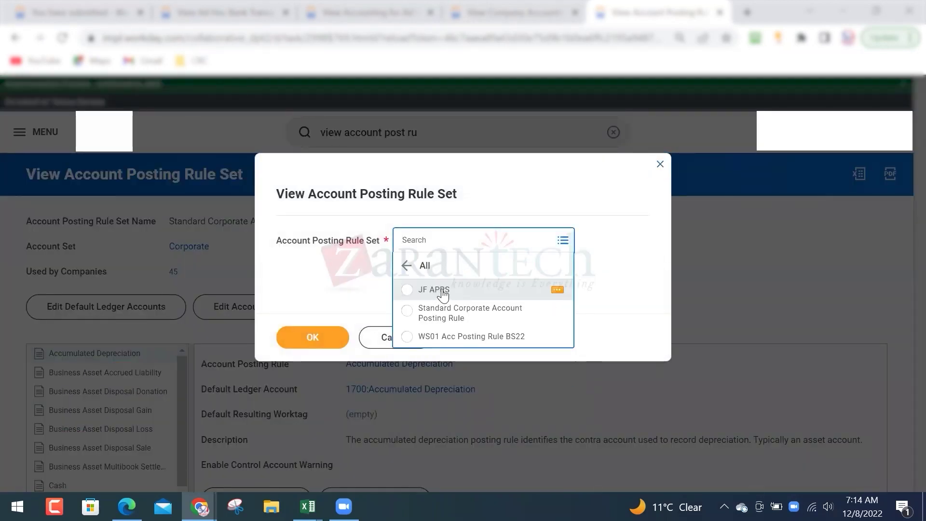
left_click(439, 291)
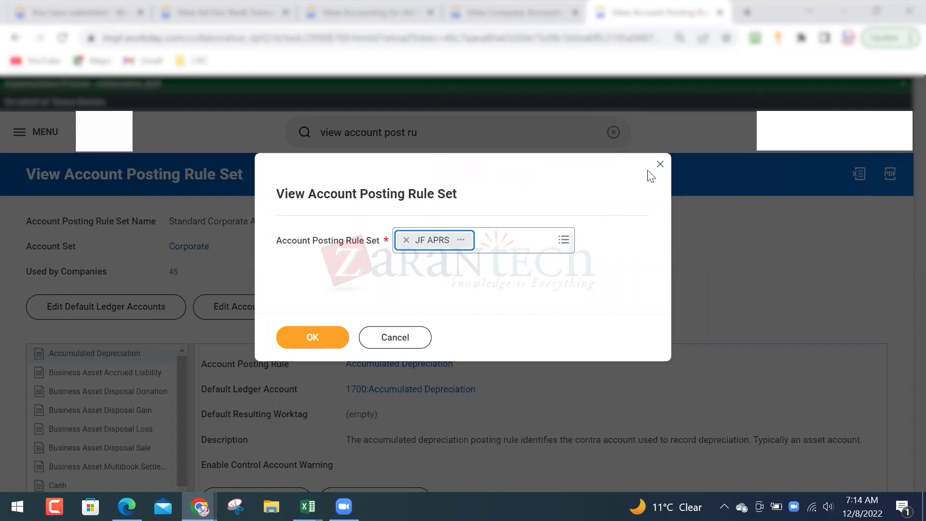
left_click(659, 164)
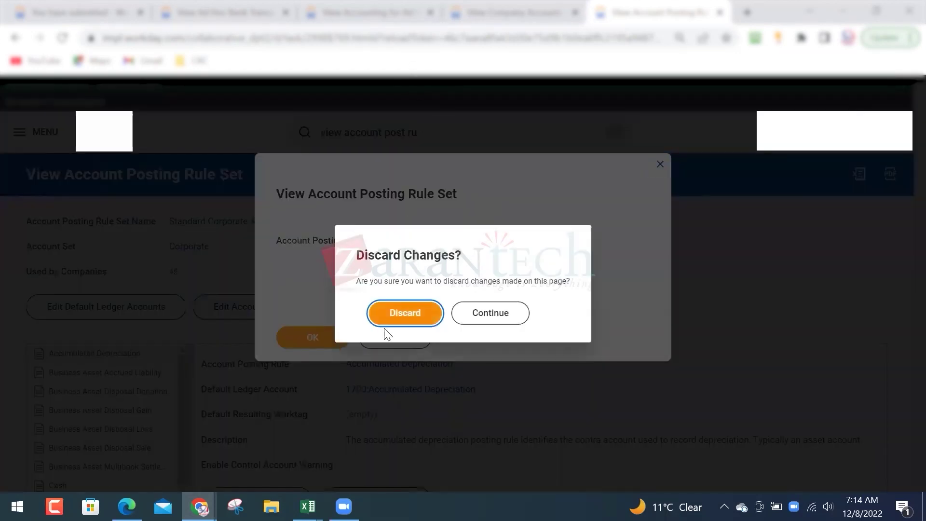
left_click(392, 313)
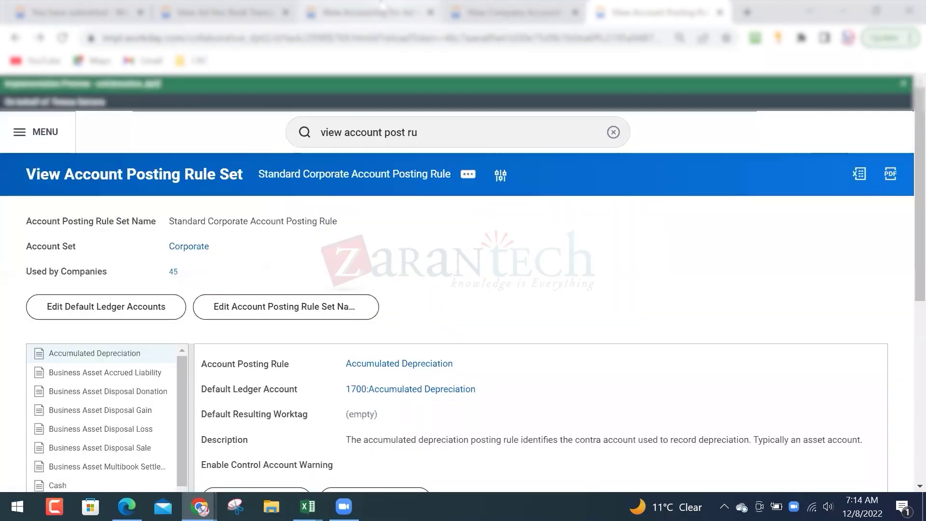
- Check the company on the ad hoc bank transaction's operational journal against its company accounting details
left_click(371, 13)
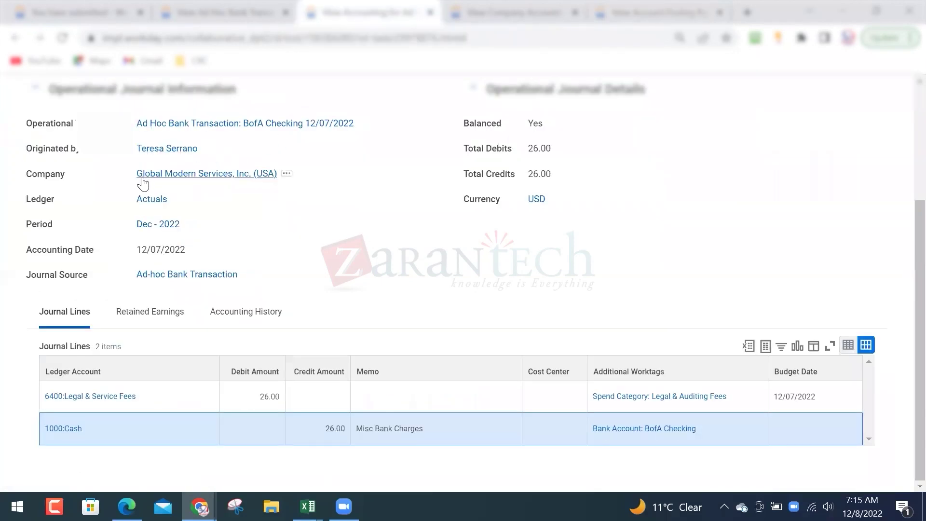
left_click_drag(137, 174, 286, 187)
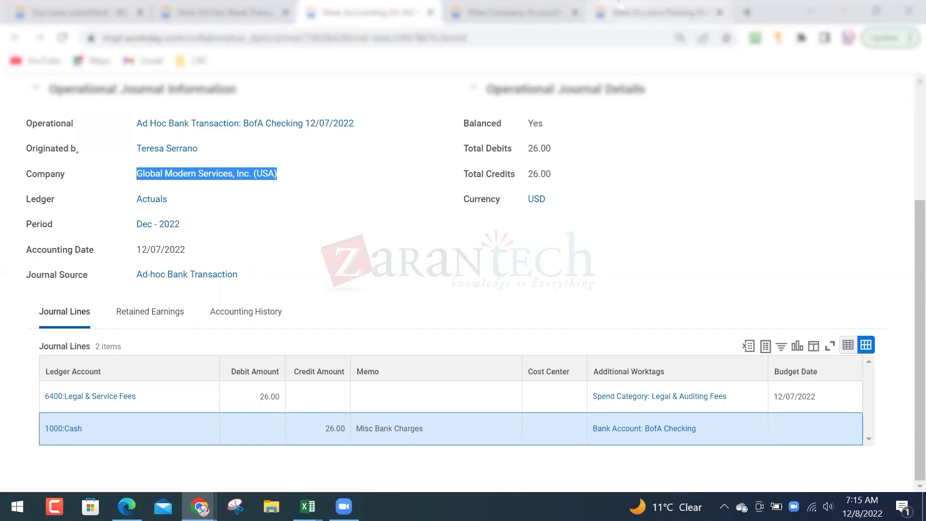
left_click(515, 3)
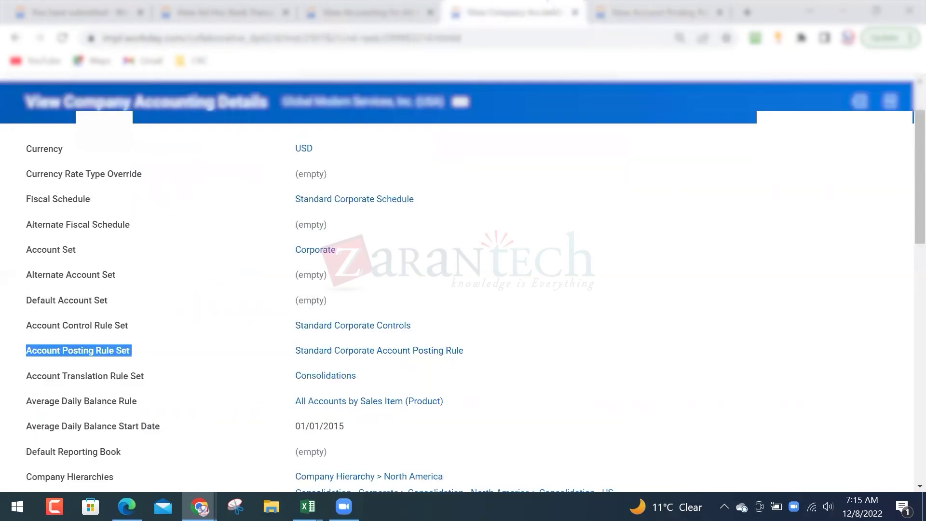
- Examine the list of posting rules in the Standard Corporate Account Posting Rule set
left_click(620, 13)
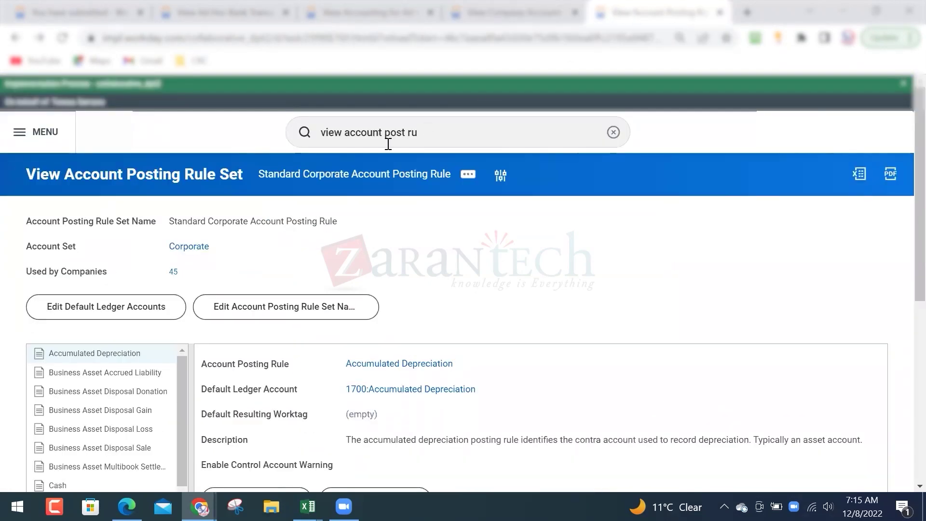
left_click_drag(298, 182, 444, 194)
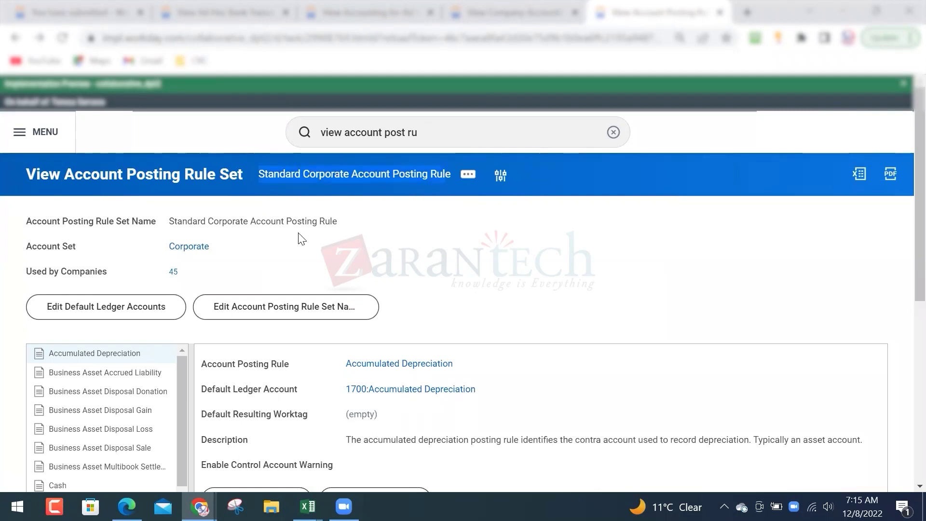
scroll(182, 295, "down", 2)
scroll(124, 310, "down", 2)
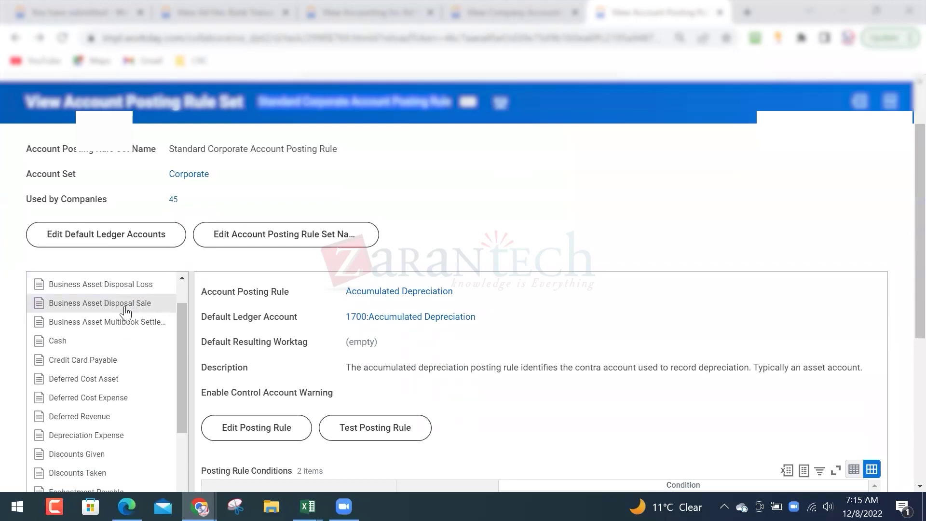
scroll(902, 289, "down", 5)
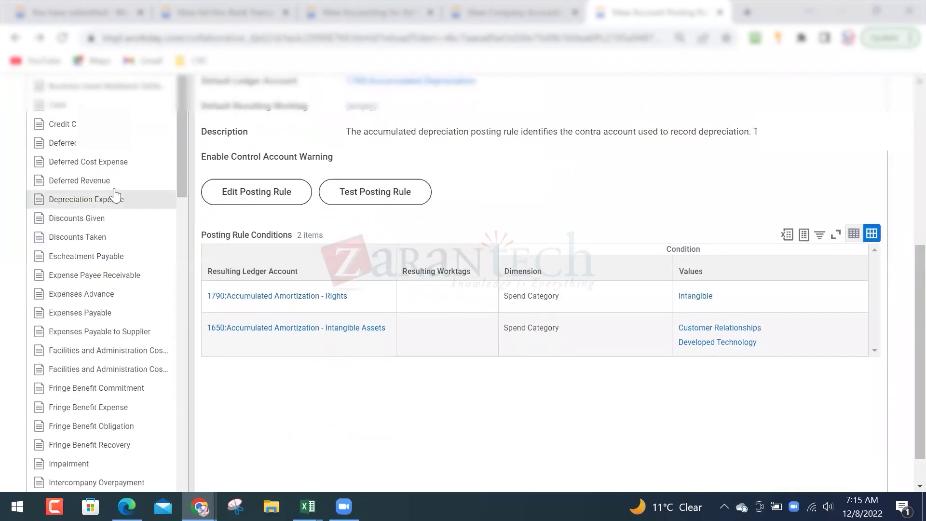
scroll(121, 186, "down", 15)
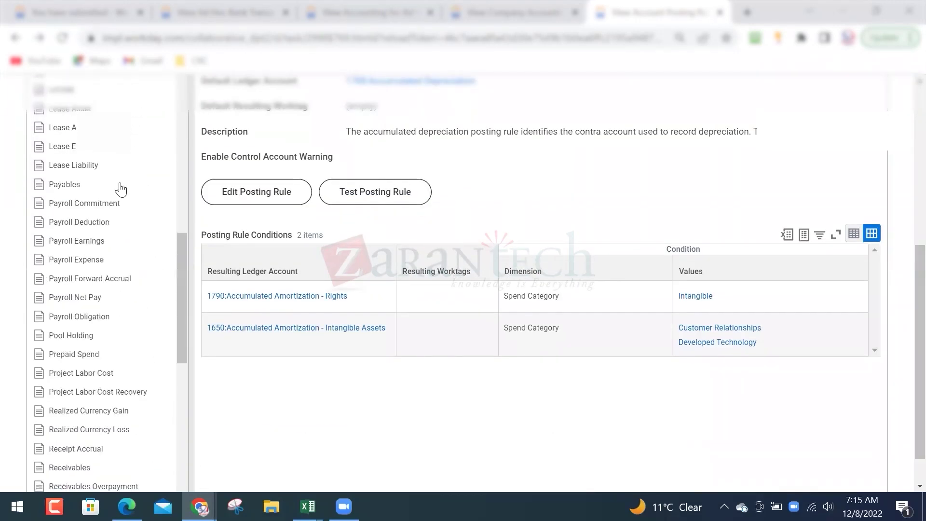
scroll(119, 186, "down", 8)
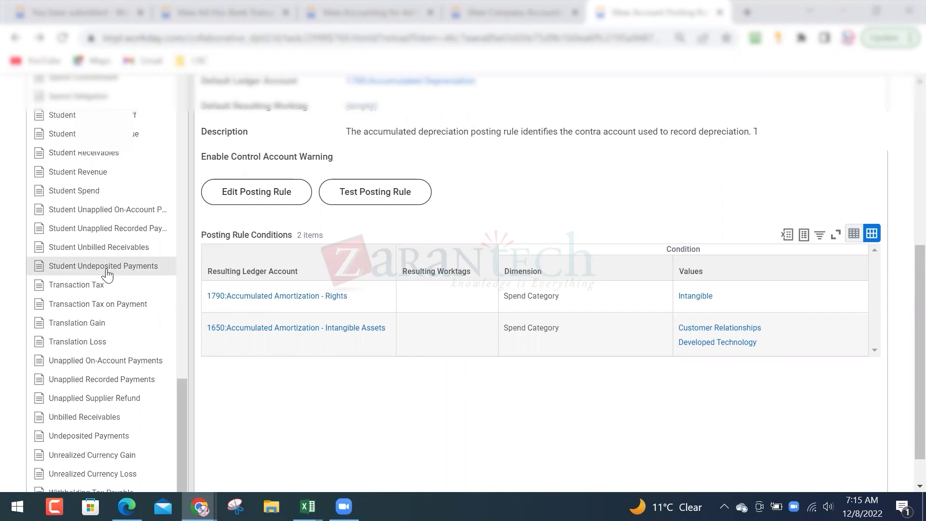
scroll(61, 287, "up", 7)
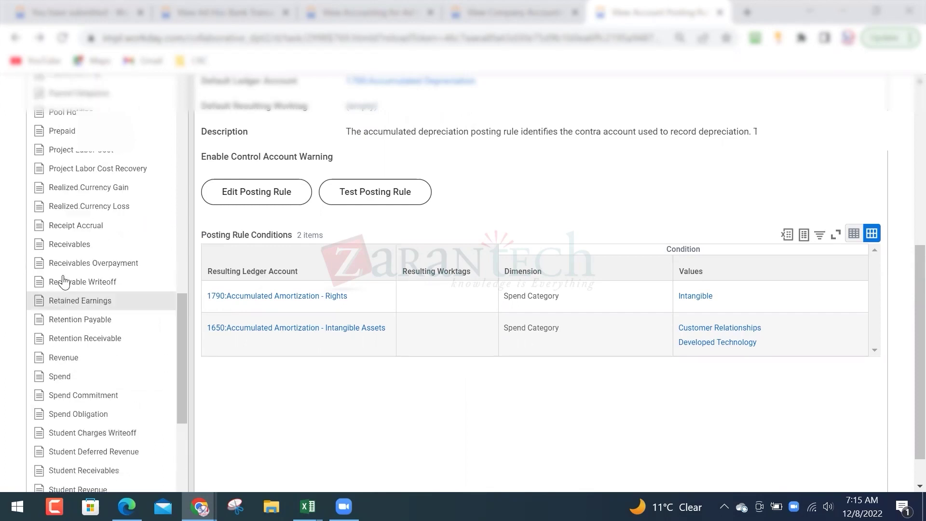
scroll(65, 282, "up", 8)
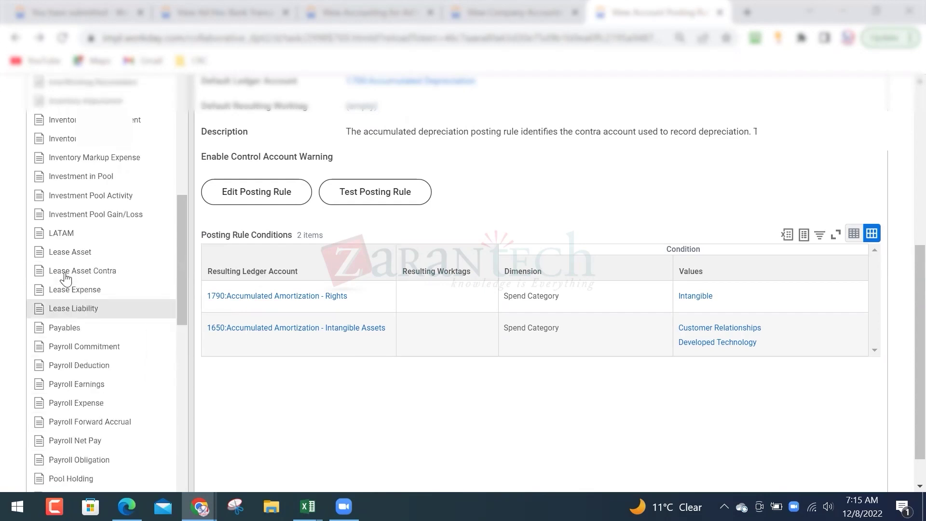
scroll(66, 279, "up", 4)
- Check the ledger accounts on the journal lines of the ad hoc bank transaction's operational journal
left_click(364, 10)
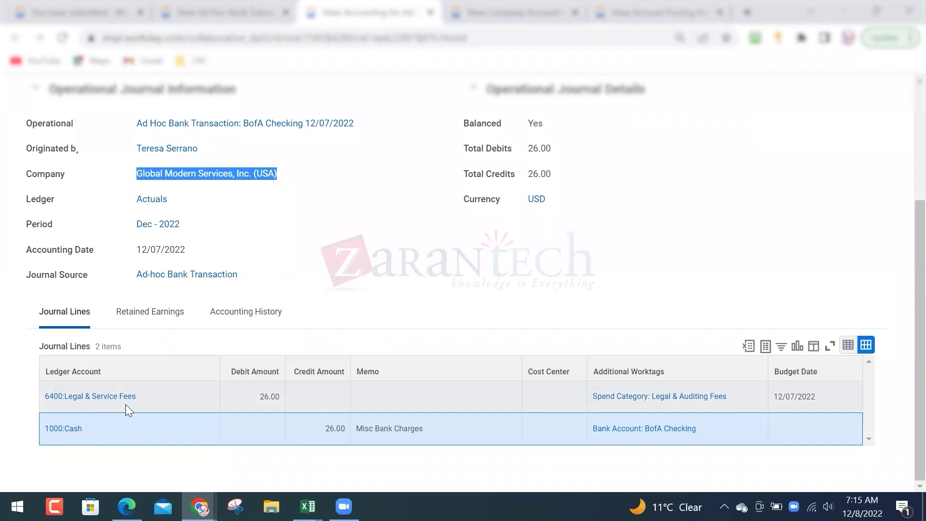
mouse_move(62, 402)
mouse_move(64, 428)
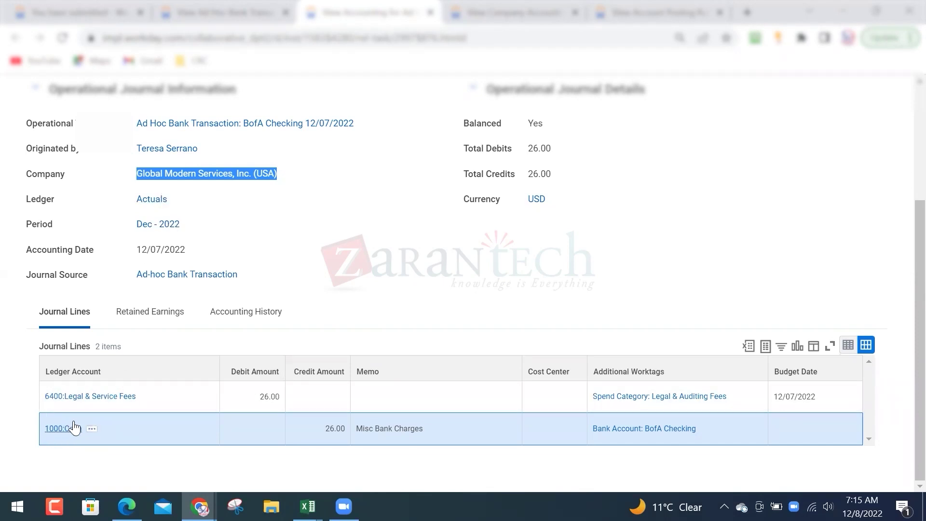
- In Excel, enter Spend Category in A202 and Cash in A203, and fit column A to its contents
key("alt+Tab")
left_click(48, 300)
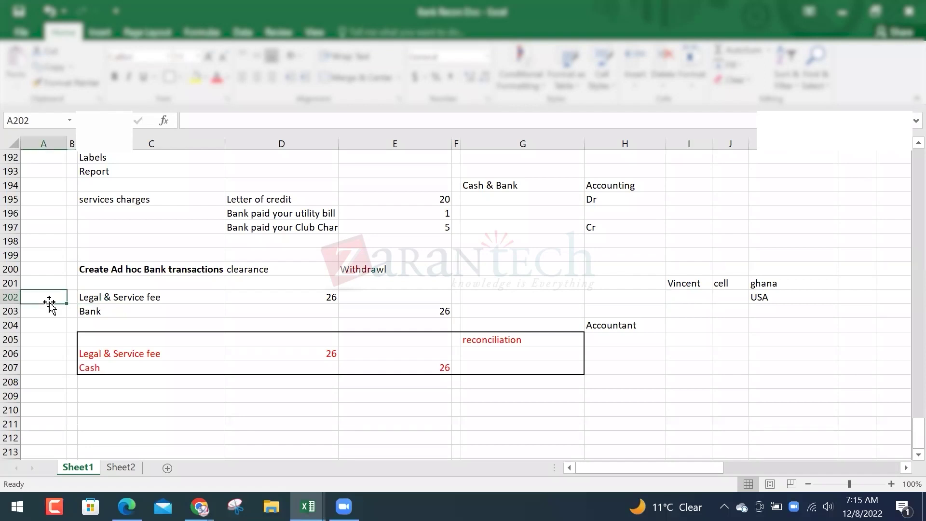
type("Spend Categ")
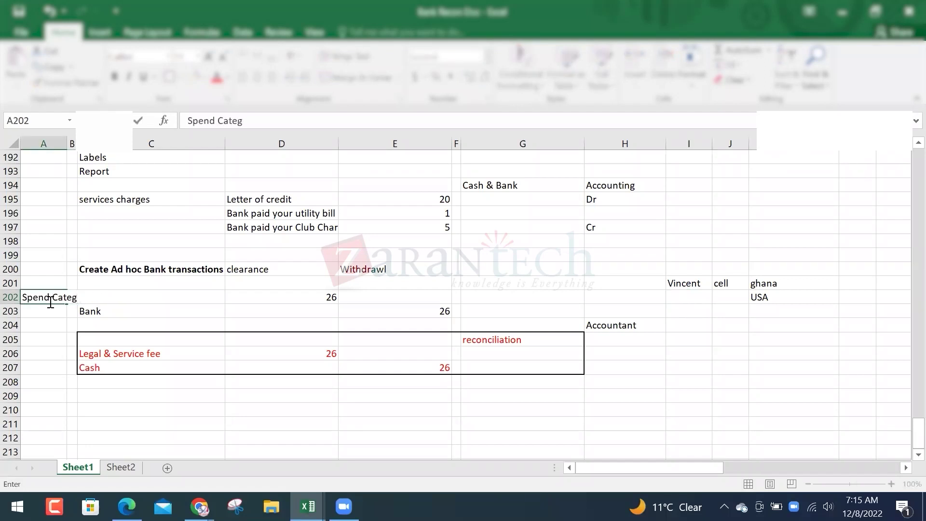
type("rry")
key("Return")
key("Return")
key("Up")
type("Cash")
key("Return")
double_click(68, 143)
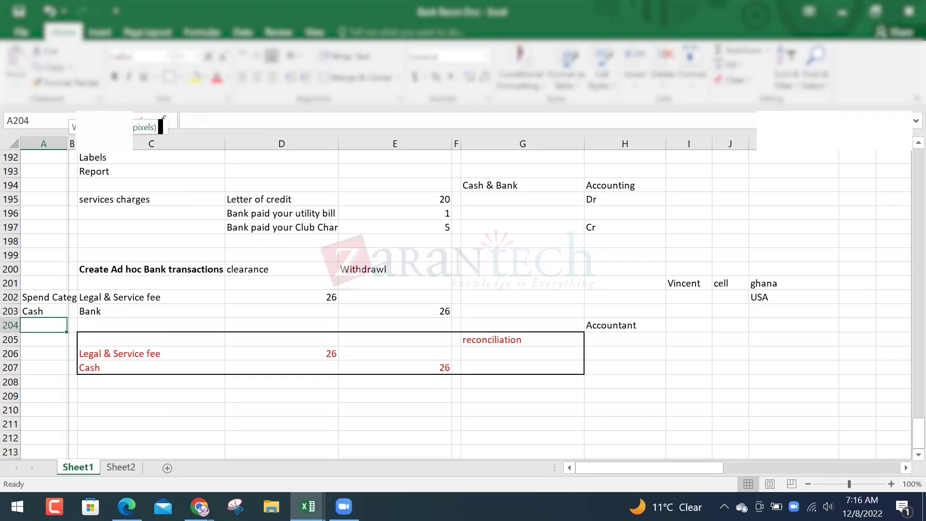
left_click(66, 301)
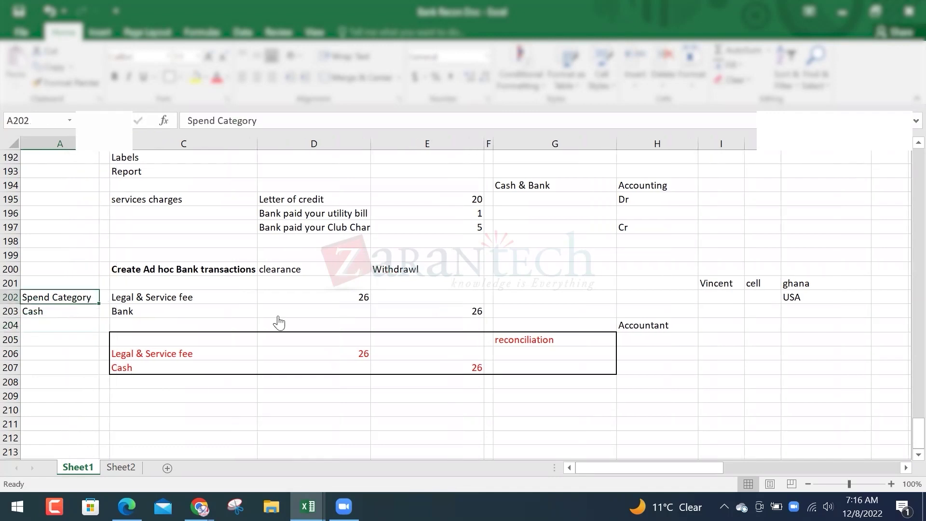
- Back in Workday, find and open the Spend posting rule in the Standard Corporate Account Posting Rule set
key("alt+Tab")
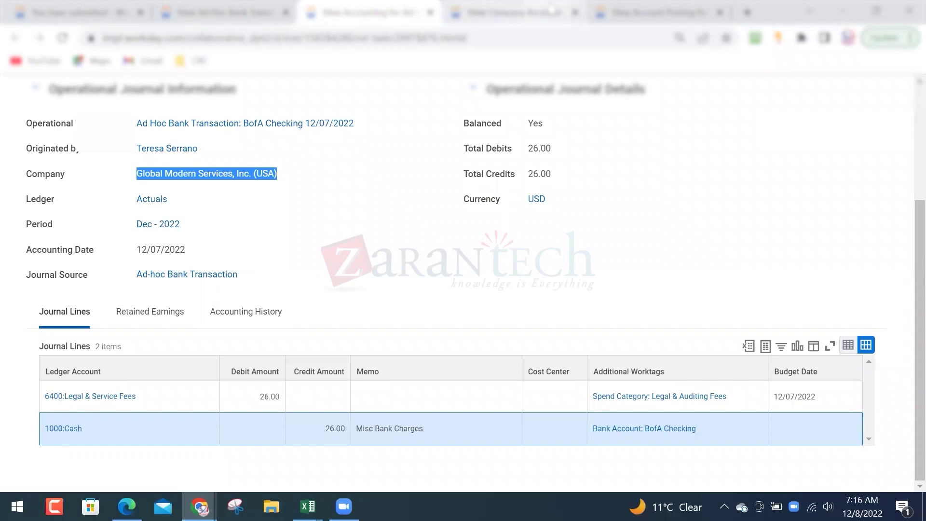
left_click(656, 12)
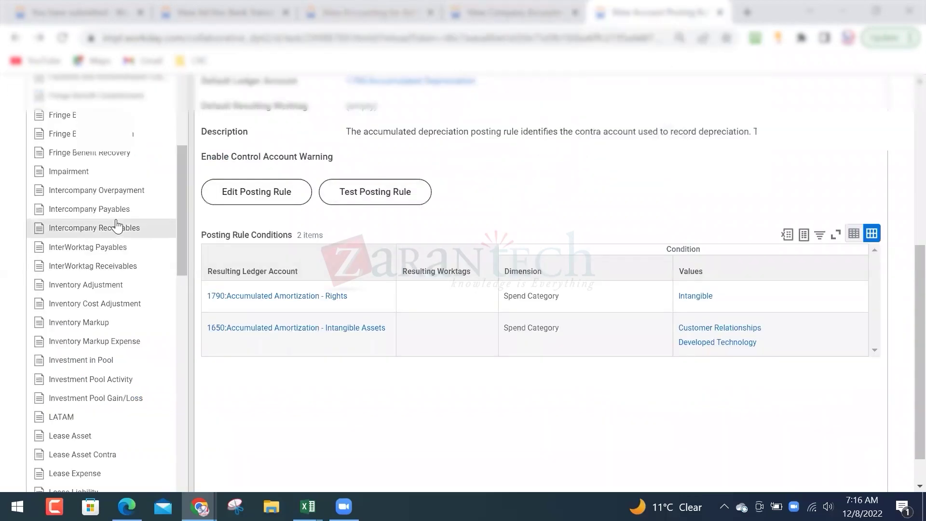
scroll(116, 225, "up", 4)
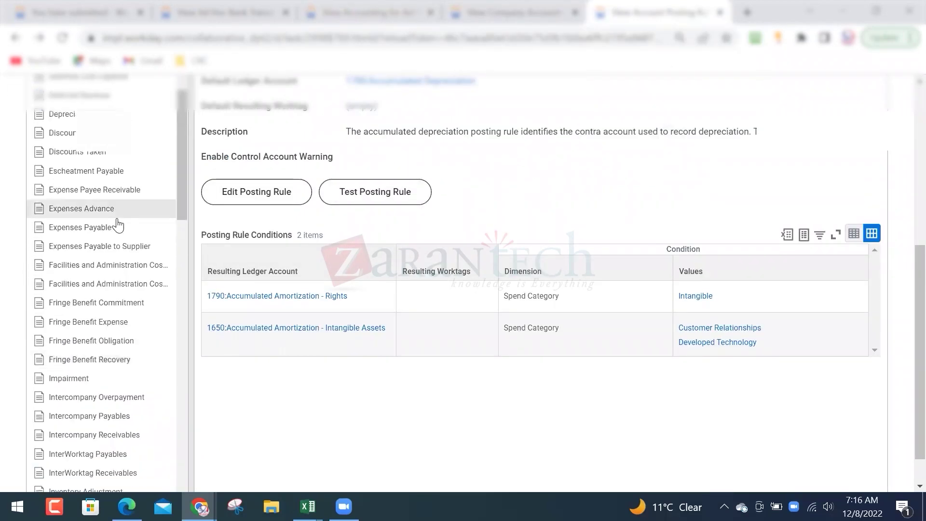
scroll(117, 225, "down", 8)
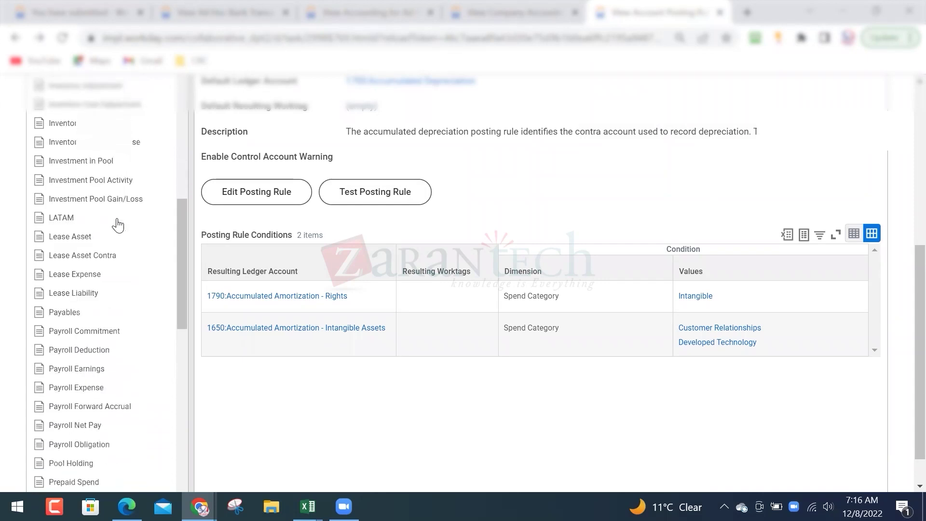
scroll(117, 225, "down", 3)
scroll(117, 224, "down", 3)
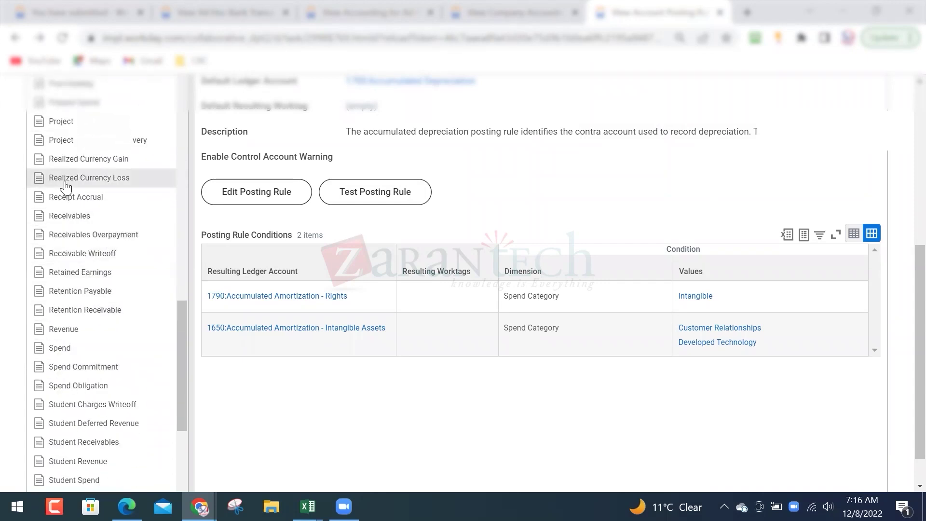
scroll(58, 181, "up", 20)
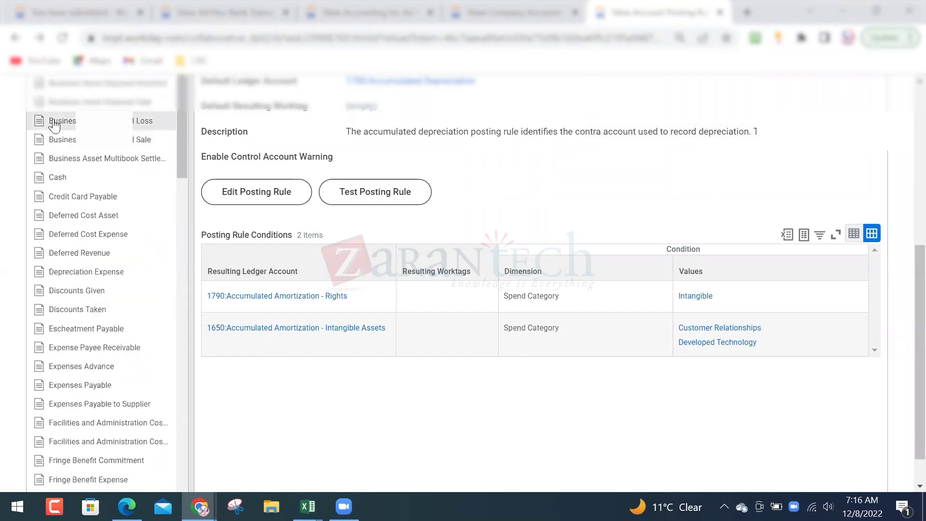
scroll(54, 122, "up", 6)
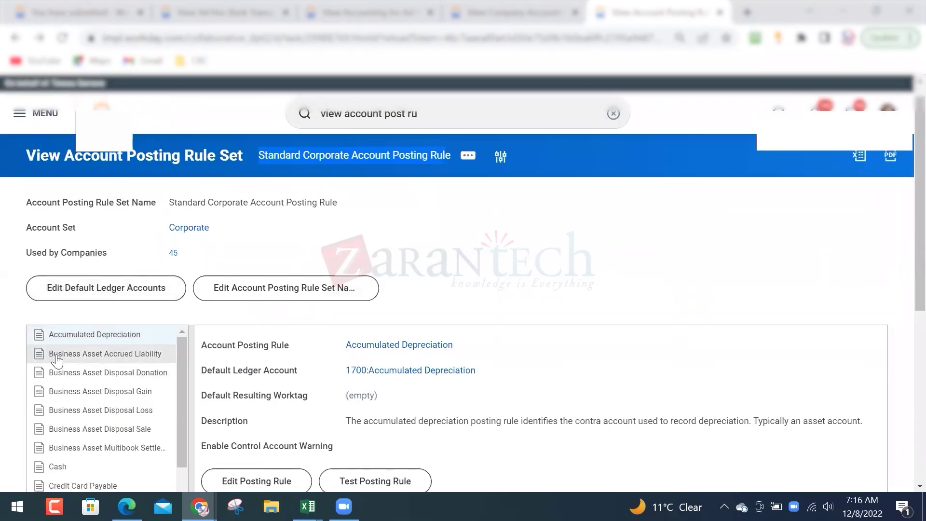
scroll(63, 362, "down", 8)
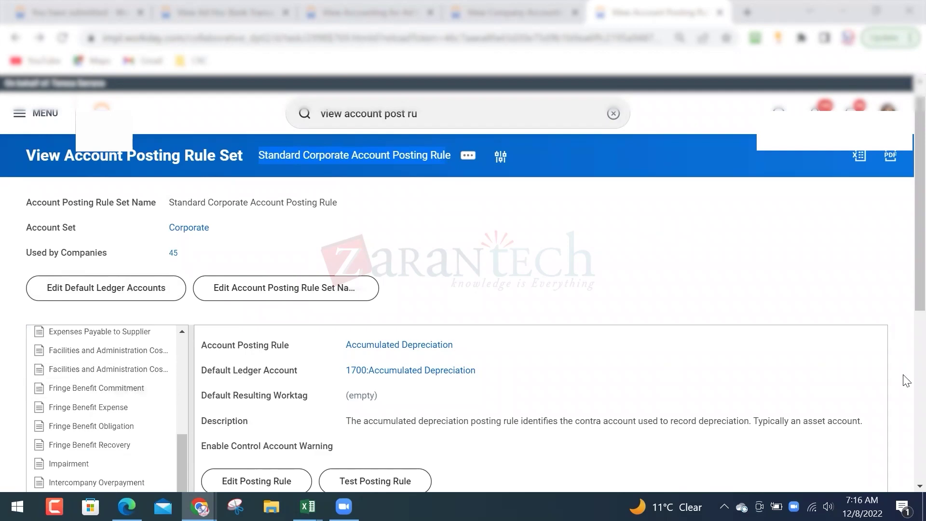
scroll(903, 415, "down", 6)
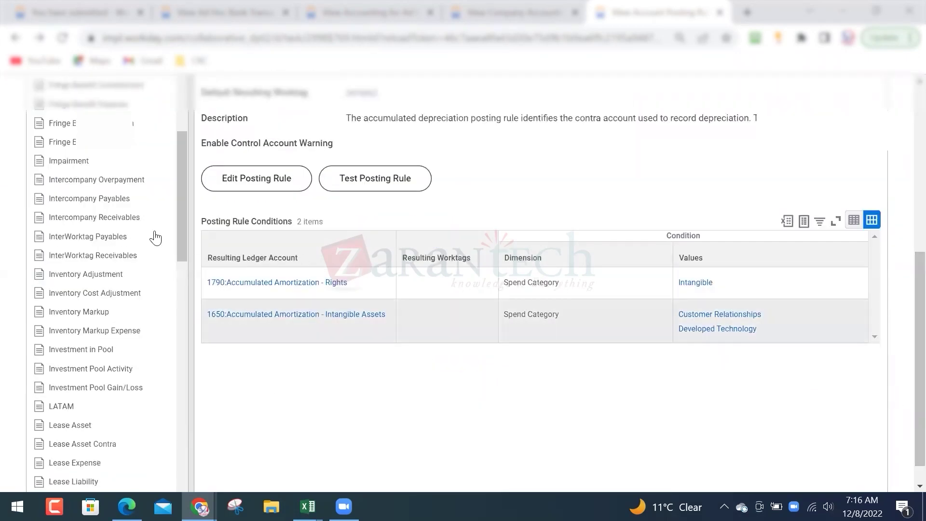
scroll(137, 245, "down", 5)
scroll(113, 262, "down", 9)
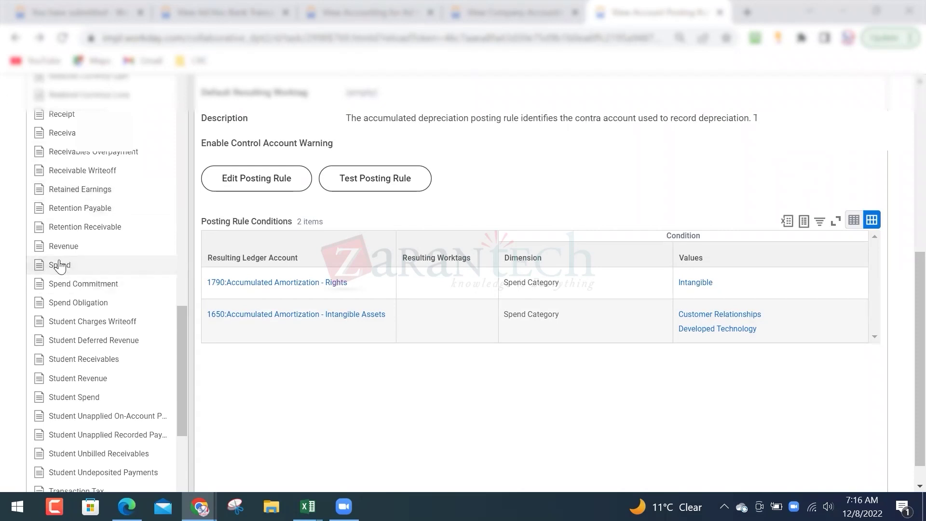
left_click(59, 268)
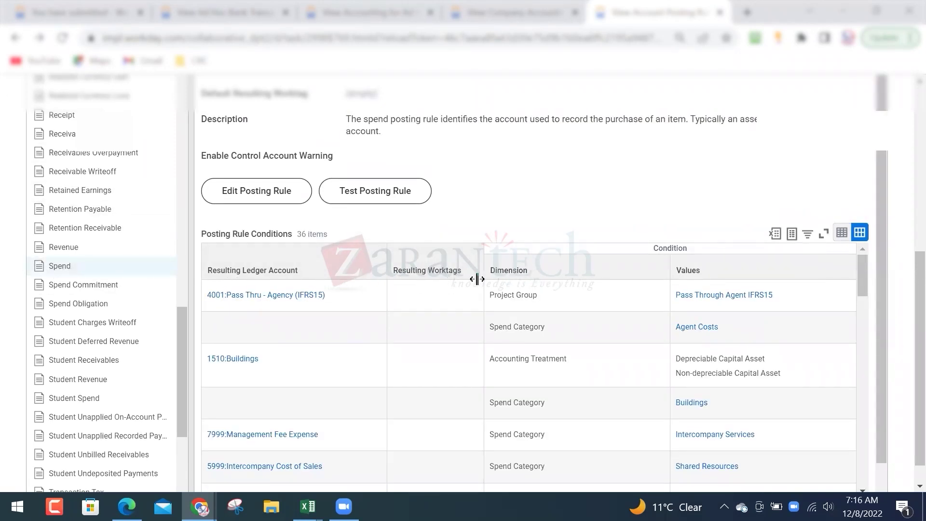
- Read the name and description of the Spend posting rule, highlighting the item purchase and asset or expense account wording
scroll(480, 278, "up", 3)
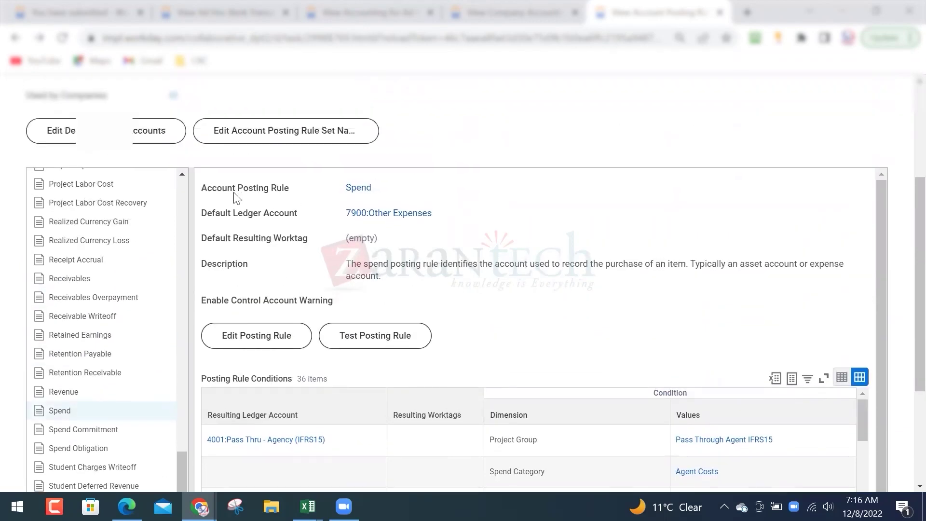
left_click_drag(339, 188, 372, 190)
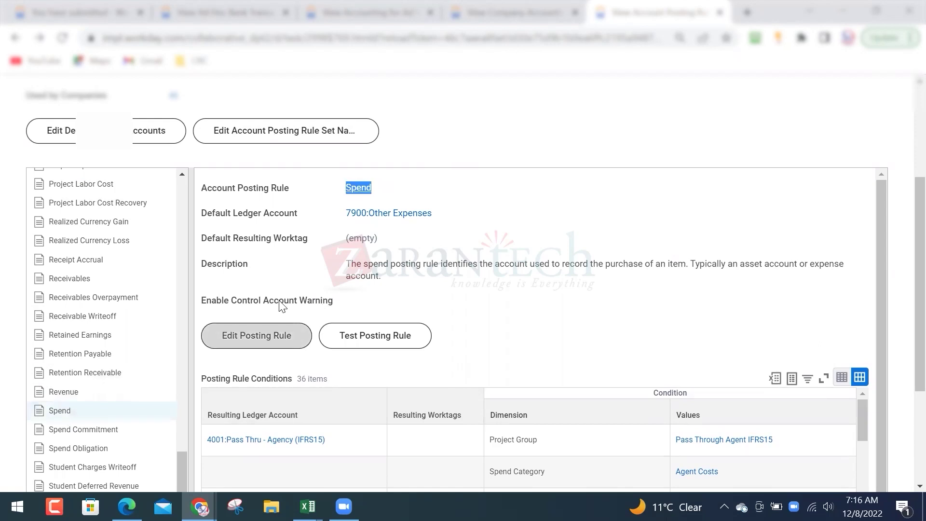
left_click_drag(199, 264, 244, 271)
left_click_drag(351, 269, 428, 281)
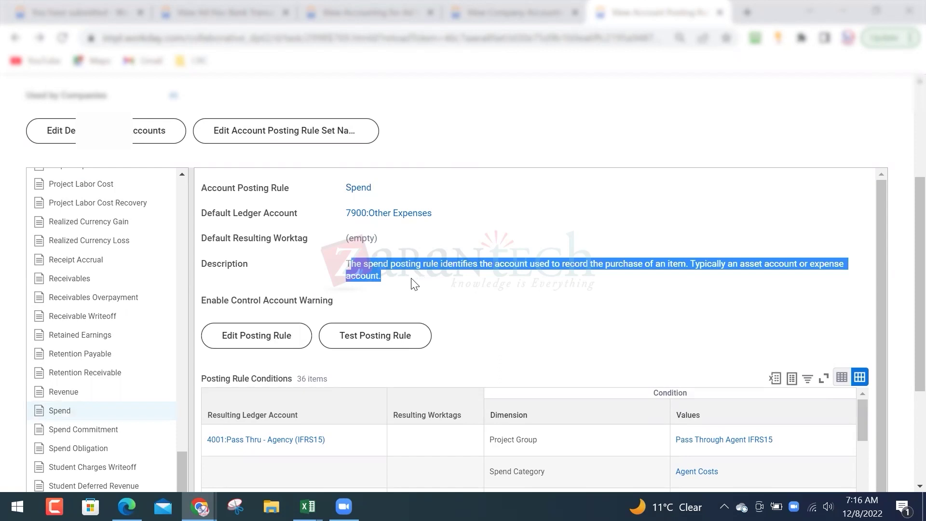
left_click(454, 265)
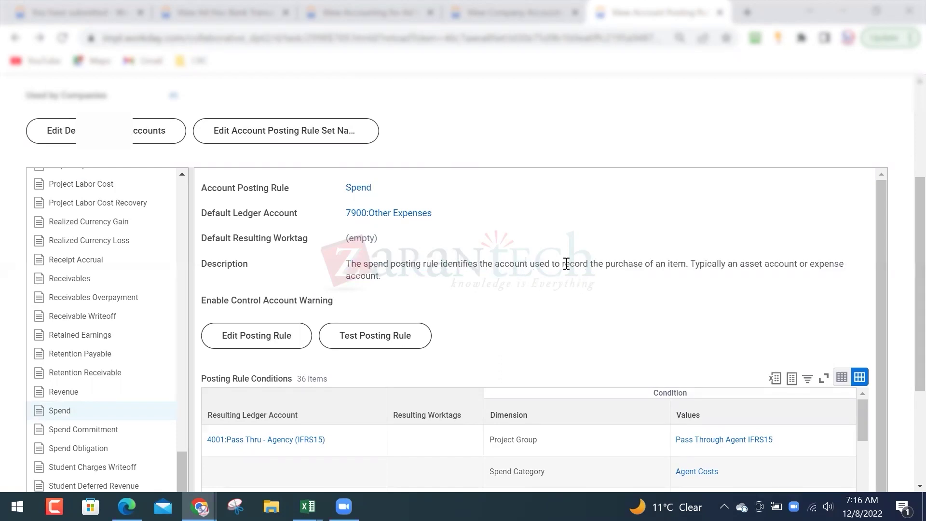
left_click_drag(582, 260, 689, 260)
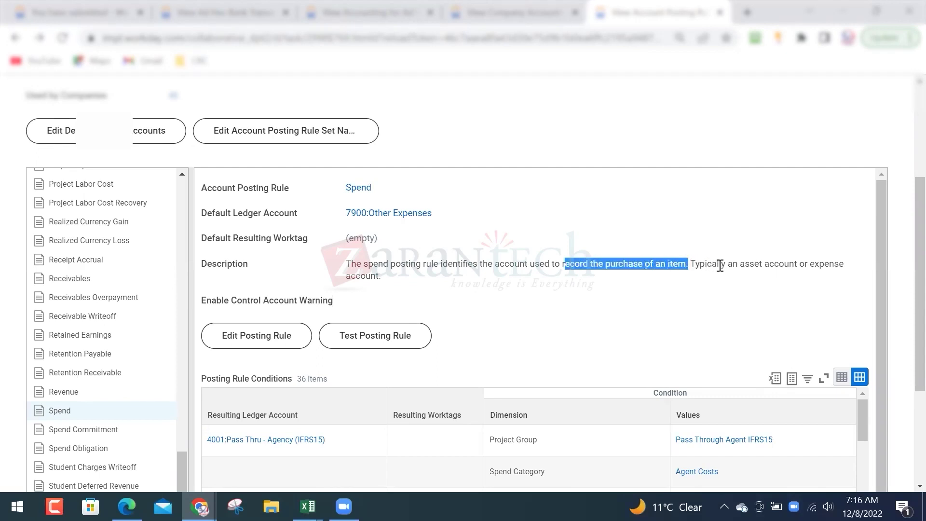
left_click_drag(842, 265, 695, 263)
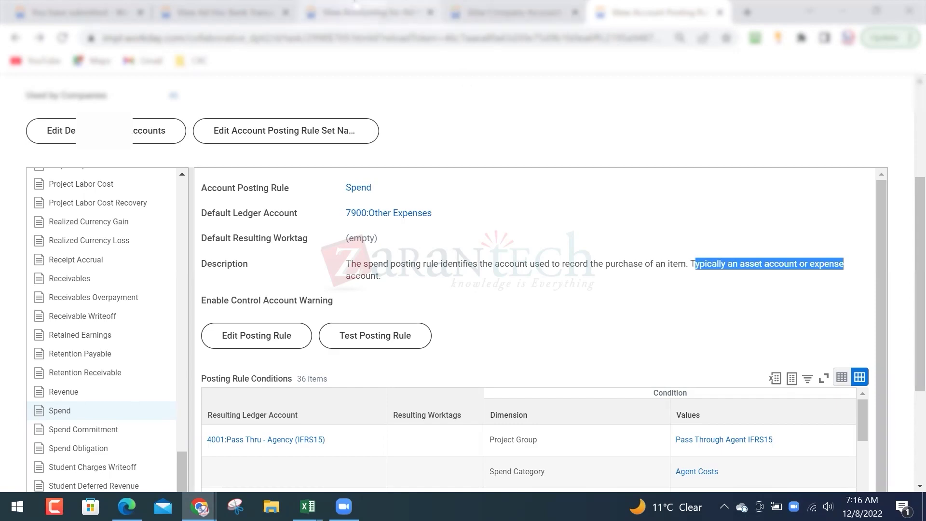
- Compare the ad hoc bank transaction and its journal lines with the Spend rule's posting rule conditions
left_click(355, 4)
left_click(256, 6)
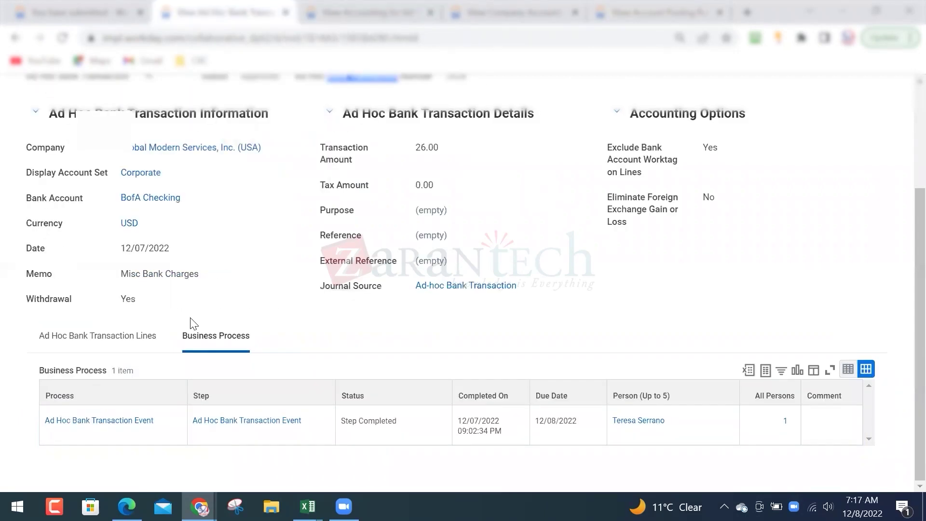
left_click(358, 6)
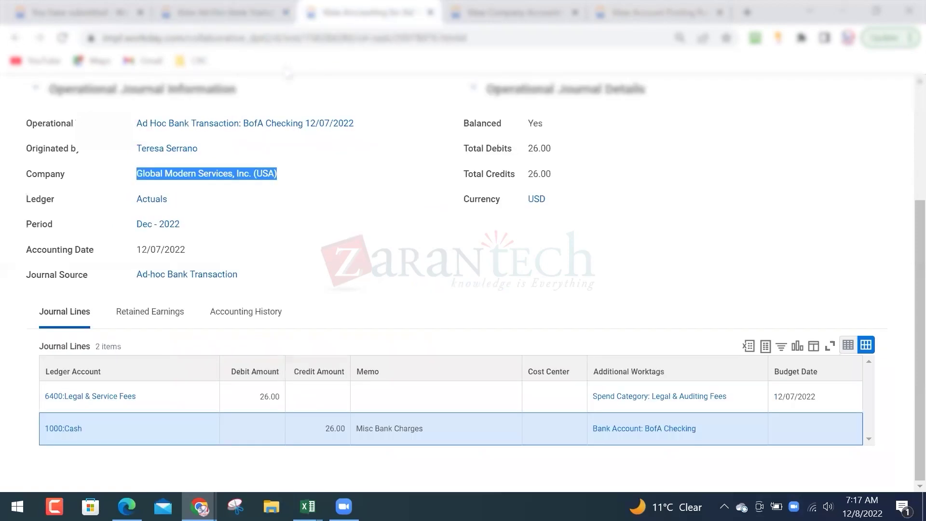
left_click(231, 11)
left_click(627, 12)
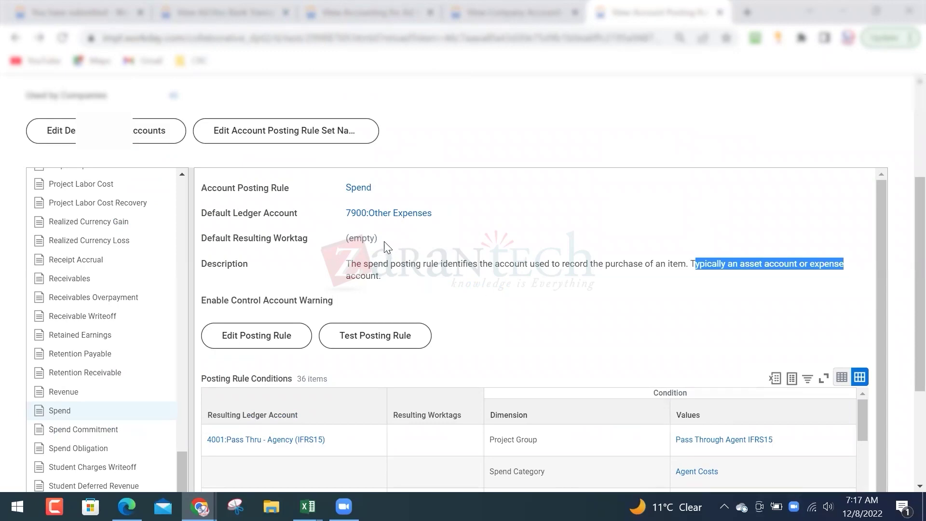
scroll(378, 290, "down", 1)
scroll(693, 378, "down", 3)
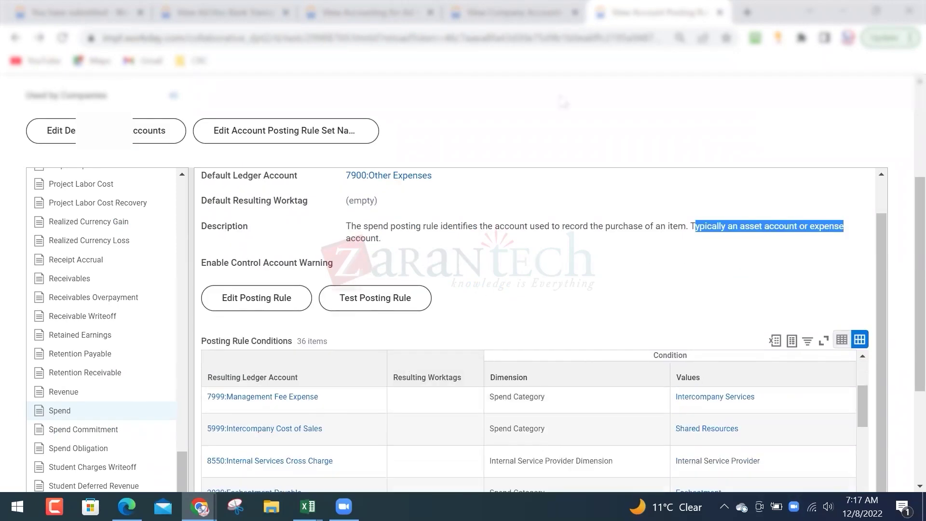
- Check the Legal & Service fee entry in the Excel sheet, then find the matching Legal & Service Fees condition in Workday's Spend posting rule
key("alt+Tab")
left_click(143, 355)
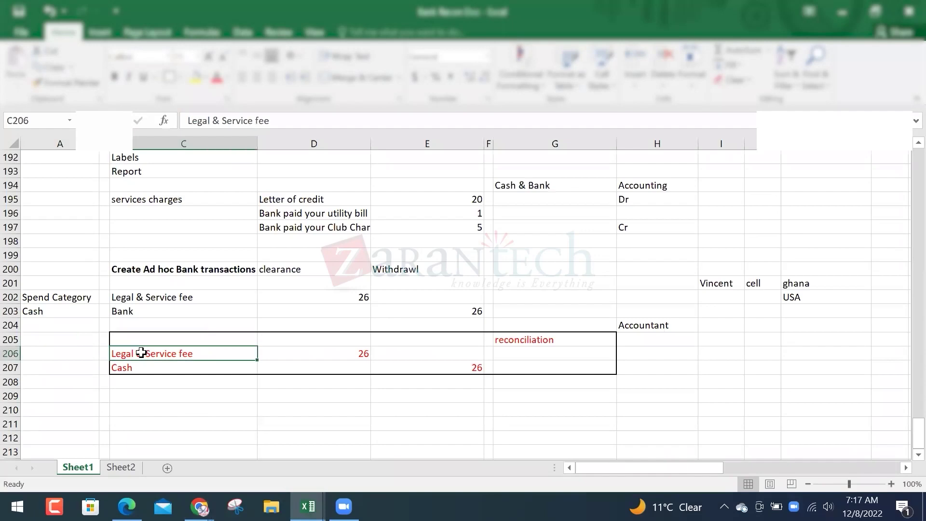
key("alt+Tab")
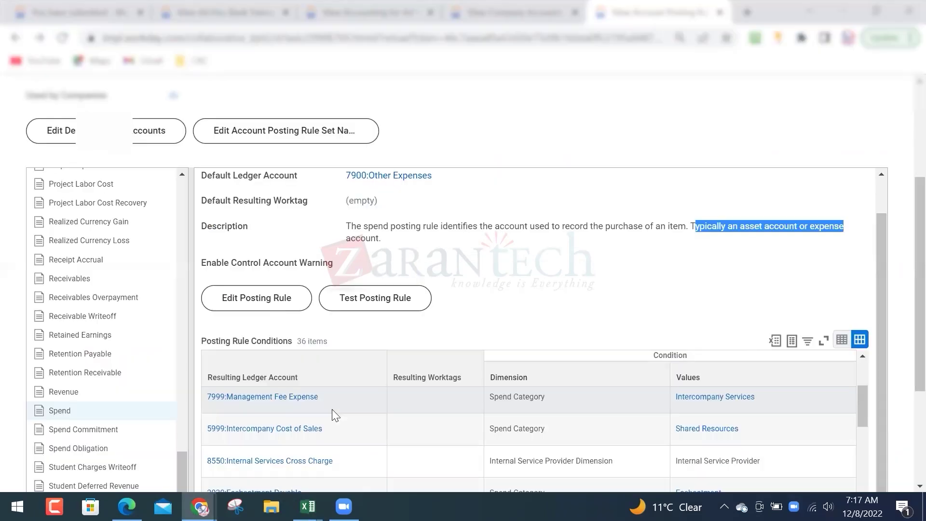
scroll(907, 337, "down", 1)
scroll(906, 336, "down", 3)
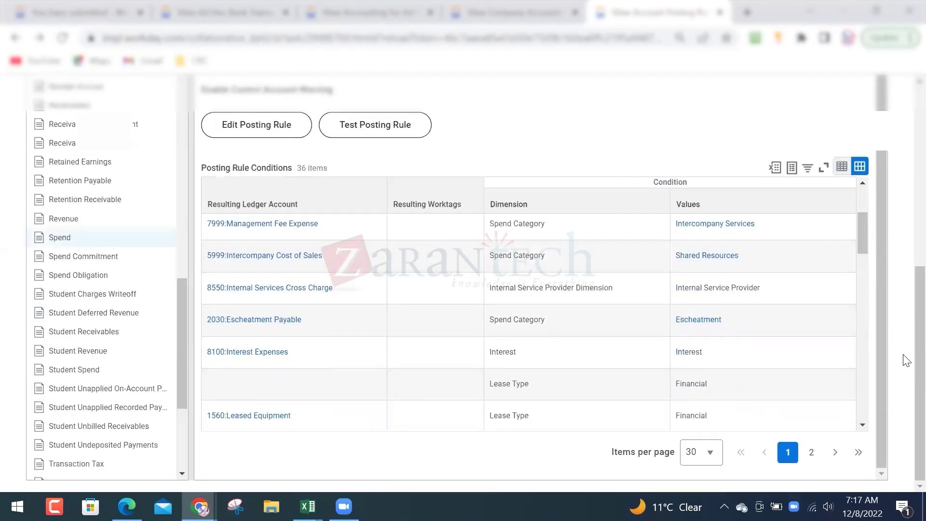
scroll(619, 270, "down", 3)
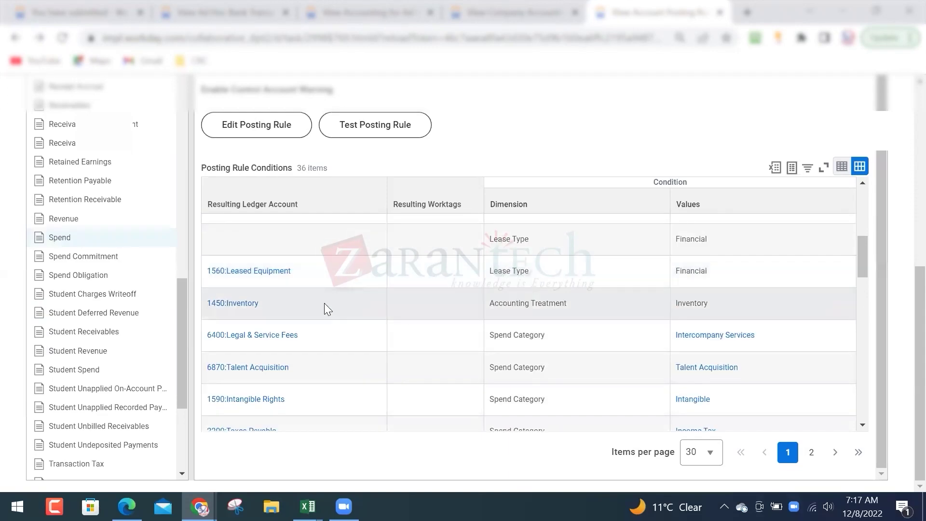
scroll(323, 306, "down", 2)
scroll(323, 309, "down", 3)
scroll(322, 305, "down", 5)
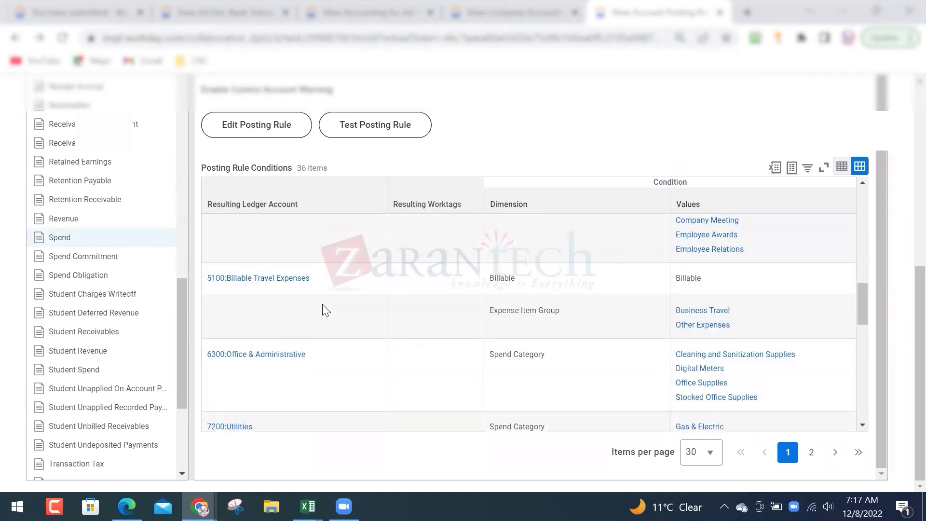
scroll(322, 305, "down", 4)
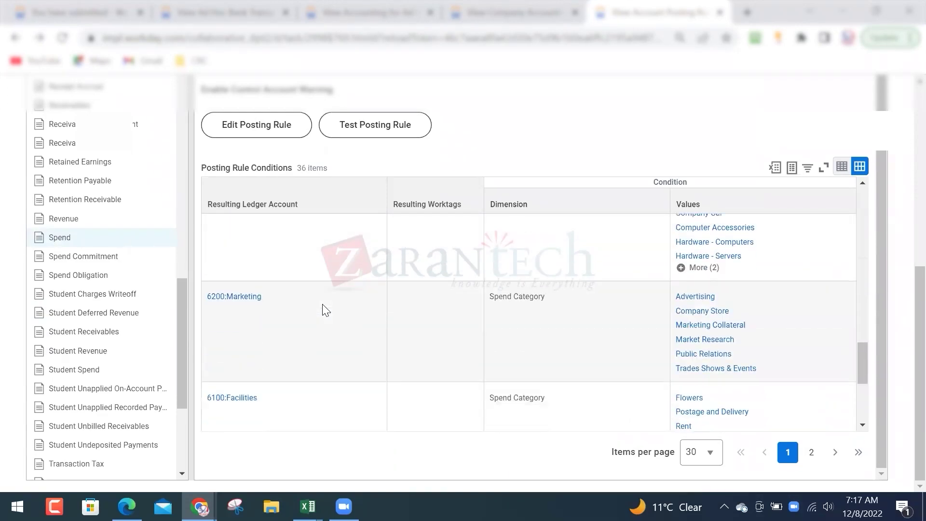
scroll(756, 354, "down", 2)
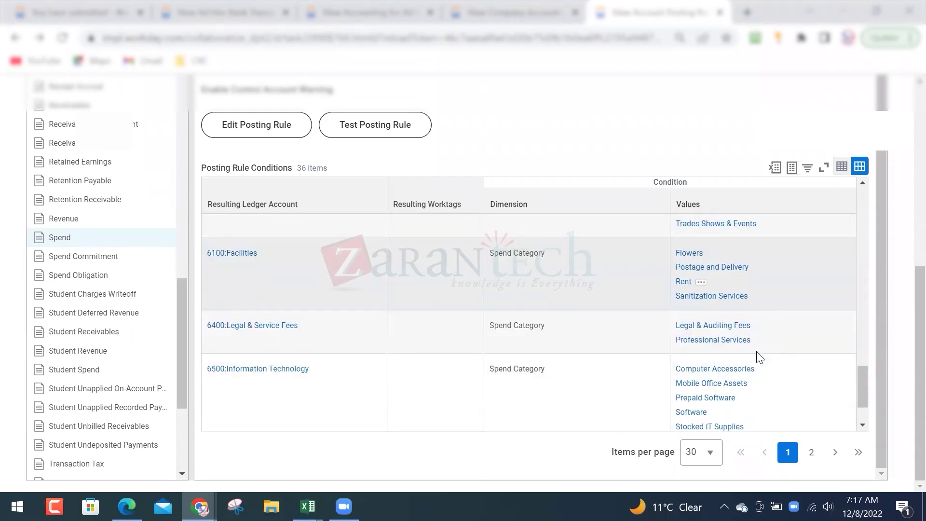
scroll(241, 328, "down", 2)
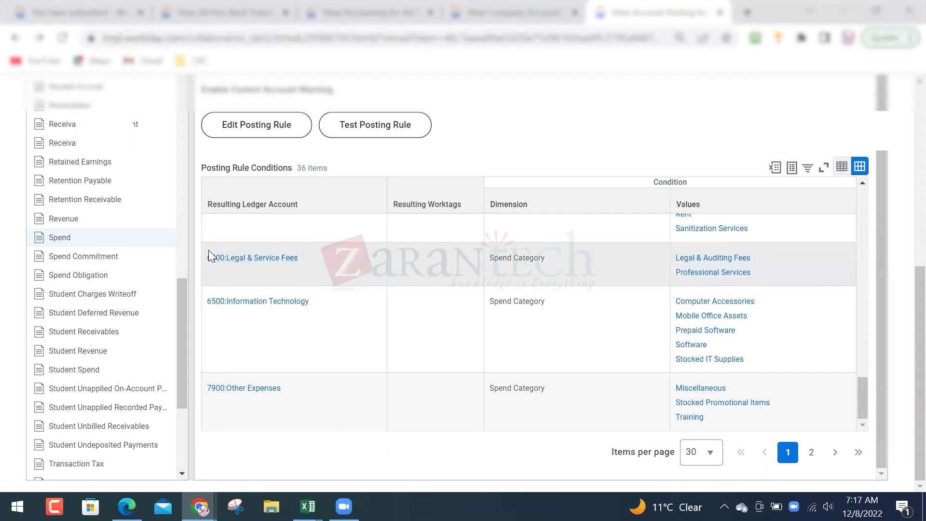
- On the ad hoc bank transaction, show the transaction lines and highlight the line's spend category and its ledger account
key("alt+Tab")
key("alt+Tab")
left_click(229, 6)
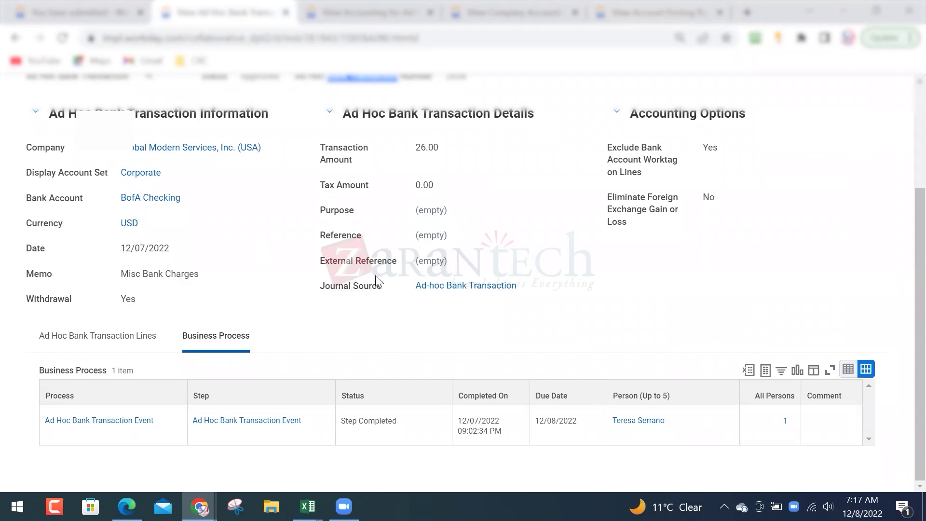
scroll(227, 245, "up", 3)
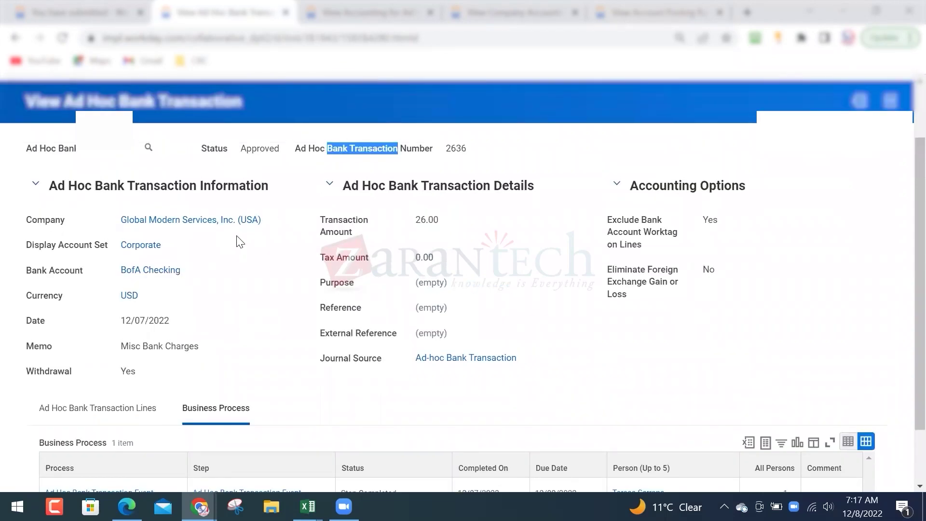
scroll(240, 242, "down", 3)
left_click(159, 338)
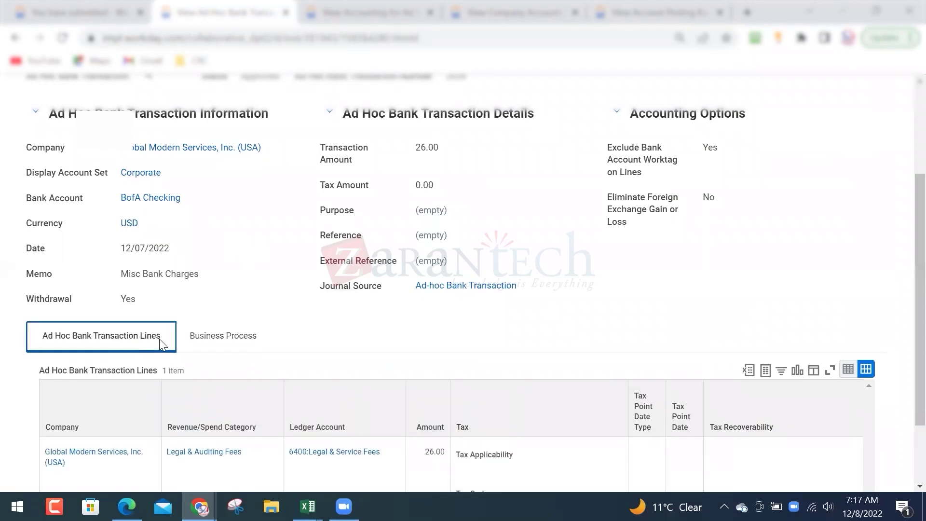
scroll(275, 408, "down", 3)
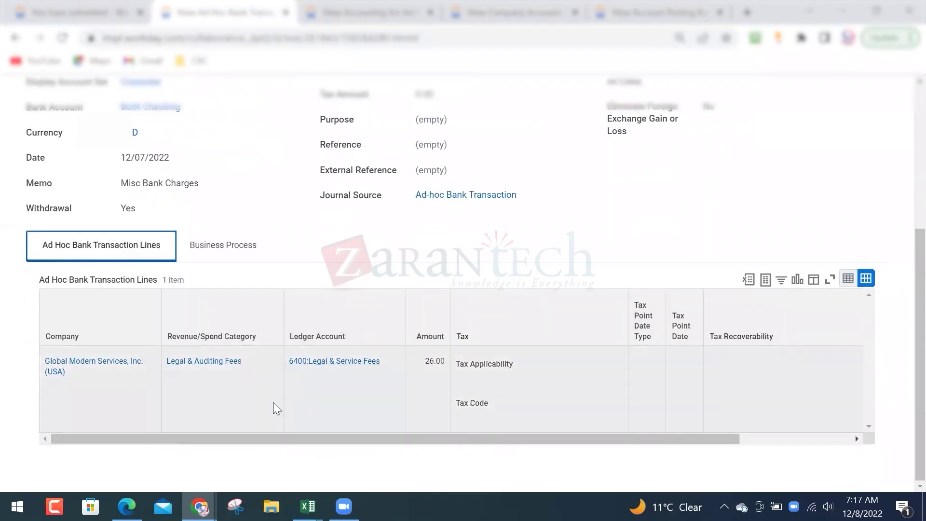
left_click(170, 369)
triple_click(189, 366)
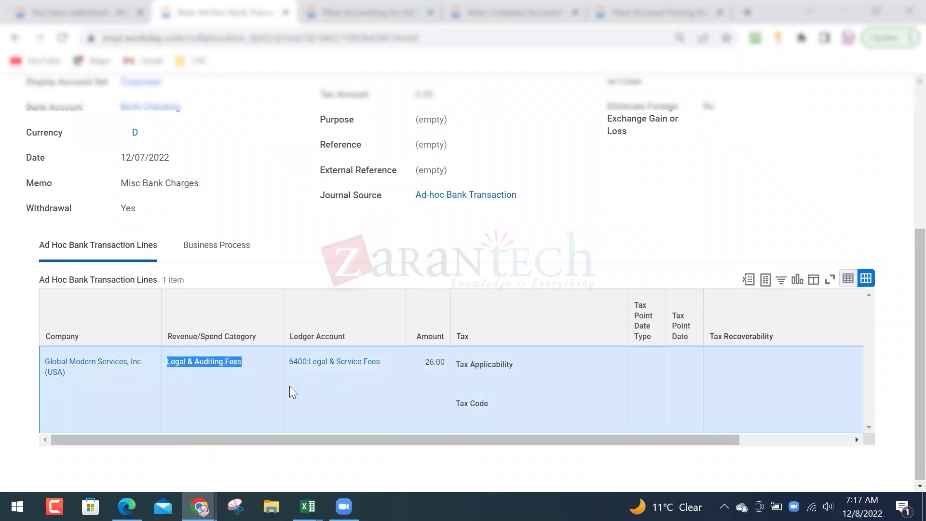
left_click_drag(289, 370, 386, 376)
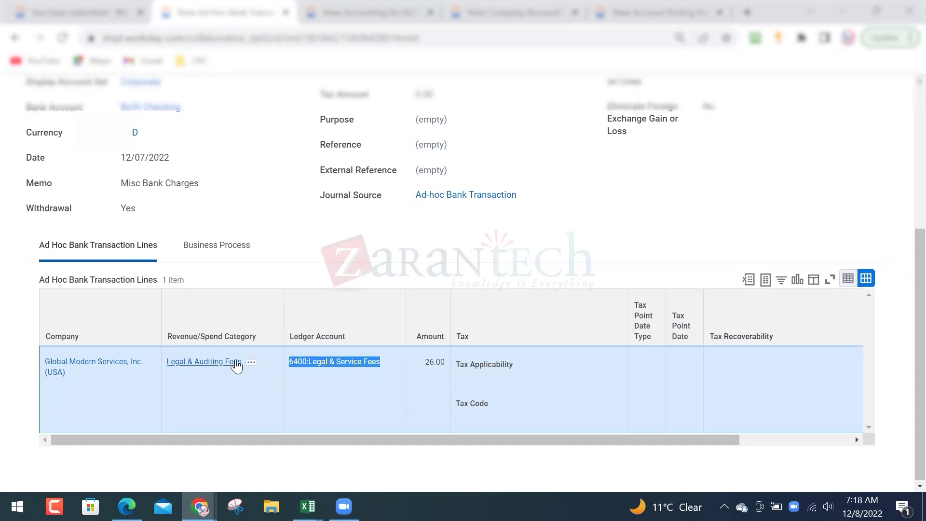
left_click(655, 13)
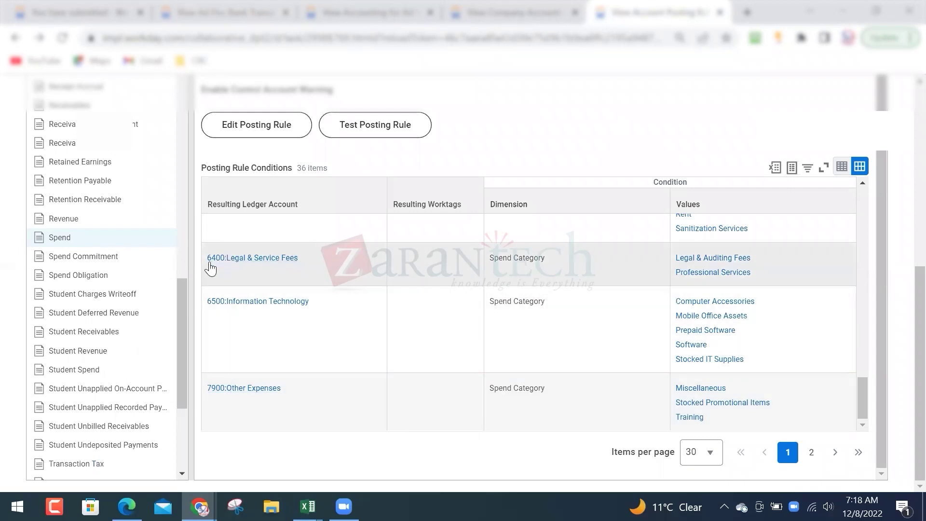
left_click_drag(229, 262, 300, 261)
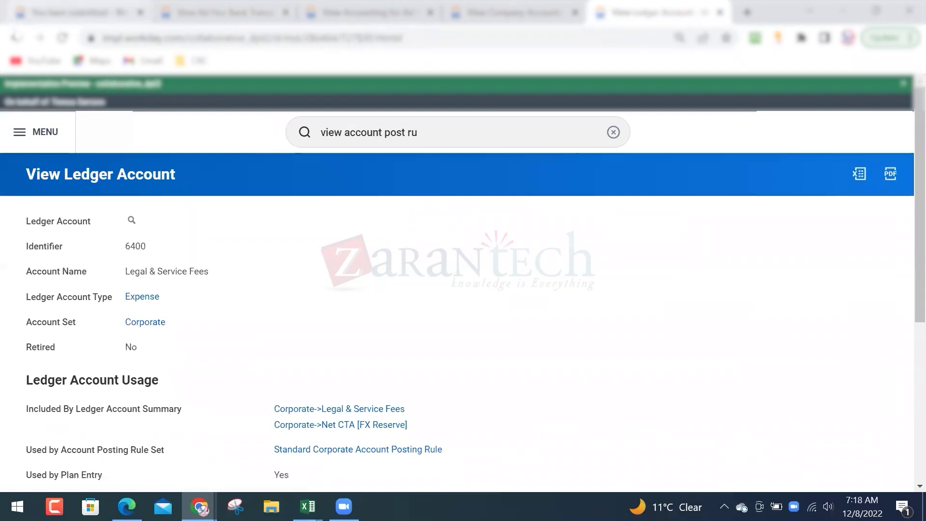
left_click(16, 37)
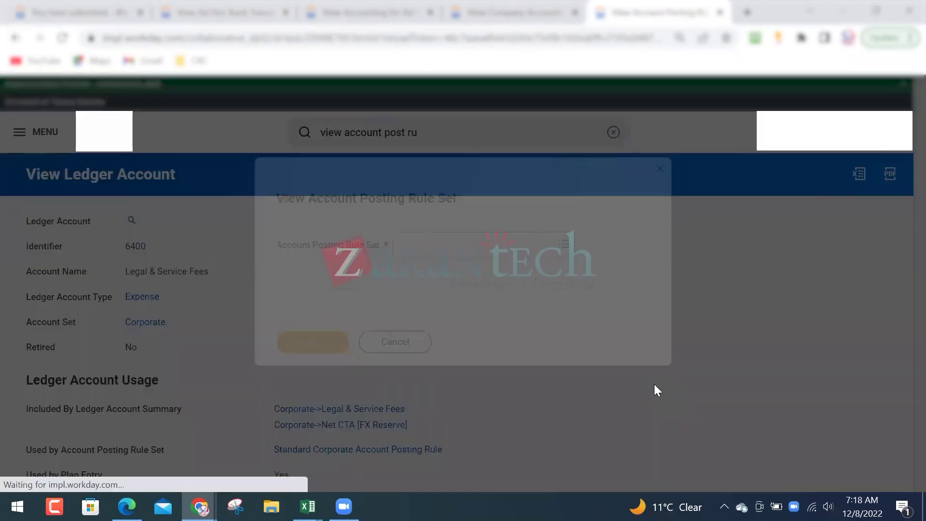
- View the Standard Corporate Account Posting Rule set and open its Spend posting rule
left_click(448, 232)
type("standard")
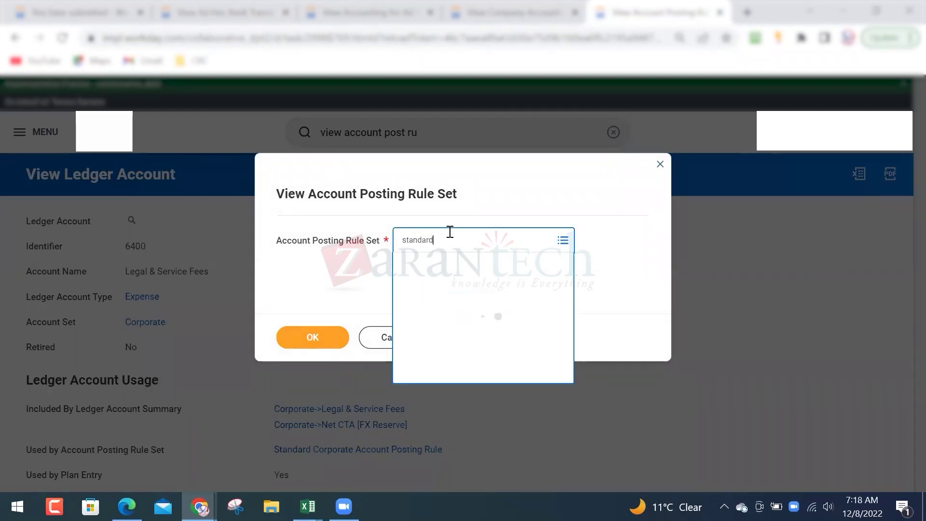
key("Return")
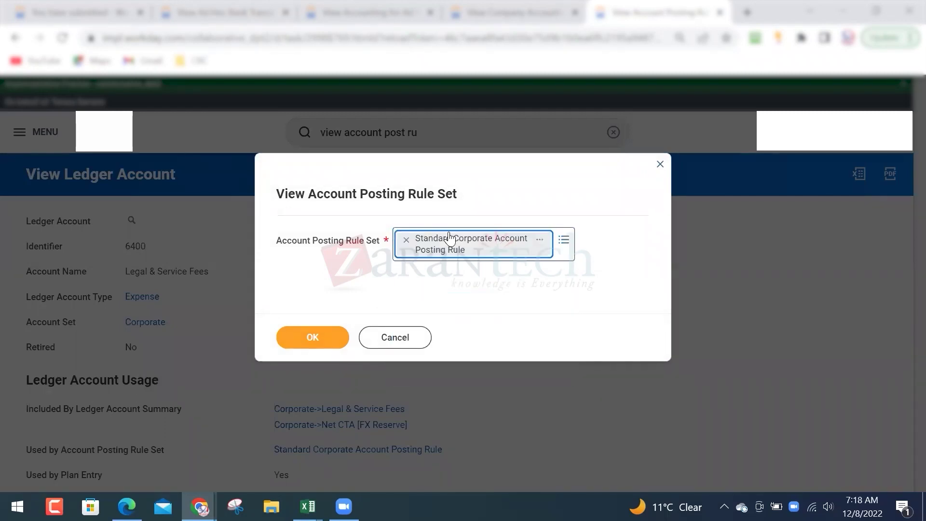
left_click(314, 337)
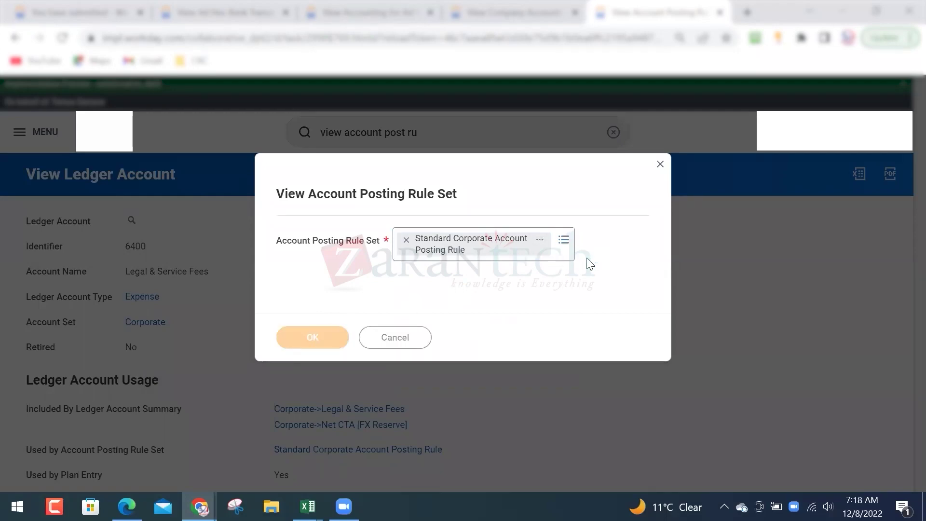
scroll(223, 345, "down", 5)
scroll(108, 359, "down", 5)
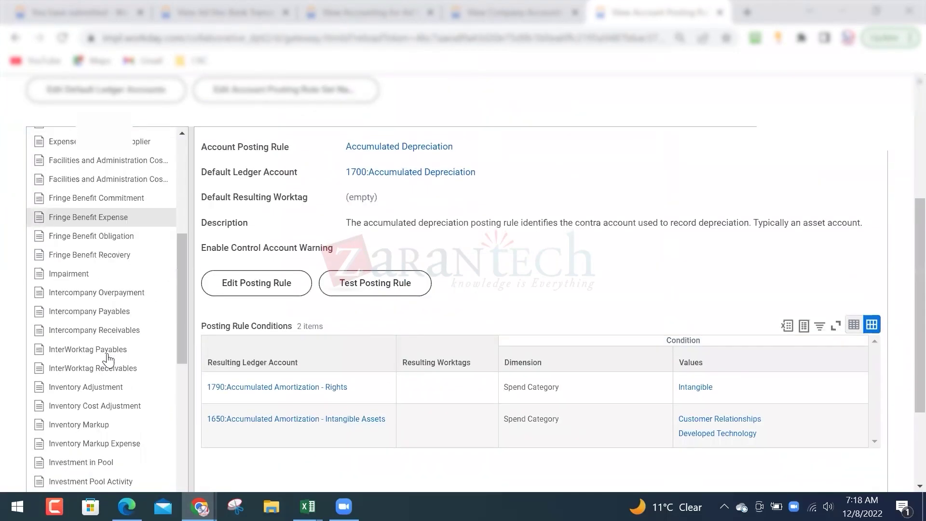
scroll(108, 359, "down", 15)
scroll(106, 355, "down", 2)
left_click(91, 227)
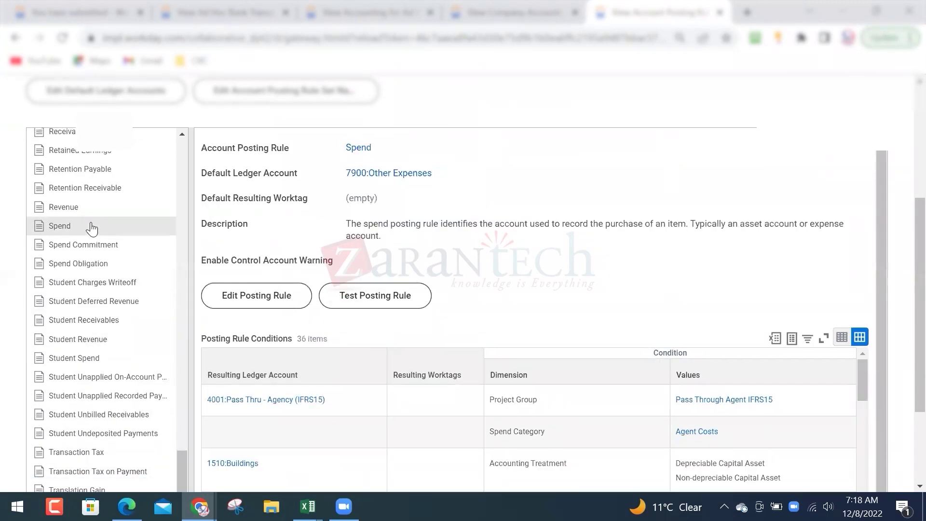
- Look through the Spend rule's conditions for the spend categories that result in 6400:Legal & Service Fees
scroll(647, 388, "down", 3)
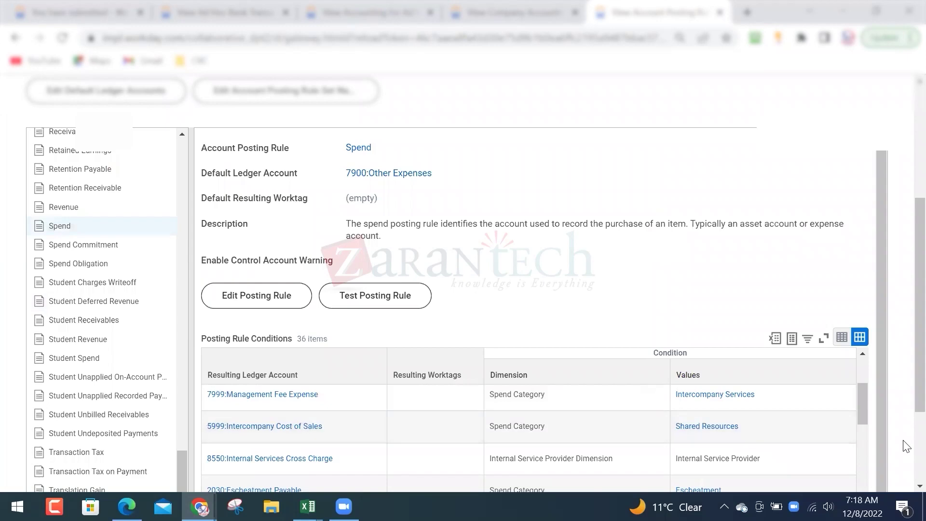
scroll(906, 446, "down", 3)
scroll(605, 378, "down", 8)
scroll(602, 376, "down", 4)
scroll(538, 362, "up", 4)
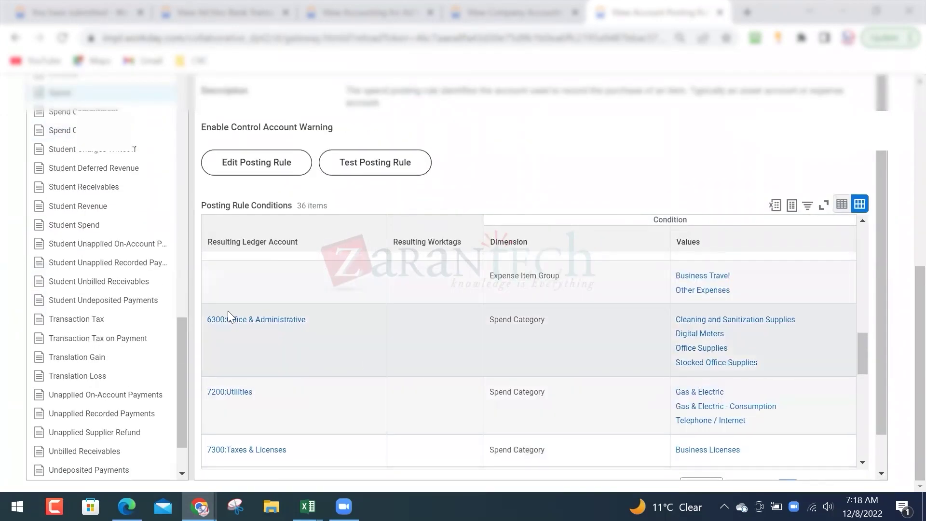
scroll(257, 343, "down", 8)
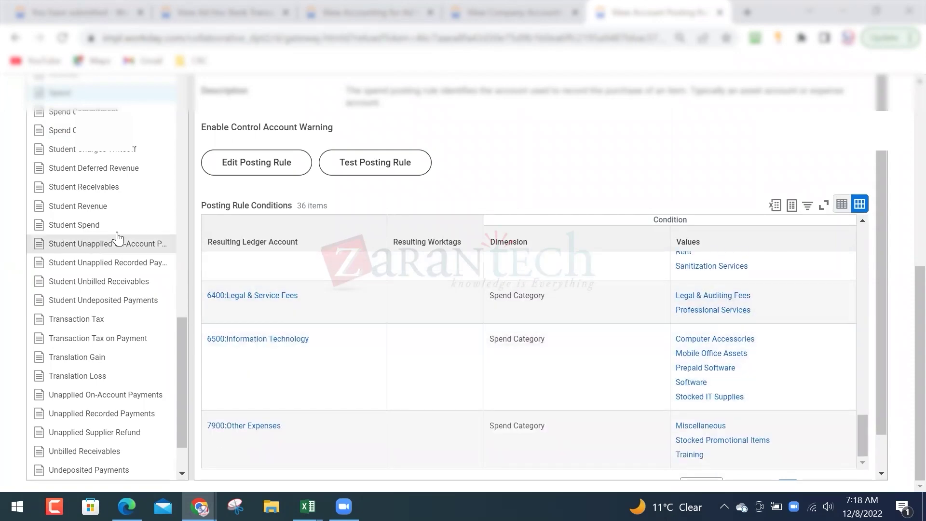
- Check the Cash label in cell A203 of the Excel sheet, then open the Cash posting rule in Workday
key("alt+Tab")
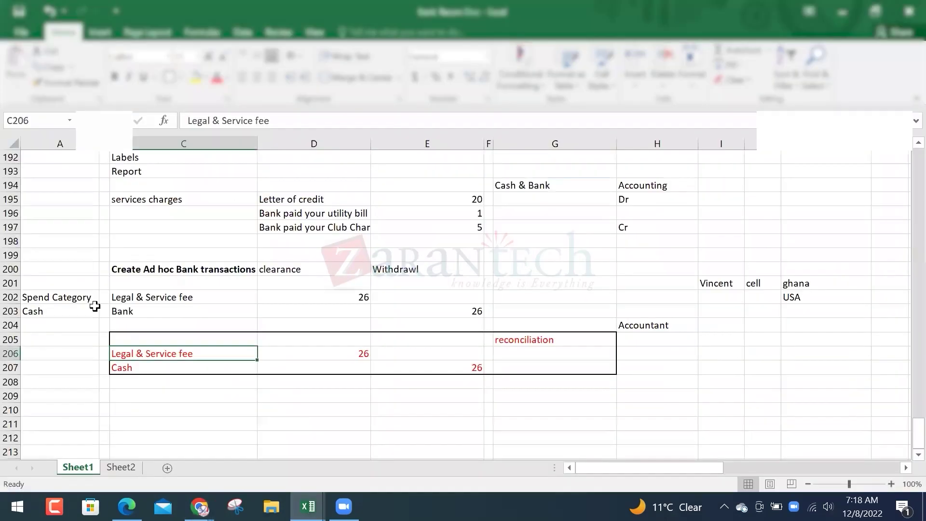
left_click(62, 309)
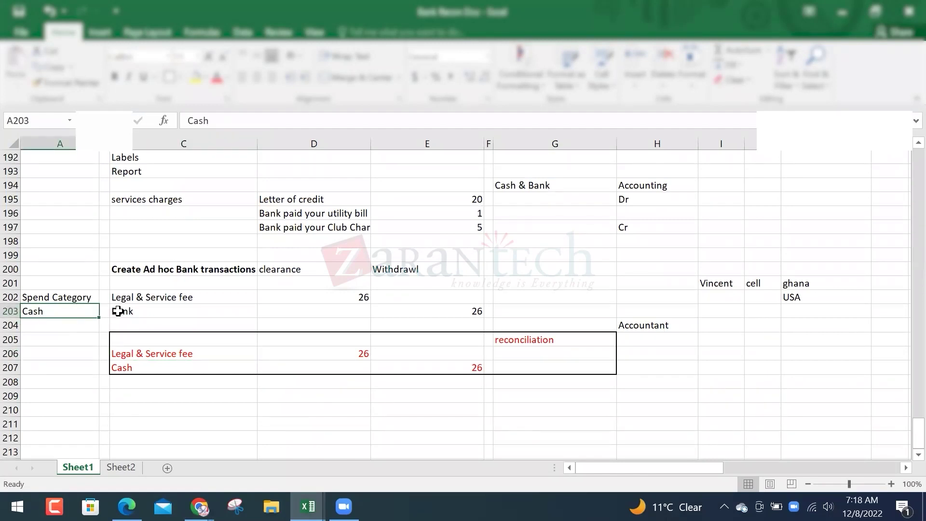
key("alt+Tab")
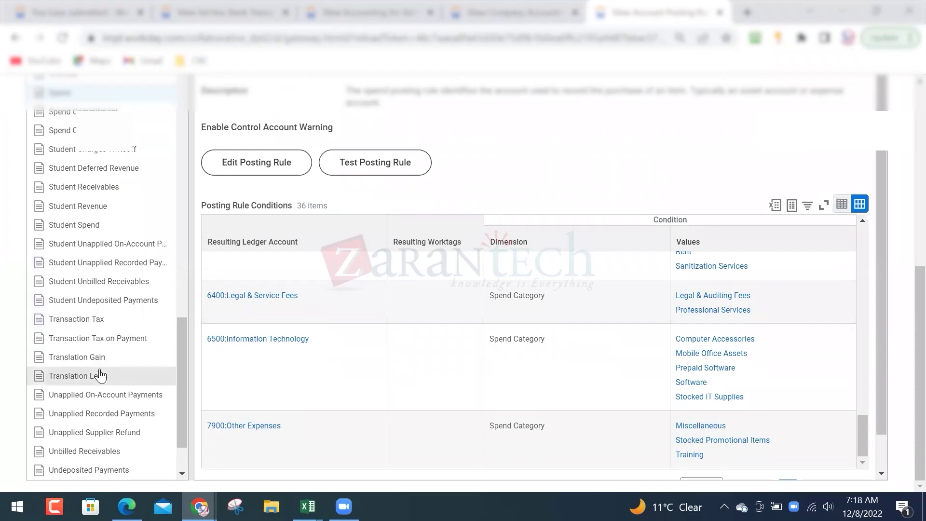
scroll(100, 374, "up", 3)
scroll(97, 372, "up", 20)
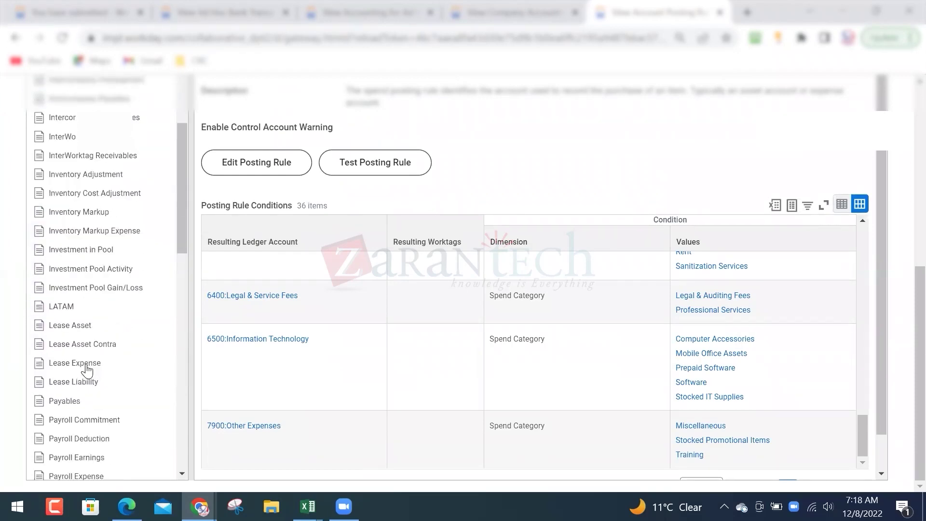
scroll(79, 357, "up", 6)
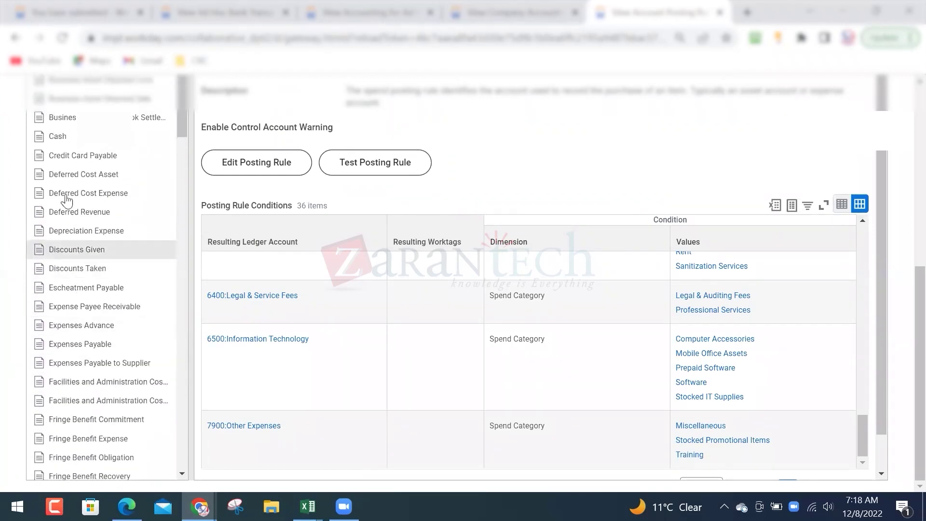
left_click(53, 138)
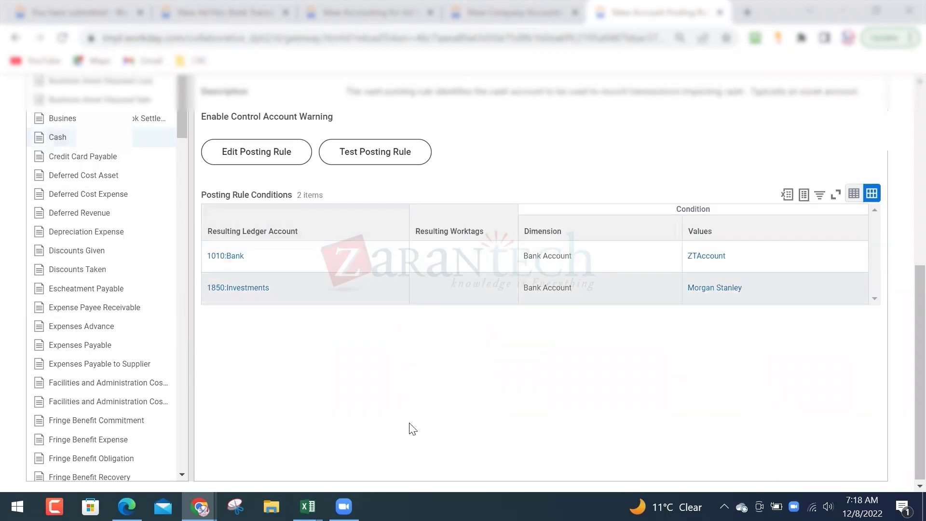
- Read the Cash rule's description and compare its 1010:Bank condition with the Bank entry in the Excel sheet, returning to Workday
scroll(314, 248, "up", 3)
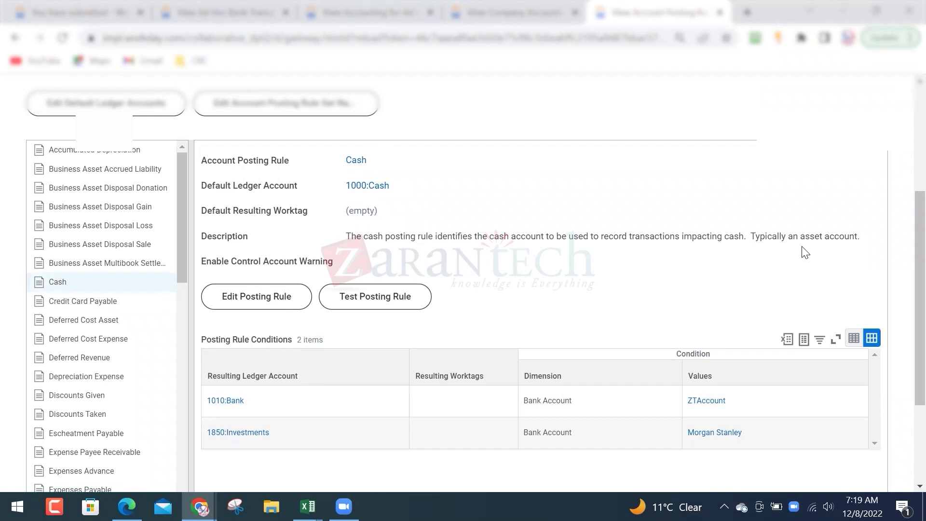
scroll(513, 285, "down", 3)
mouse_move(289, 256)
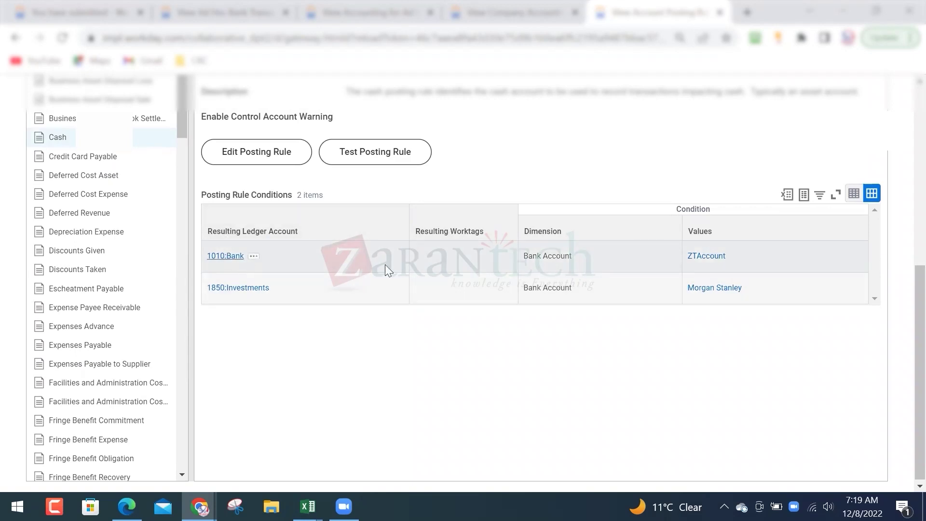
key("alt+Tab")
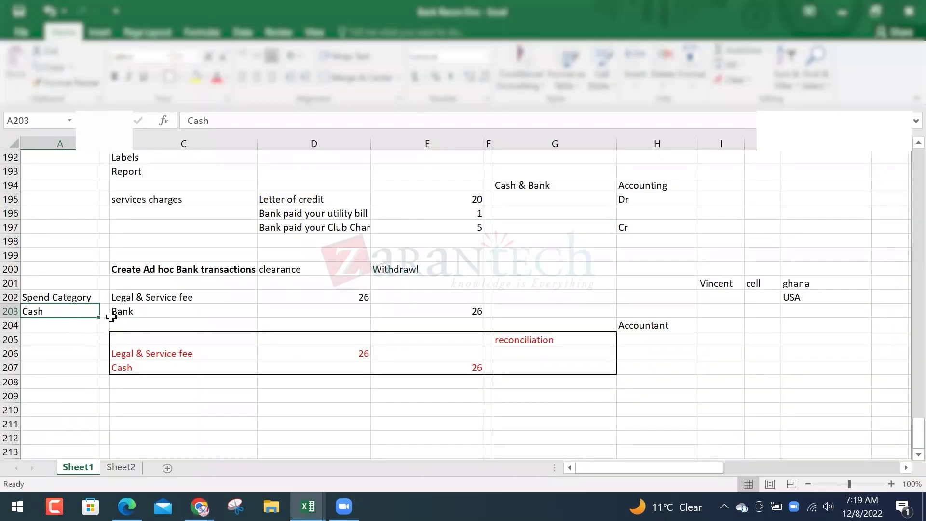
left_click(127, 313)
key("alt+Tab")
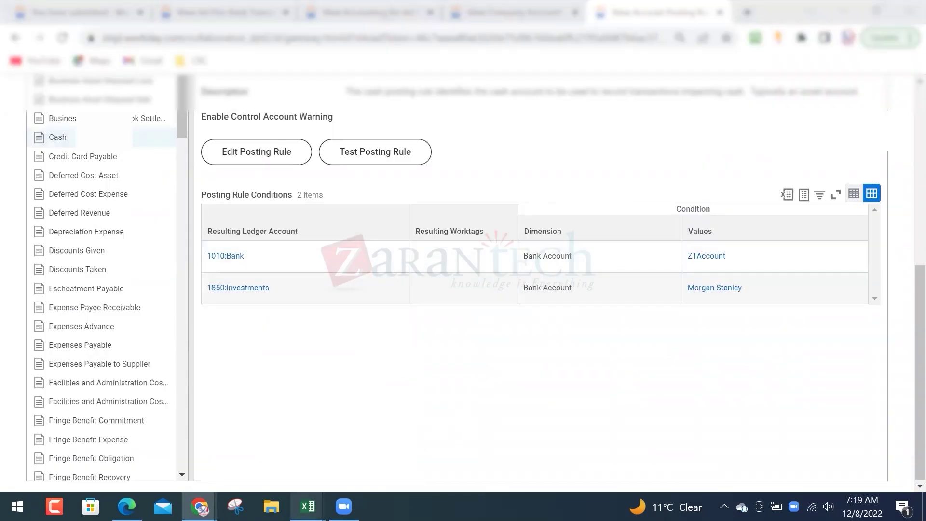
- Switch to the Excel sheet and enter Account posting rule, Bank and Cash across cells C210, D210 and E210
mouse_move(307, 506)
left_click(474, 459)
left_click(149, 313)
left_click(136, 322)
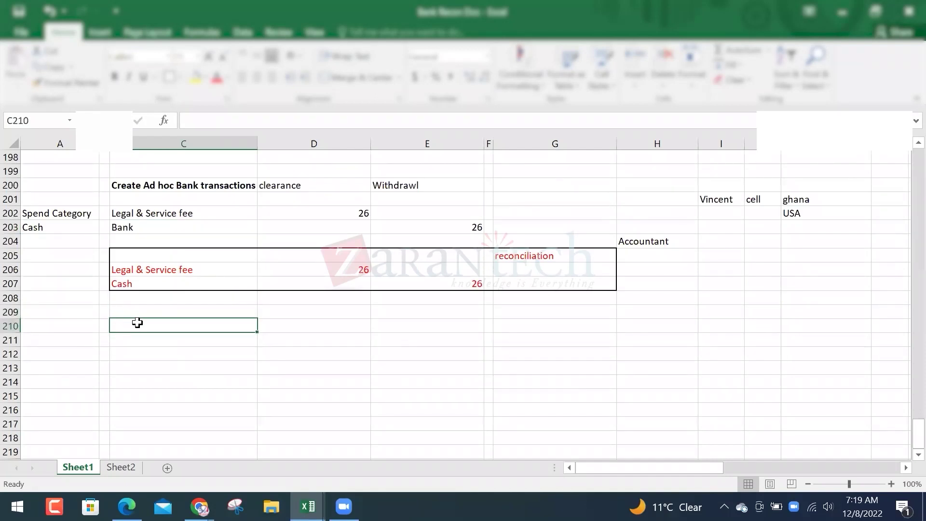
type("Account po")
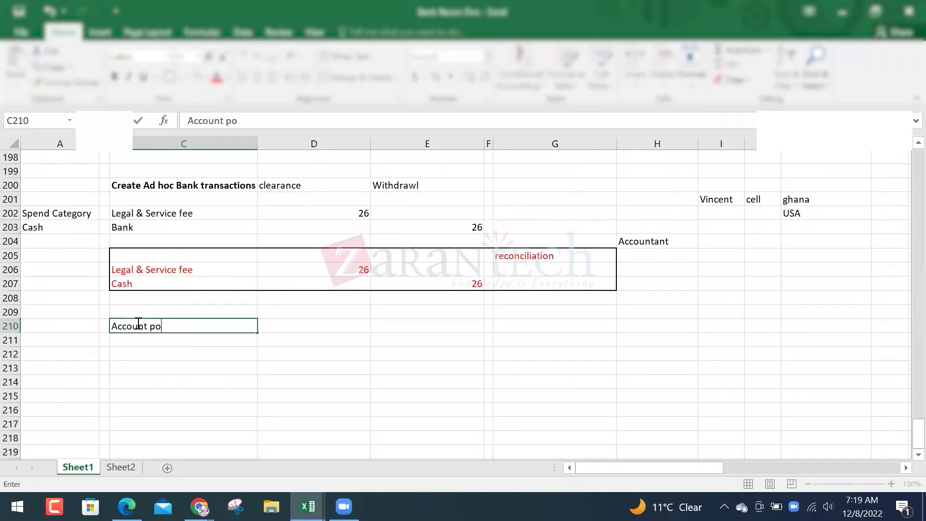
type("sting rule")
key("Tab")
type("Bank")
key("Tab")
type("Cash")
key("Return")
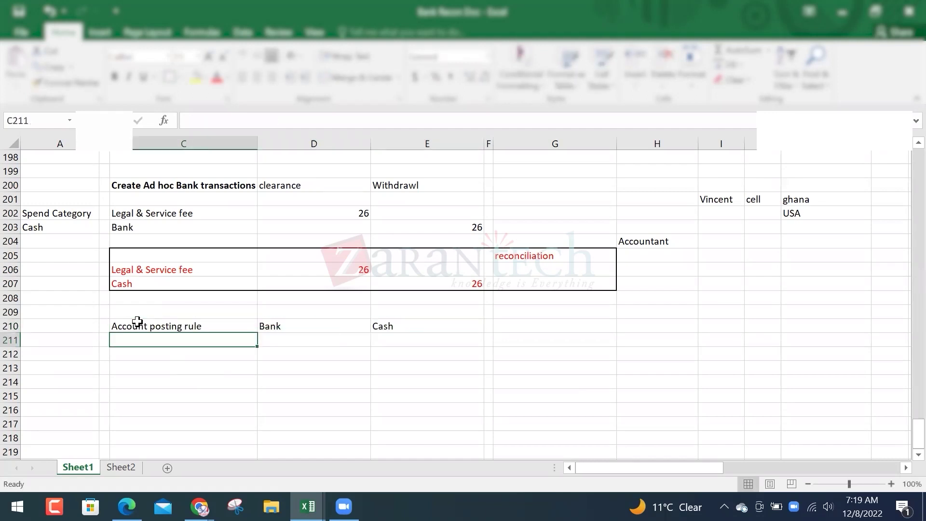
key("Return")
key("Return")
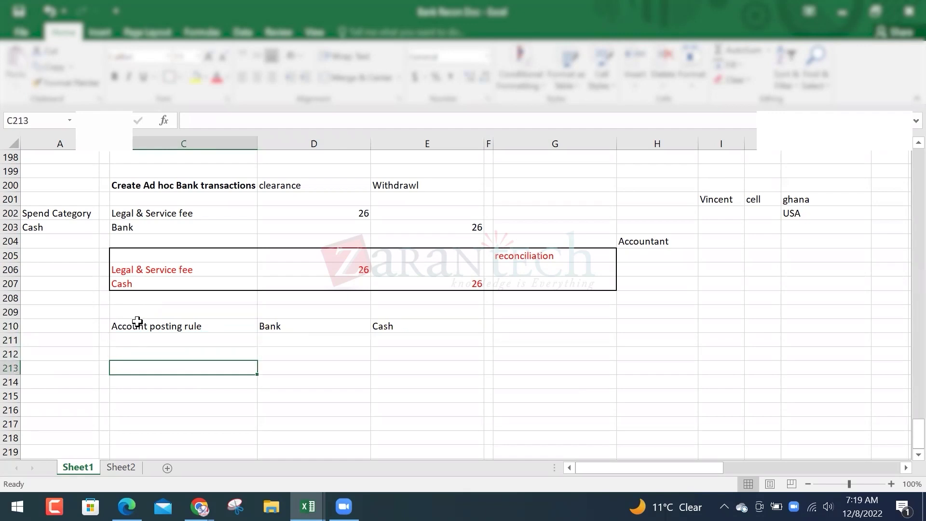
- Enter 8 15 in cell C212, beneath the Account posting rule entry
left_click(69, 352)
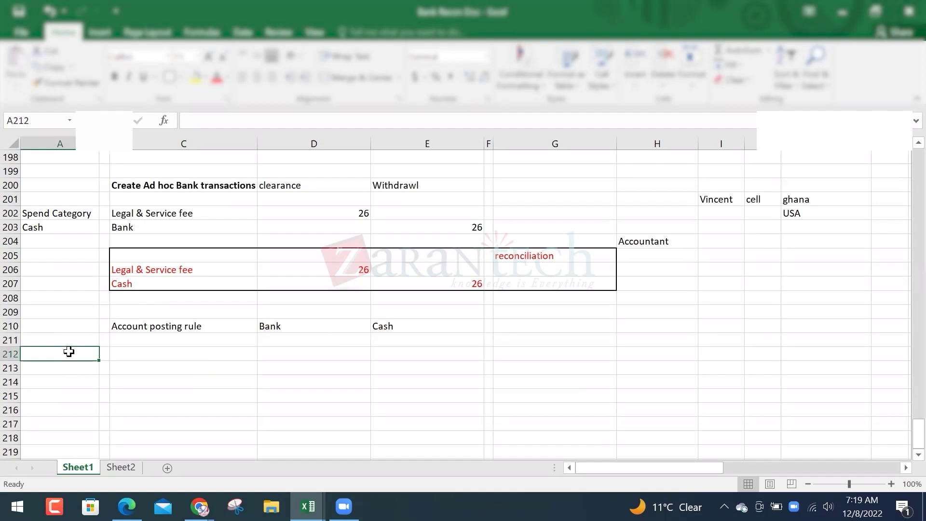
left_click(120, 355)
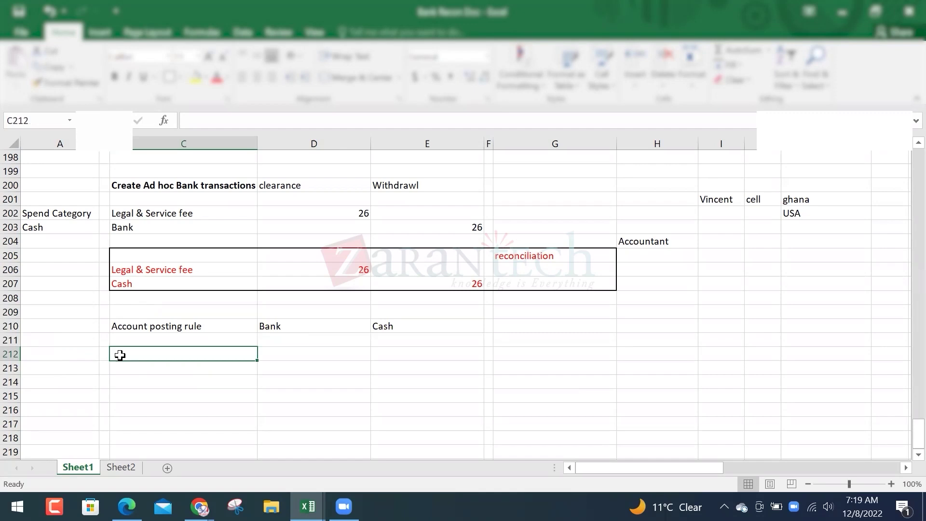
type("8 15")
key("Left")
key("Down")
key("Down")
key("Down")
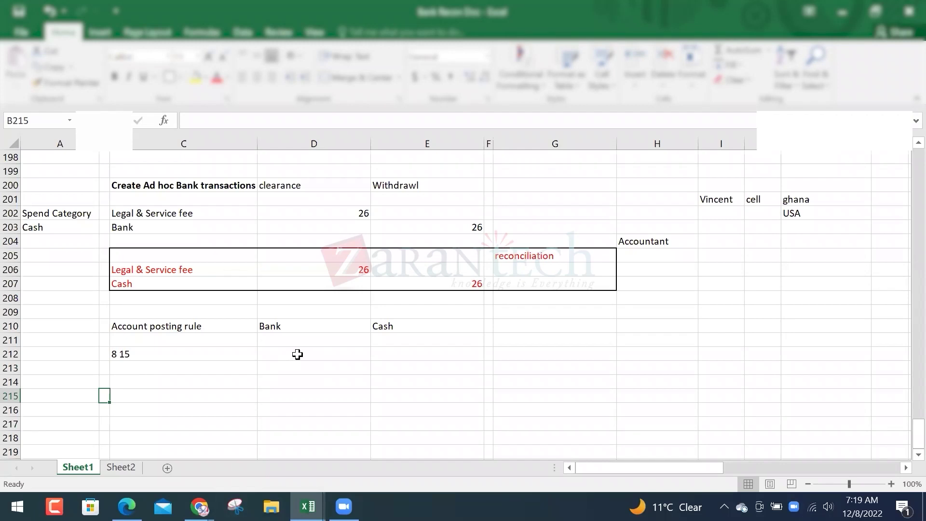
- Enter 9 15 in cell D212, beneath the Bank entry
key("Up")
key("Up")
key("Up")
key("Right")
key("Right")
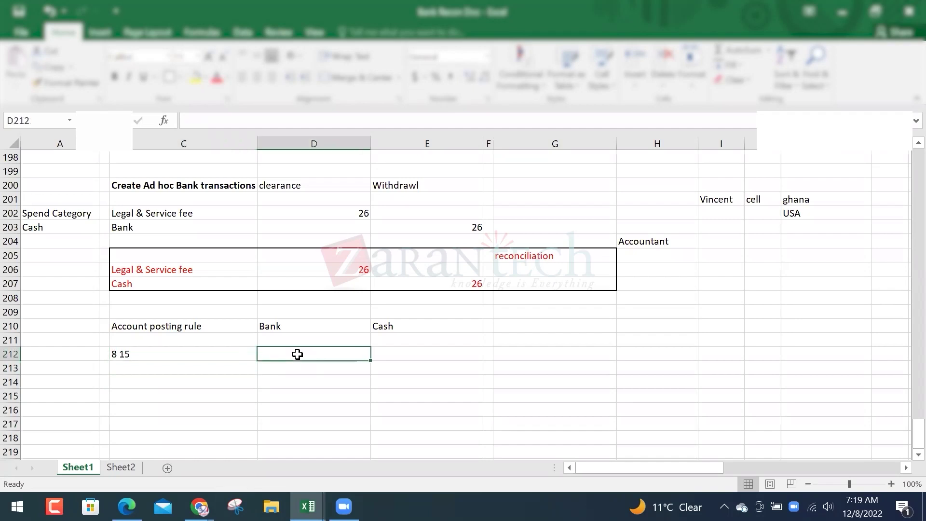
type("9 15")
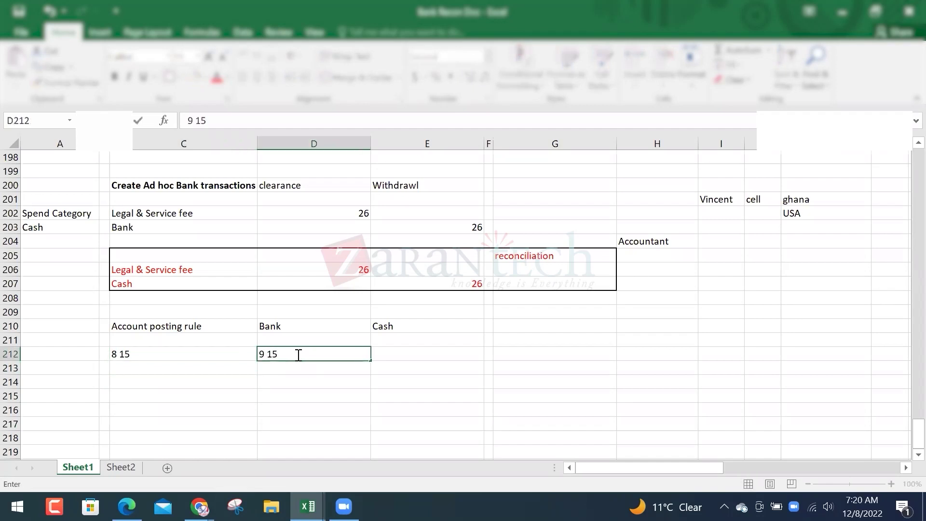
key("Return")
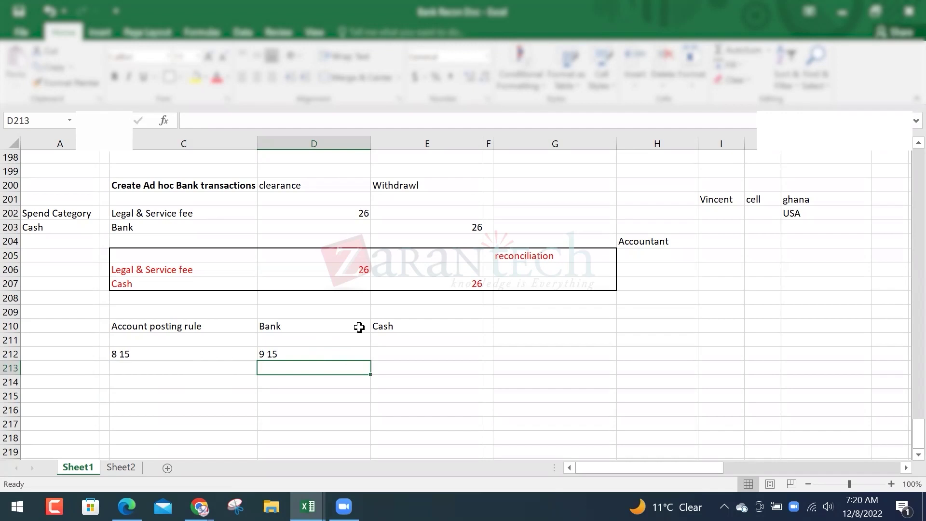
- Select the Bank and Cash entries in D210:E210 and review the ad hoc bank transaction notes above them
left_click_drag(360, 327, 414, 325)
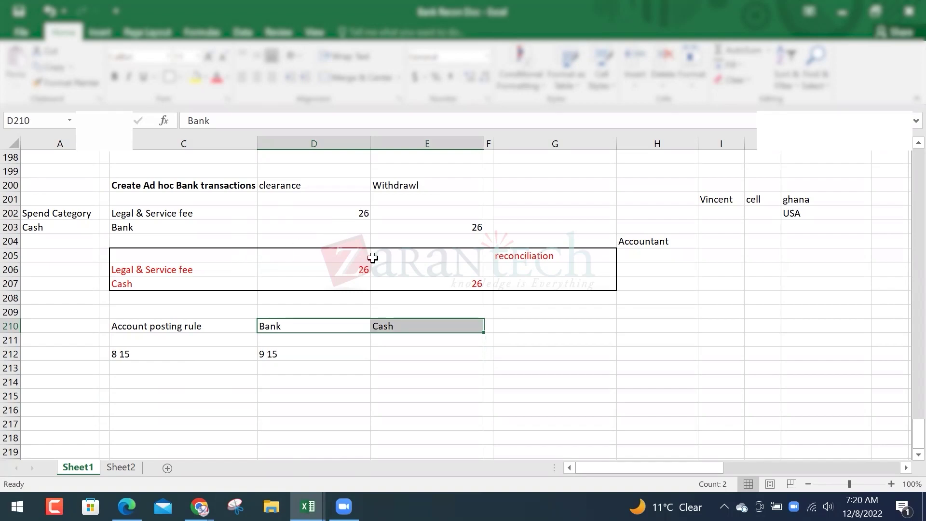
scroll(371, 258, "up", 4)
scroll(372, 258, "down", 2)
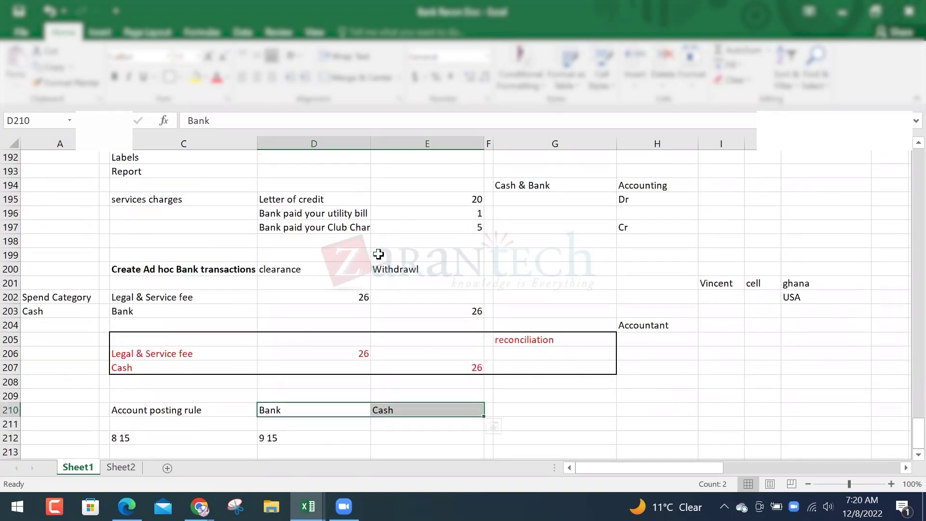